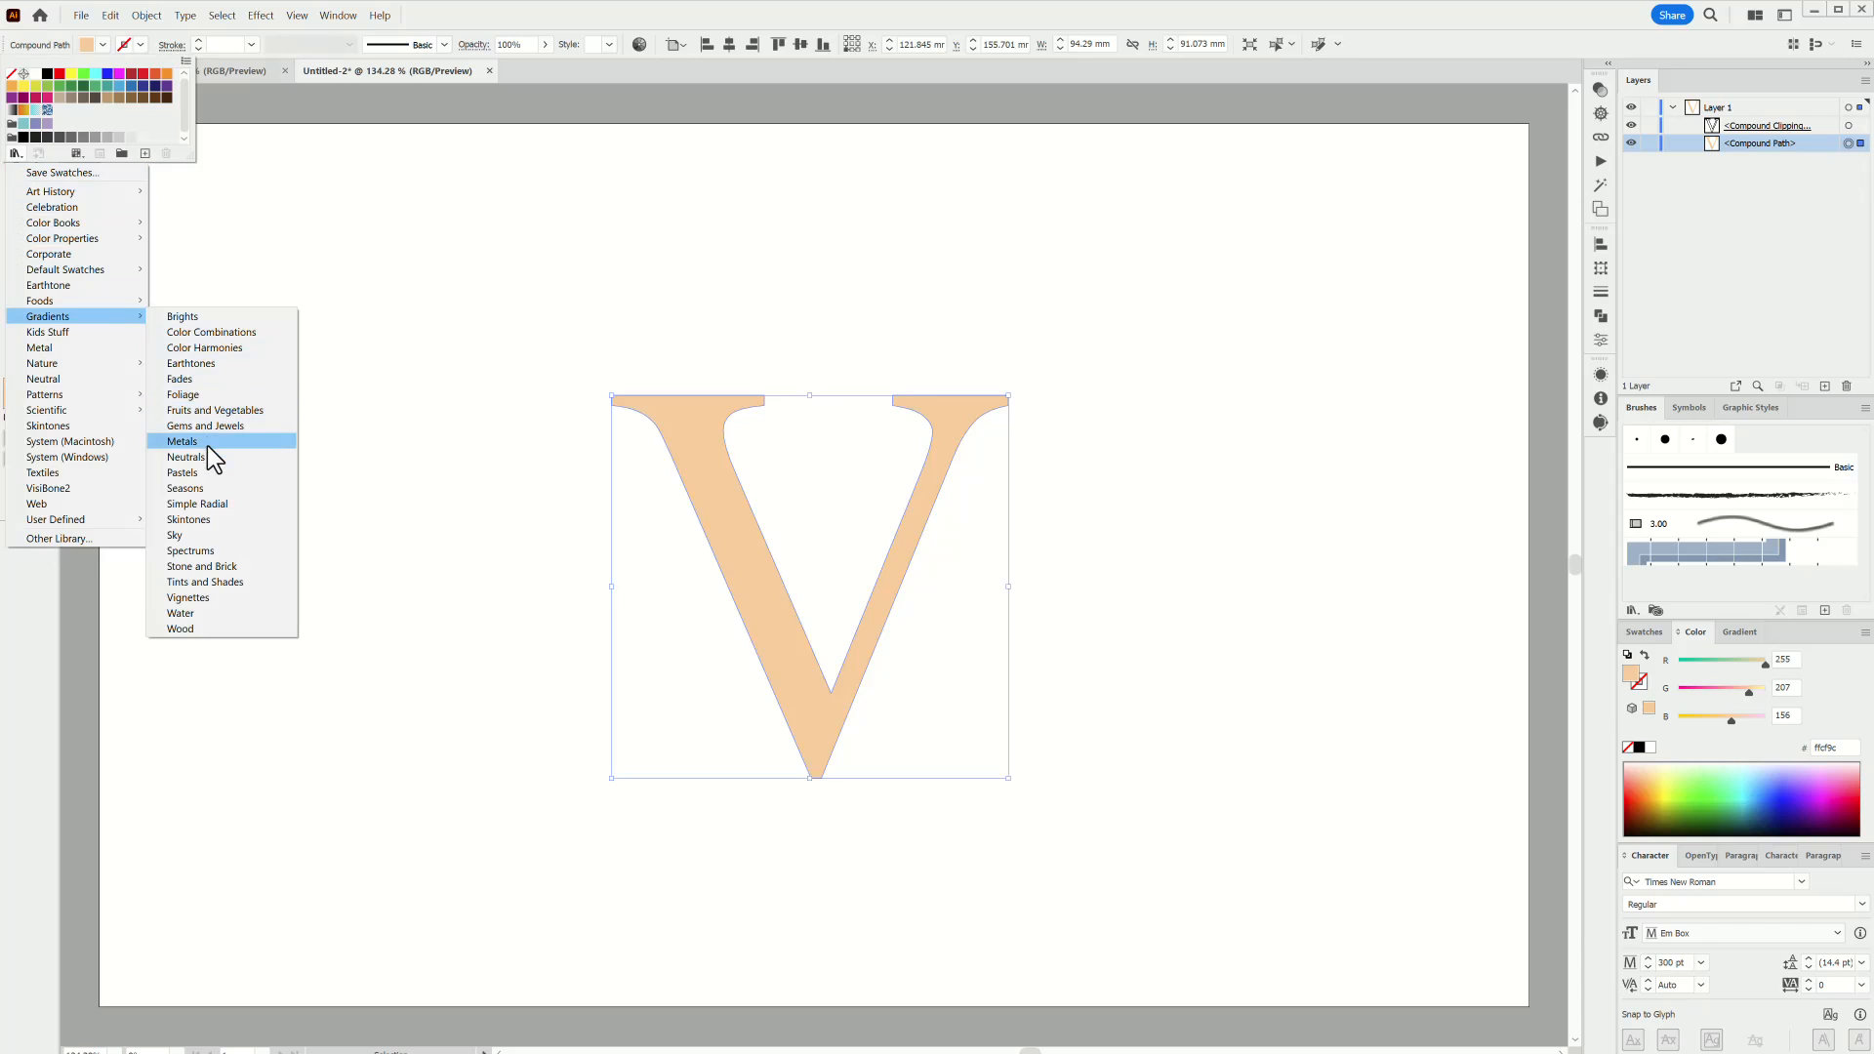
Fill the letter V with a gold gradient from the Metals gradient library.
left_click(207, 444)
left_click_drag(1362, 231, 1416, 153)
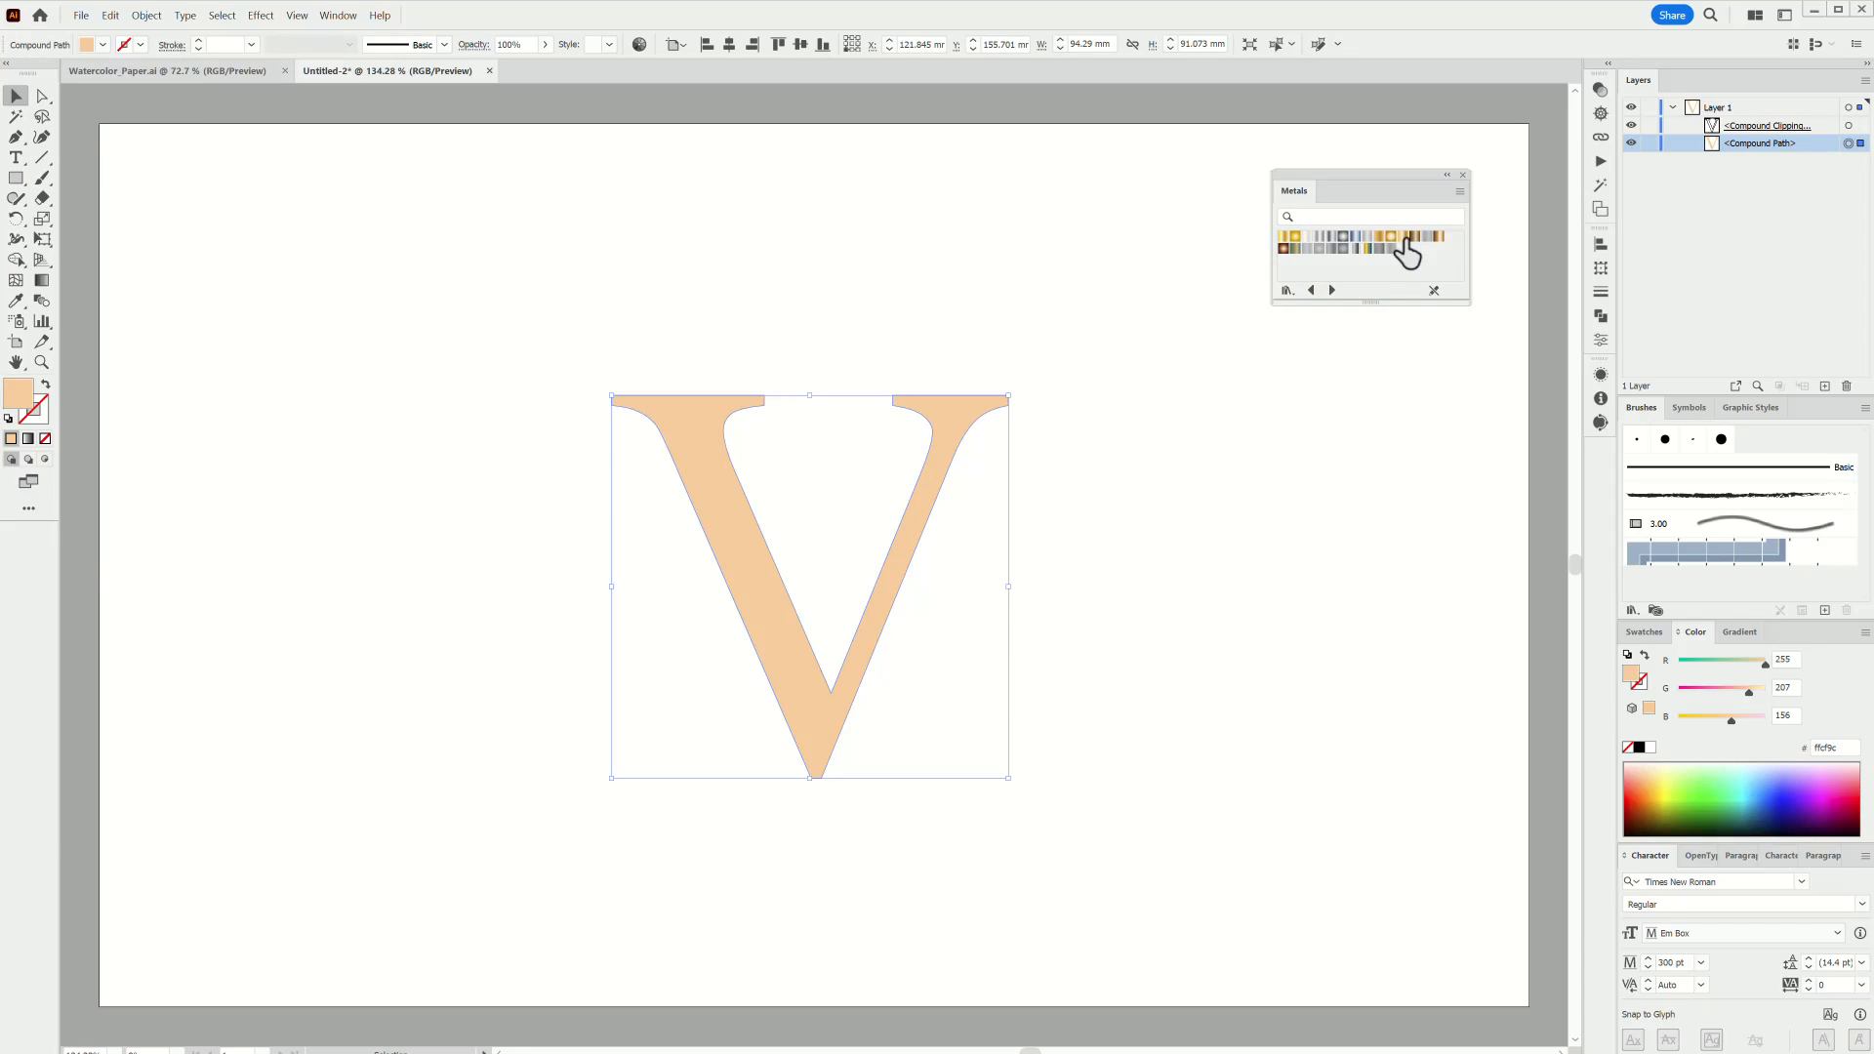
left_click(1402, 237)
Set the gradient angle of the V to -45°.
left_click(1742, 718)
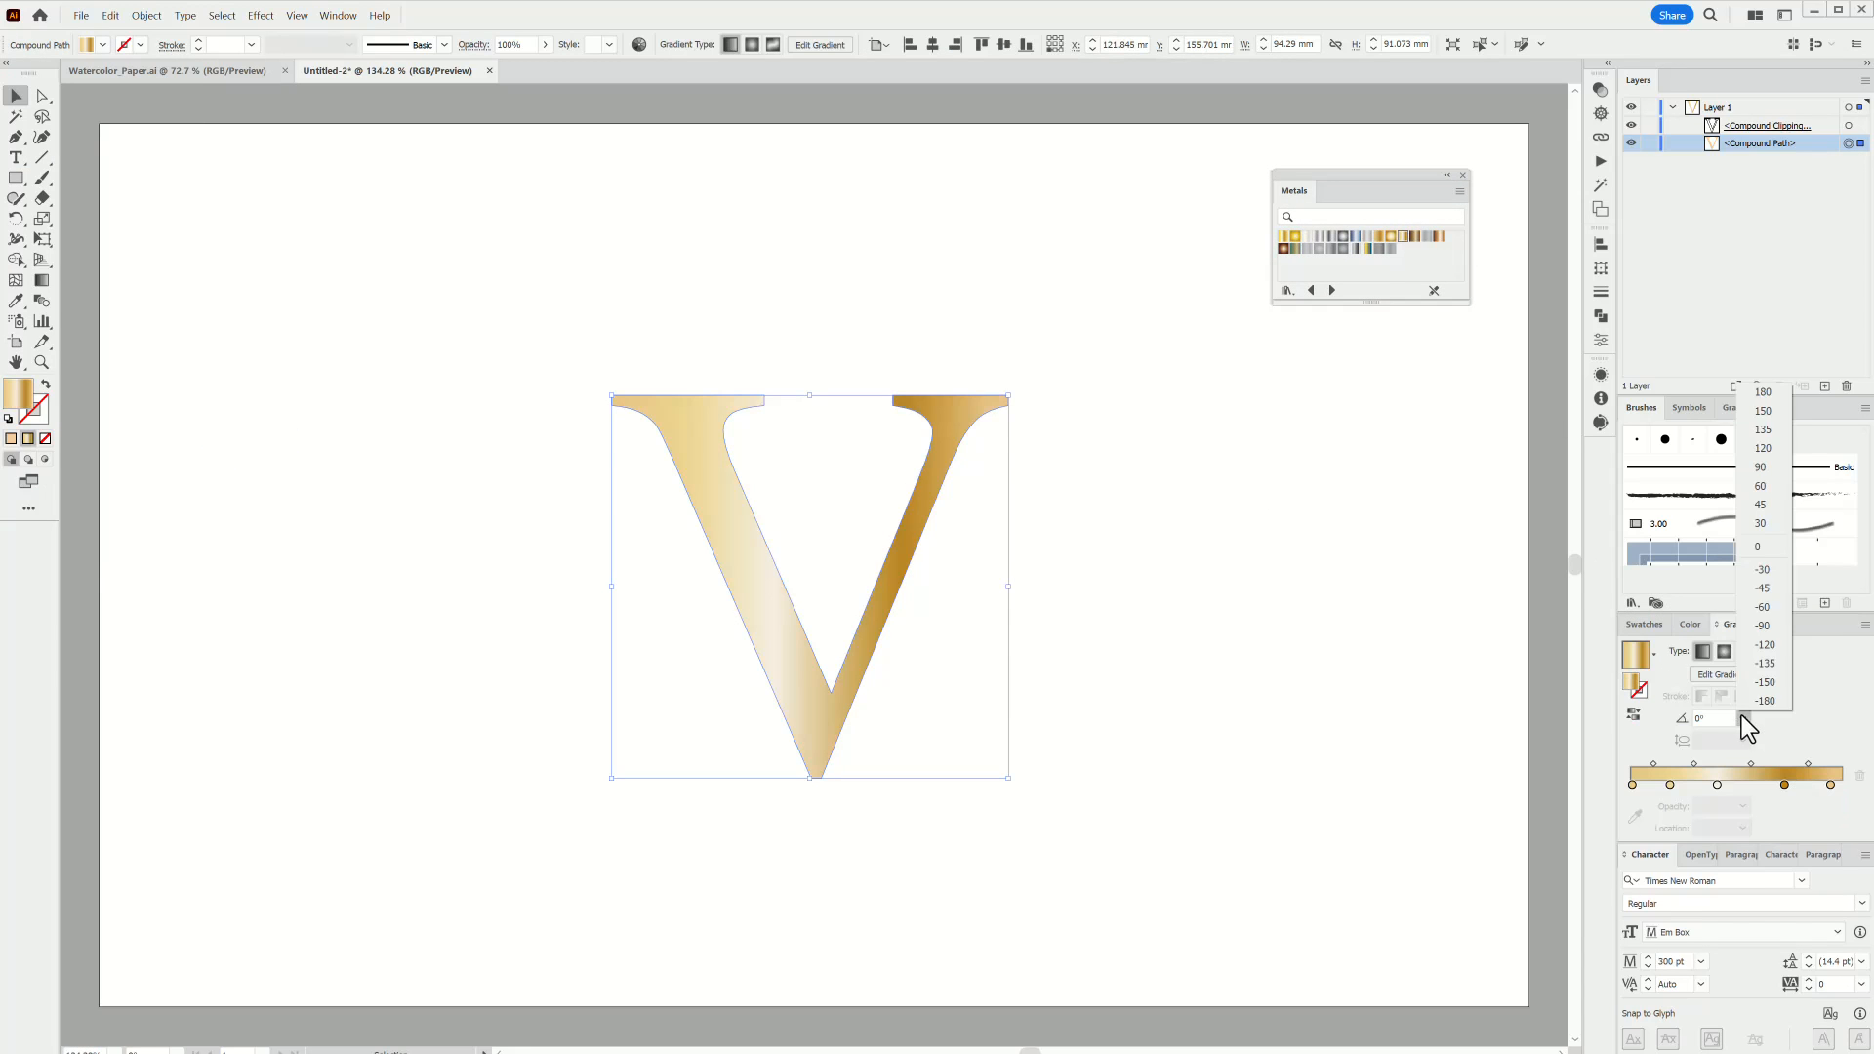
left_click(1765, 507)
left_click(1743, 719)
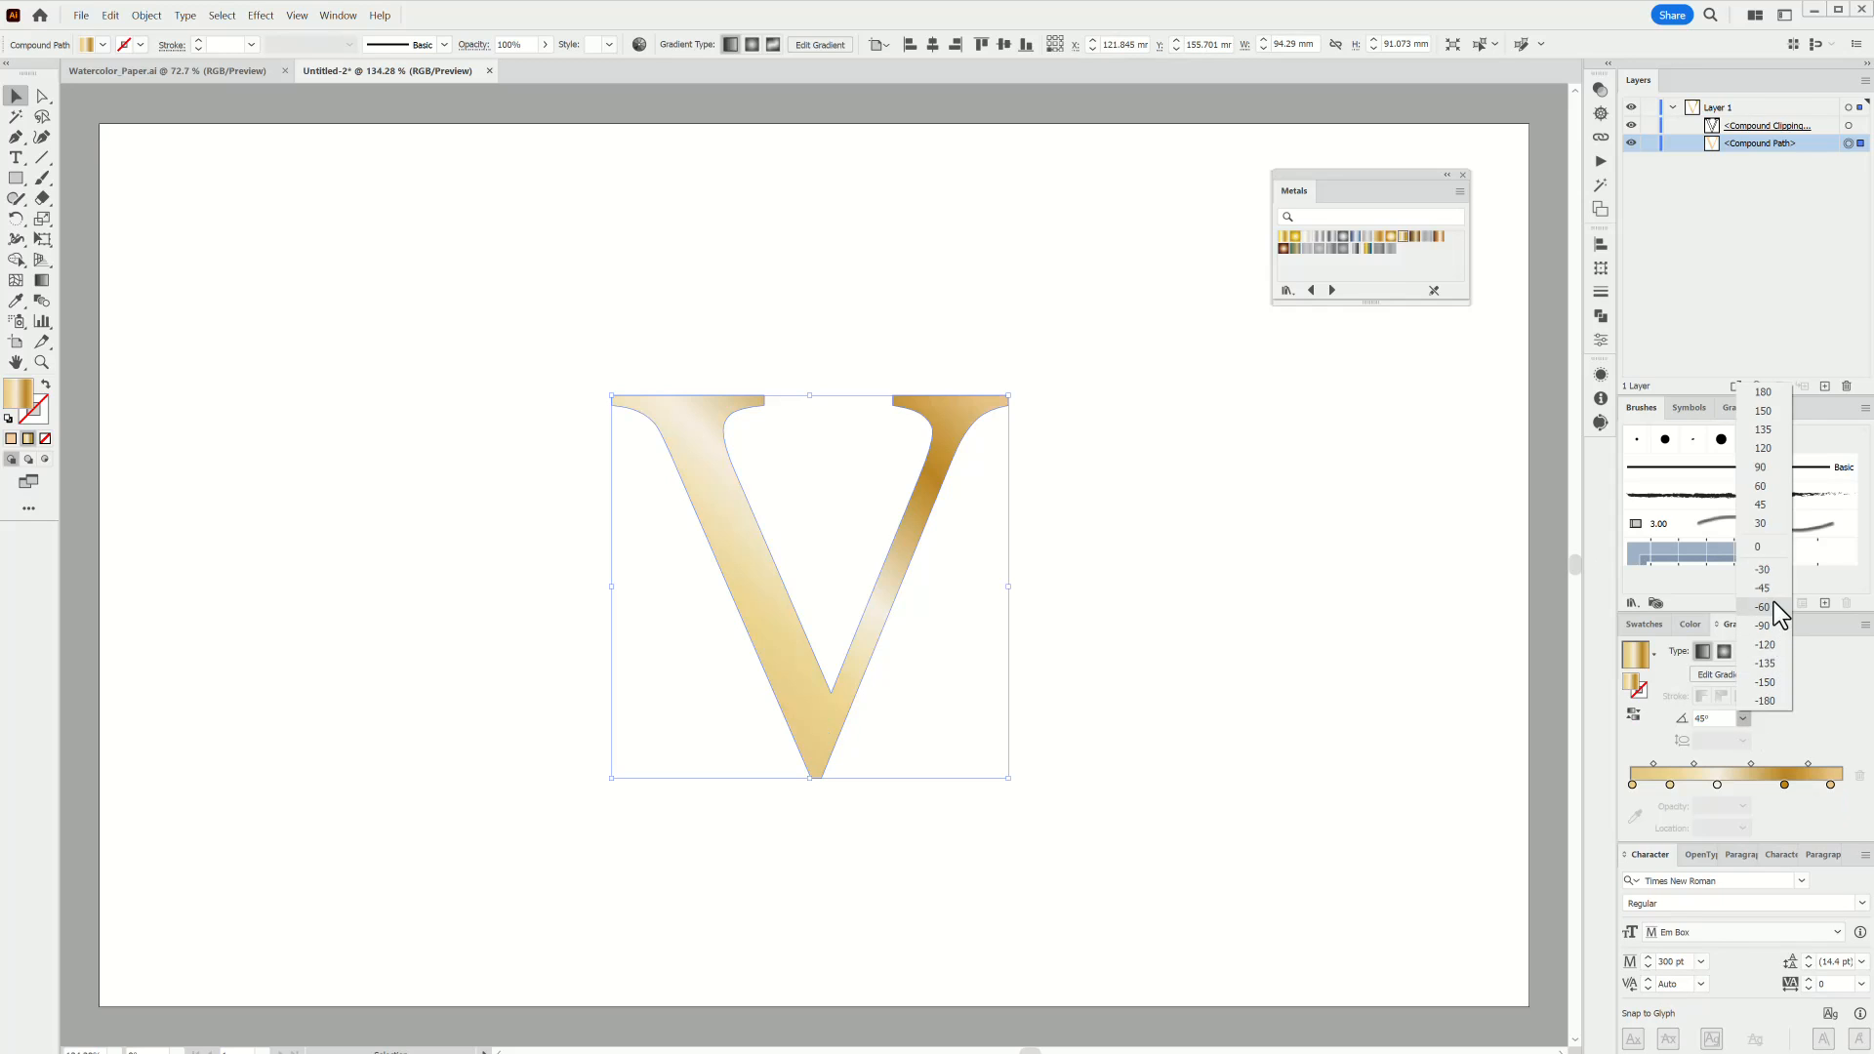
left_click(1768, 605)
left_click(1743, 717)
left_click(1771, 588)
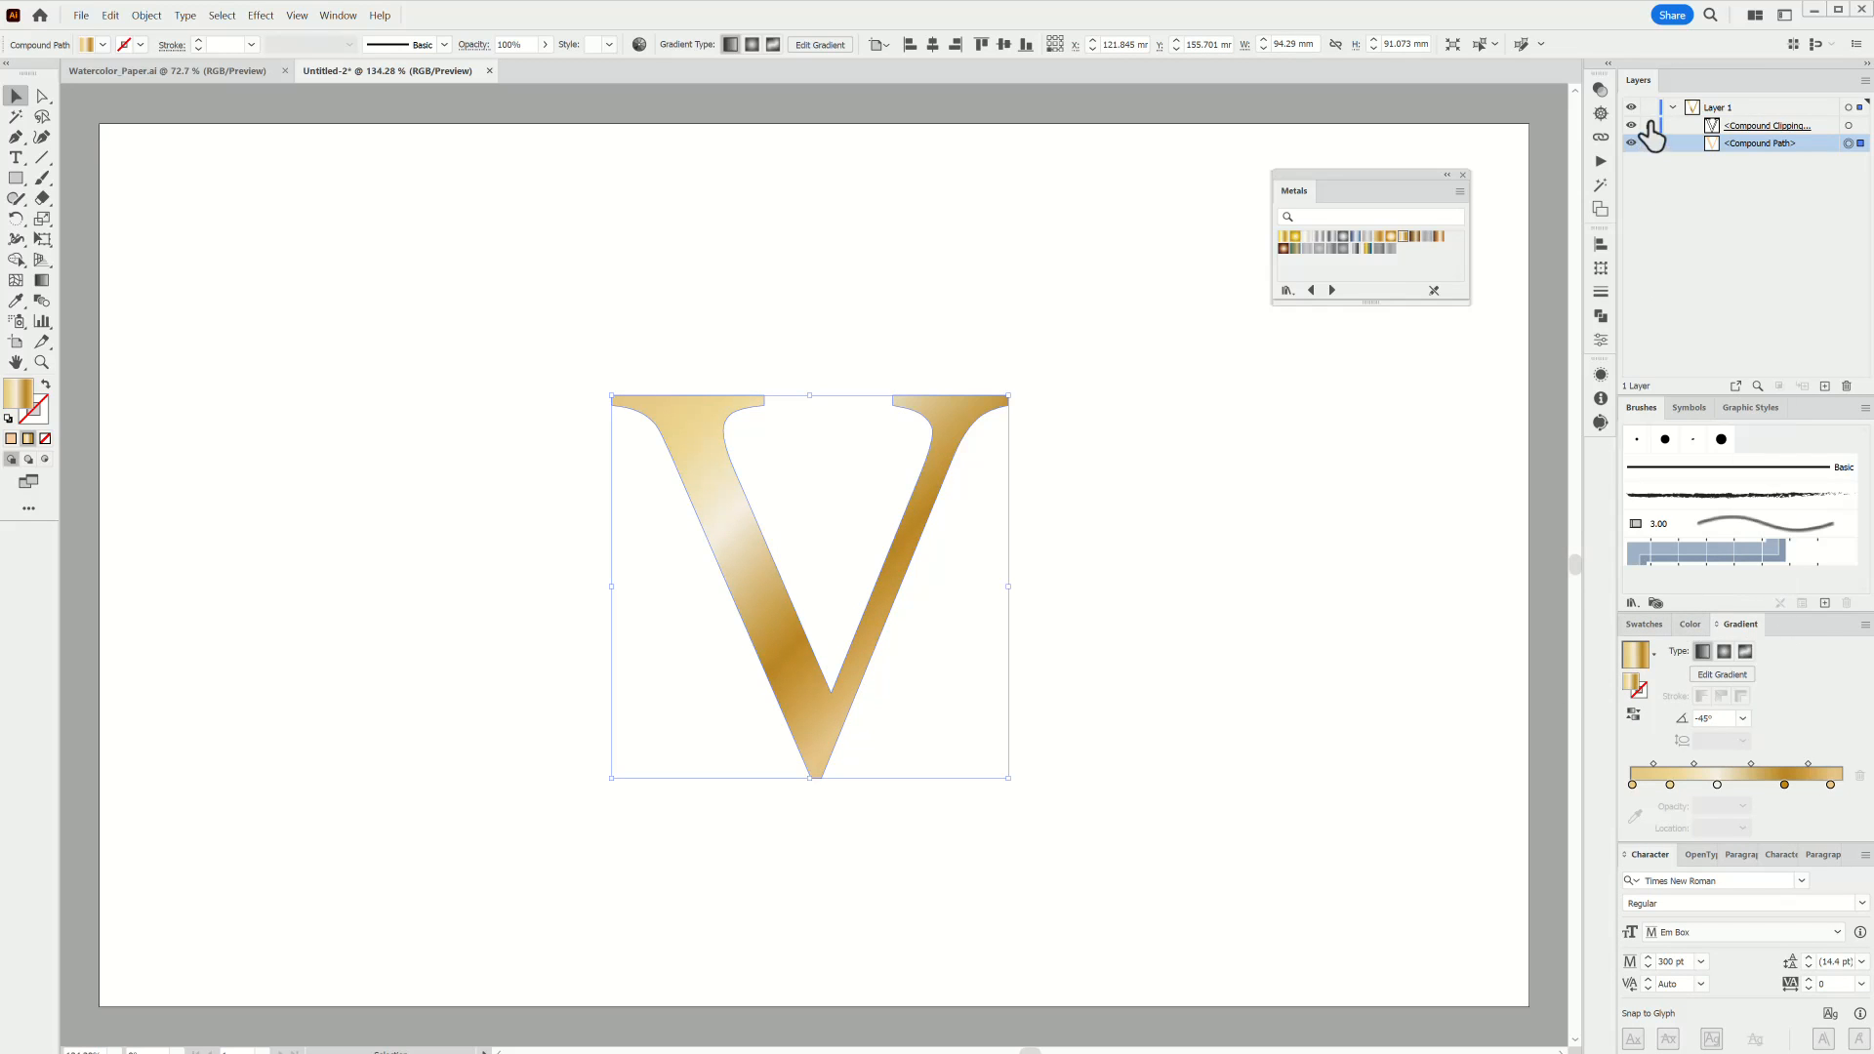
Lock the V's two compound paths and open the Dagubi_Watercolor_Splatter_ArtBrushes library in an enlarged panel for browsing.
left_click_drag(1649, 125, 1649, 143)
left_click(1632, 623)
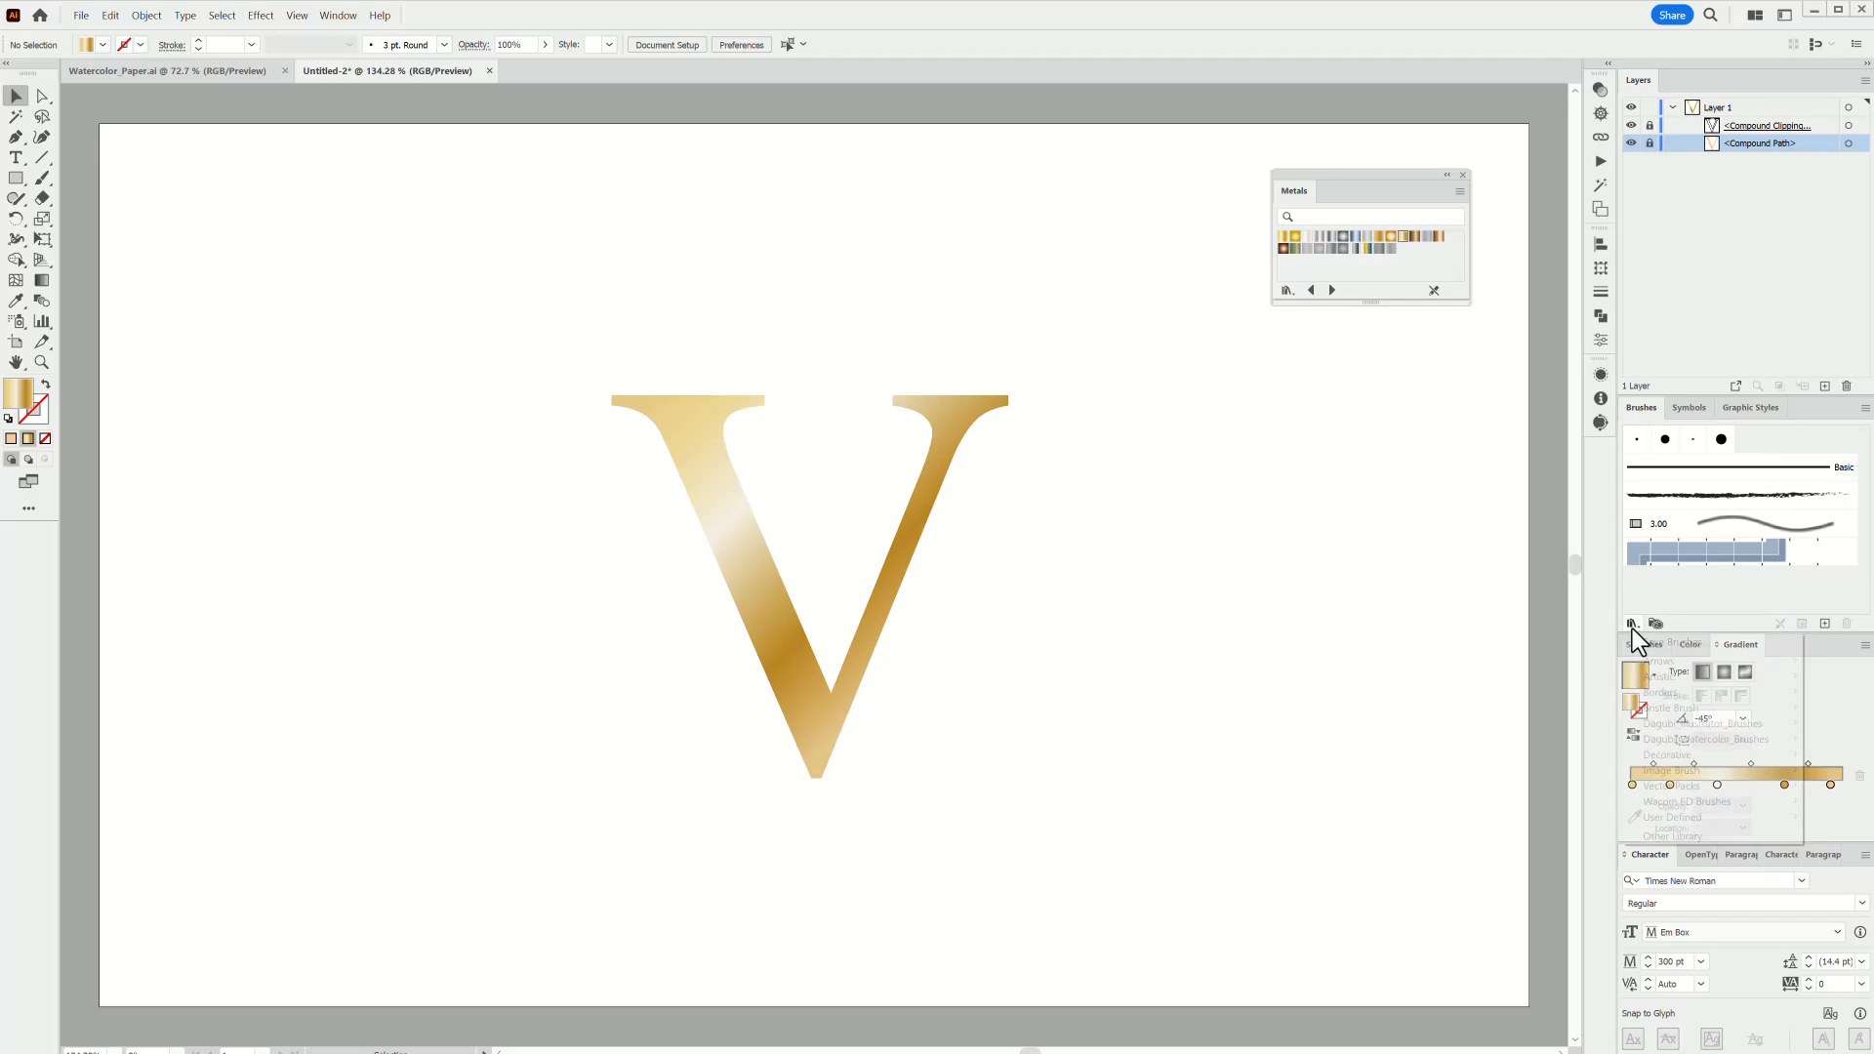
mouse_move(1647, 723)
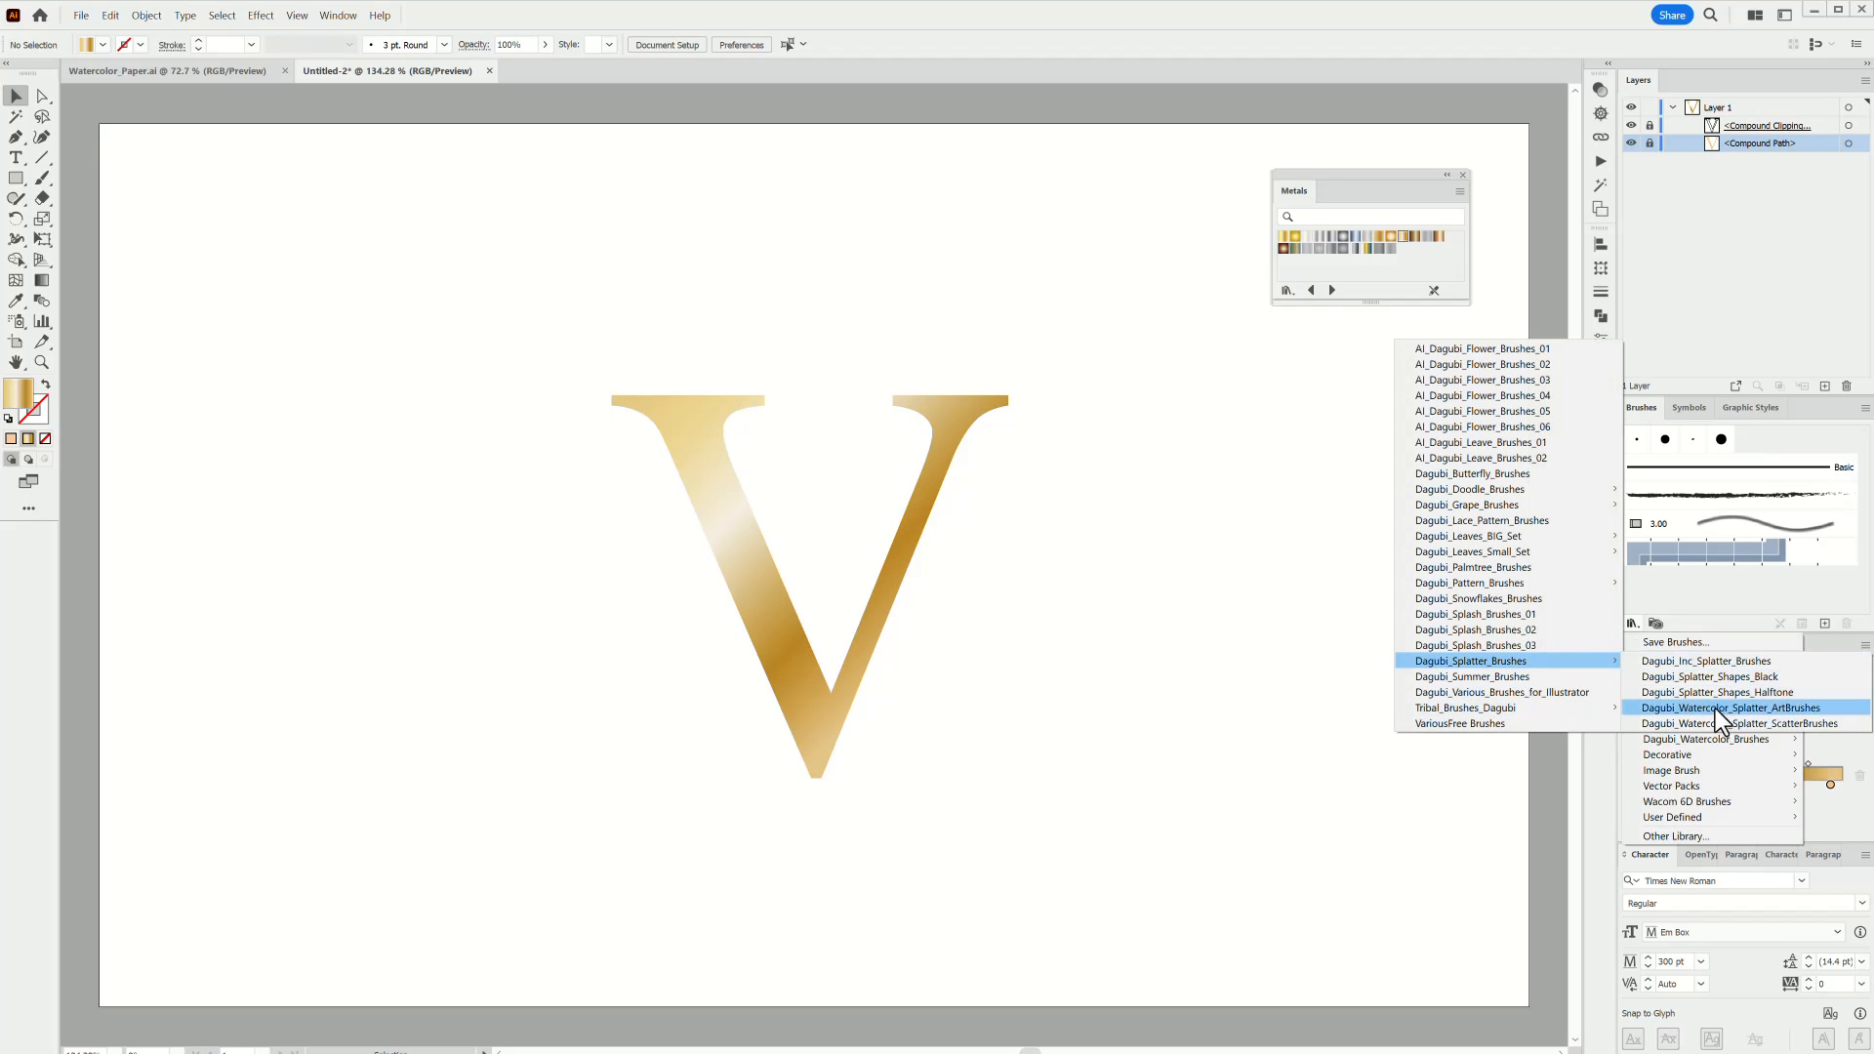
left_click(1714, 707)
left_click_drag(1008, 489, 1444, 355)
left_click_drag(1418, 473, 1414, 899)
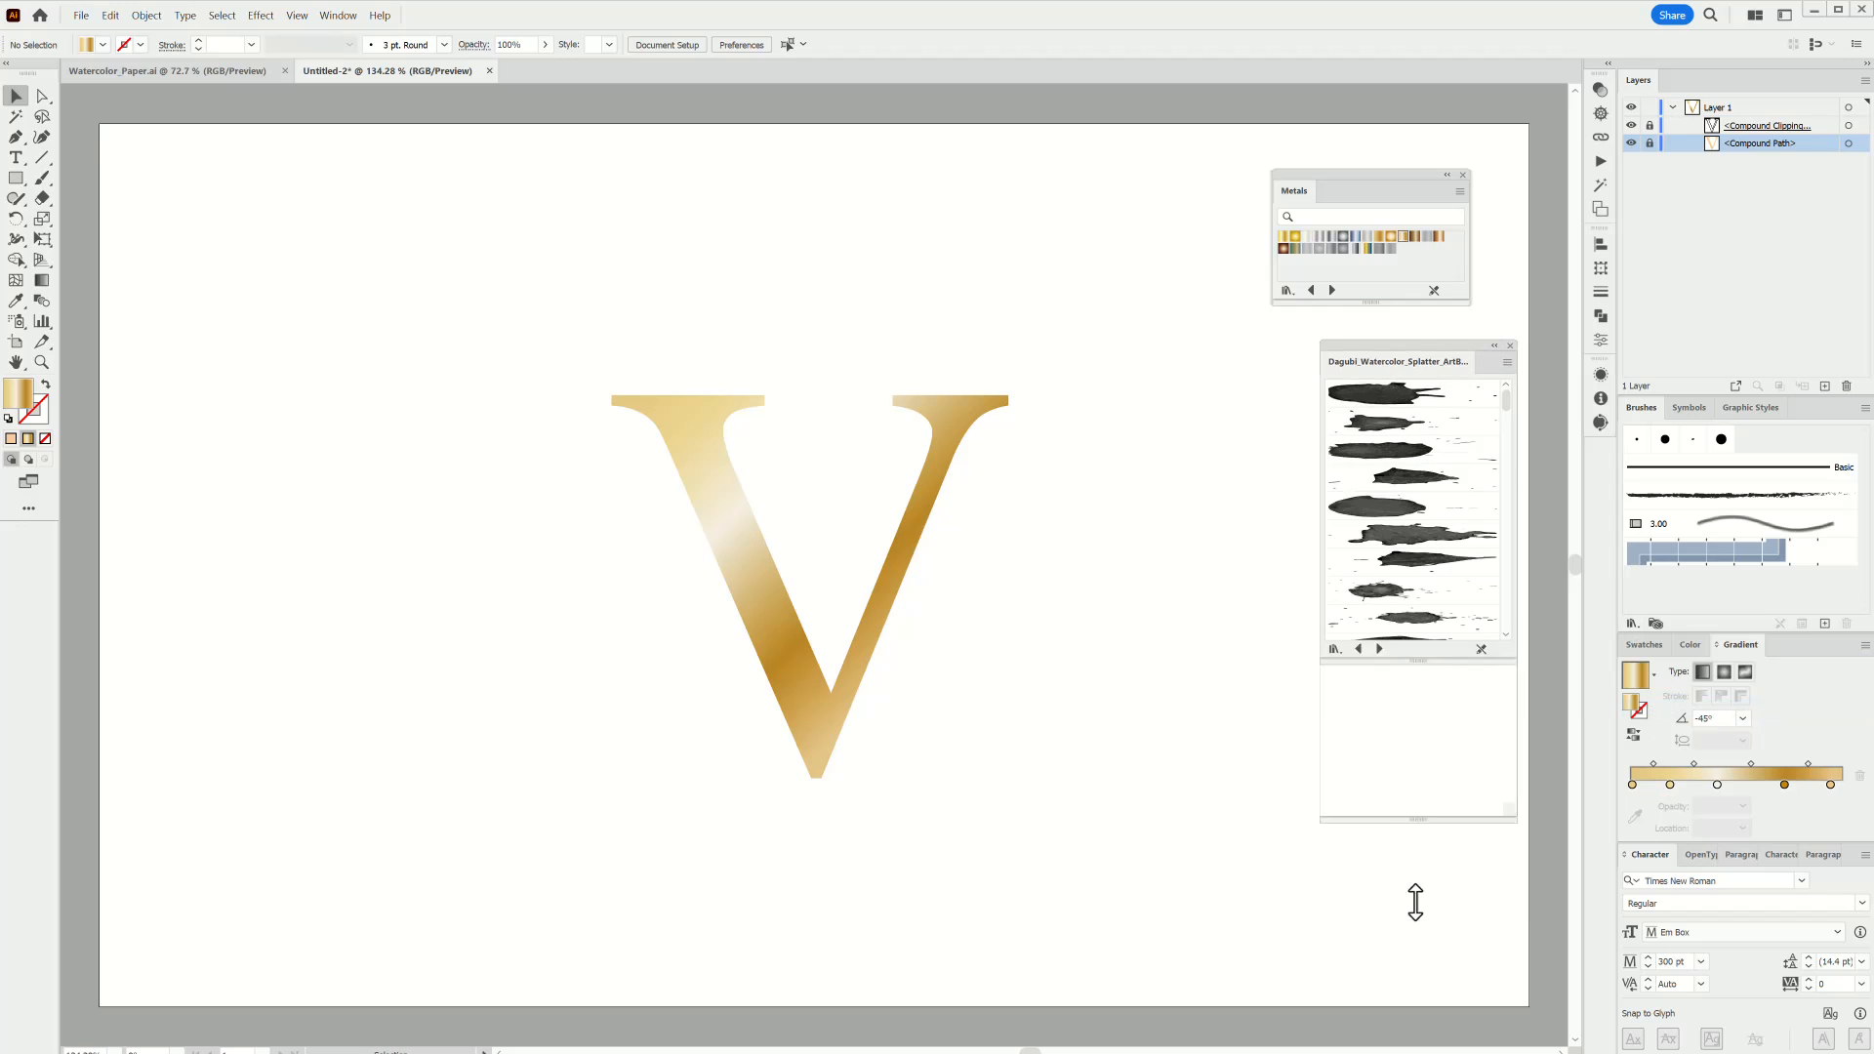
left_click_drag(1506, 410, 1499, 833)
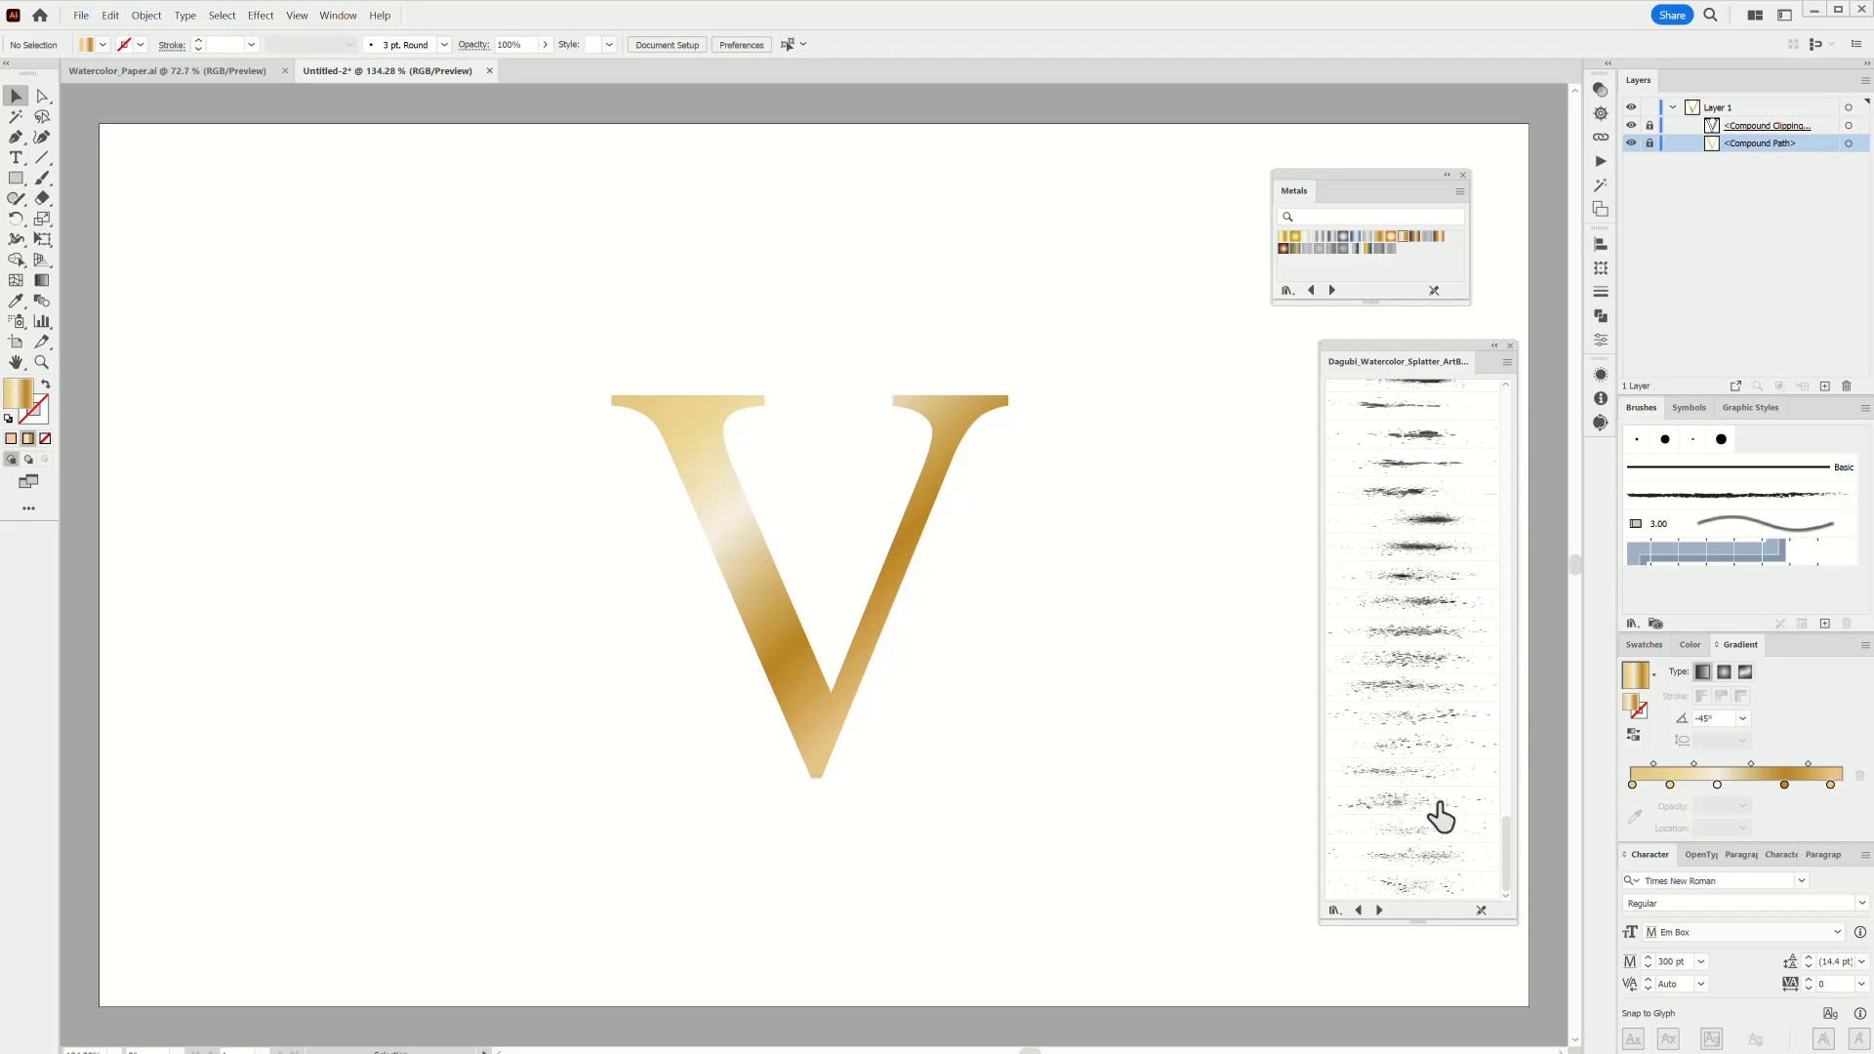
Choose a fine splatter art brush from the end of the library and set the blend mode to Multiply.
left_click(1412, 771)
left_click(1597, 90)
left_click(1428, 107)
left_click(1451, 145)
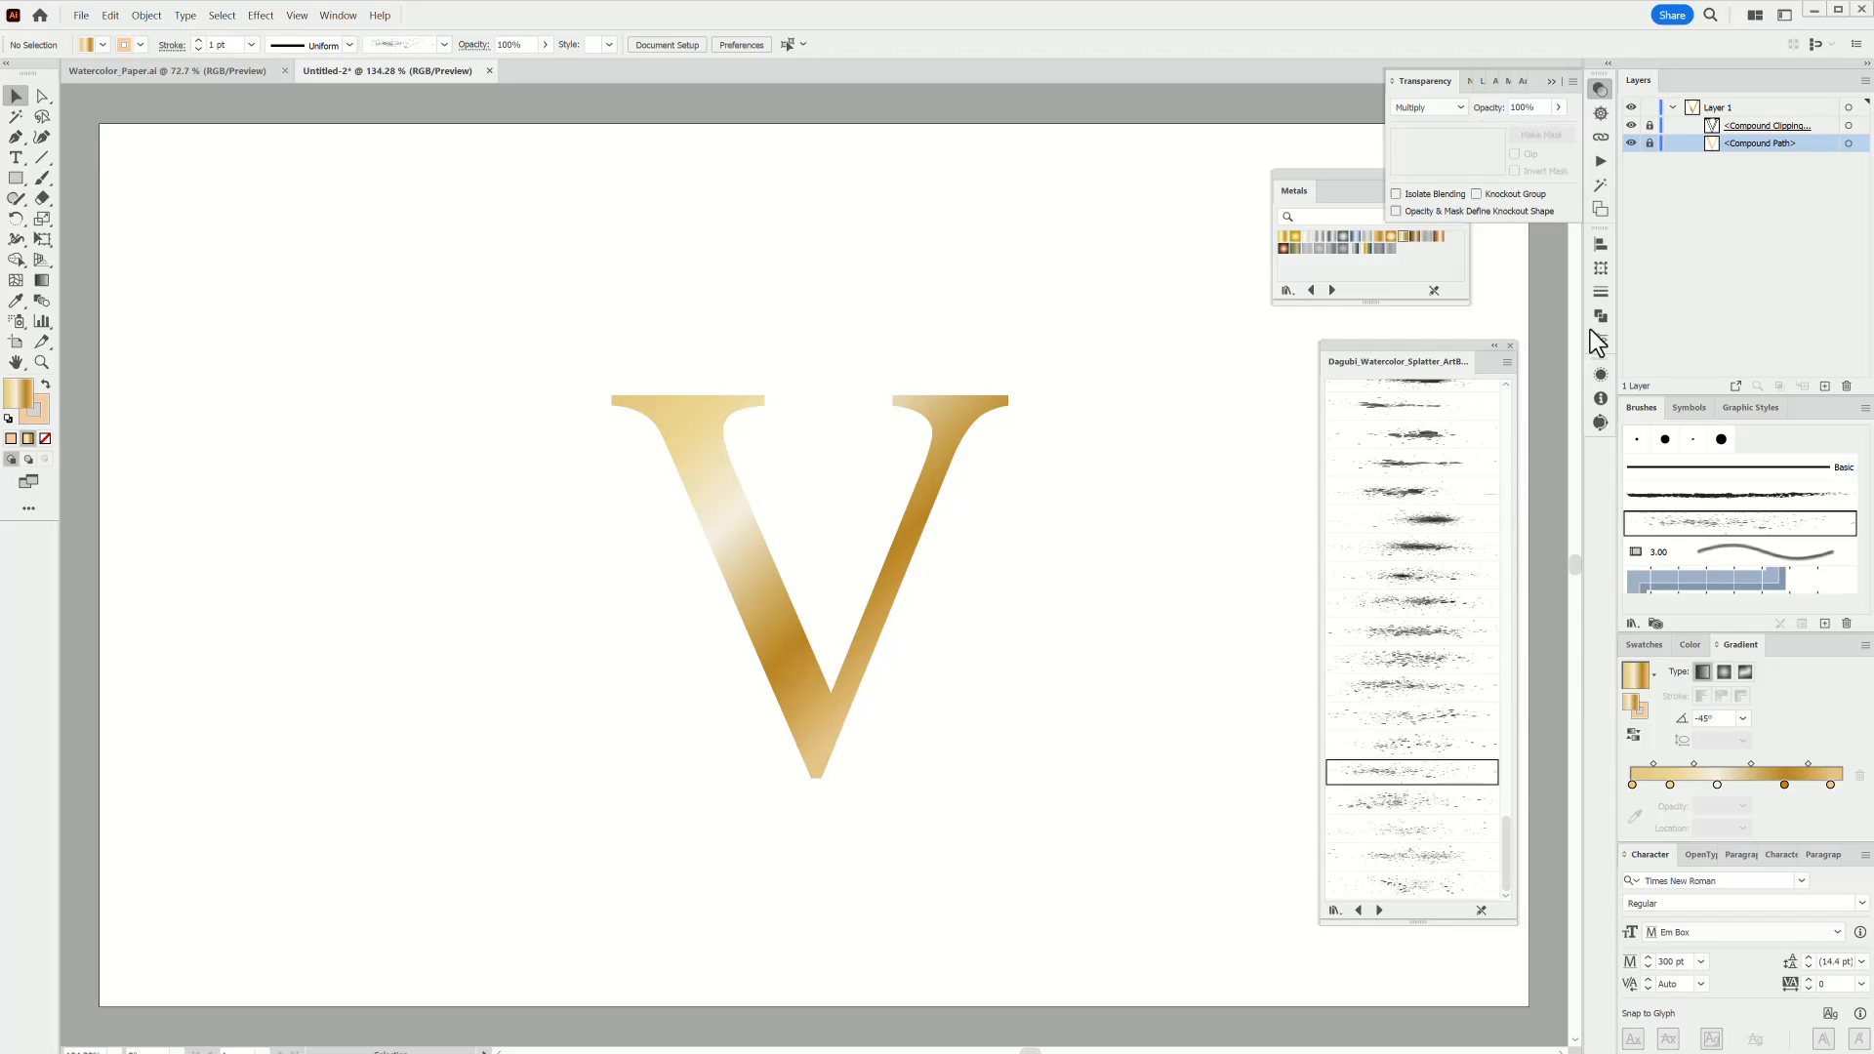
left_click(1642, 716)
Accept the Paintbrush tool options and paint a splatter stroke over the lower tip of the V.
double_click(40, 177)
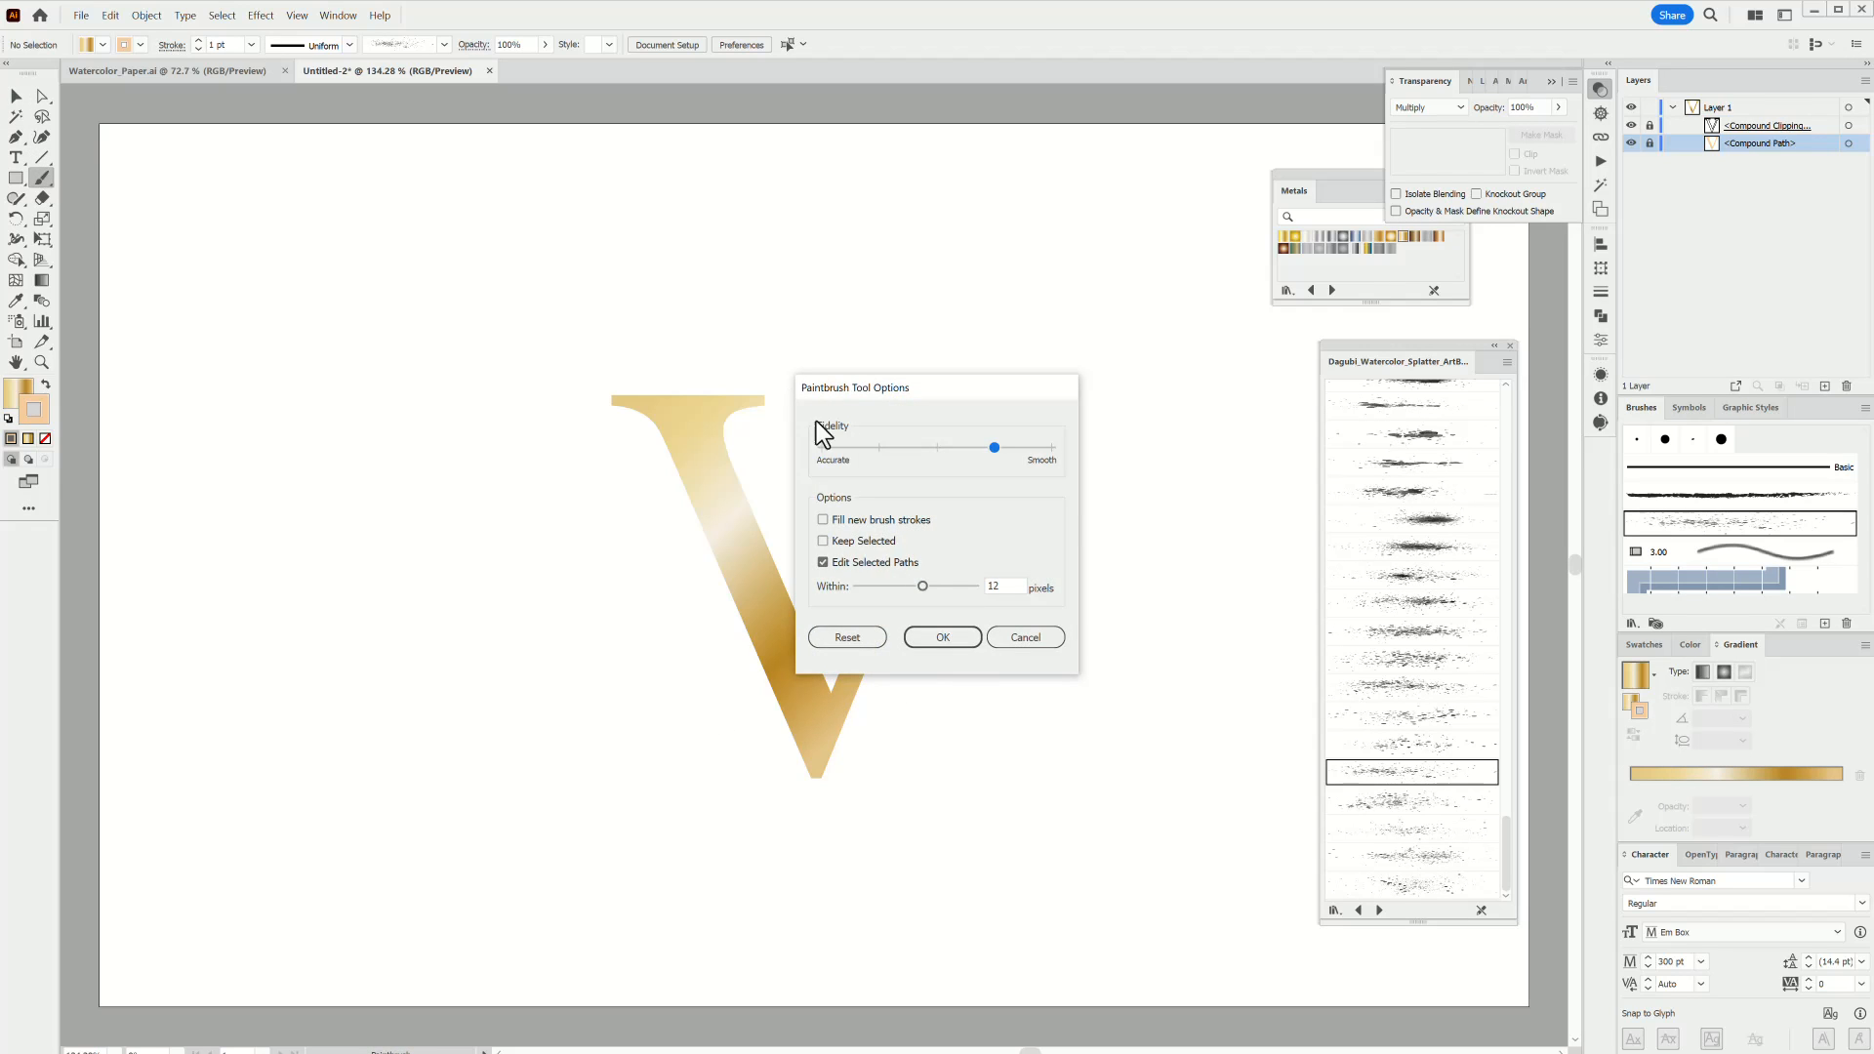
left_click(942, 631)
mouse_move(1003, 527)
left_mouse_down()
mouse_move(840, 698)
mouse_move(682, 529)
mouse_move(834, 768)
left_mouse_up()
left_click(1122, 816, "ctrl")
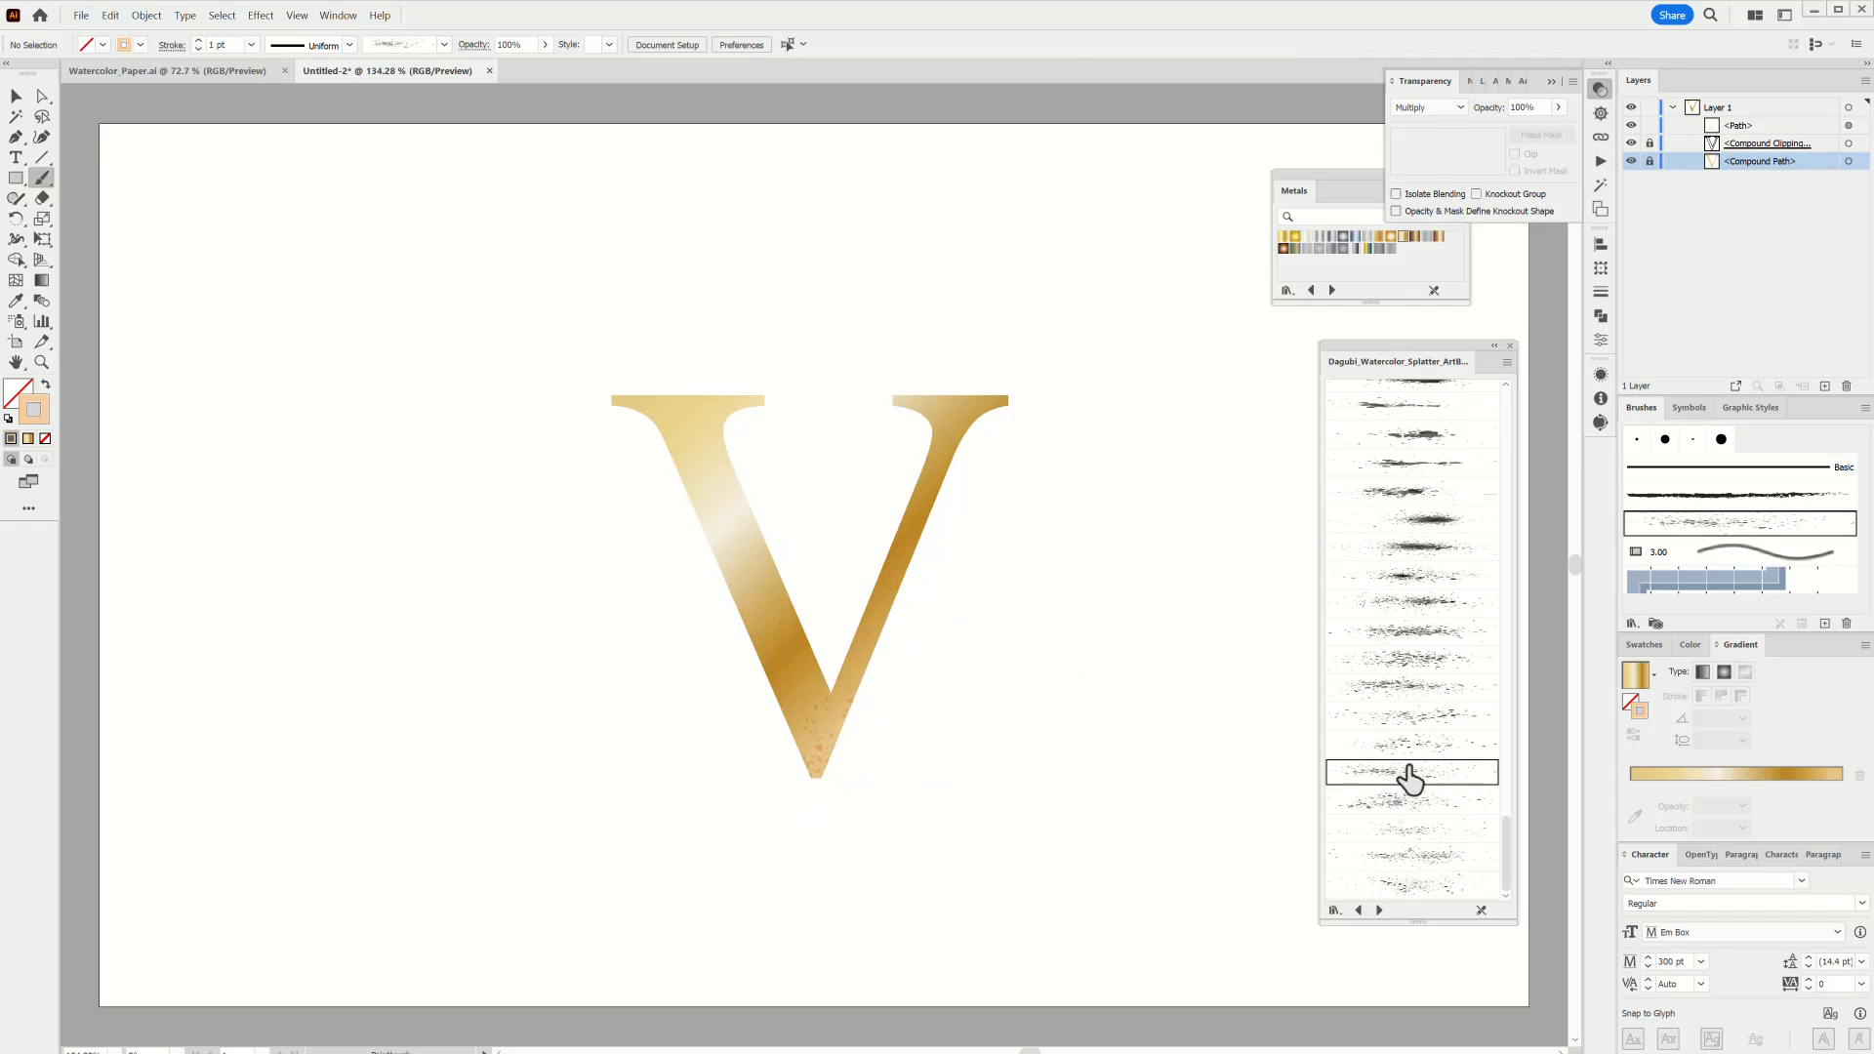
Paint splatters over the upper part of the V's left arm with another splatter brush.
left_click(1411, 828)
left_click_drag(807, 298, 458, 719)
left_click_drag(713, 442, 734, 422)
left_click(1226, 731, "ctrl")
Adjust the stroke colour to a deeper orange and paint splatters across the lower half and right arm of the V.
left_click(1694, 645)
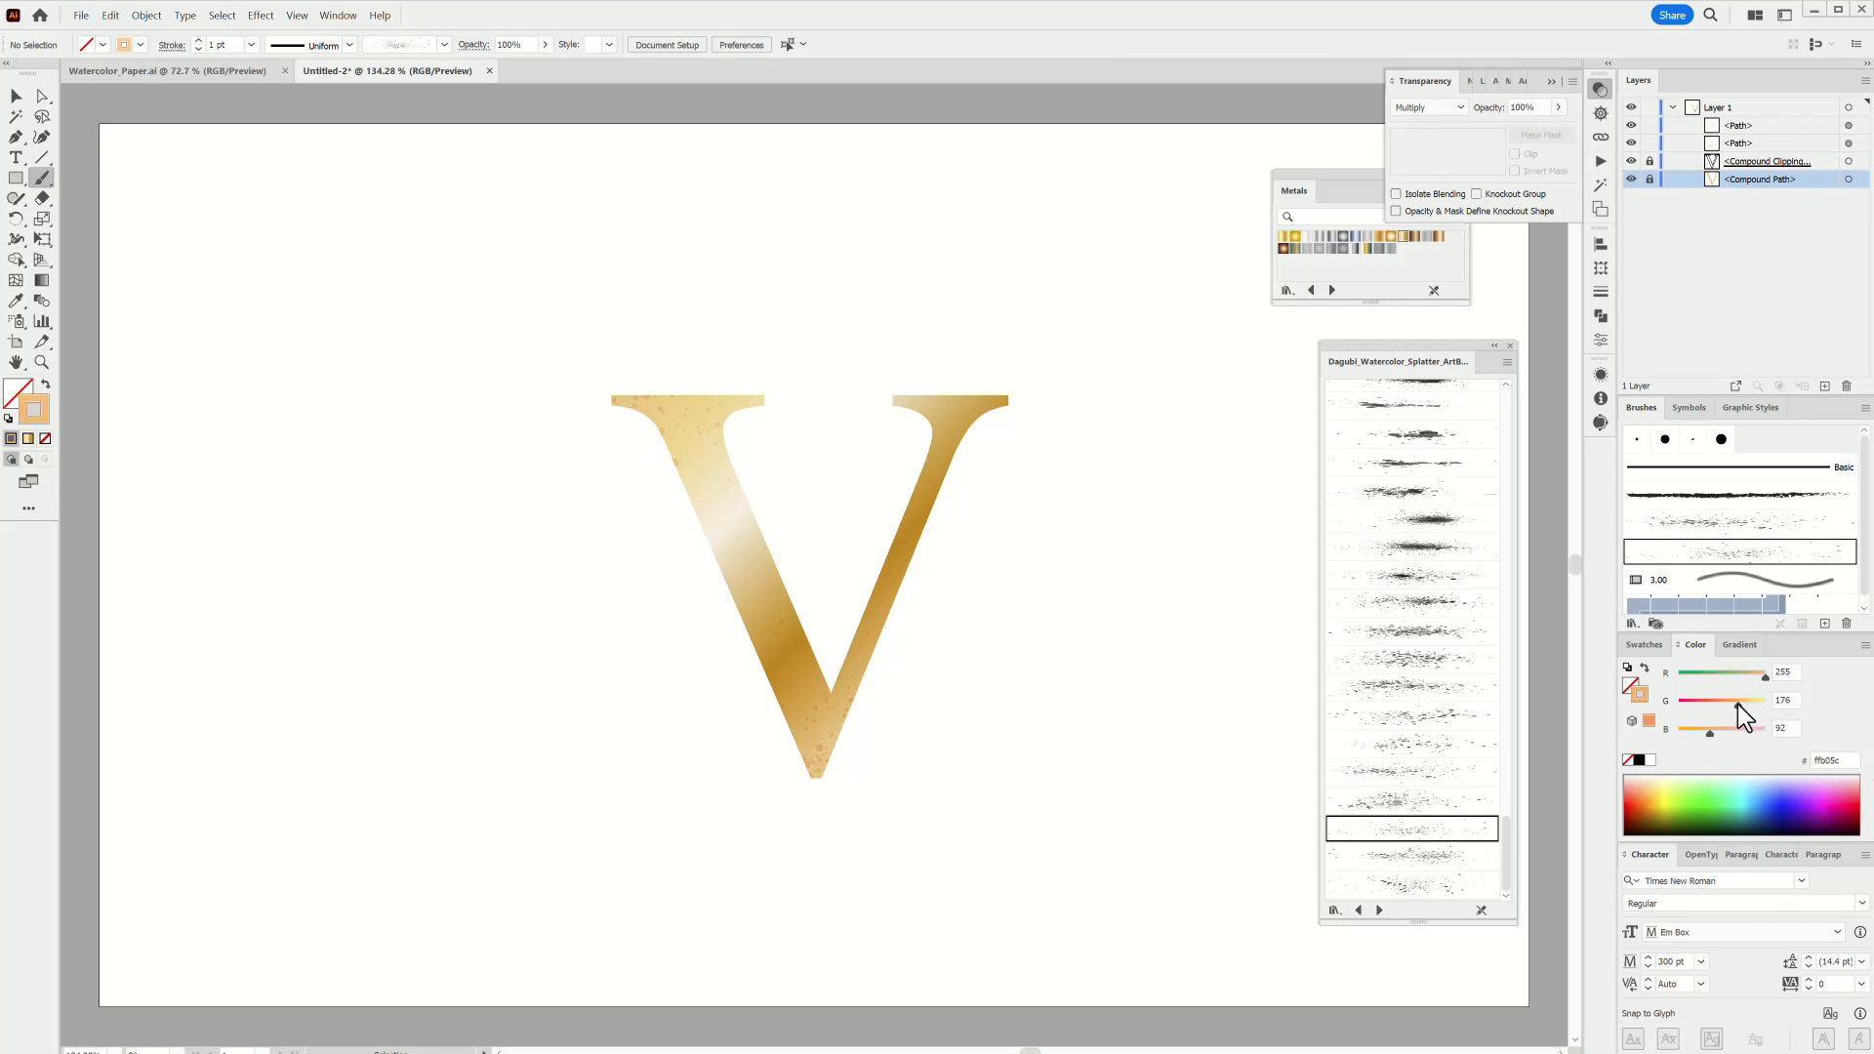
left_click_drag(1748, 676, 1737, 676)
left_click_drag(970, 805, 715, 450)
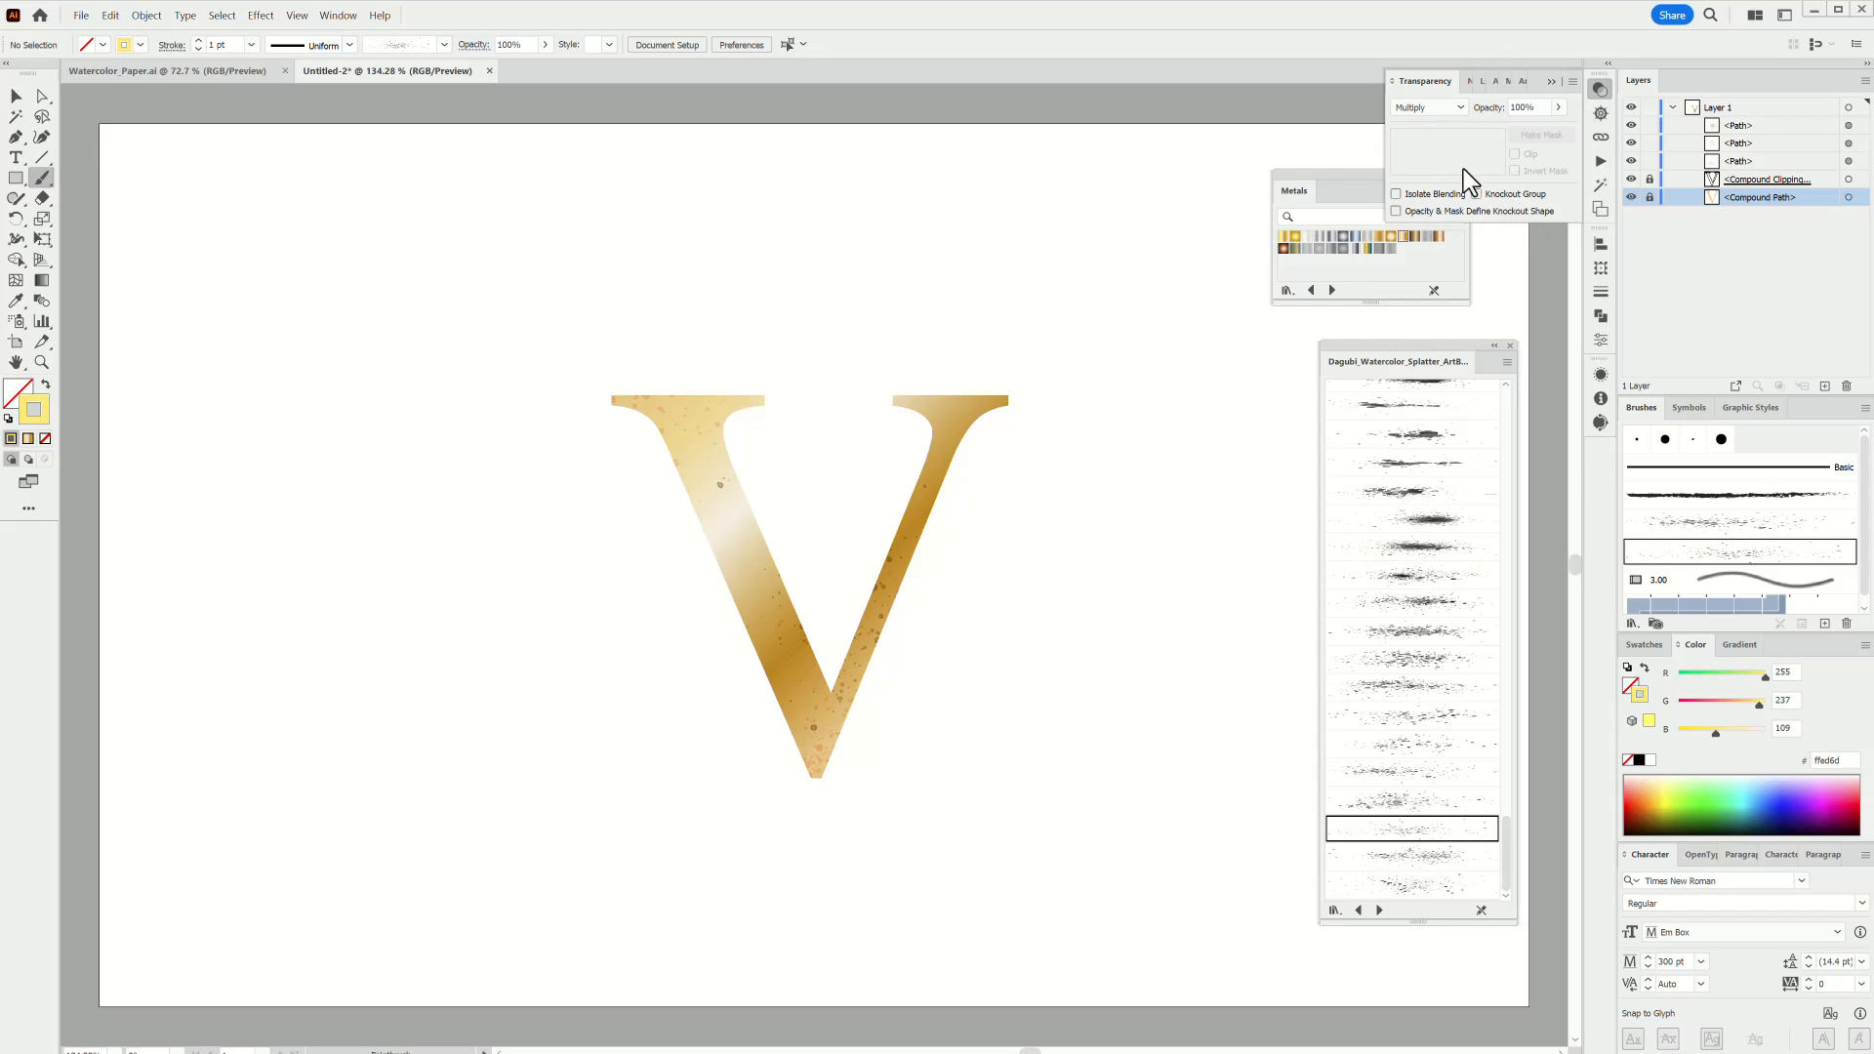
Switch the blend mode to Normal and paint yellow (#ffed6d) splatters over the lower part and left arm of the V.
left_click(1428, 107)
left_click(1430, 97)
left_click_drag(1004, 564, 744, 821)
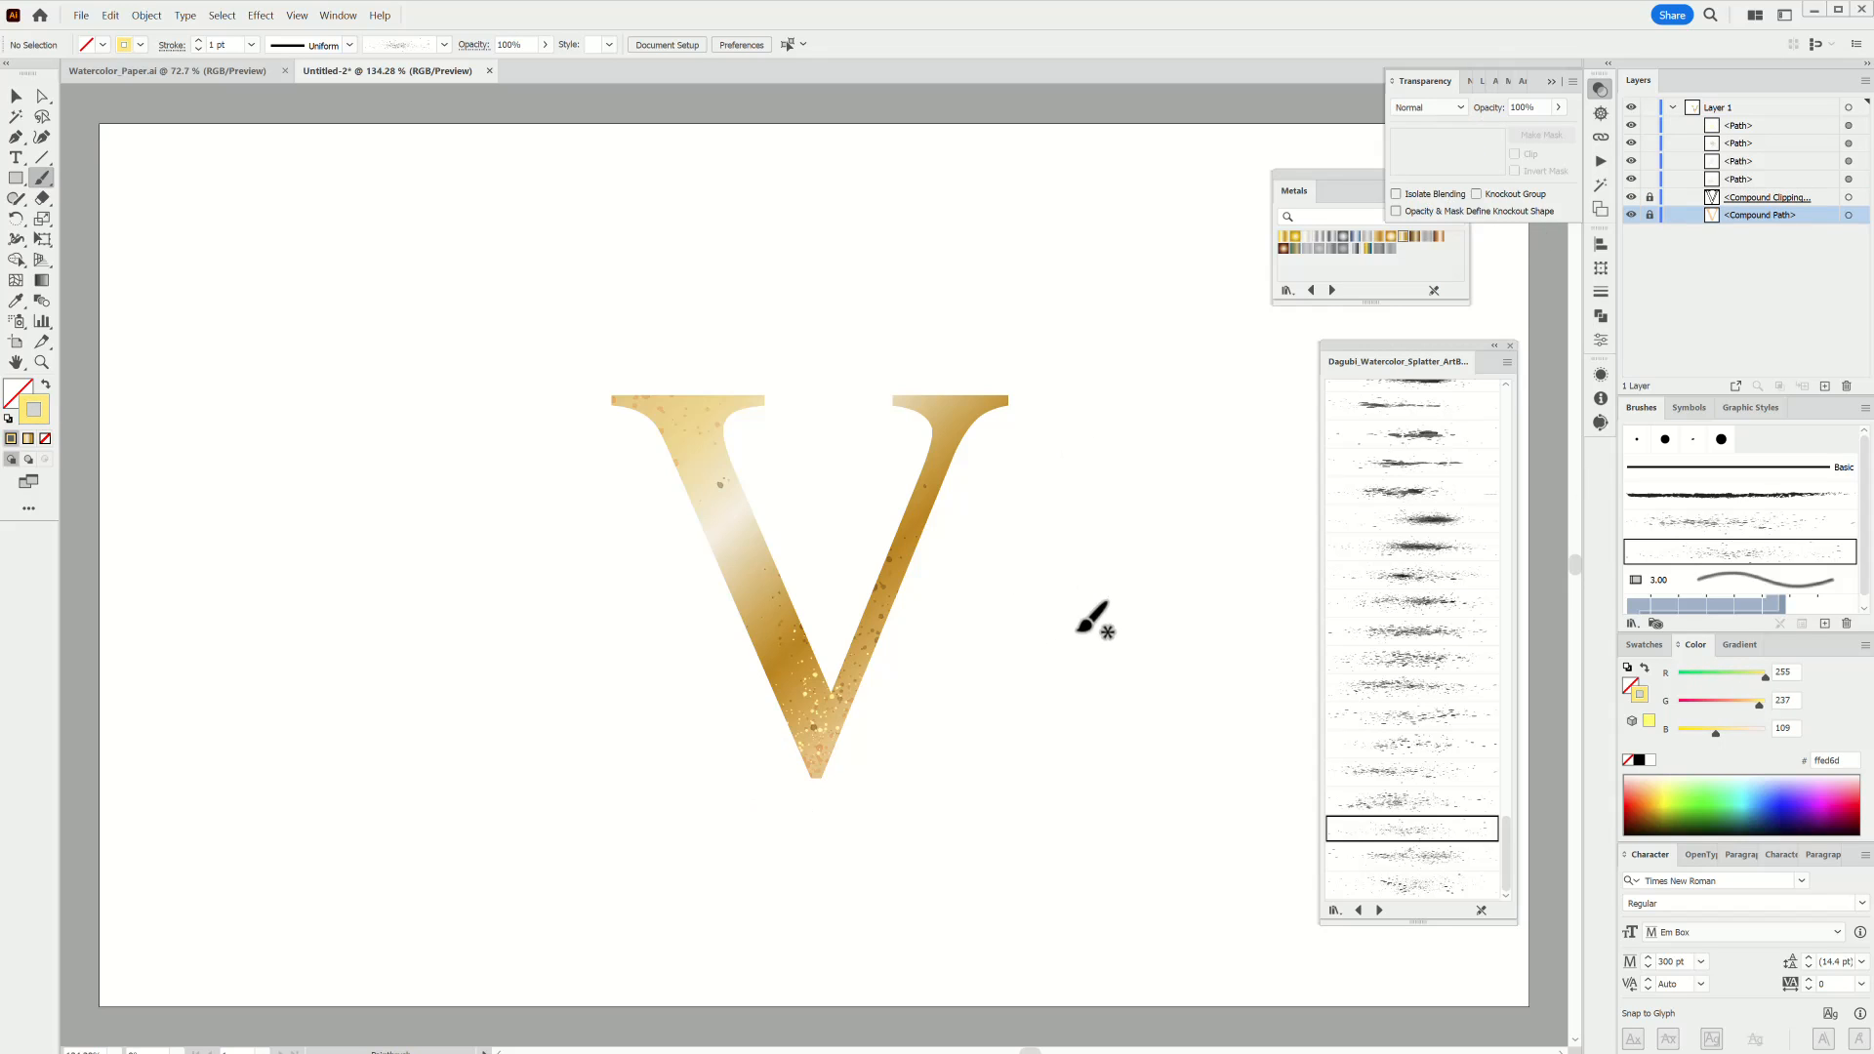
left_click_drag(786, 227, 424, 1022)
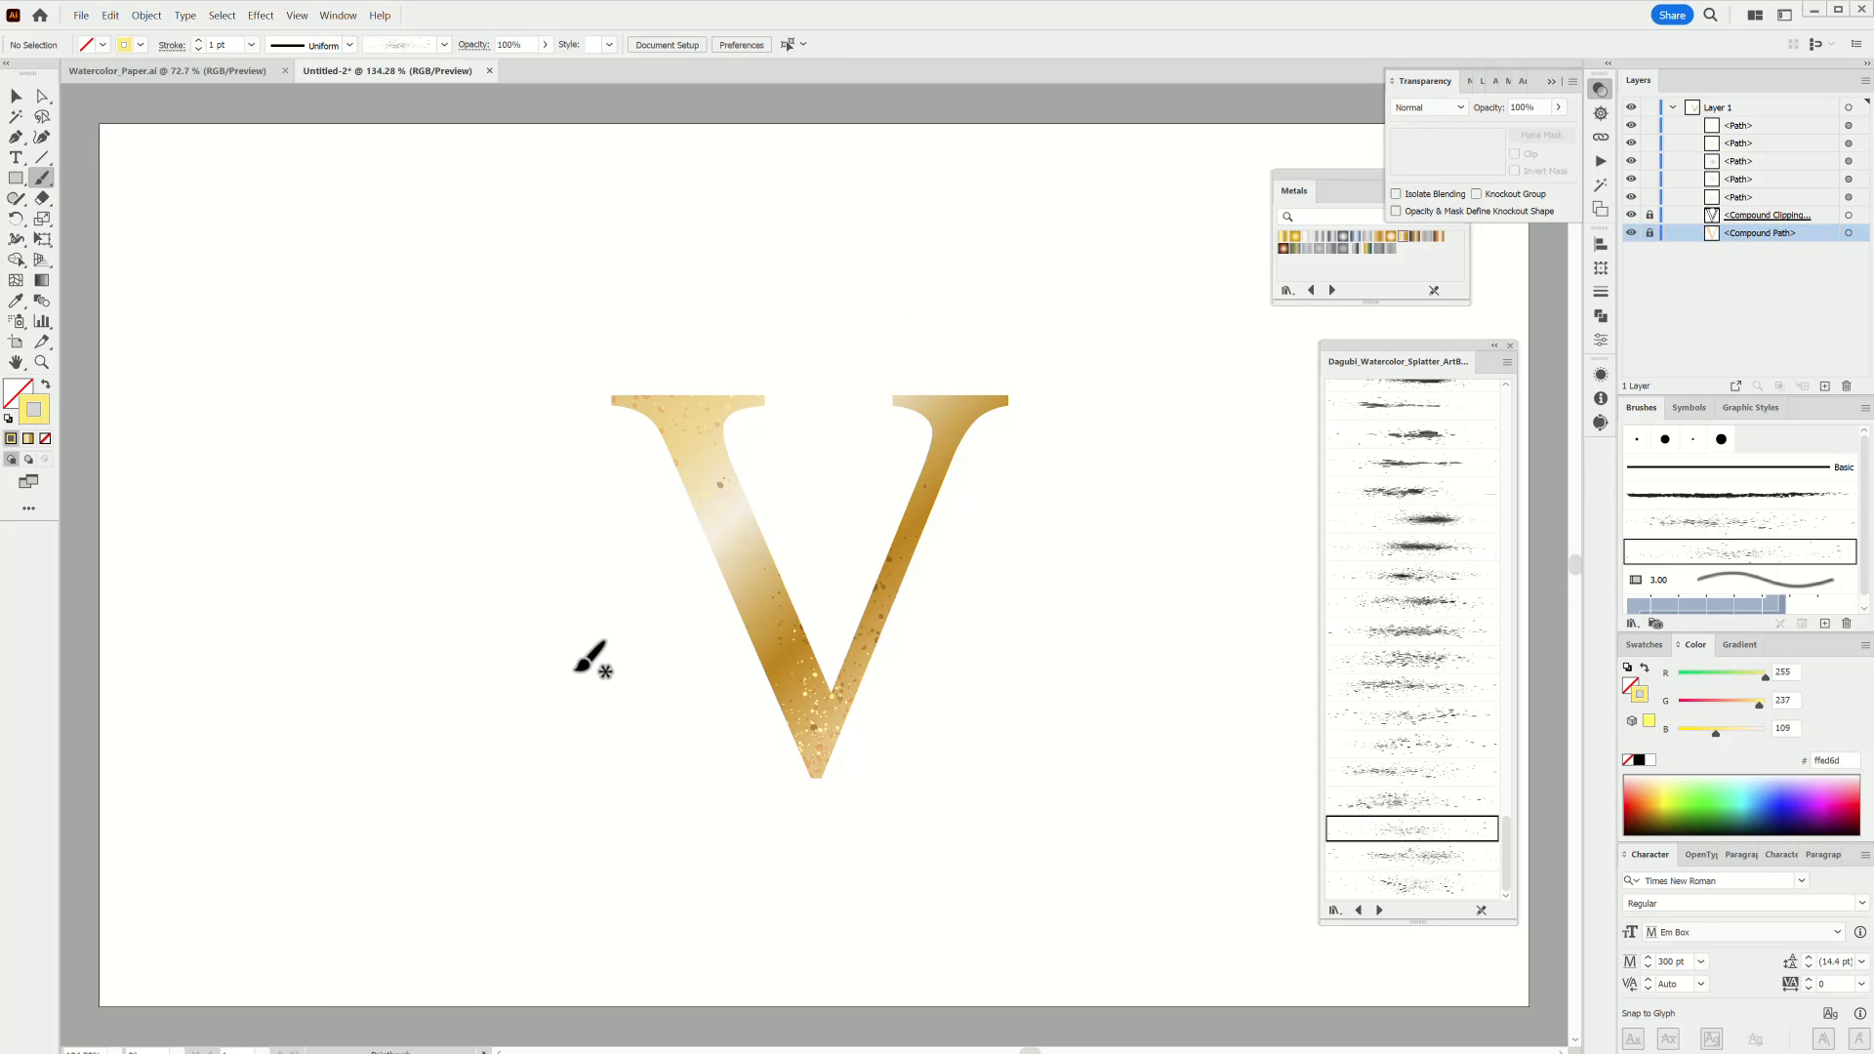
Open the Dagubi_Stamps_Washes brush library and choose a rough-edged watercolor wash brush near its end.
left_click(1631, 623)
mouse_move(1706, 739)
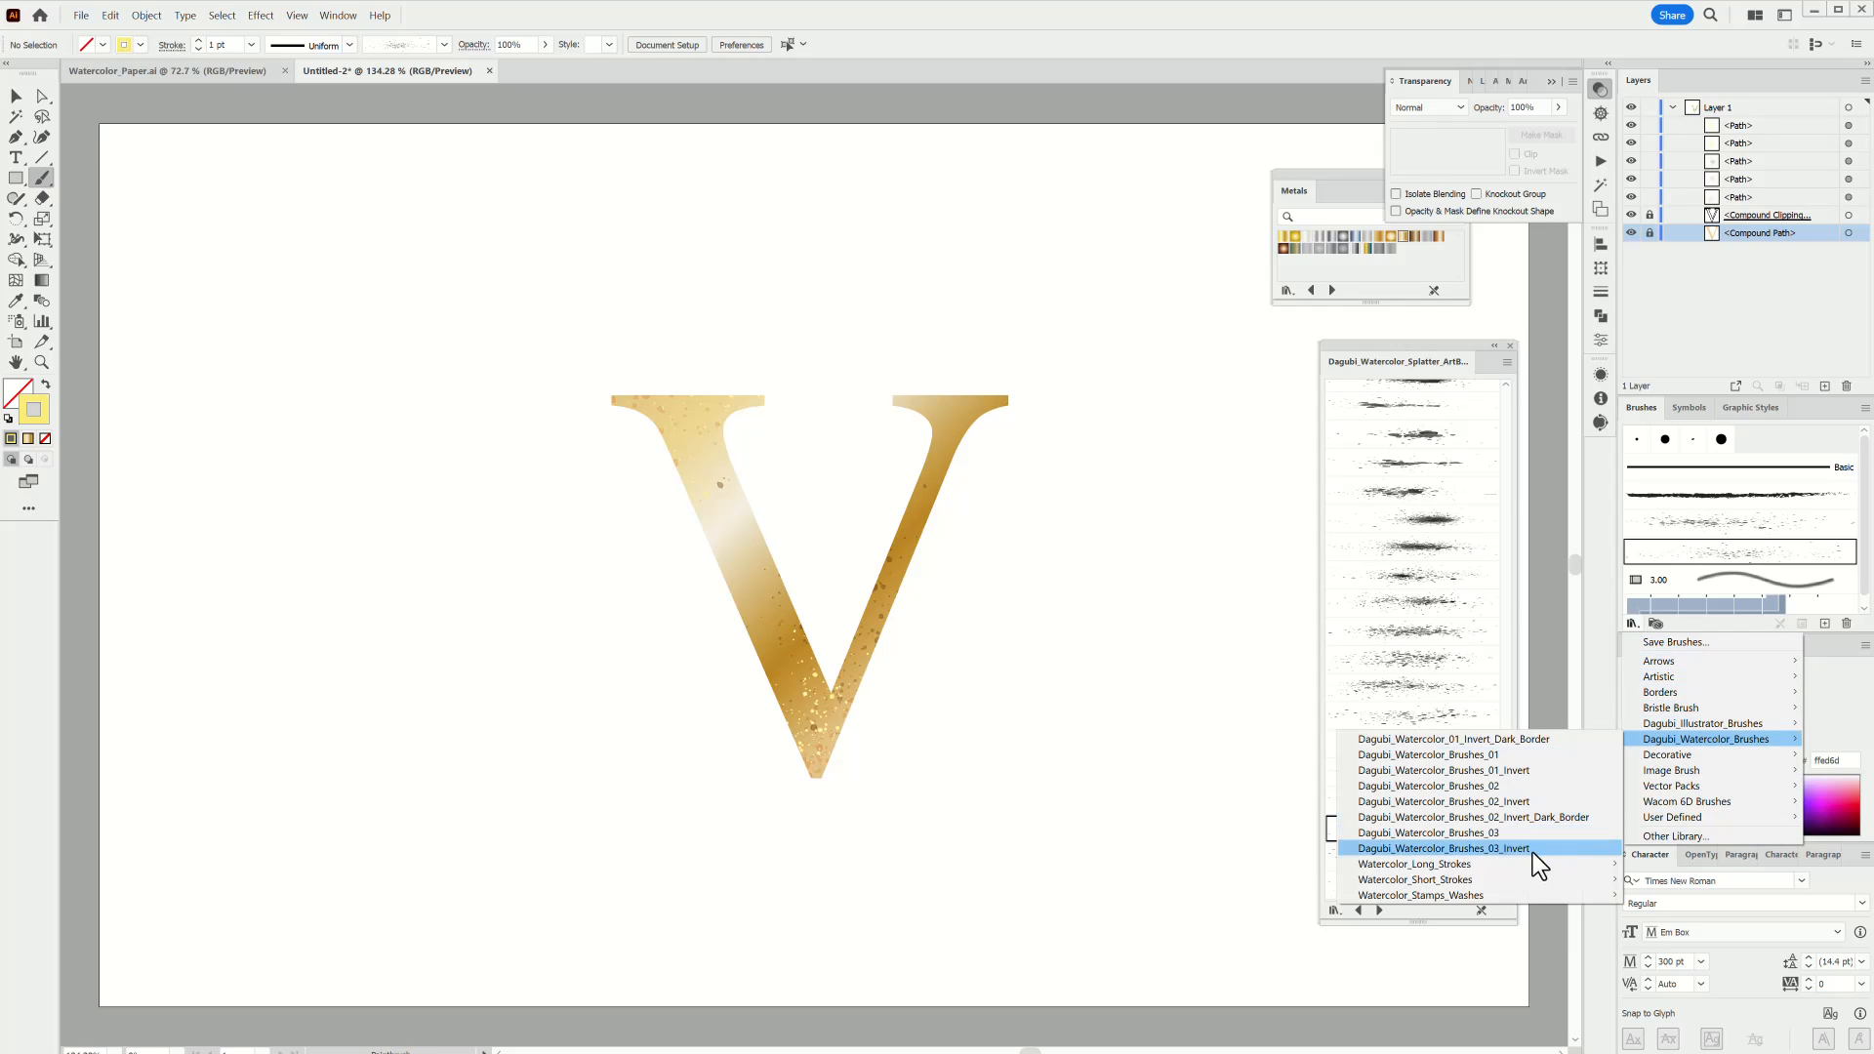
mouse_move(1562, 895)
left_click(1706, 906)
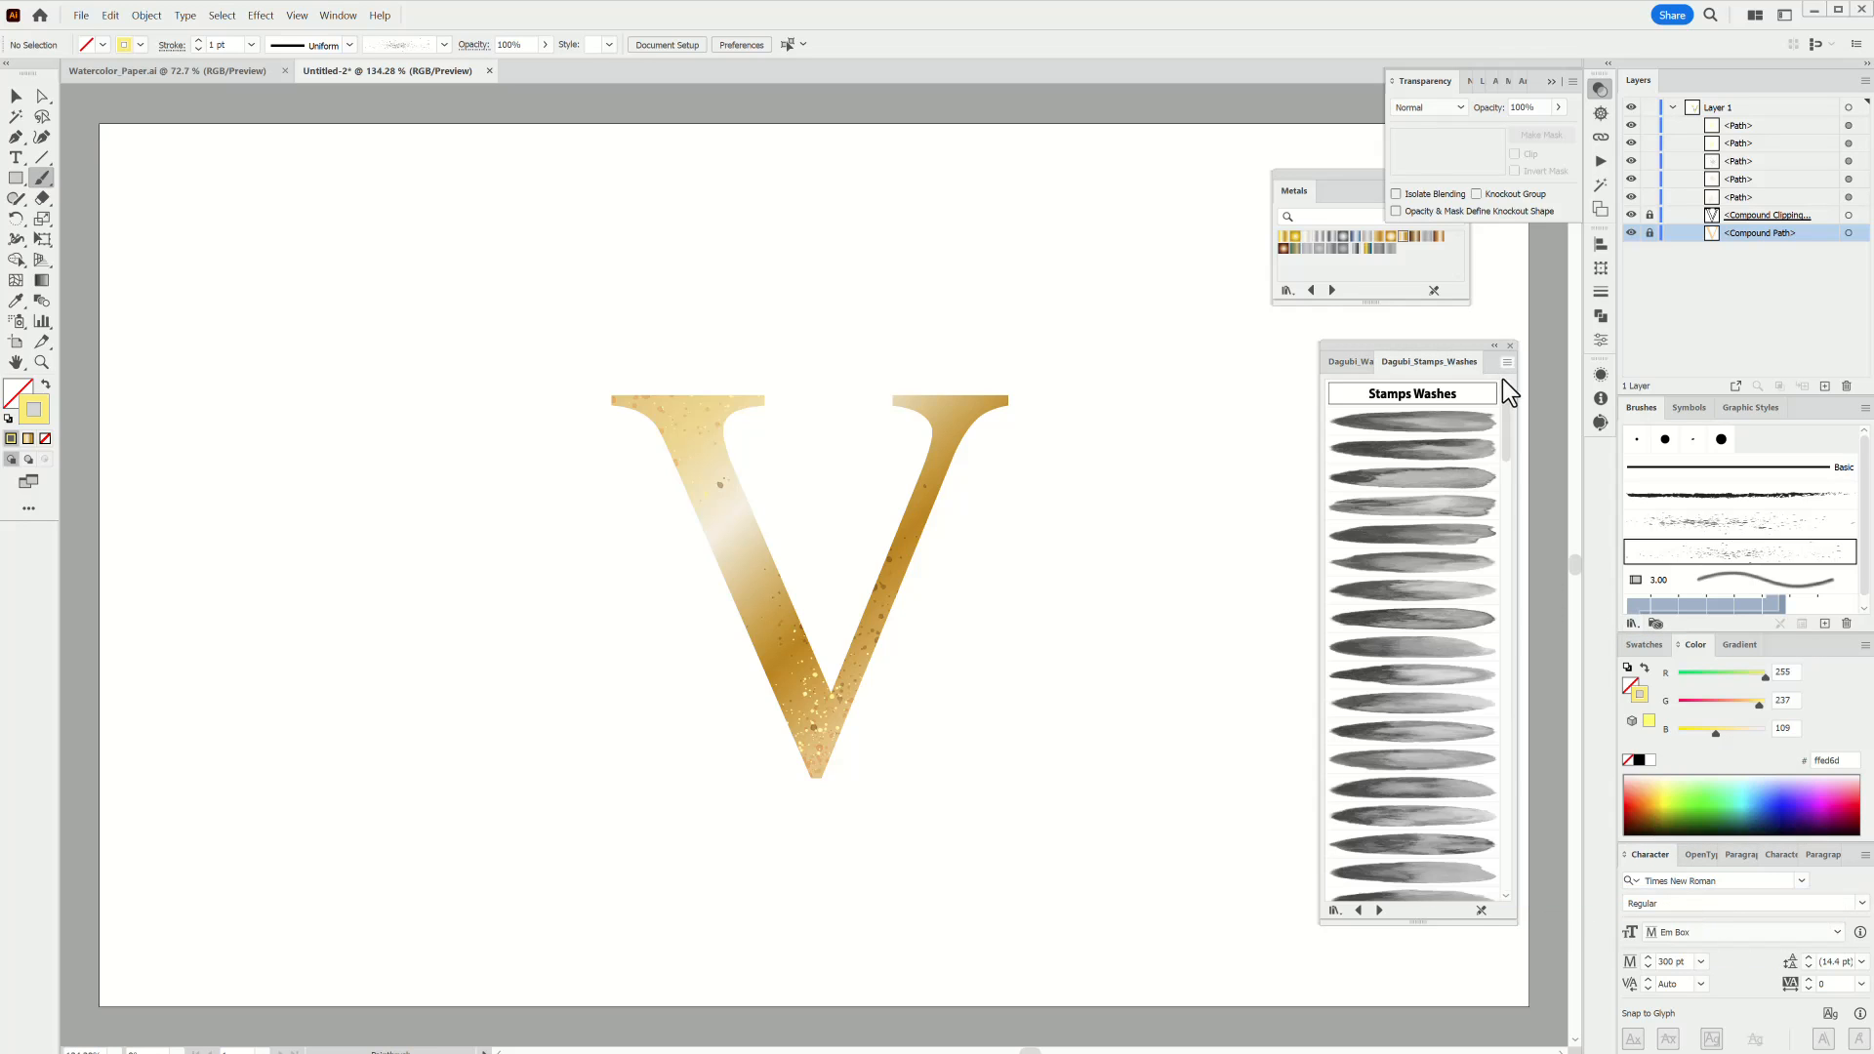
left_click_drag(1503, 449, 1501, 864)
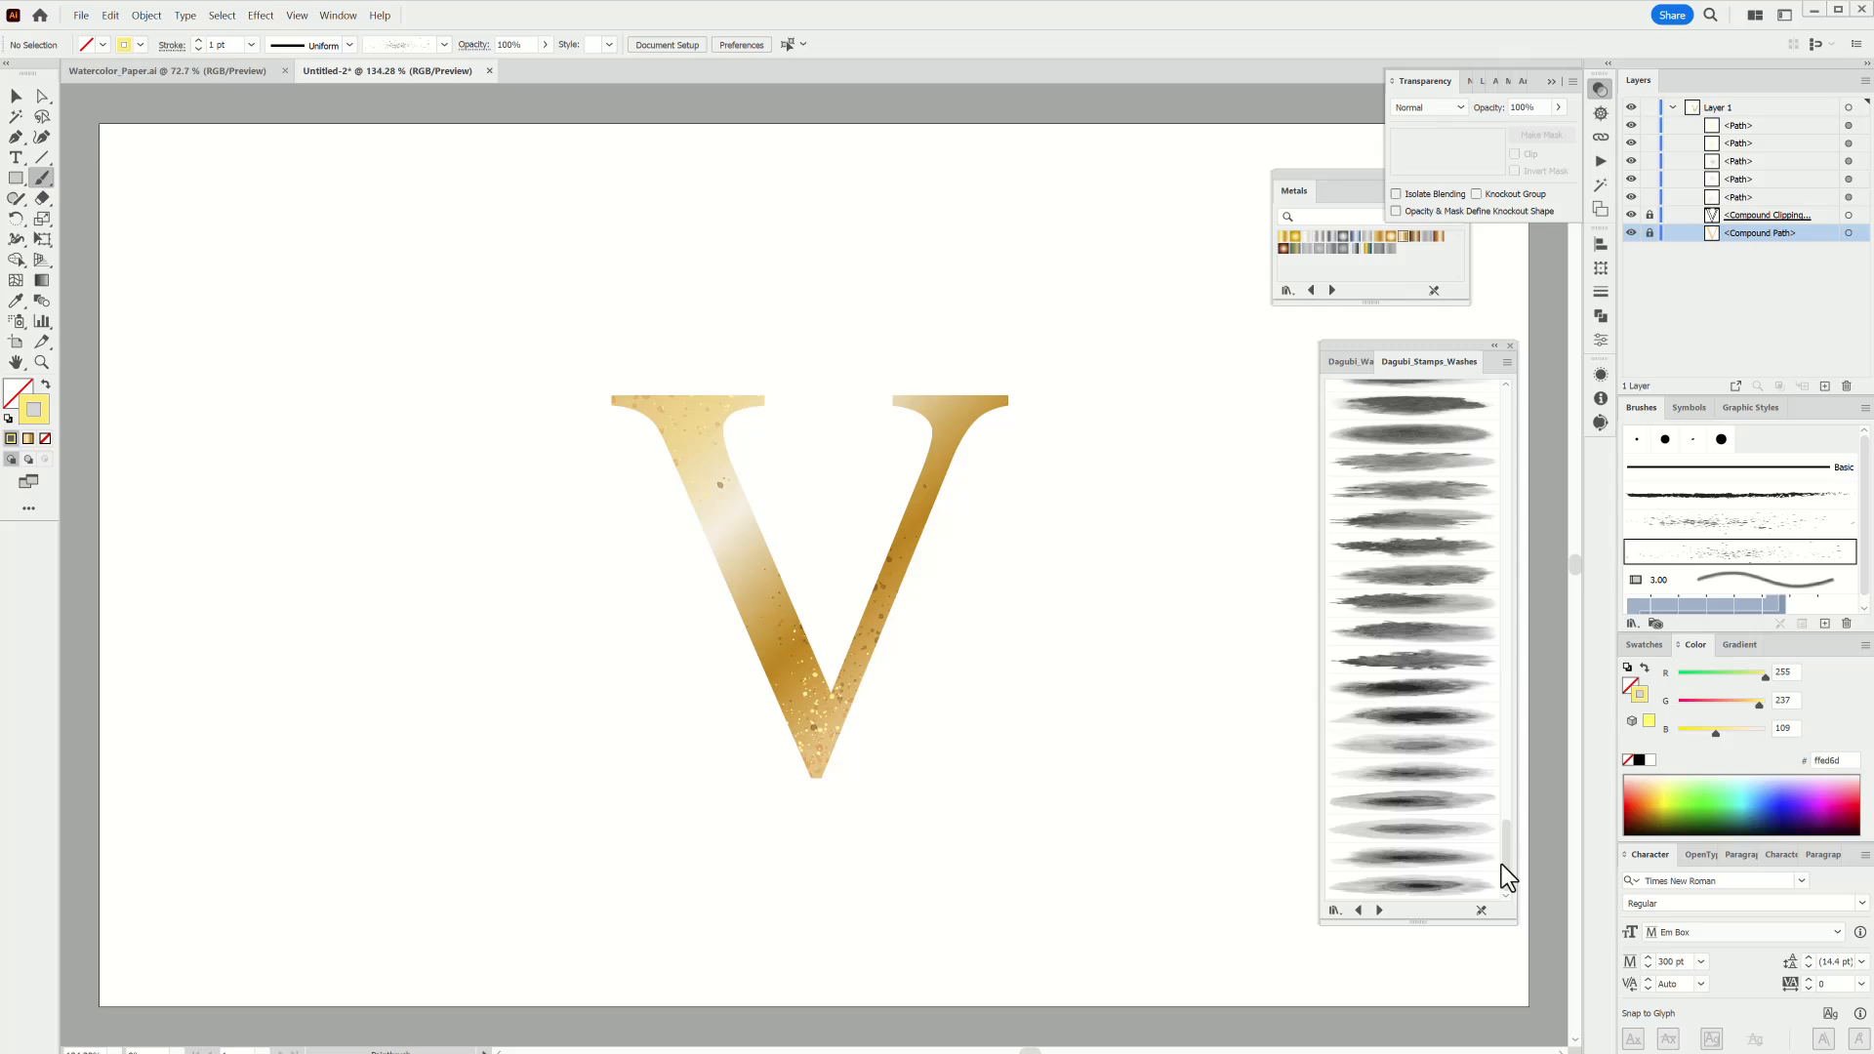
left_click(1415, 545)
Set the blend mode to Multiply and paint a tan wash stroke across the V's left arm.
left_click(1432, 106)
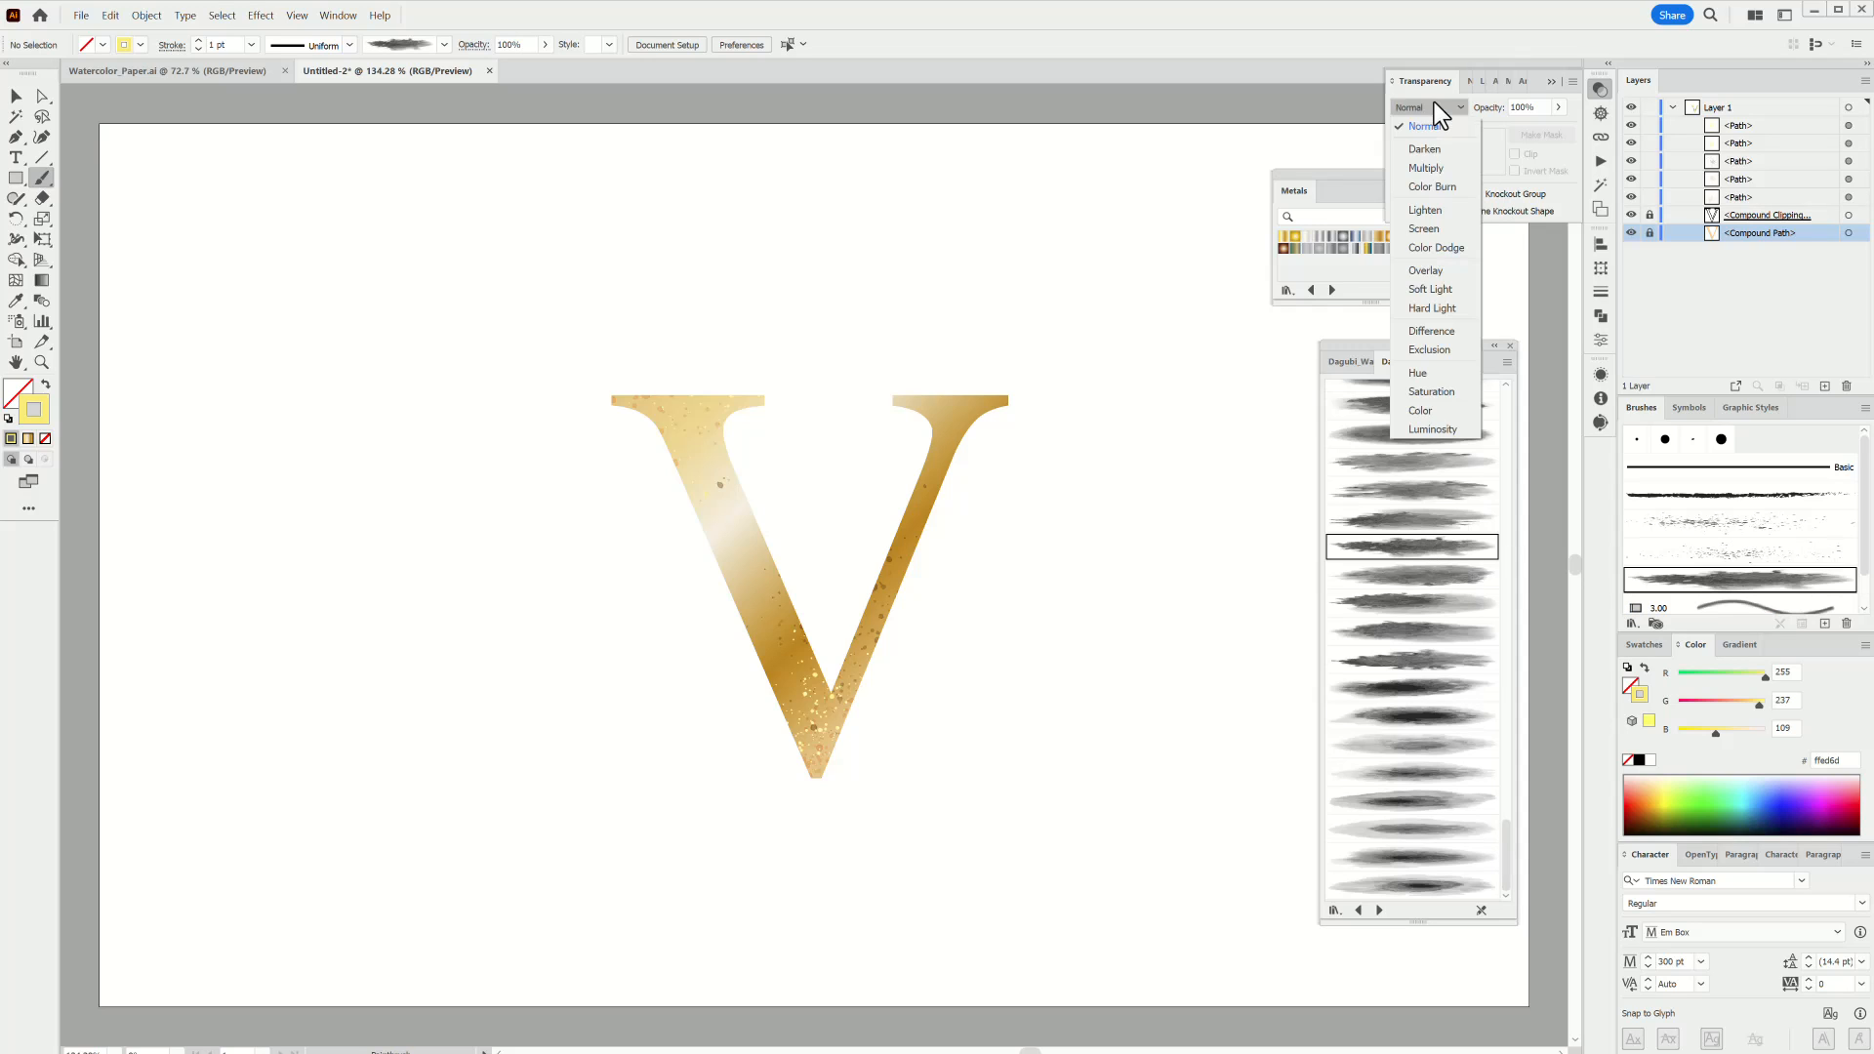
left_click(1427, 168)
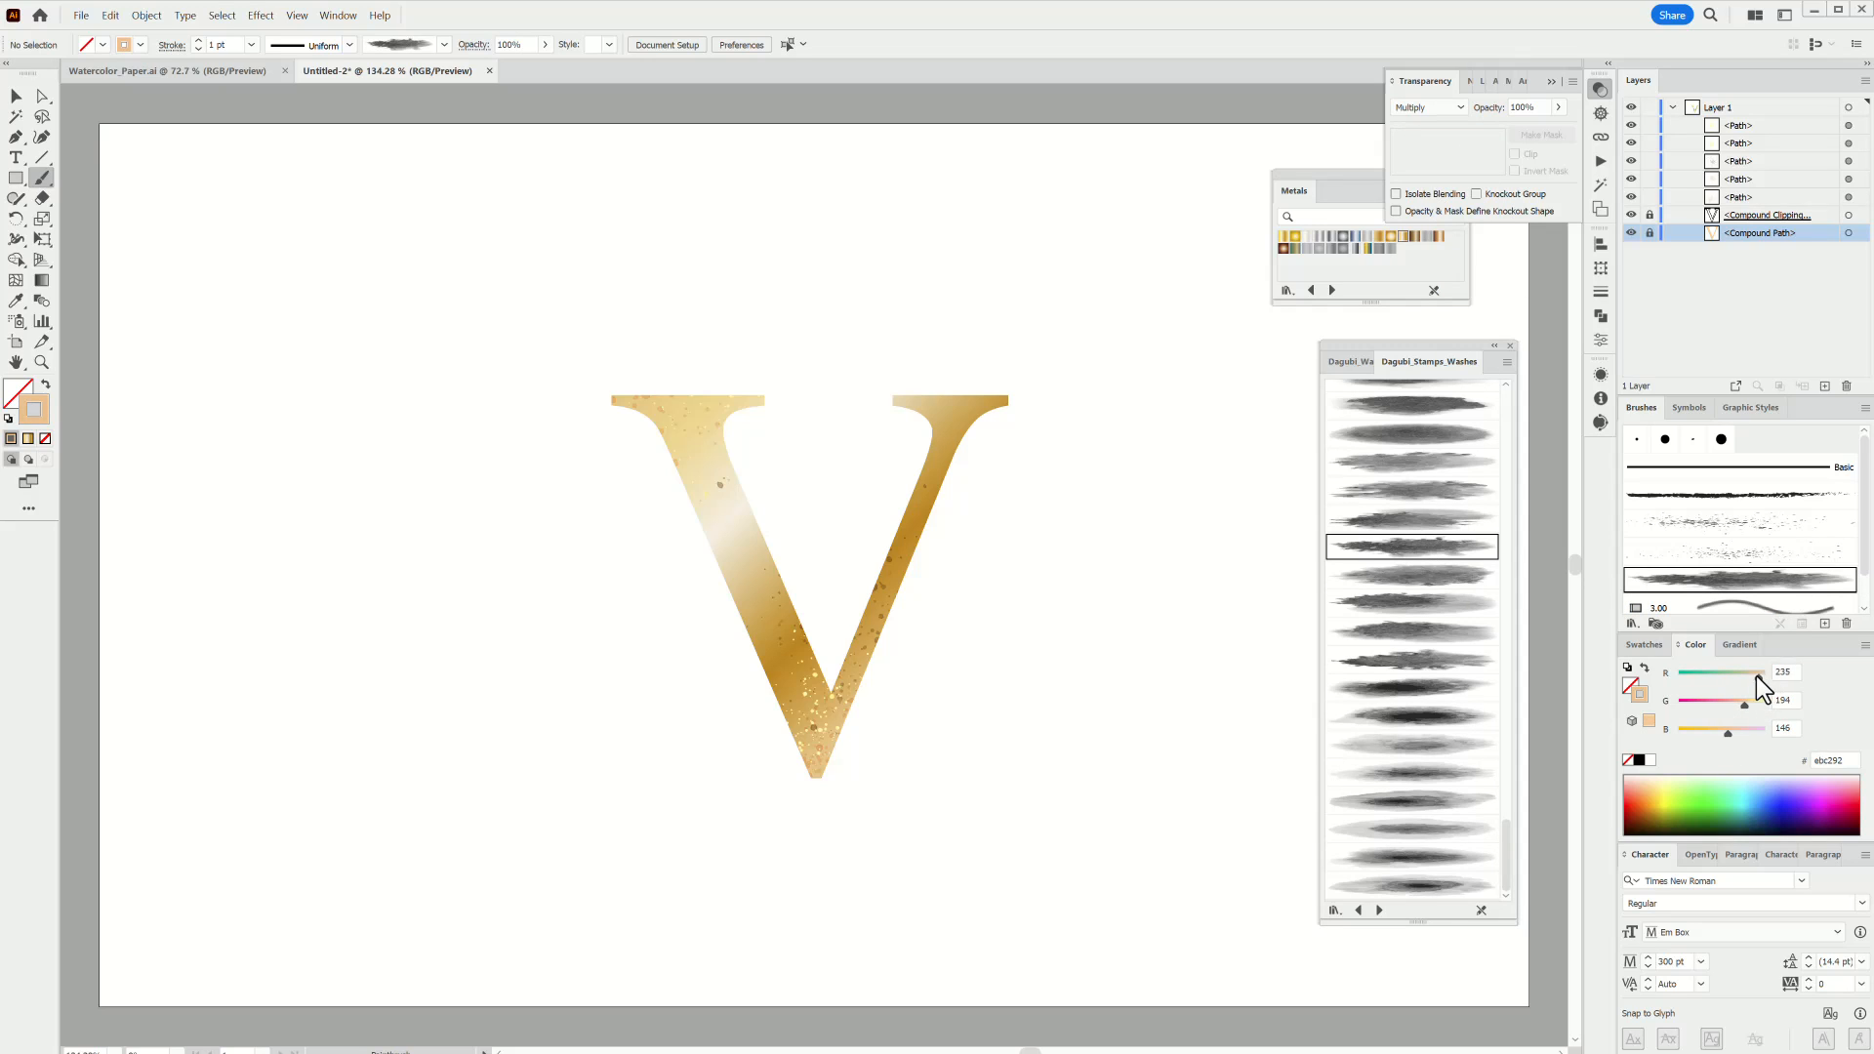
left_click_drag(642, 729, 849, 366)
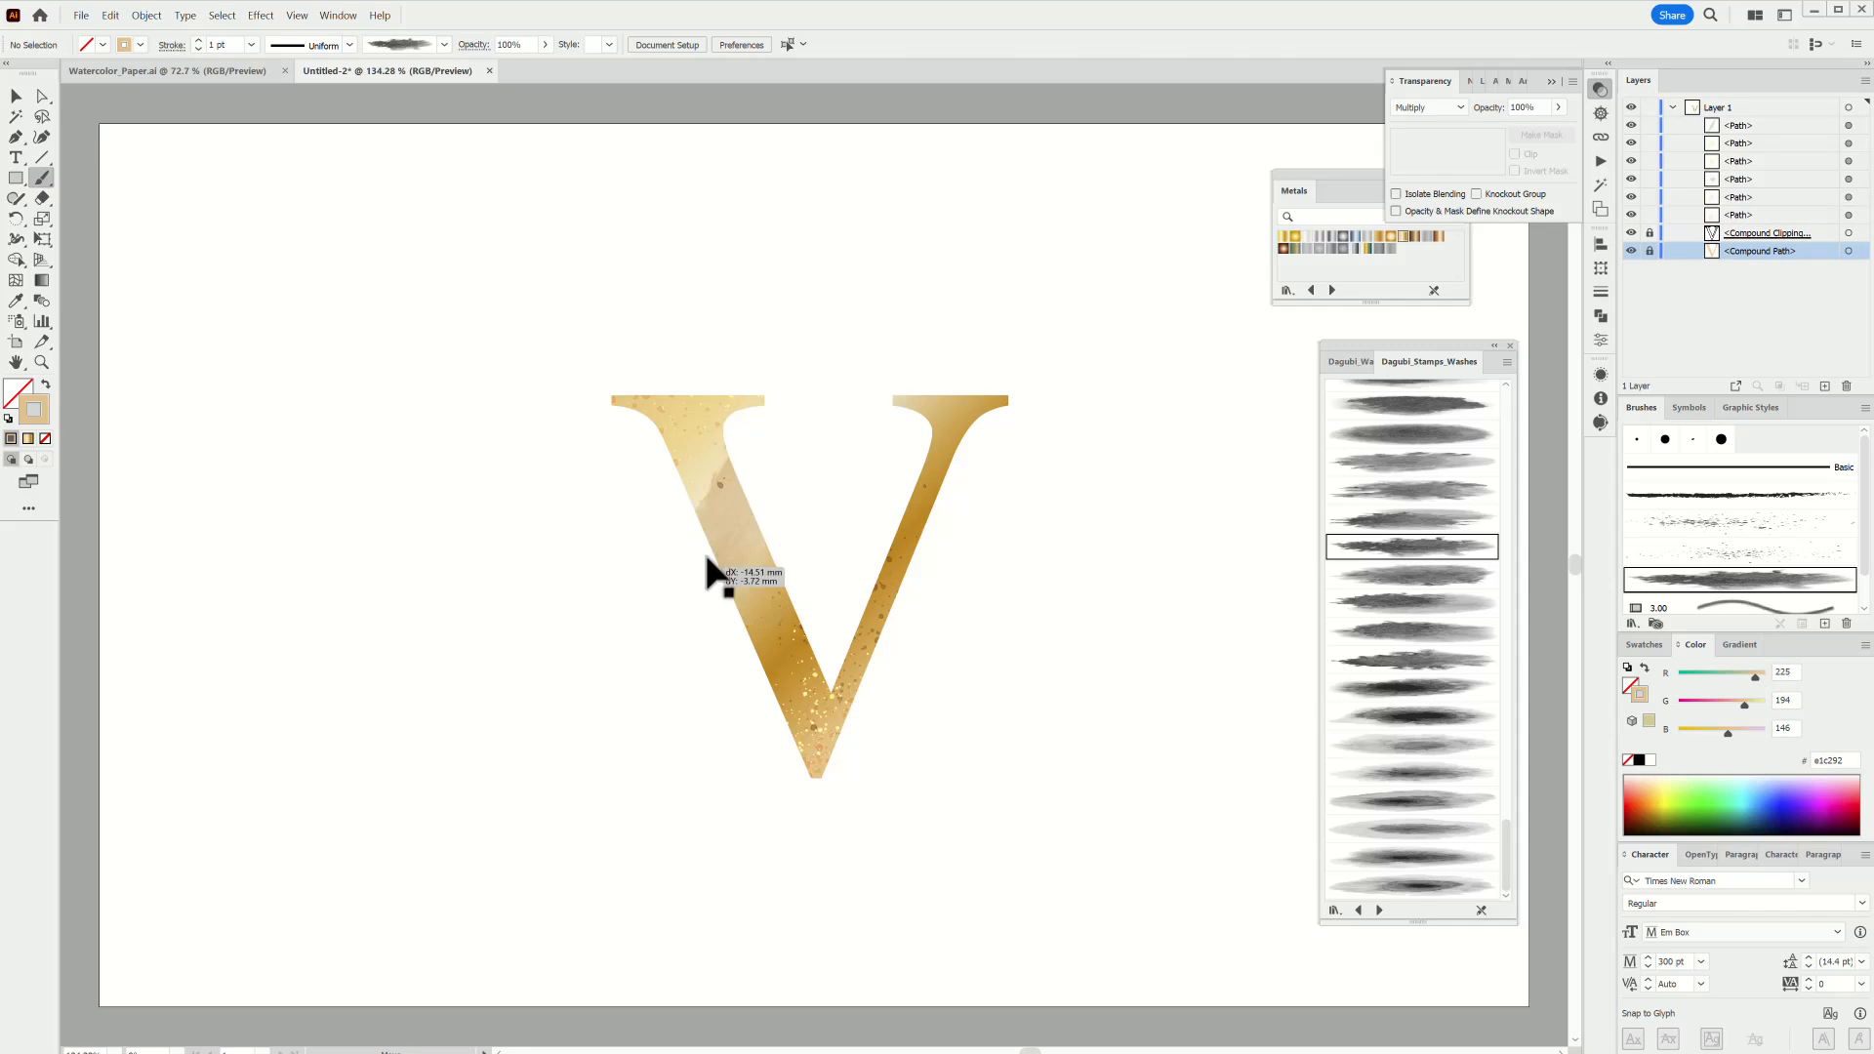
Set the wash stroke to 6 pt, recolour it to #cd9949 and move it over the V's lower right part.
left_click(251, 45)
left_click(279, 215)
mouse_move(747, 595)
left_mouse_down()
mouse_move(659, 549)
mouse_move(879, 784)
mouse_move(1011, 720)
mouse_move(1078, 656)
mouse_move(929, 806)
mouse_move(969, 847)
left_mouse_up()
left_click_drag(1742, 705, 1727, 706)
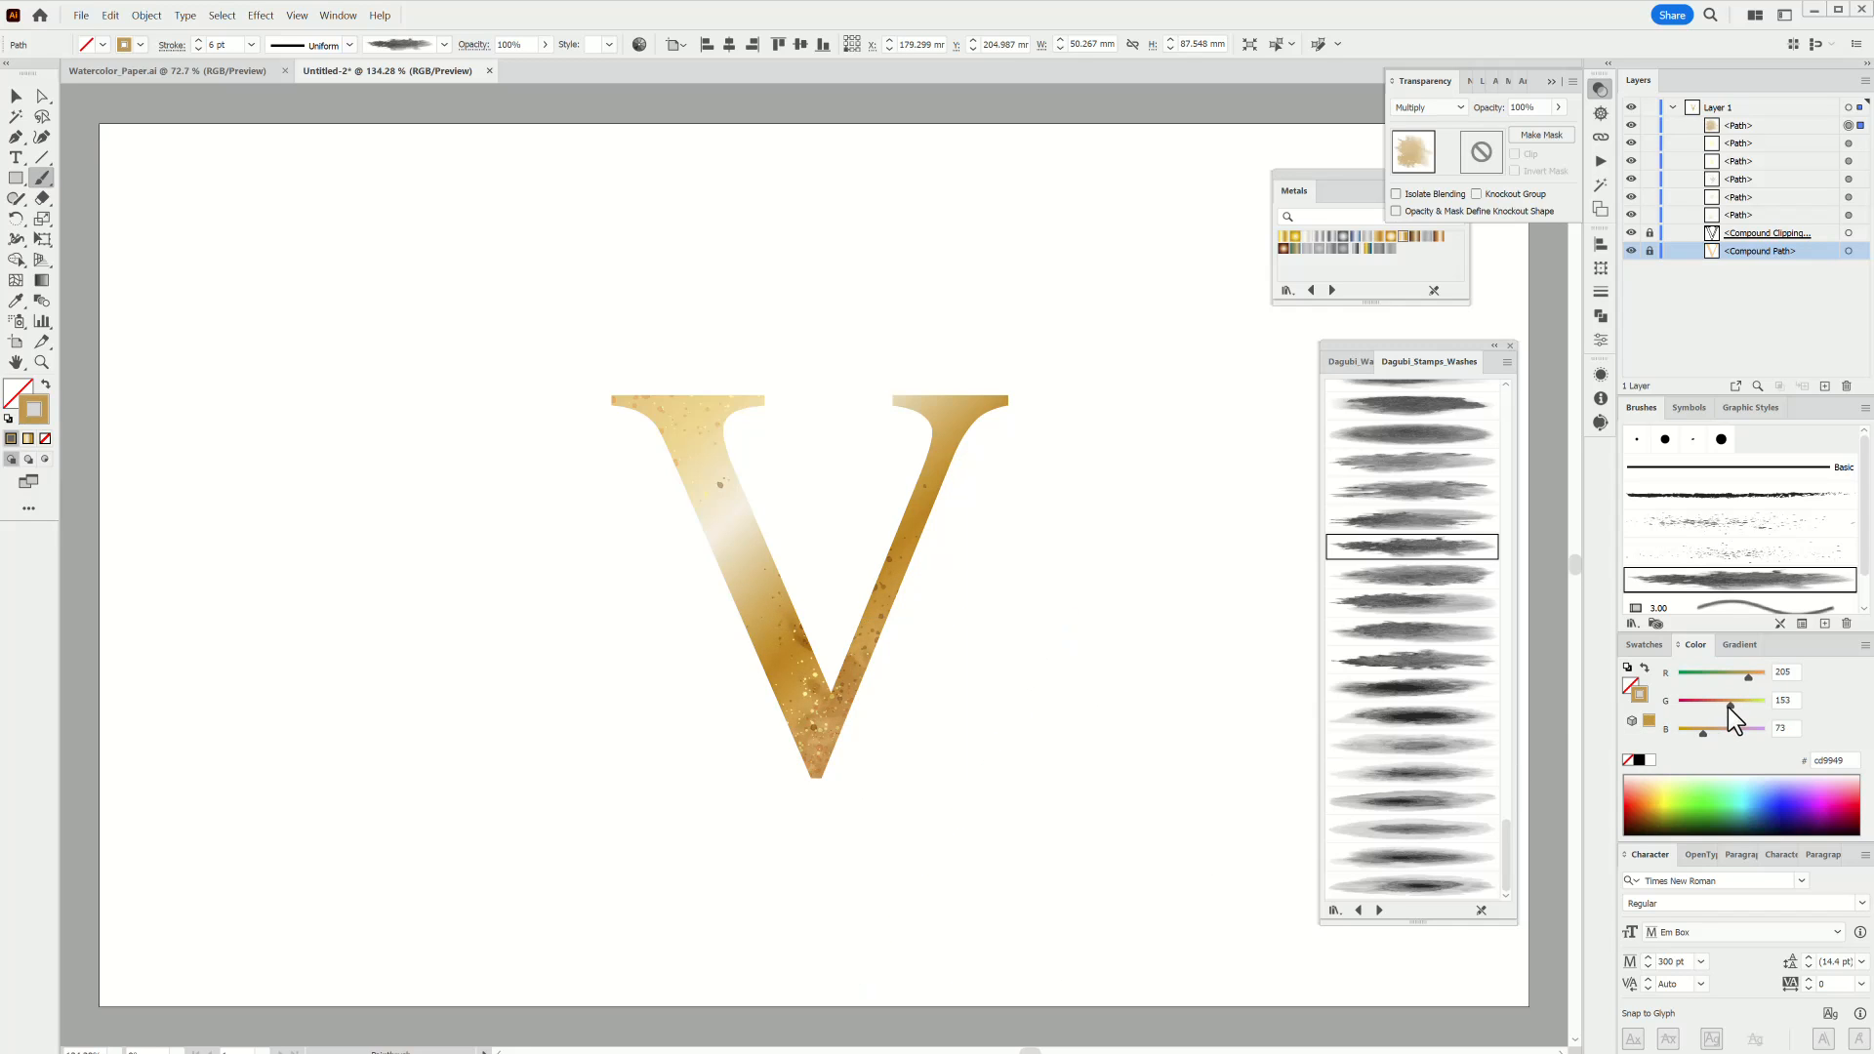
mouse_move(986, 752)
left_mouse_down()
mouse_move(868, 755)
mouse_move(631, 603)
mouse_move(585, 472)
mouse_move(796, 503)
mouse_move(923, 568)
mouse_move(967, 642)
left_mouse_up()
left_click(1125, 743, "ctrl")
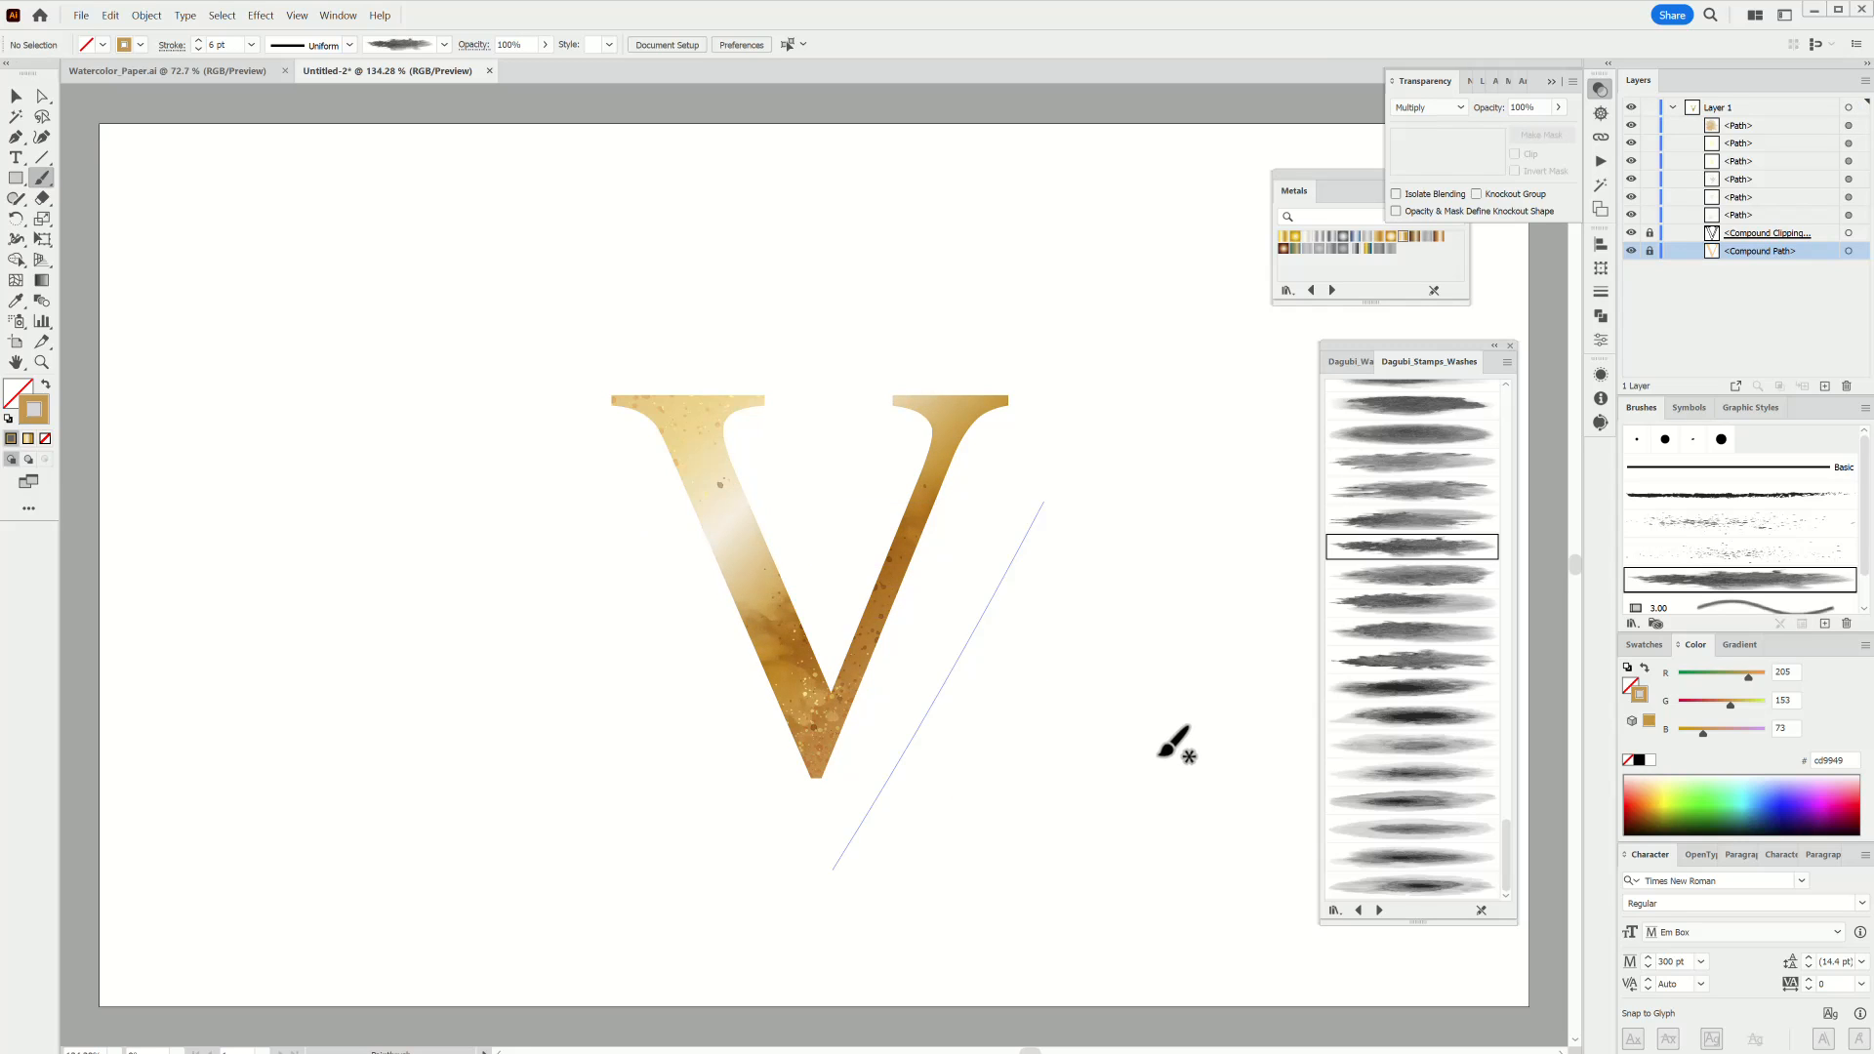
Paint a white splatter stroke over the V in Normal blend mode, using the last brush of the splatter library.
left_click(1650, 760)
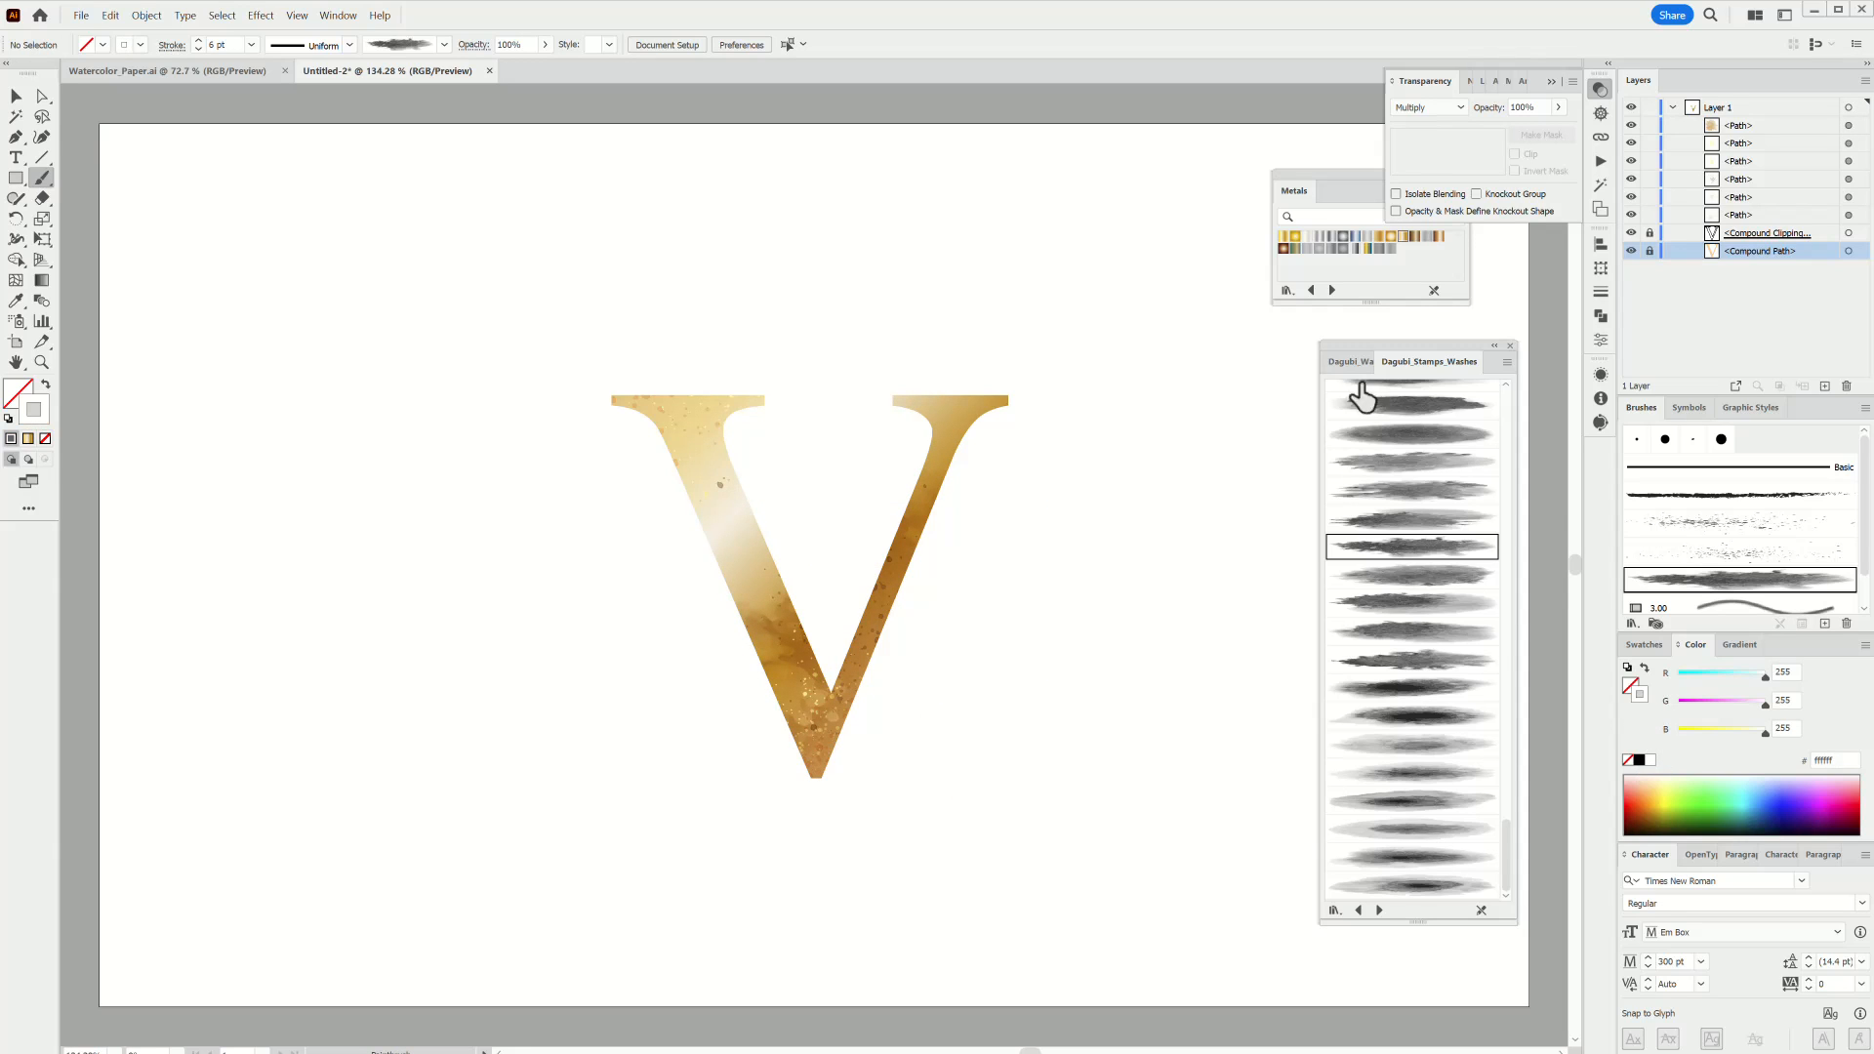
left_click(1350, 362)
left_click(1412, 884)
left_click(1426, 107)
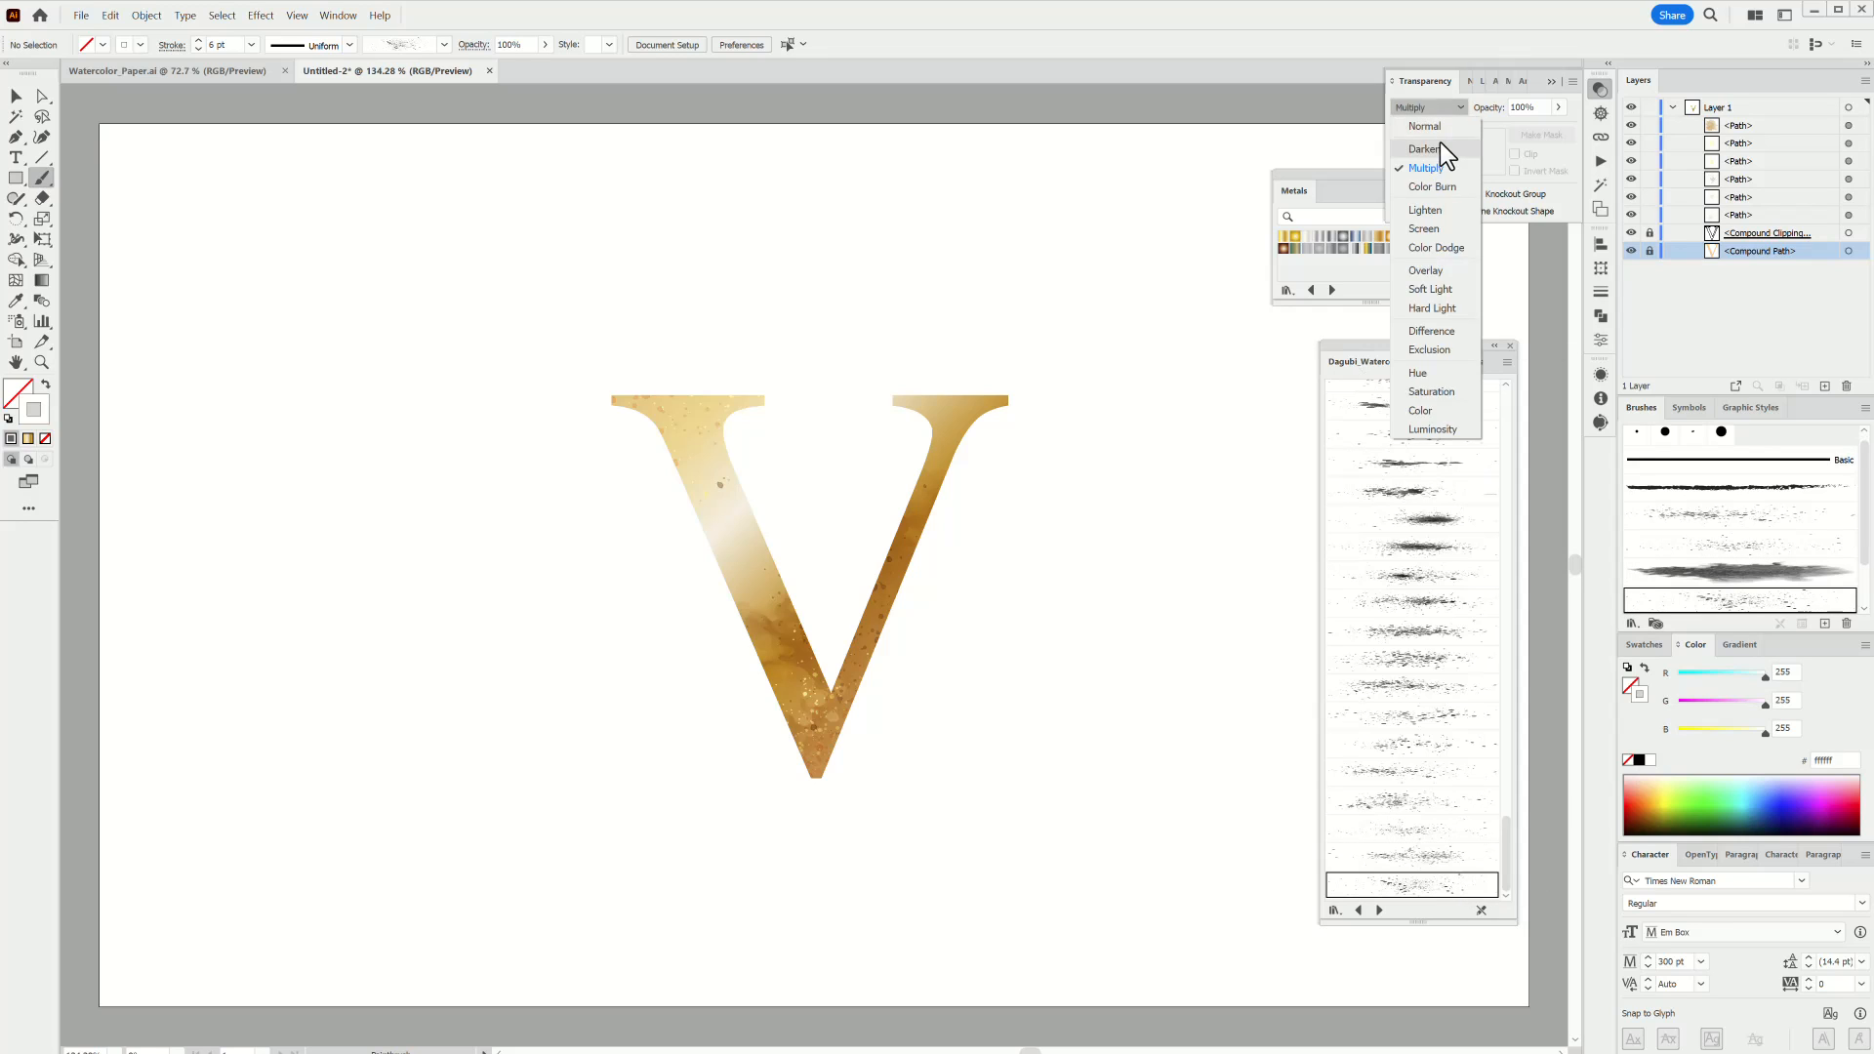
left_click(1415, 120)
mouse_move(784, 220)
left_mouse_down()
mouse_move(579, 651)
mouse_move(683, 851)
left_mouse_up()
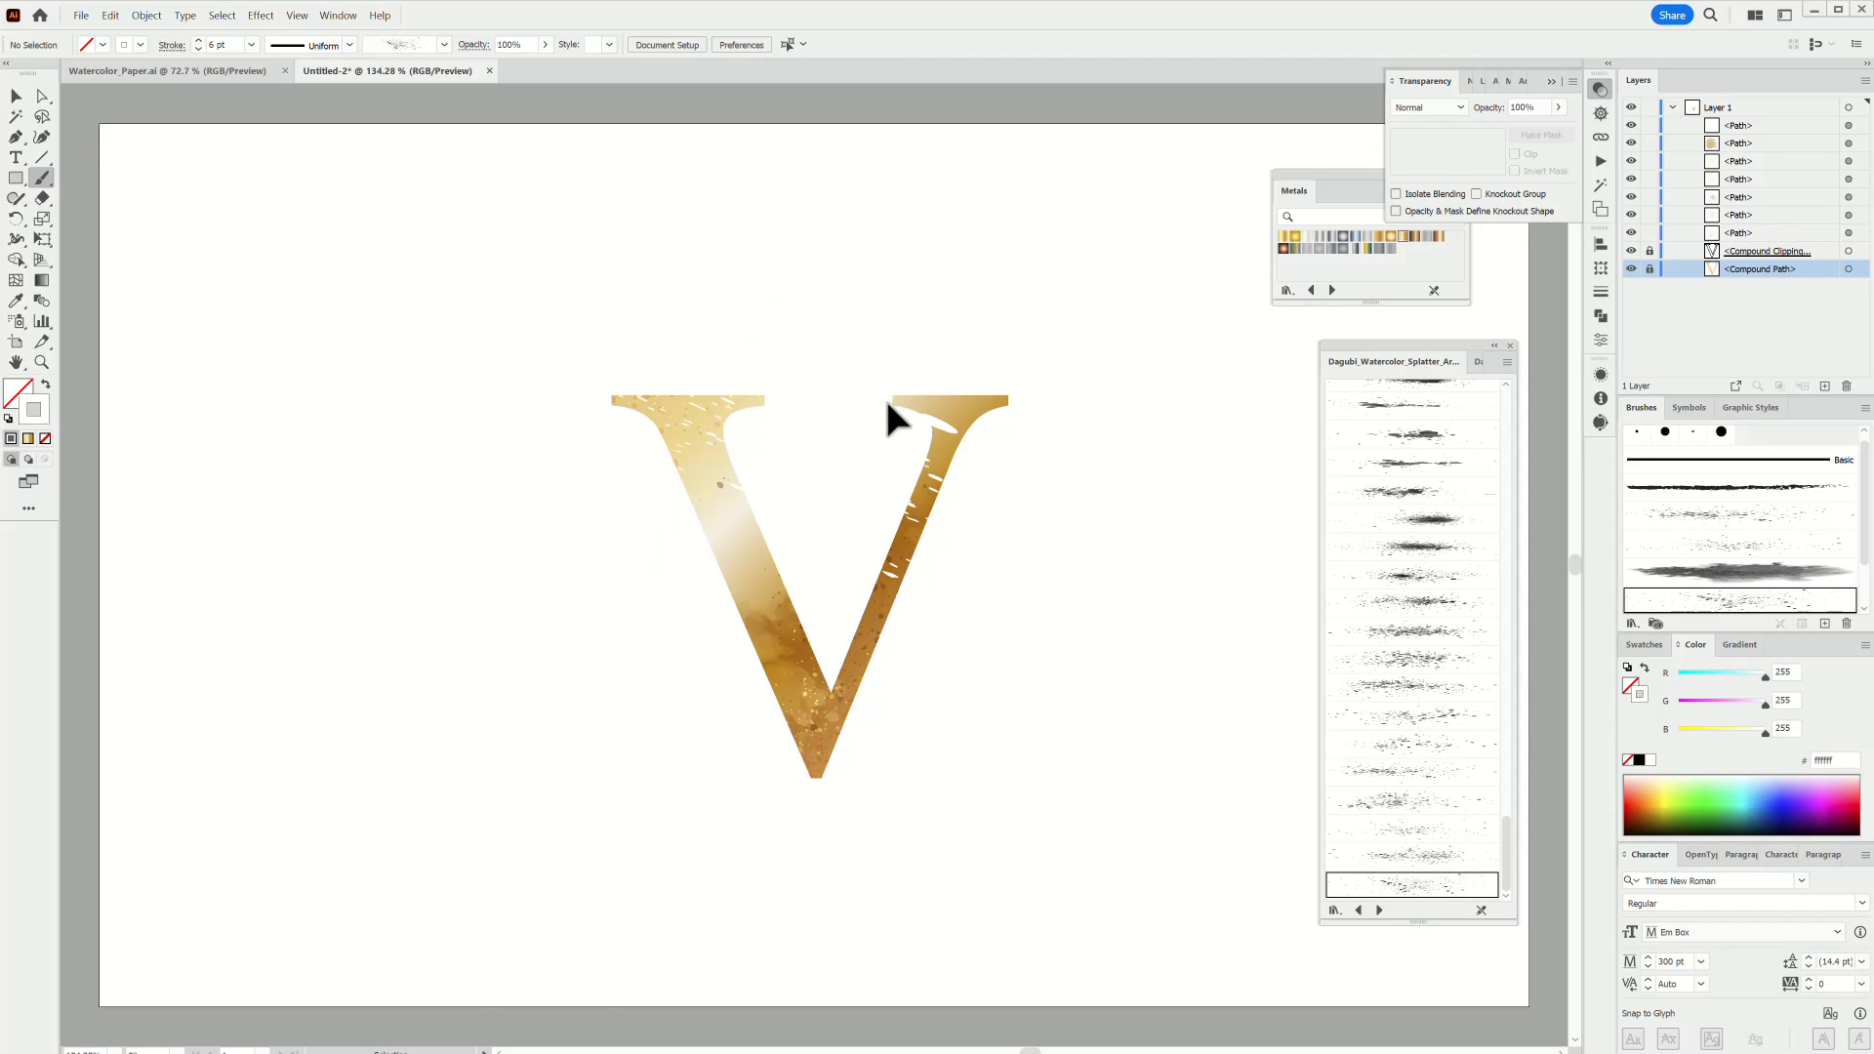
Reduce the white splatter stroke to 1 pt and position it over the top of the V's left arm.
left_click_drag(938, 423, 895, 424)
left_click(251, 45)
left_click(276, 122)
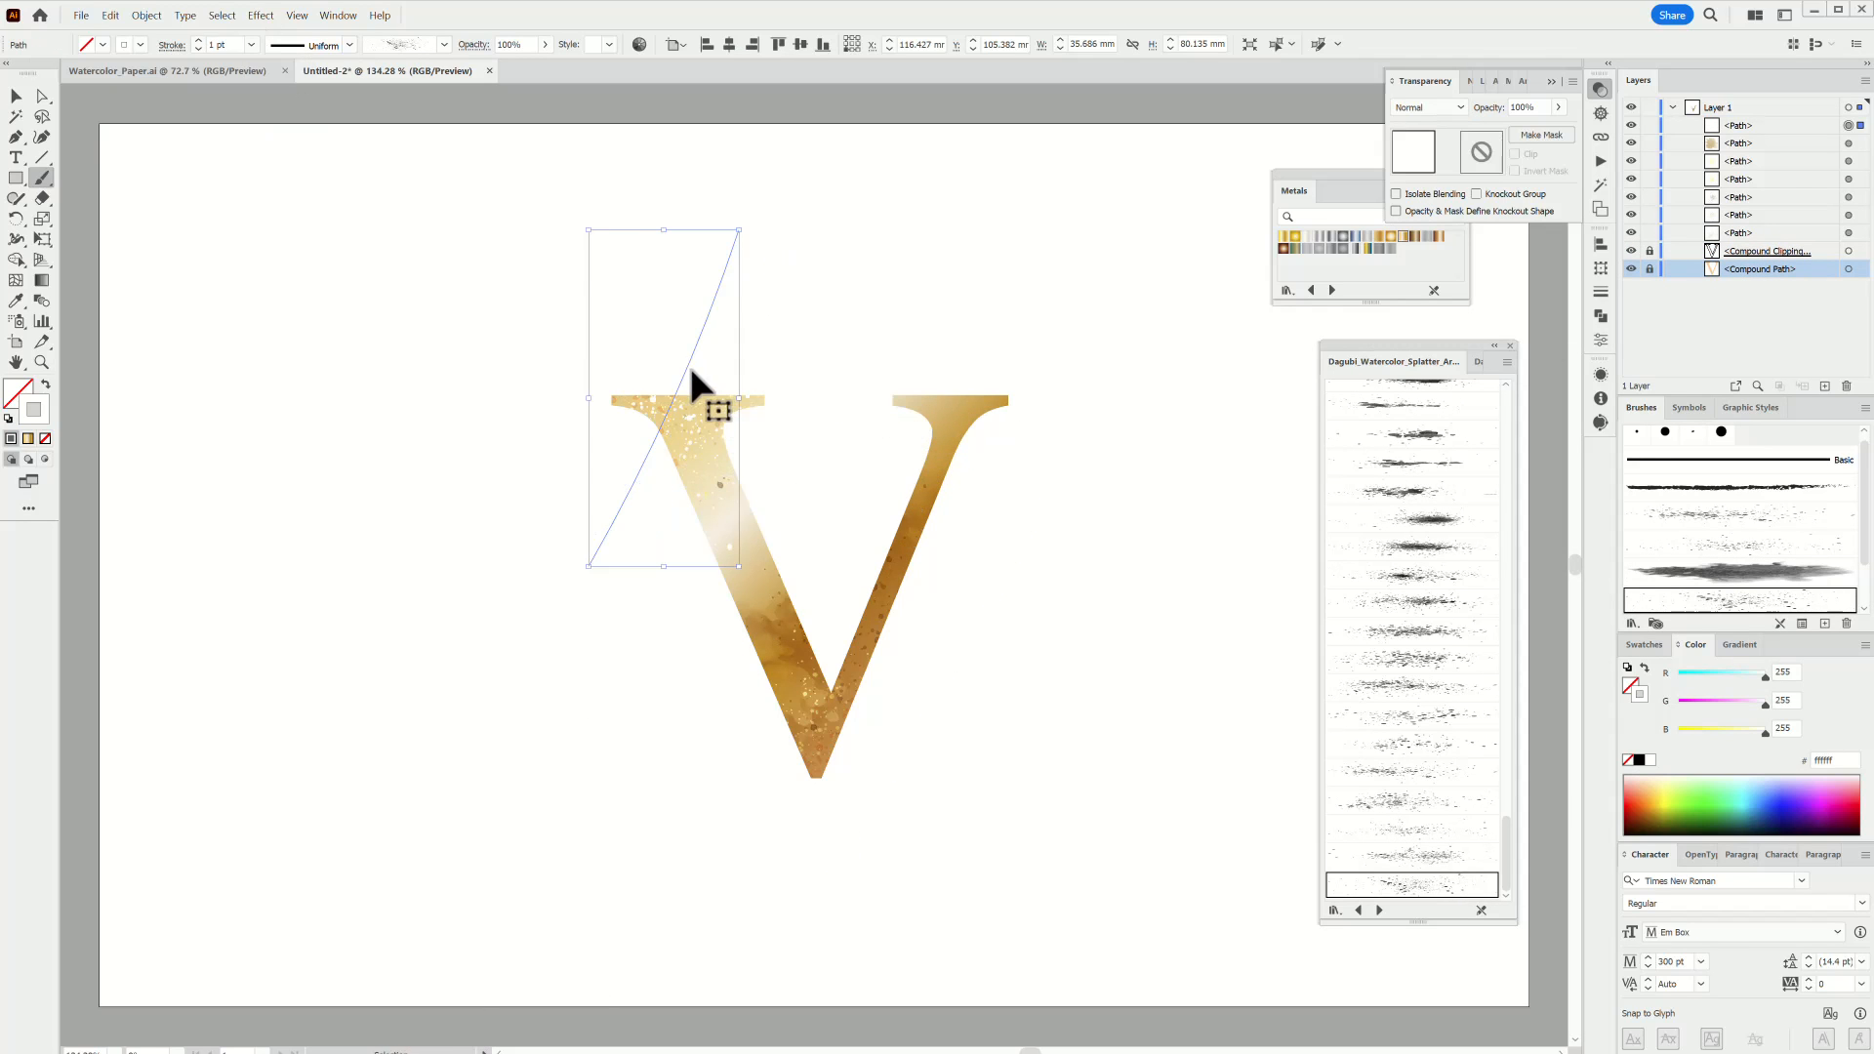
left_click_drag(693, 385, 767, 343)
left_click(1262, 711)
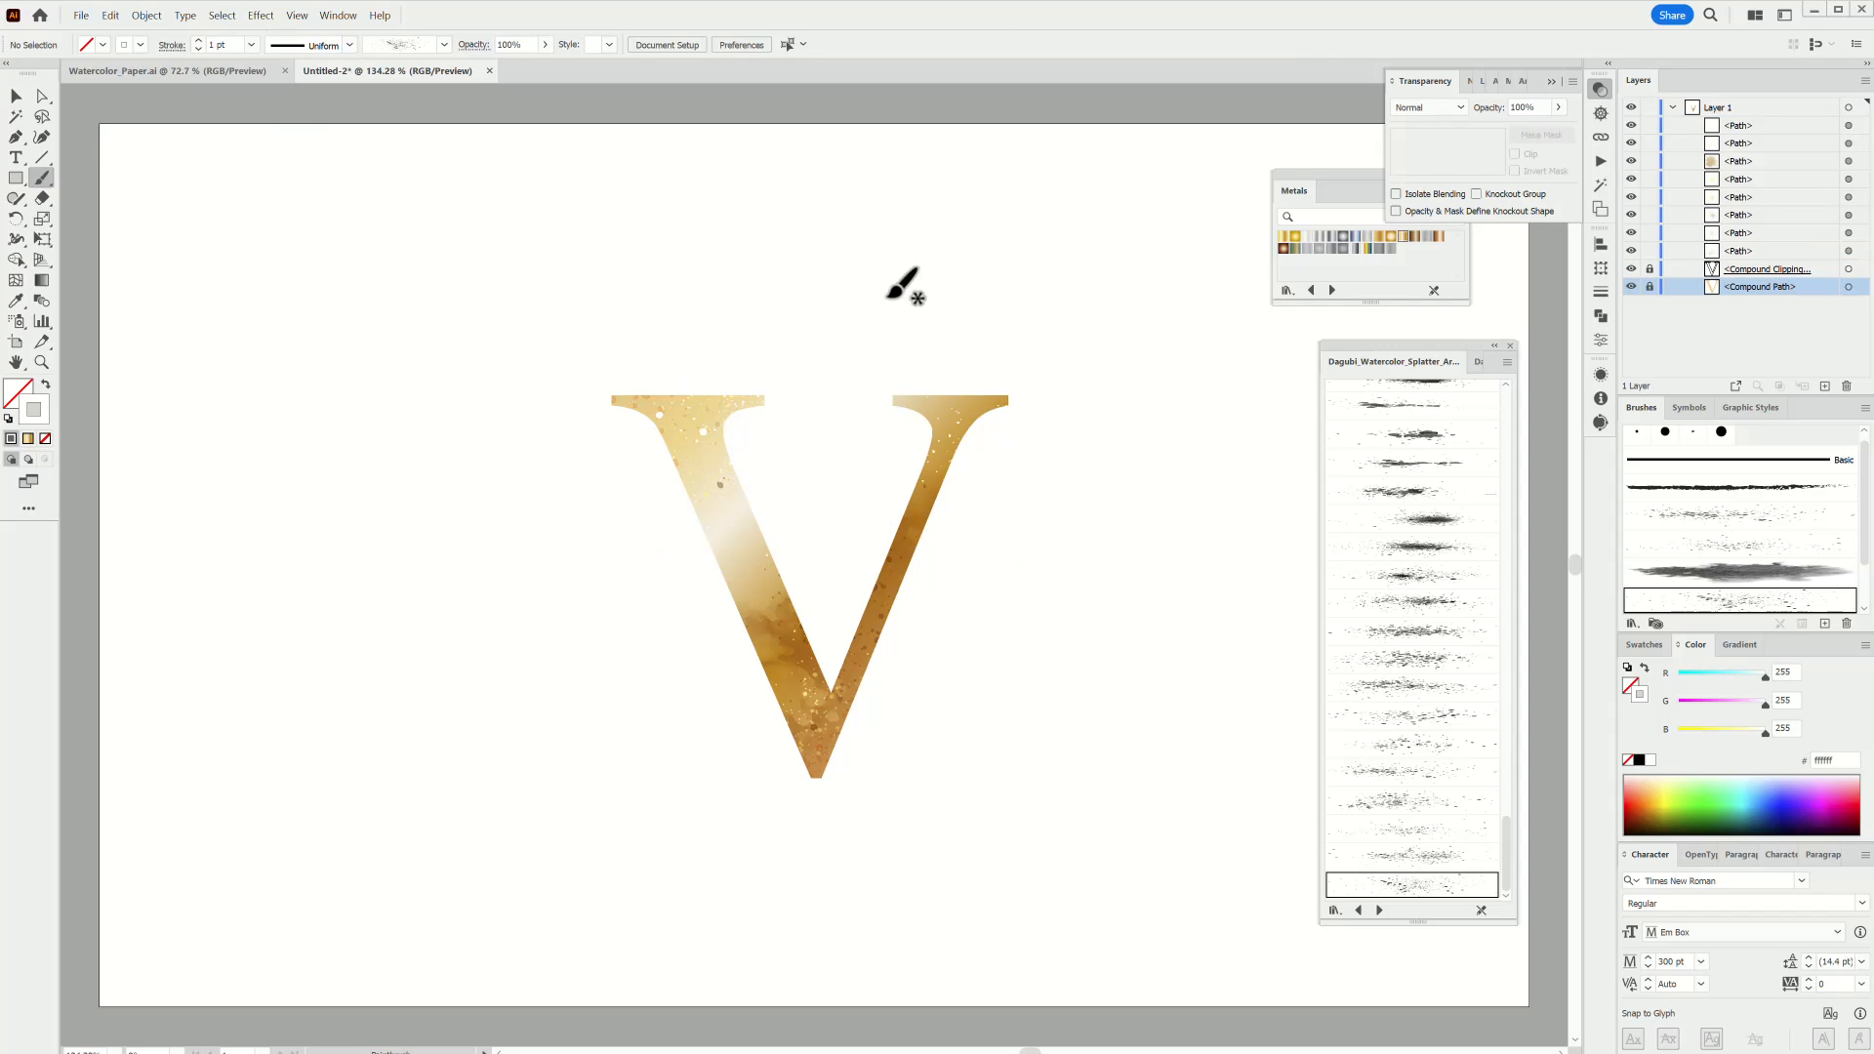
Position white splatters over the top of the V's right arm and toggle the clipping path's visibility off and on.
left_click_drag(995, 453, 974, 425)
left_click(1202, 108, "ctrl")
left_click(1631, 269)
left_click(1633, 269)
Draw a rounded rectangle of about 253 × 156 mm around the V.
left_click_drag(17, 184, 75, 198)
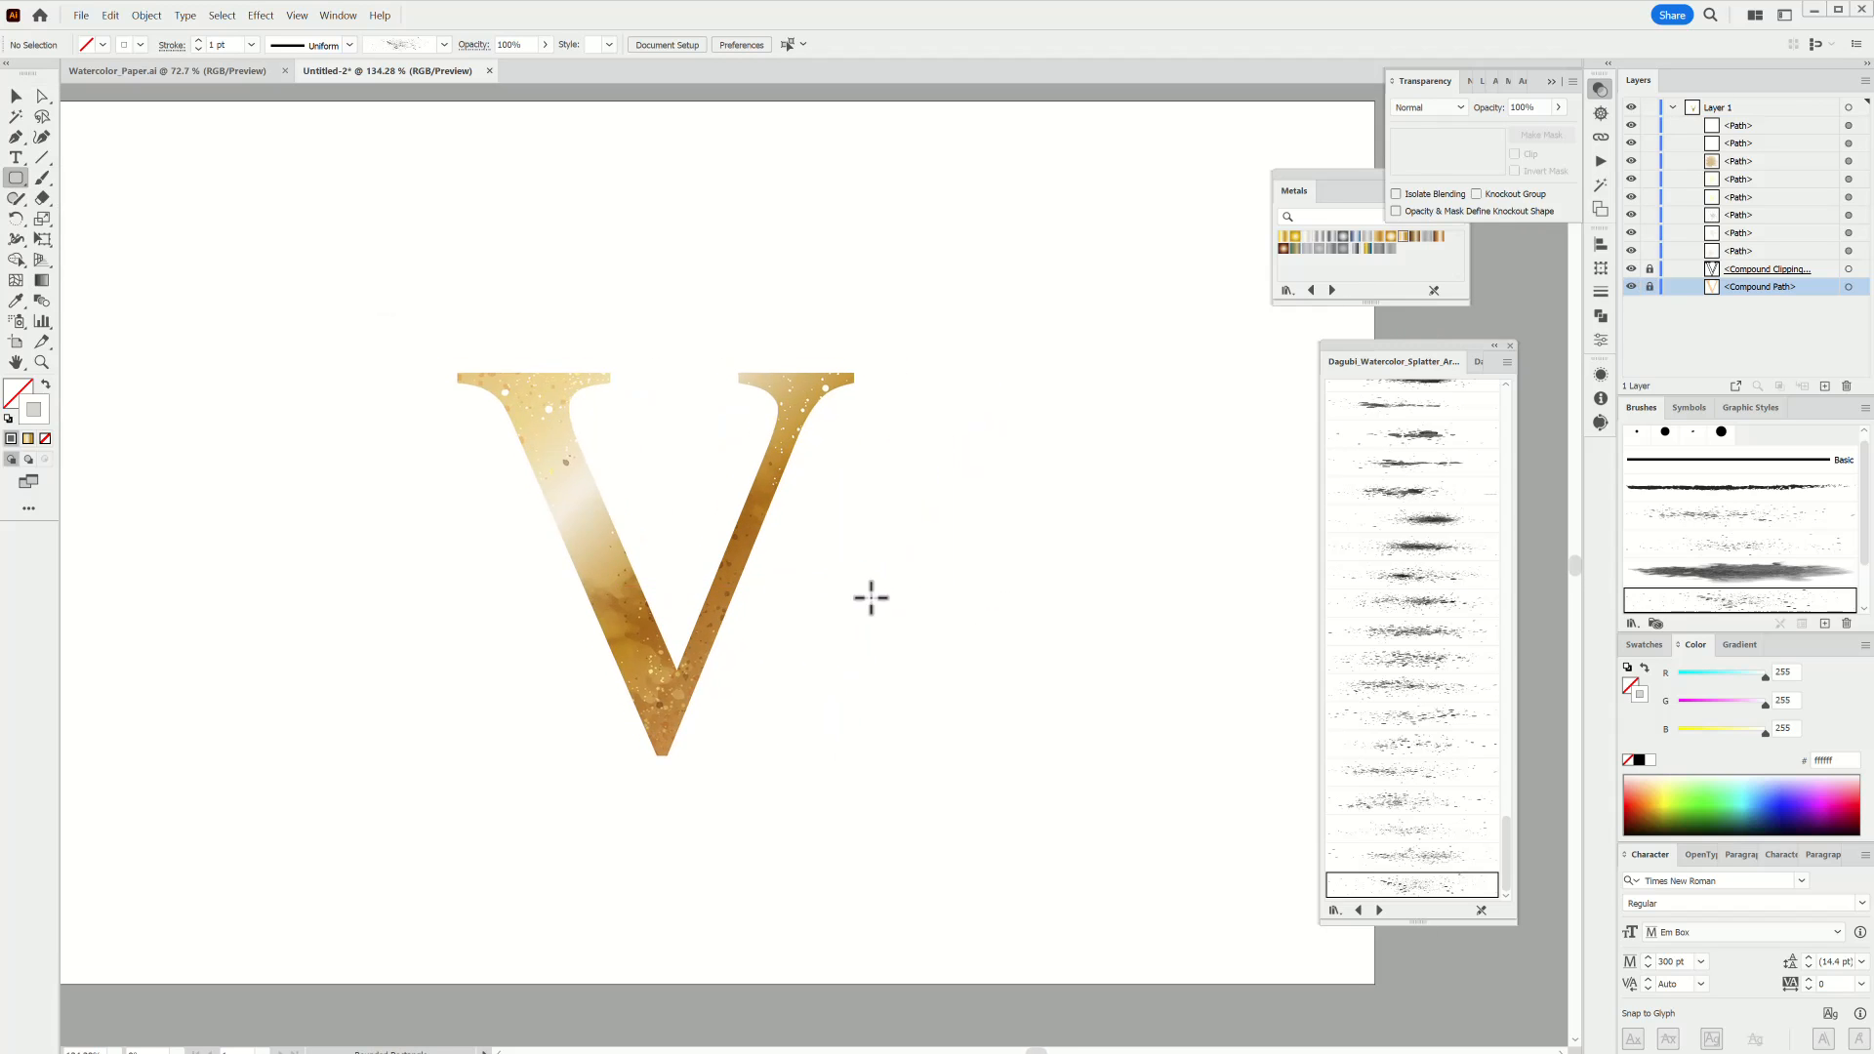
key("ctrl+minus")
left_click_drag(310, 332, 1104, 818)
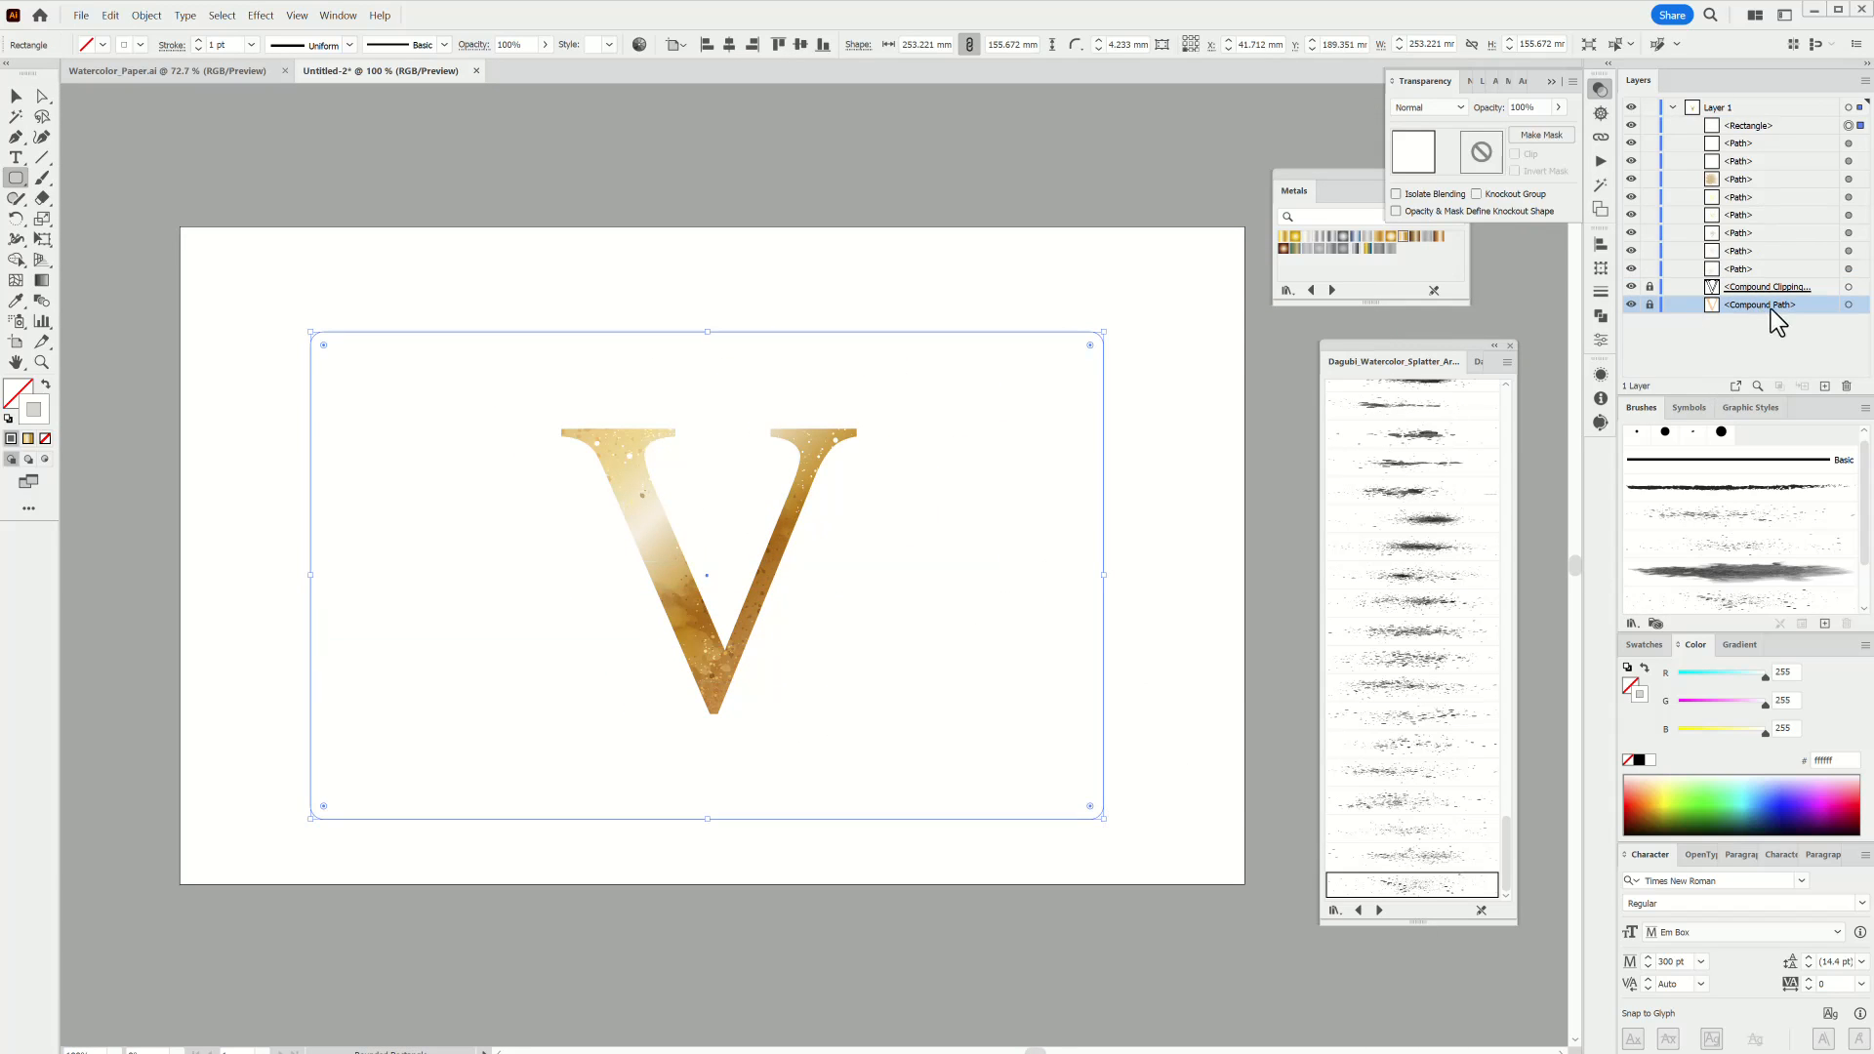
Centre the rounded rectangle horizontally and vertically on the V's gradient shape and lock that shape again.
left_click(1847, 305, "shift")
key("v")
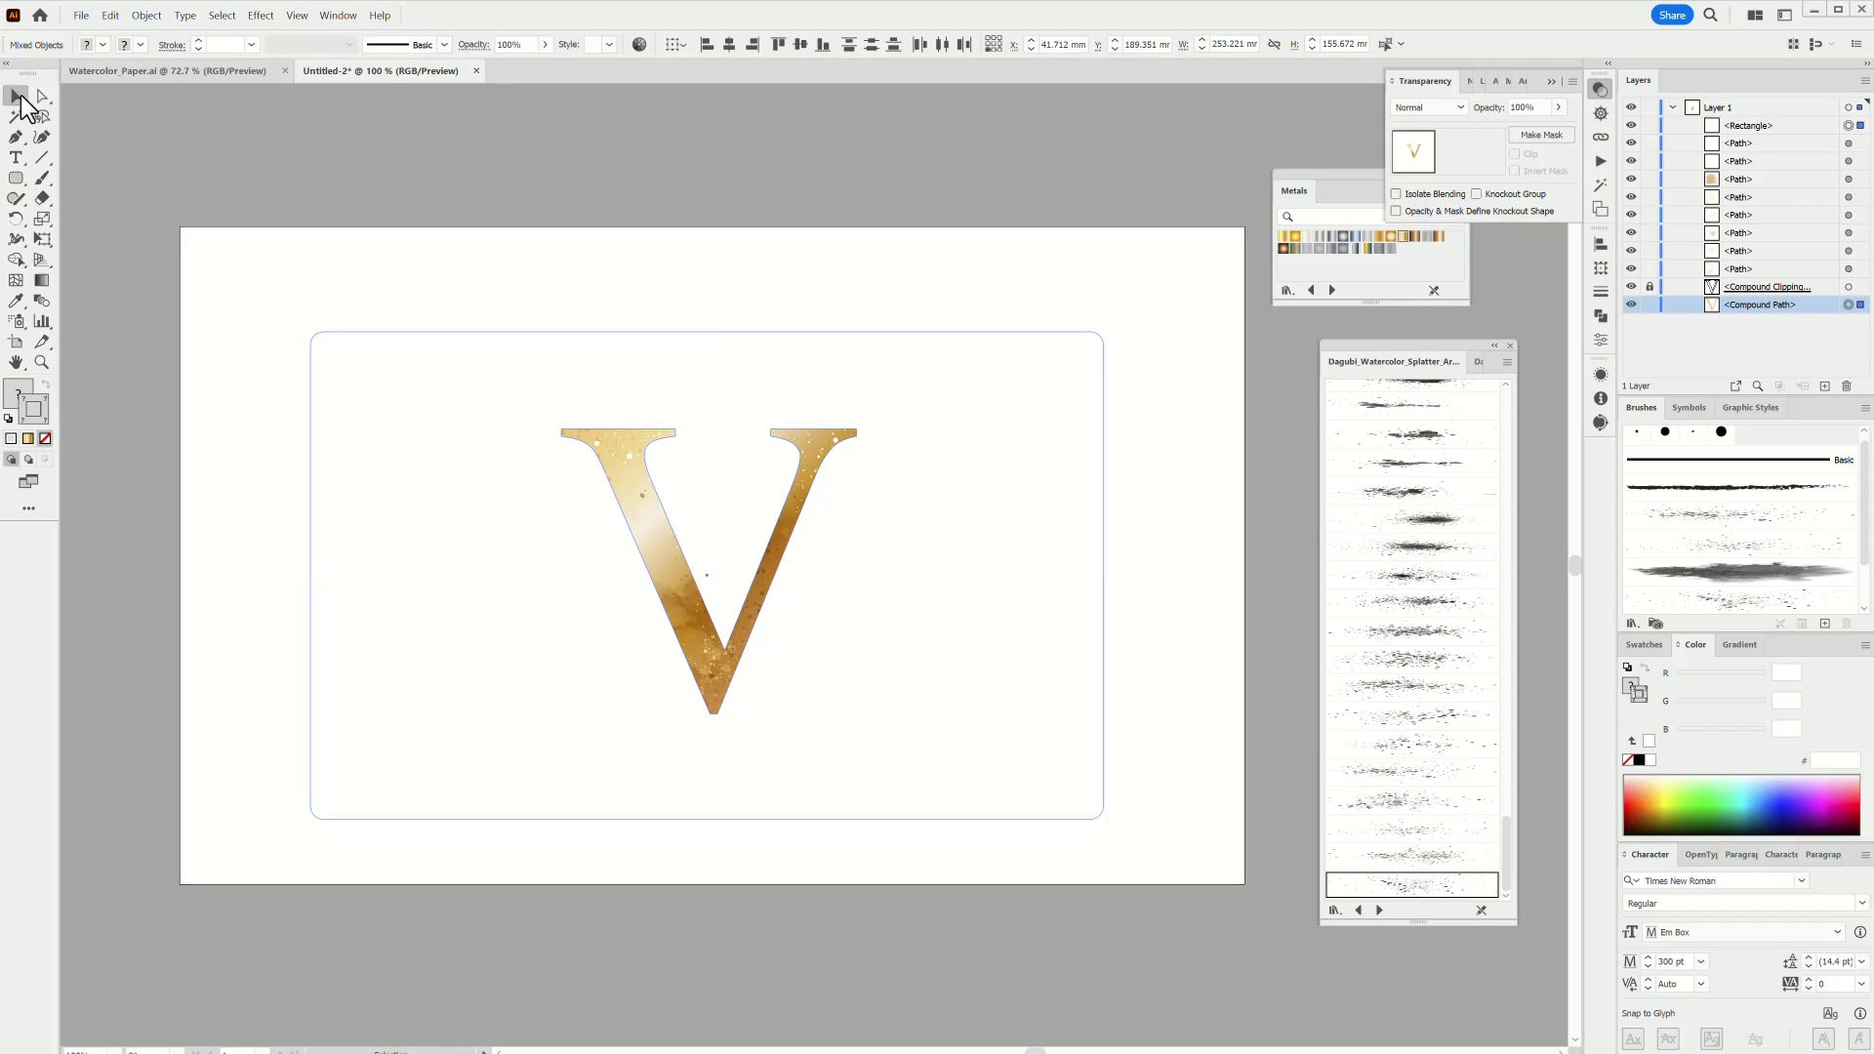
left_click(729, 45)
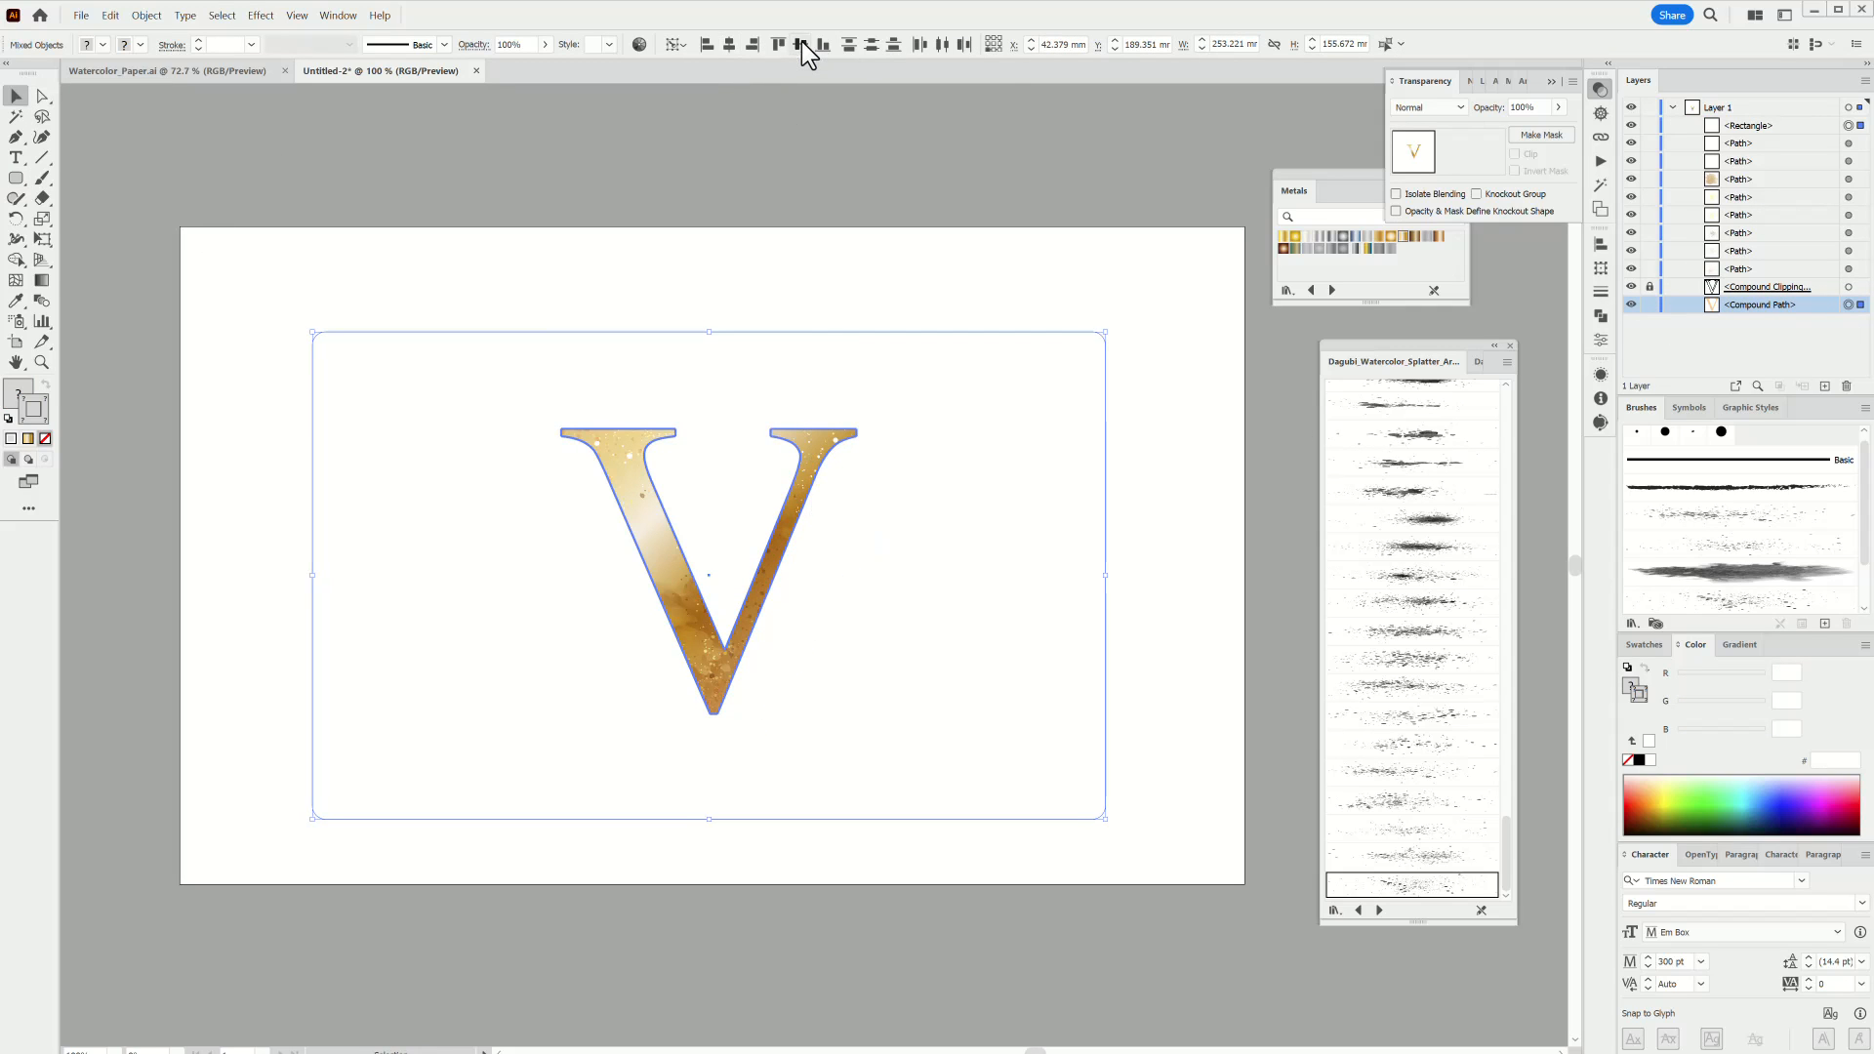
left_click(801, 43)
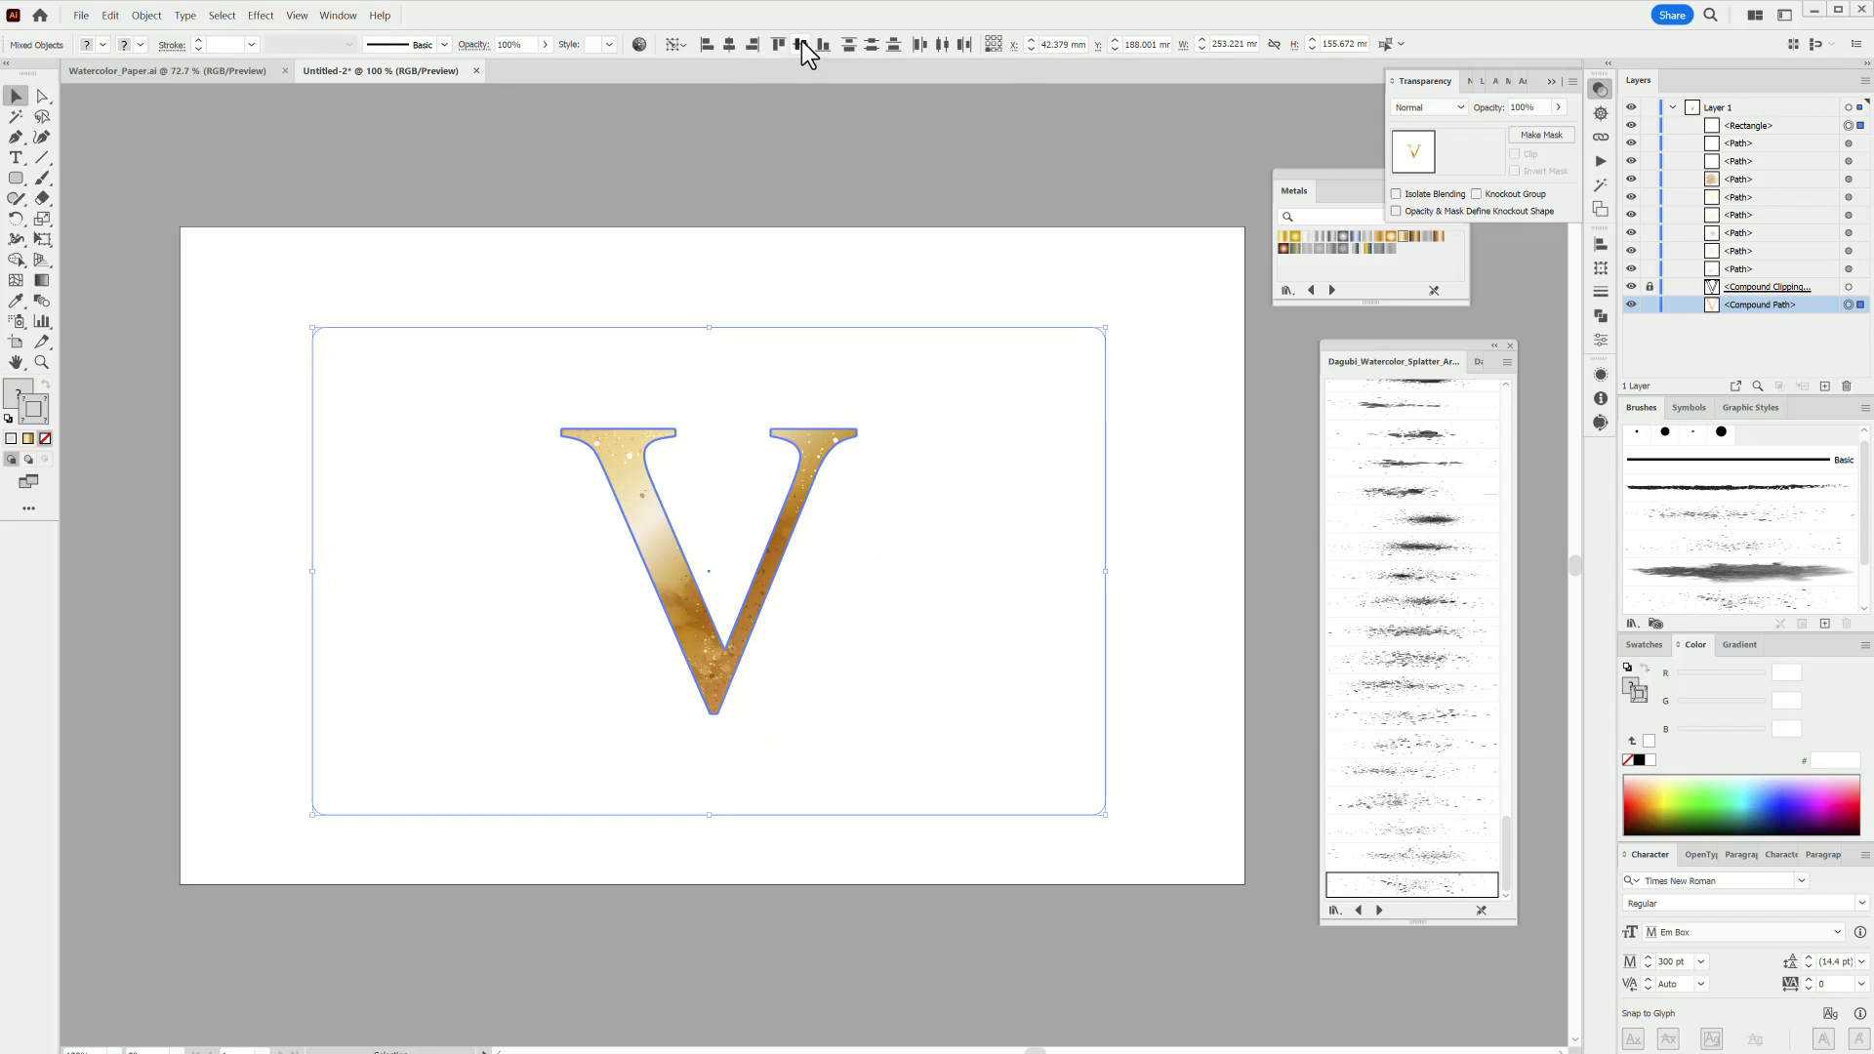
left_click(1649, 304)
Create a new layer and place the rounded rectangle on it beneath Layer 1.
left_click(1824, 386)
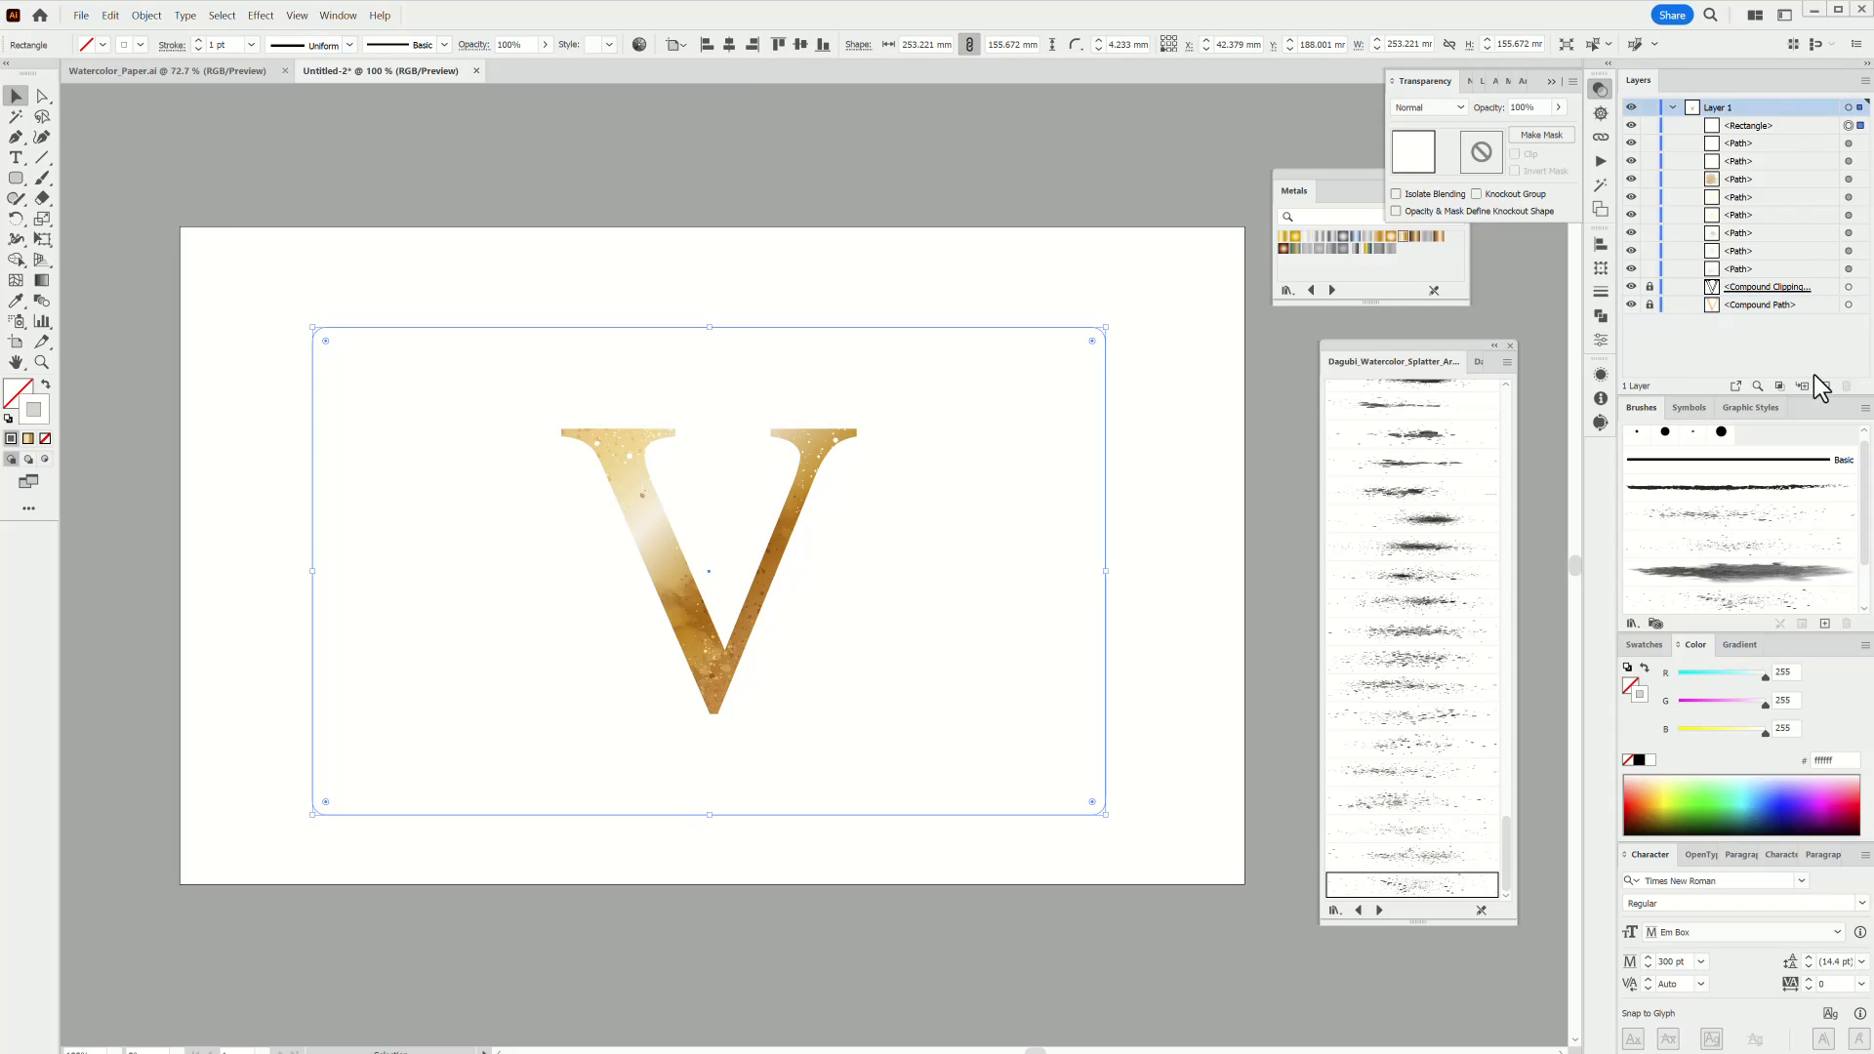
left_click_drag(1798, 143, 1756, 149)
left_click(1672, 126)
left_click(1671, 125)
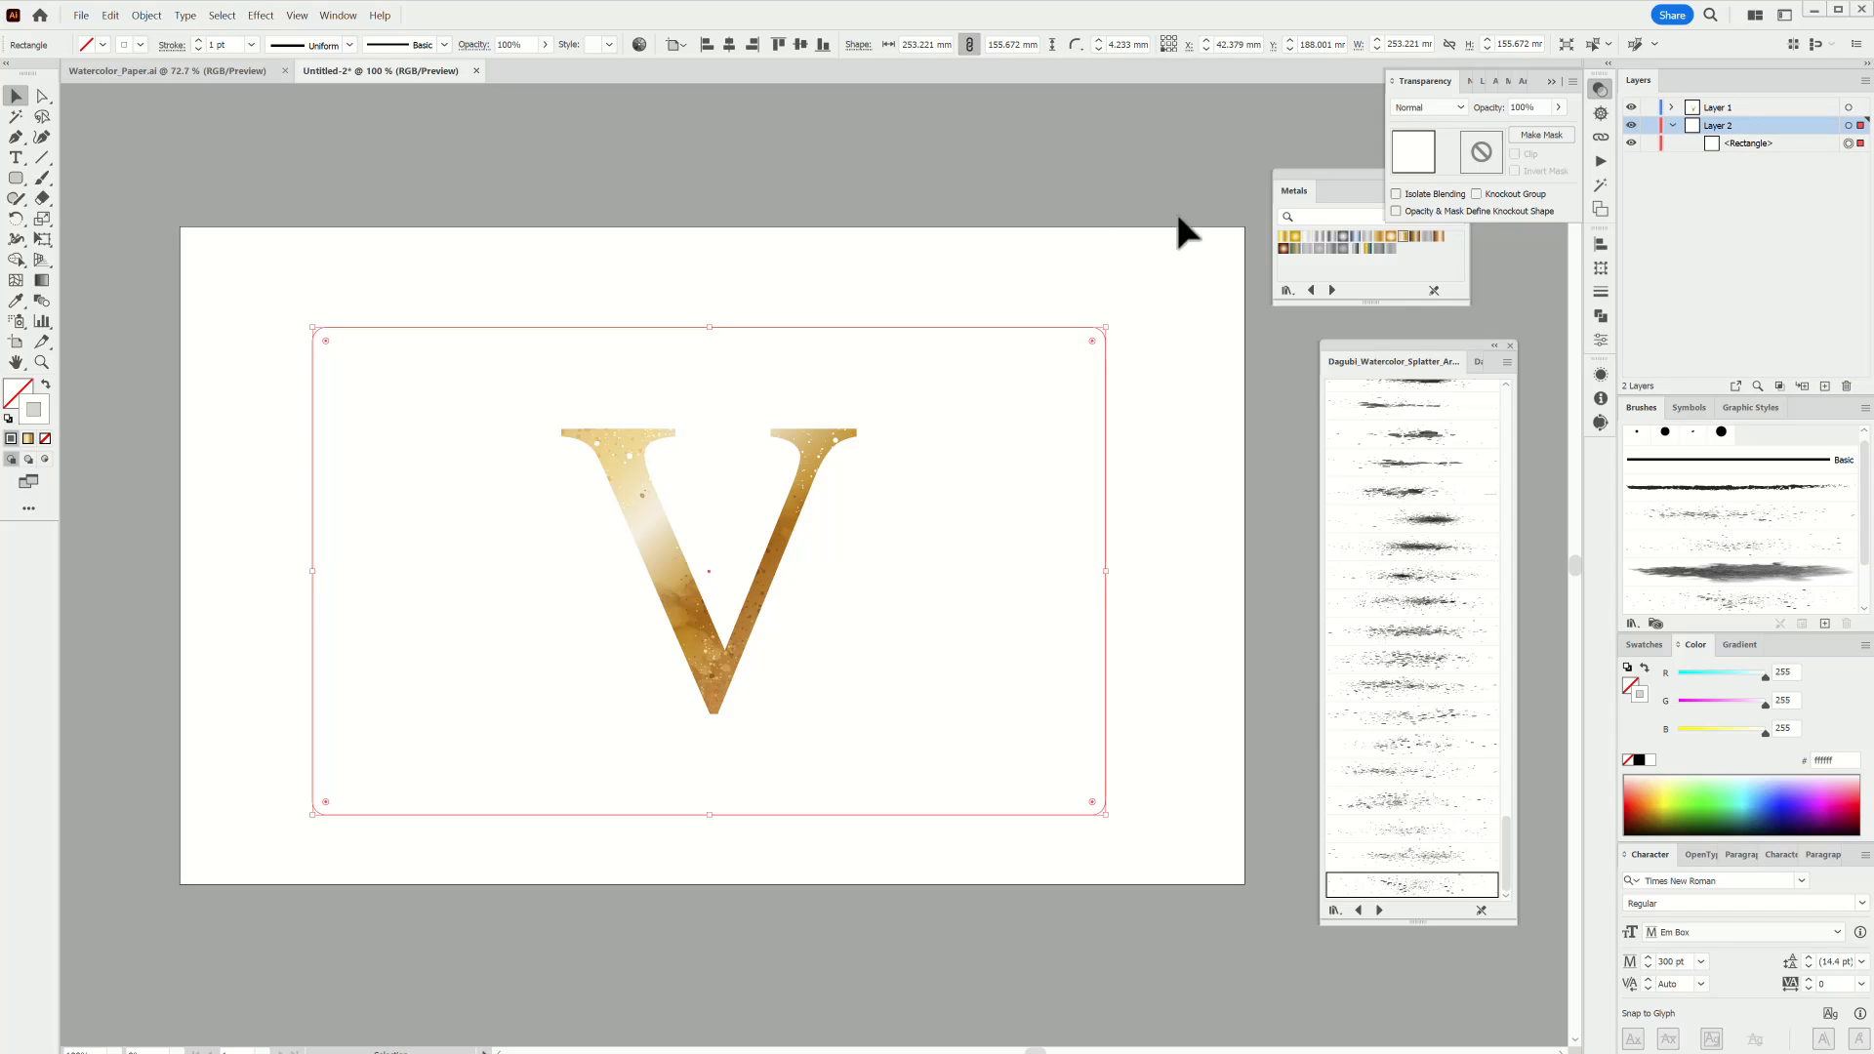
Turn the rounded rectangle on Layer 2 into a clipping mask, then duplicate that layer and place the copy above Layer 1.
left_click(223, 17)
left_click(236, 63)
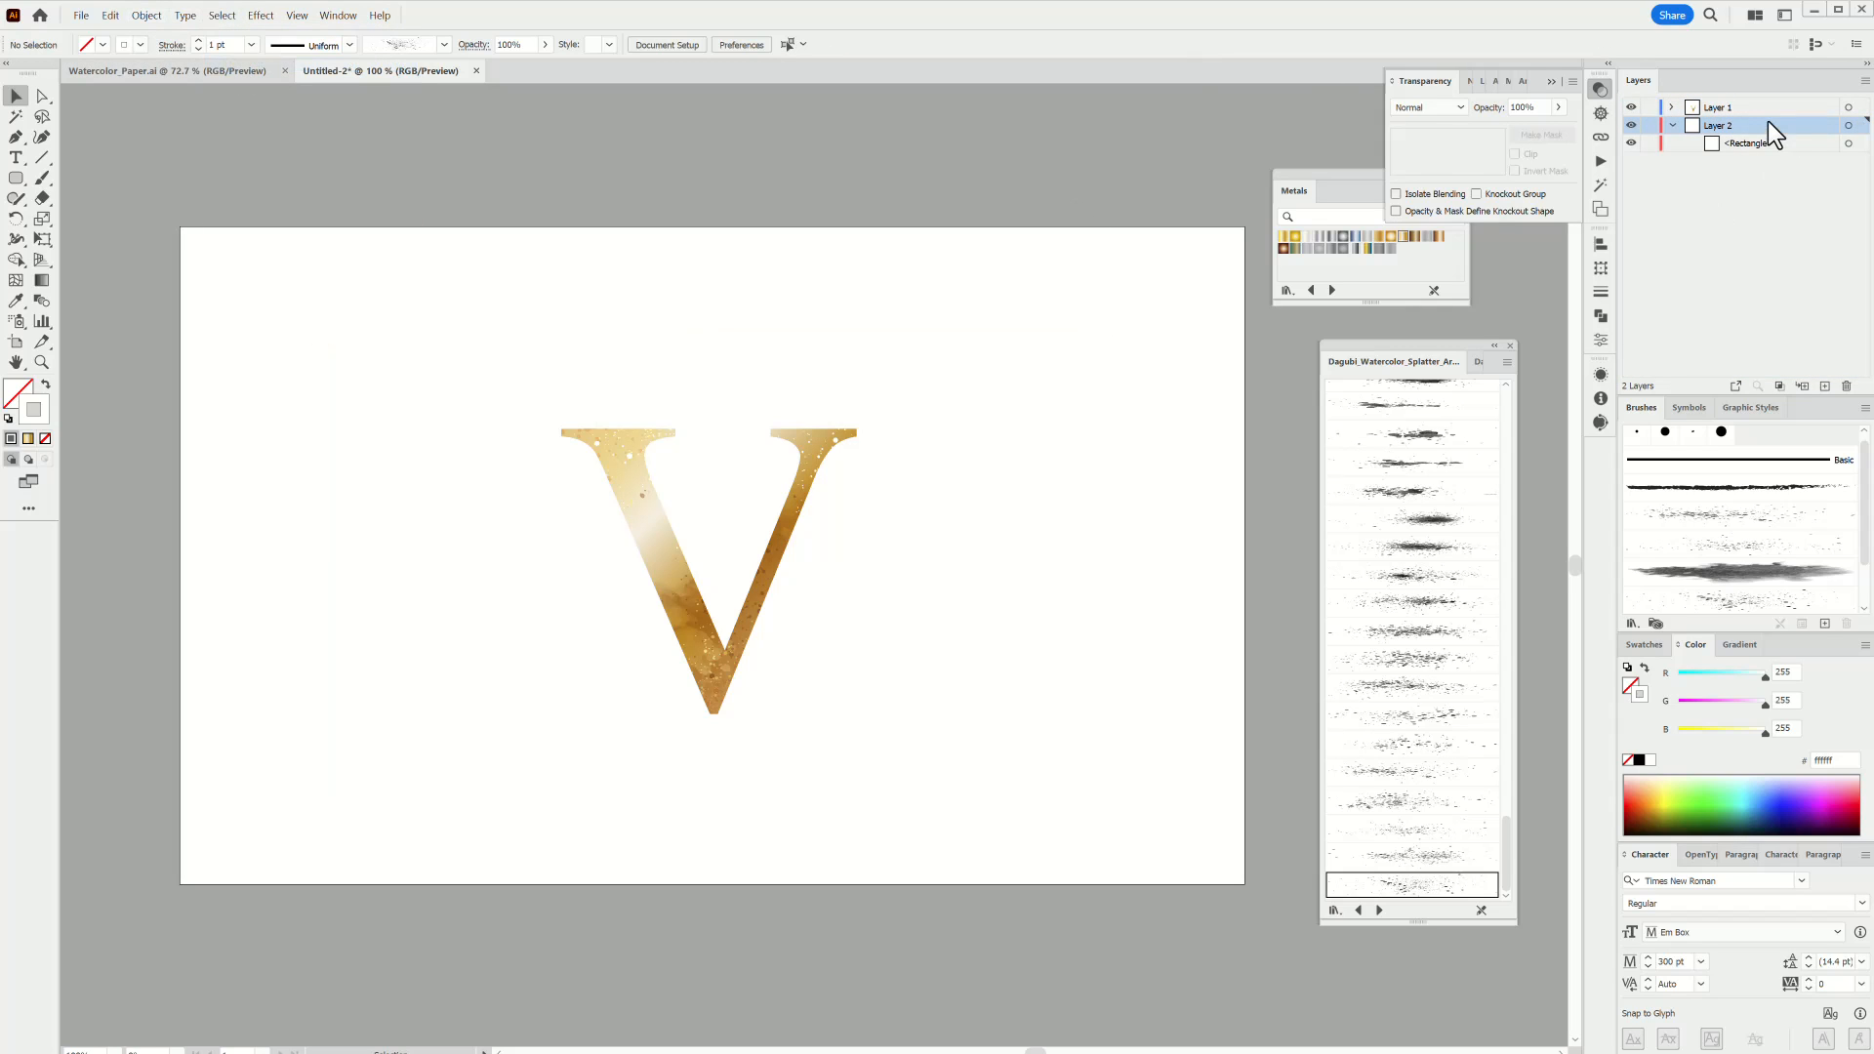
left_click(1776, 384)
left_click_drag(1751, 124, 1823, 386)
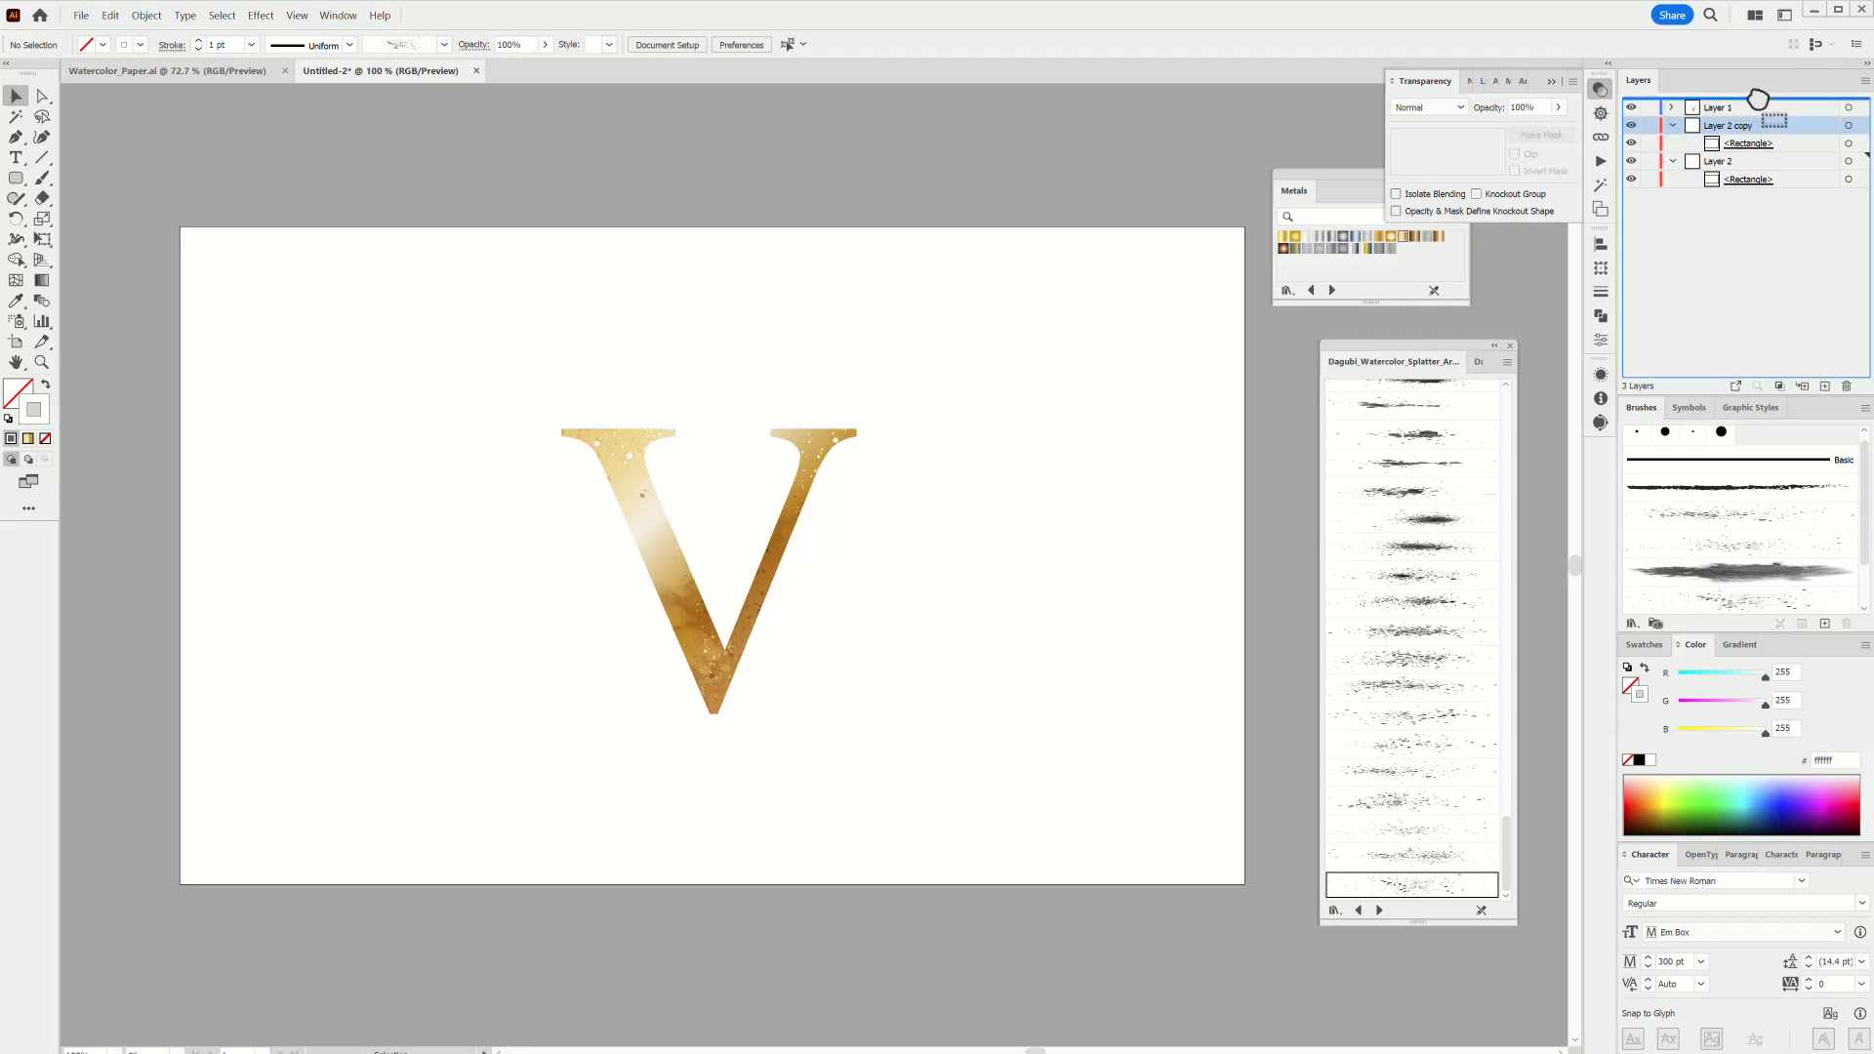
Copy the paper image from Watercolor_Paper.ai into Layer 2 copy and centre it horizontally and vertically on the artboard.
left_click(127, 74)
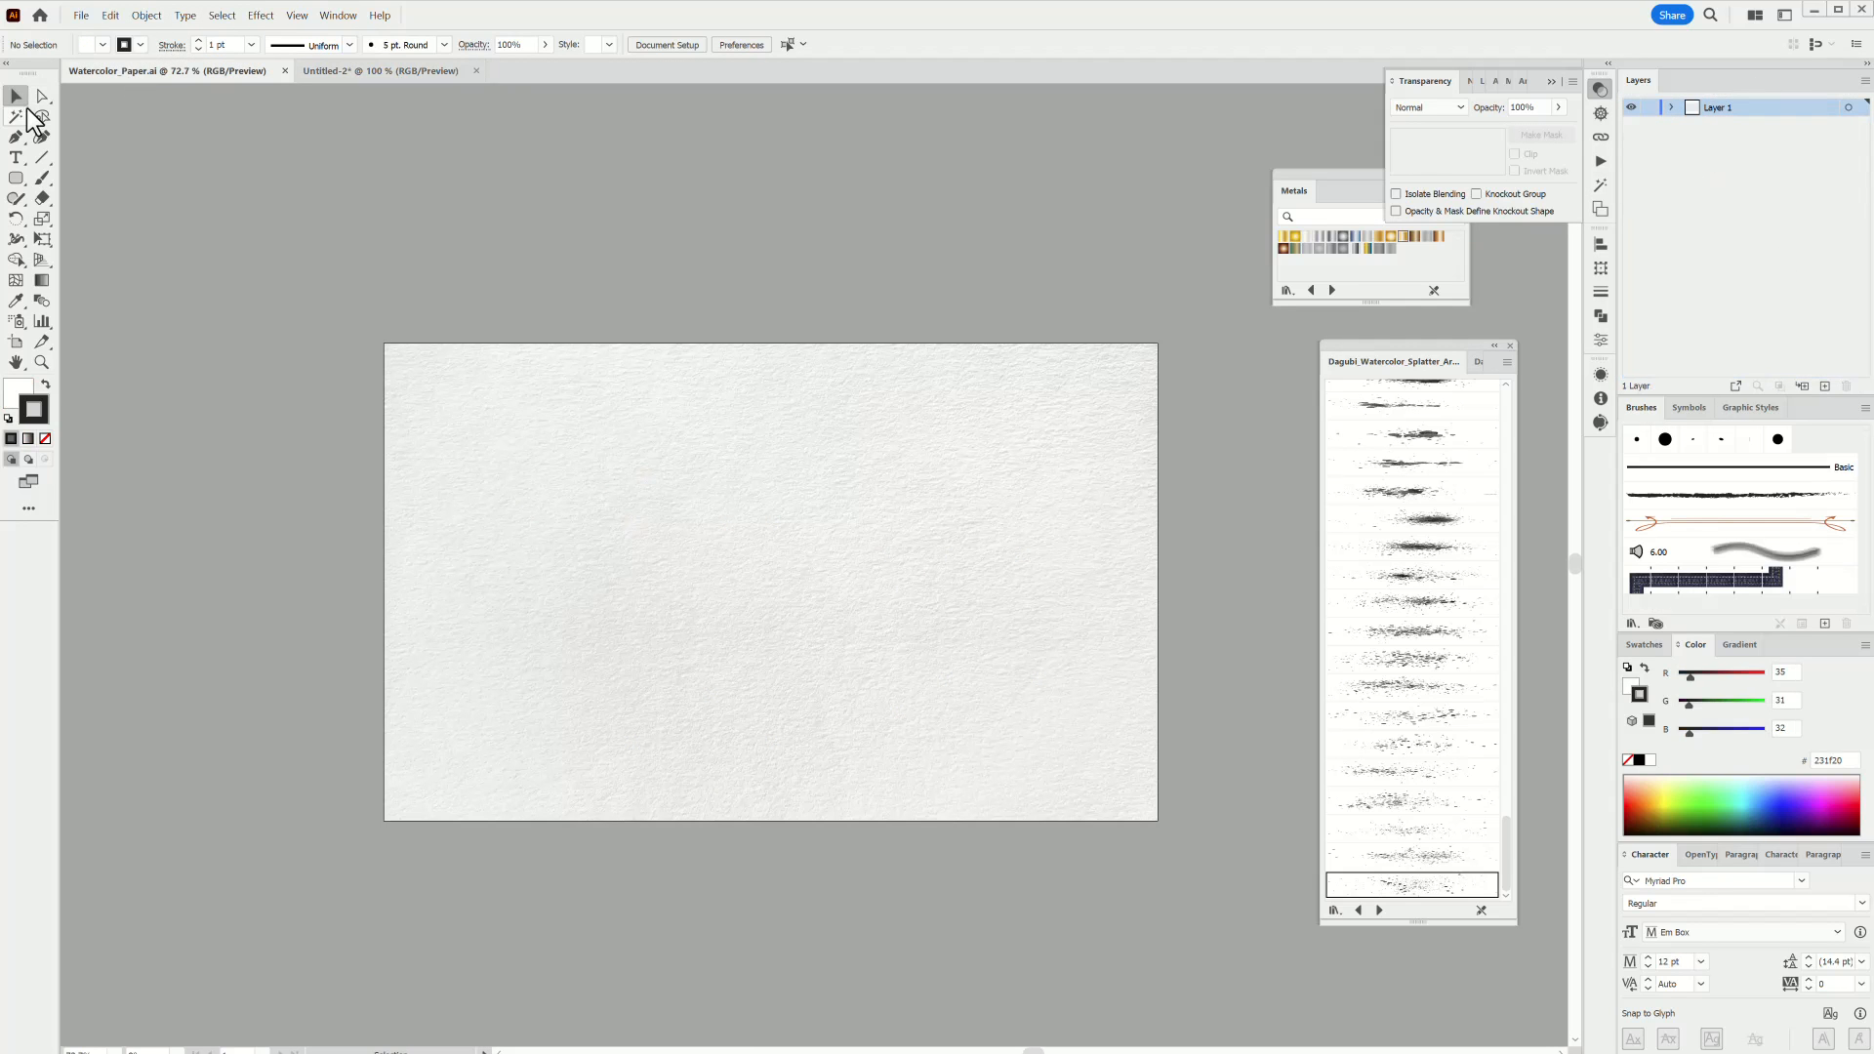
left_click(110, 15)
left_click(116, 84)
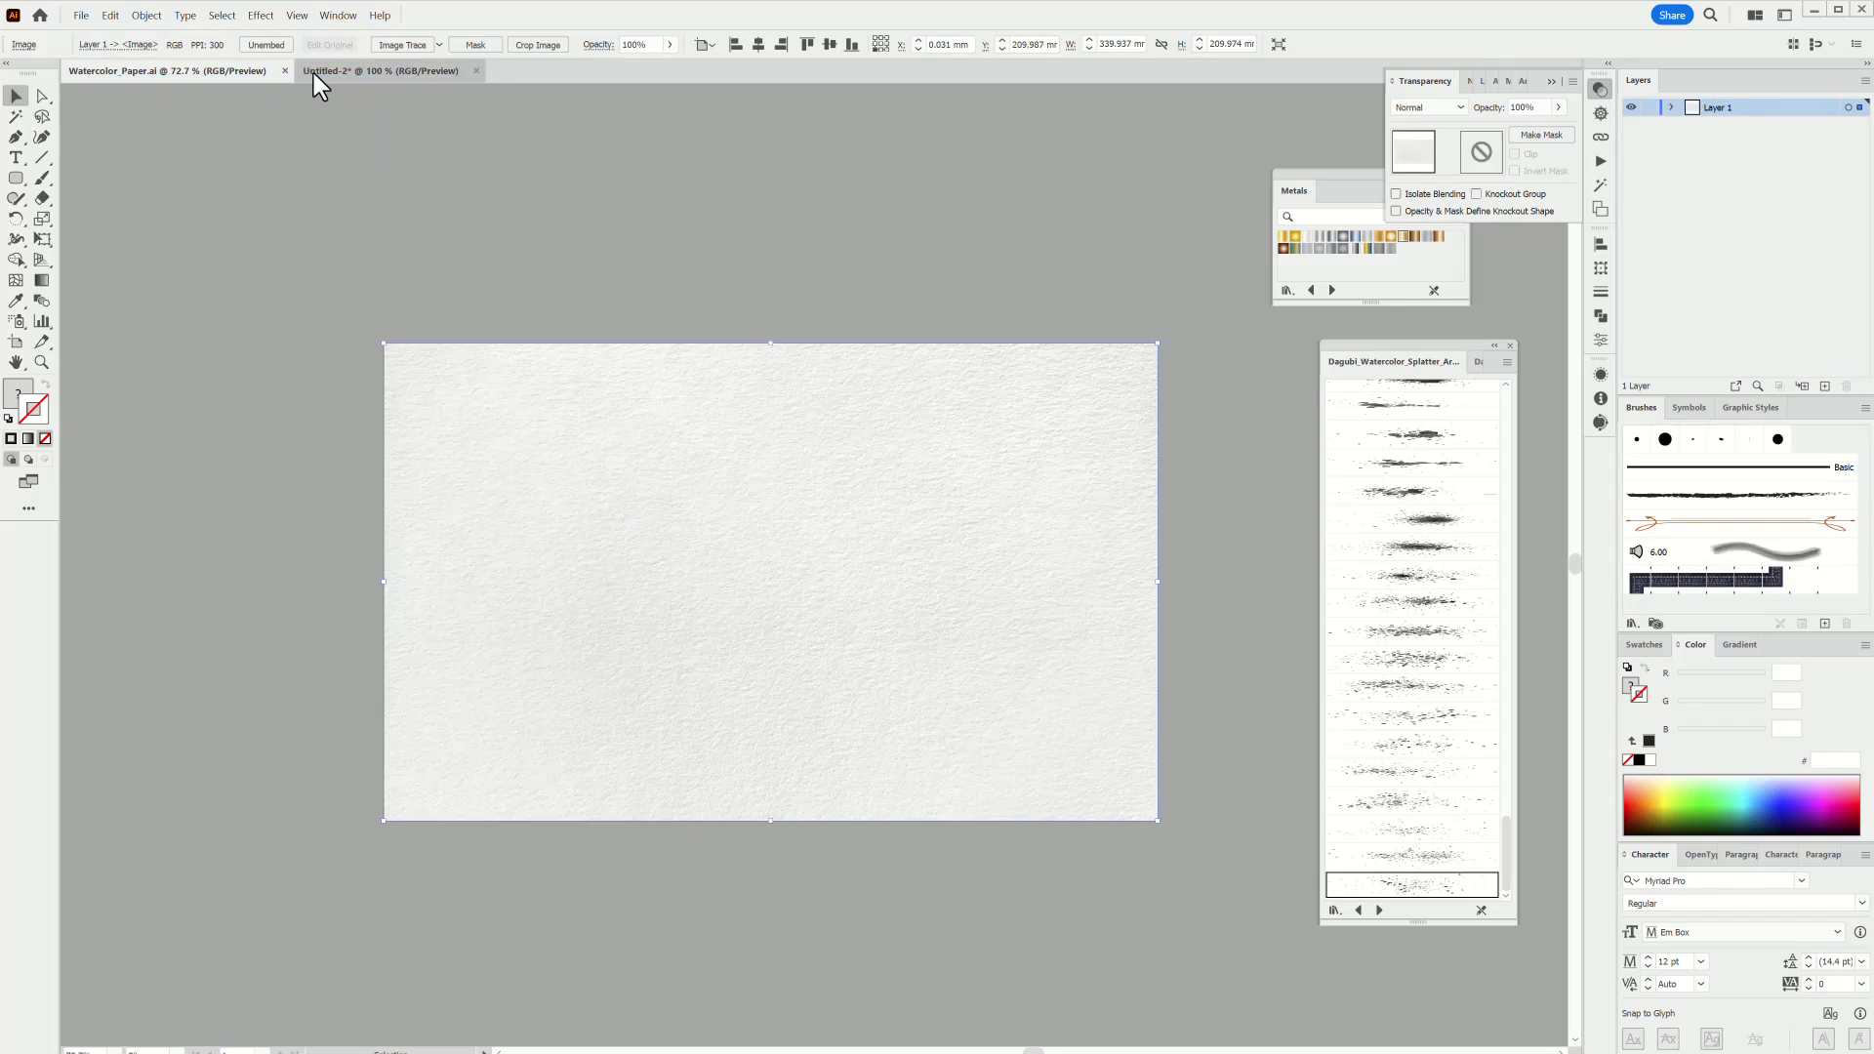
left_click(313, 73)
left_click(1764, 107)
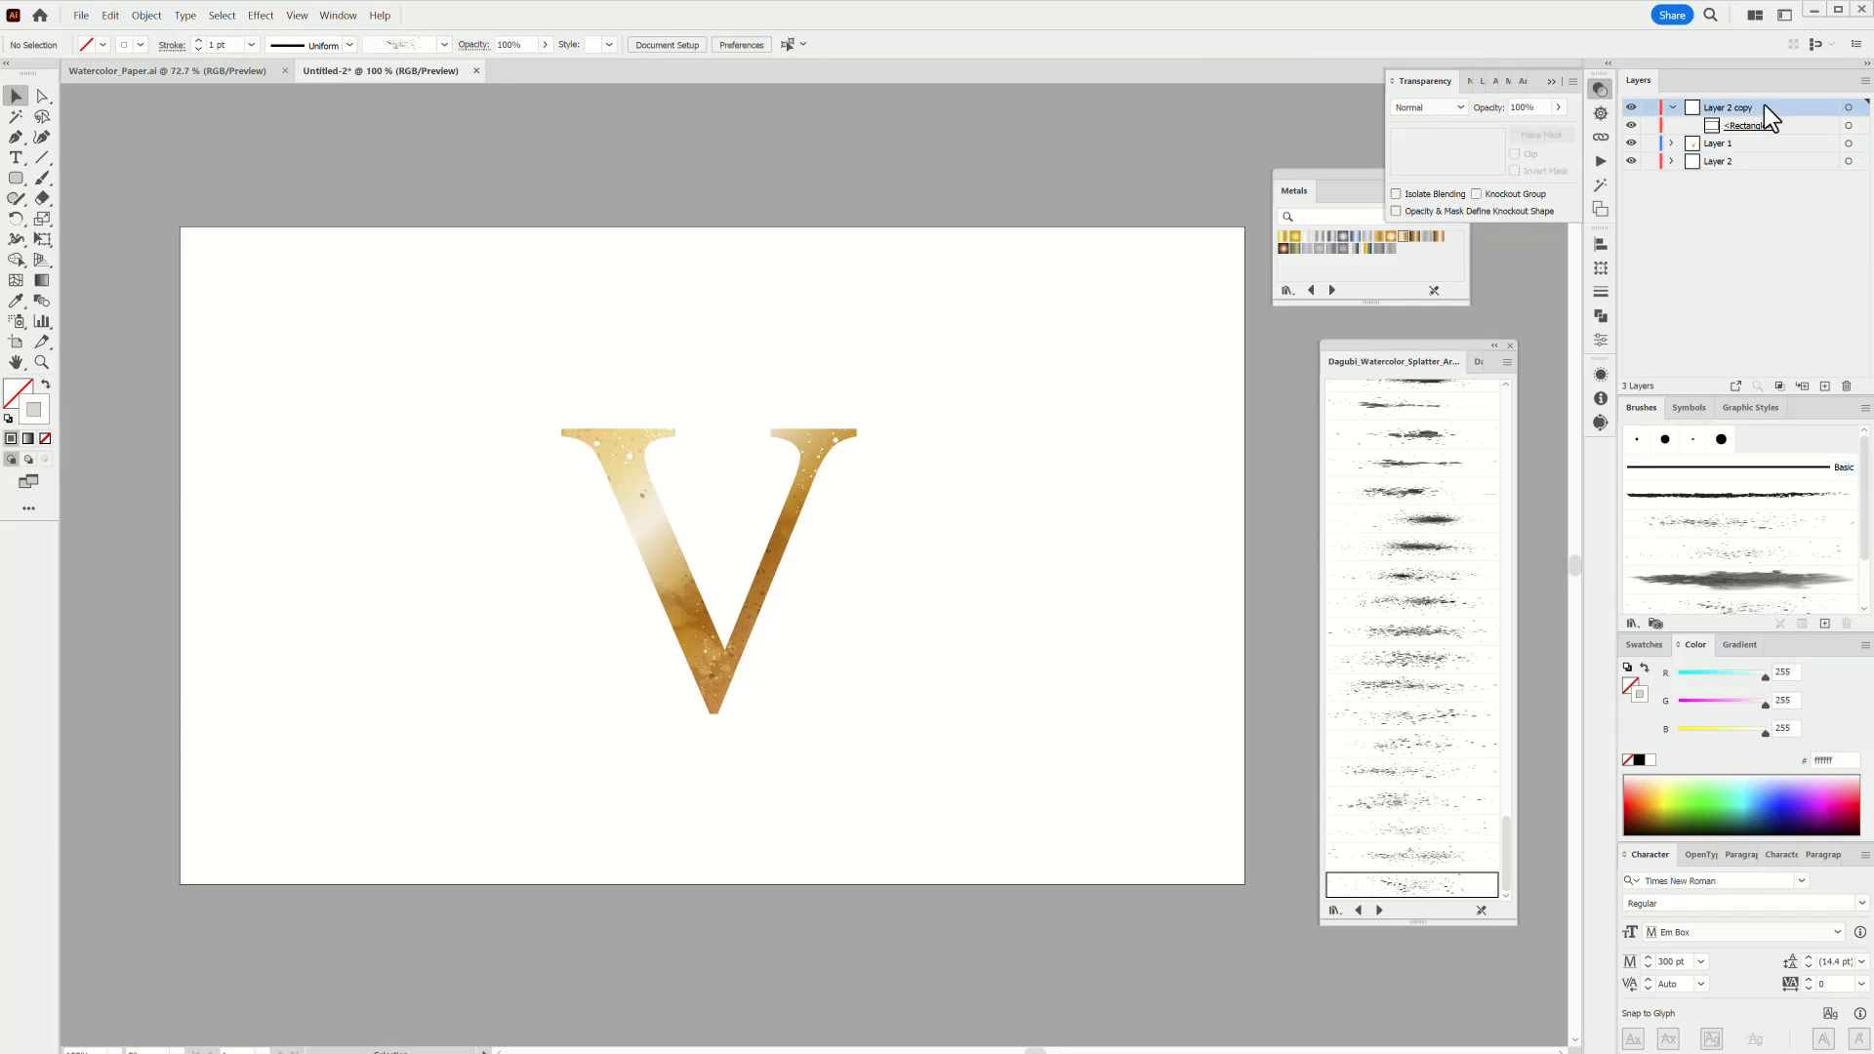
left_click(111, 14)
left_click(125, 102)
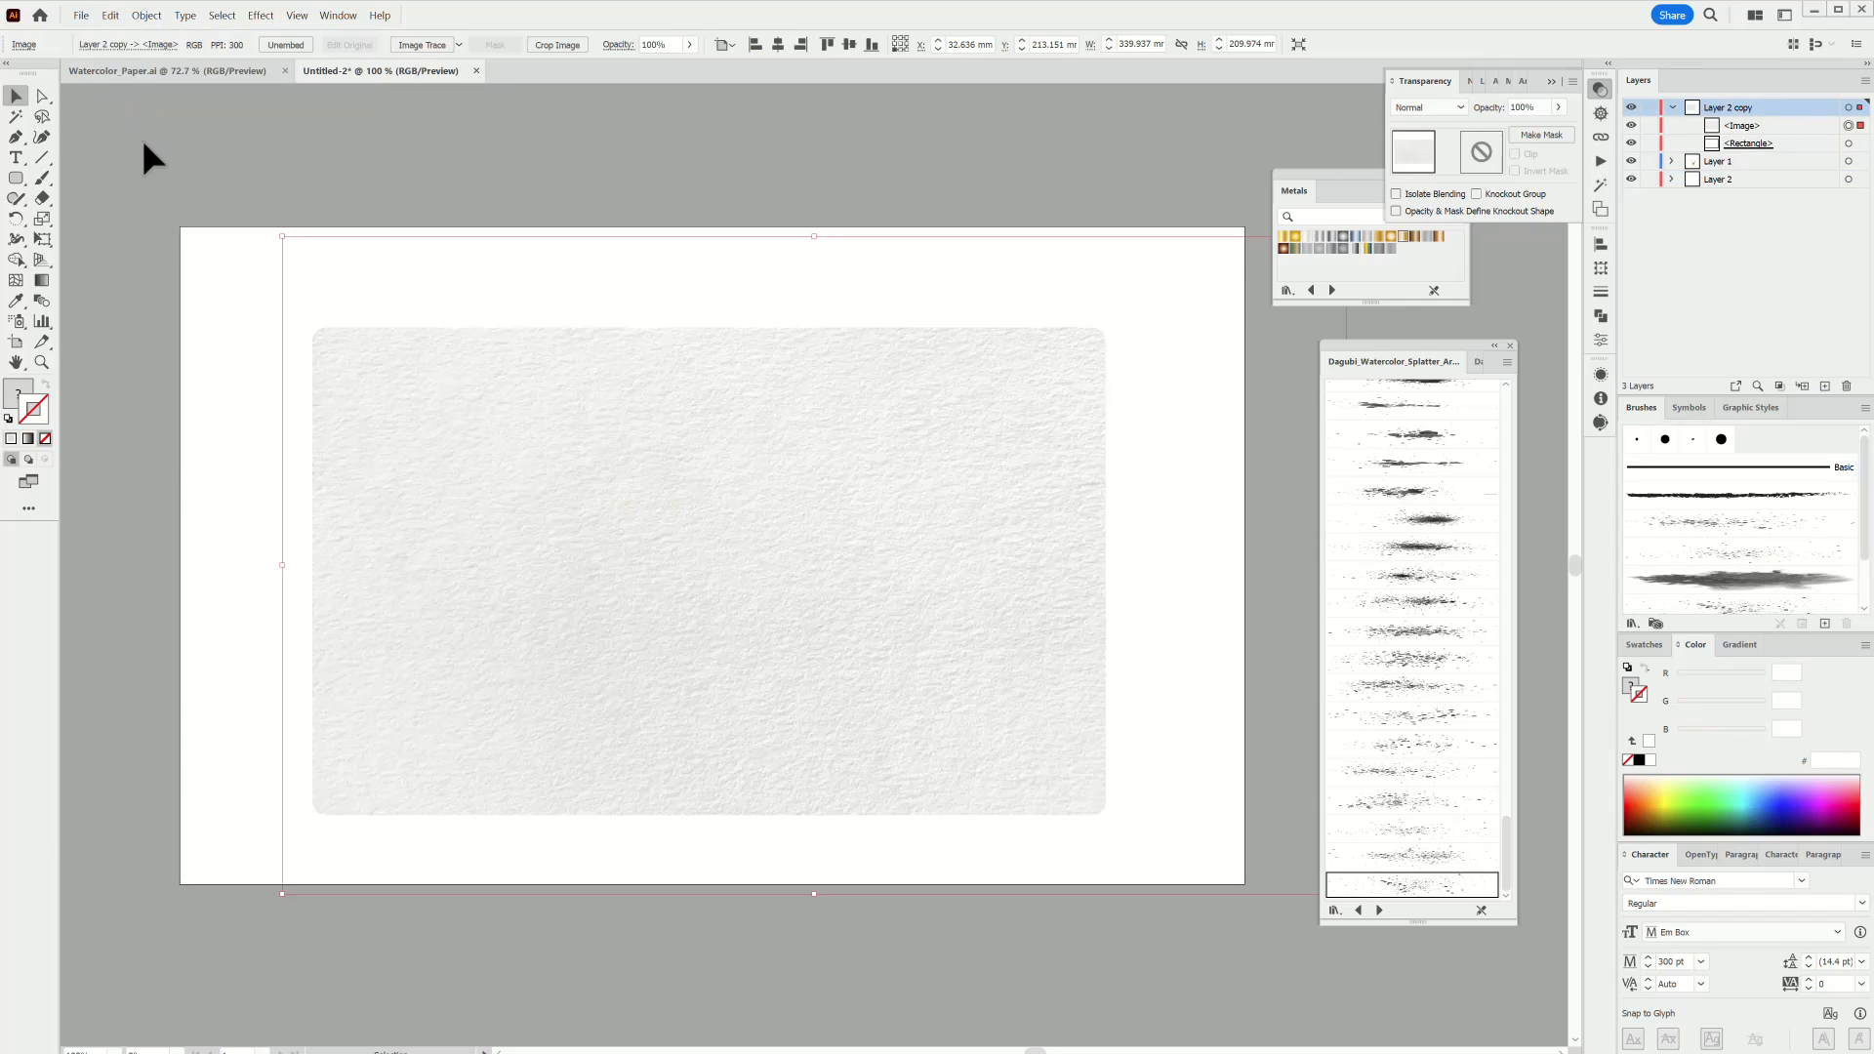
left_click(783, 47)
left_click(848, 47)
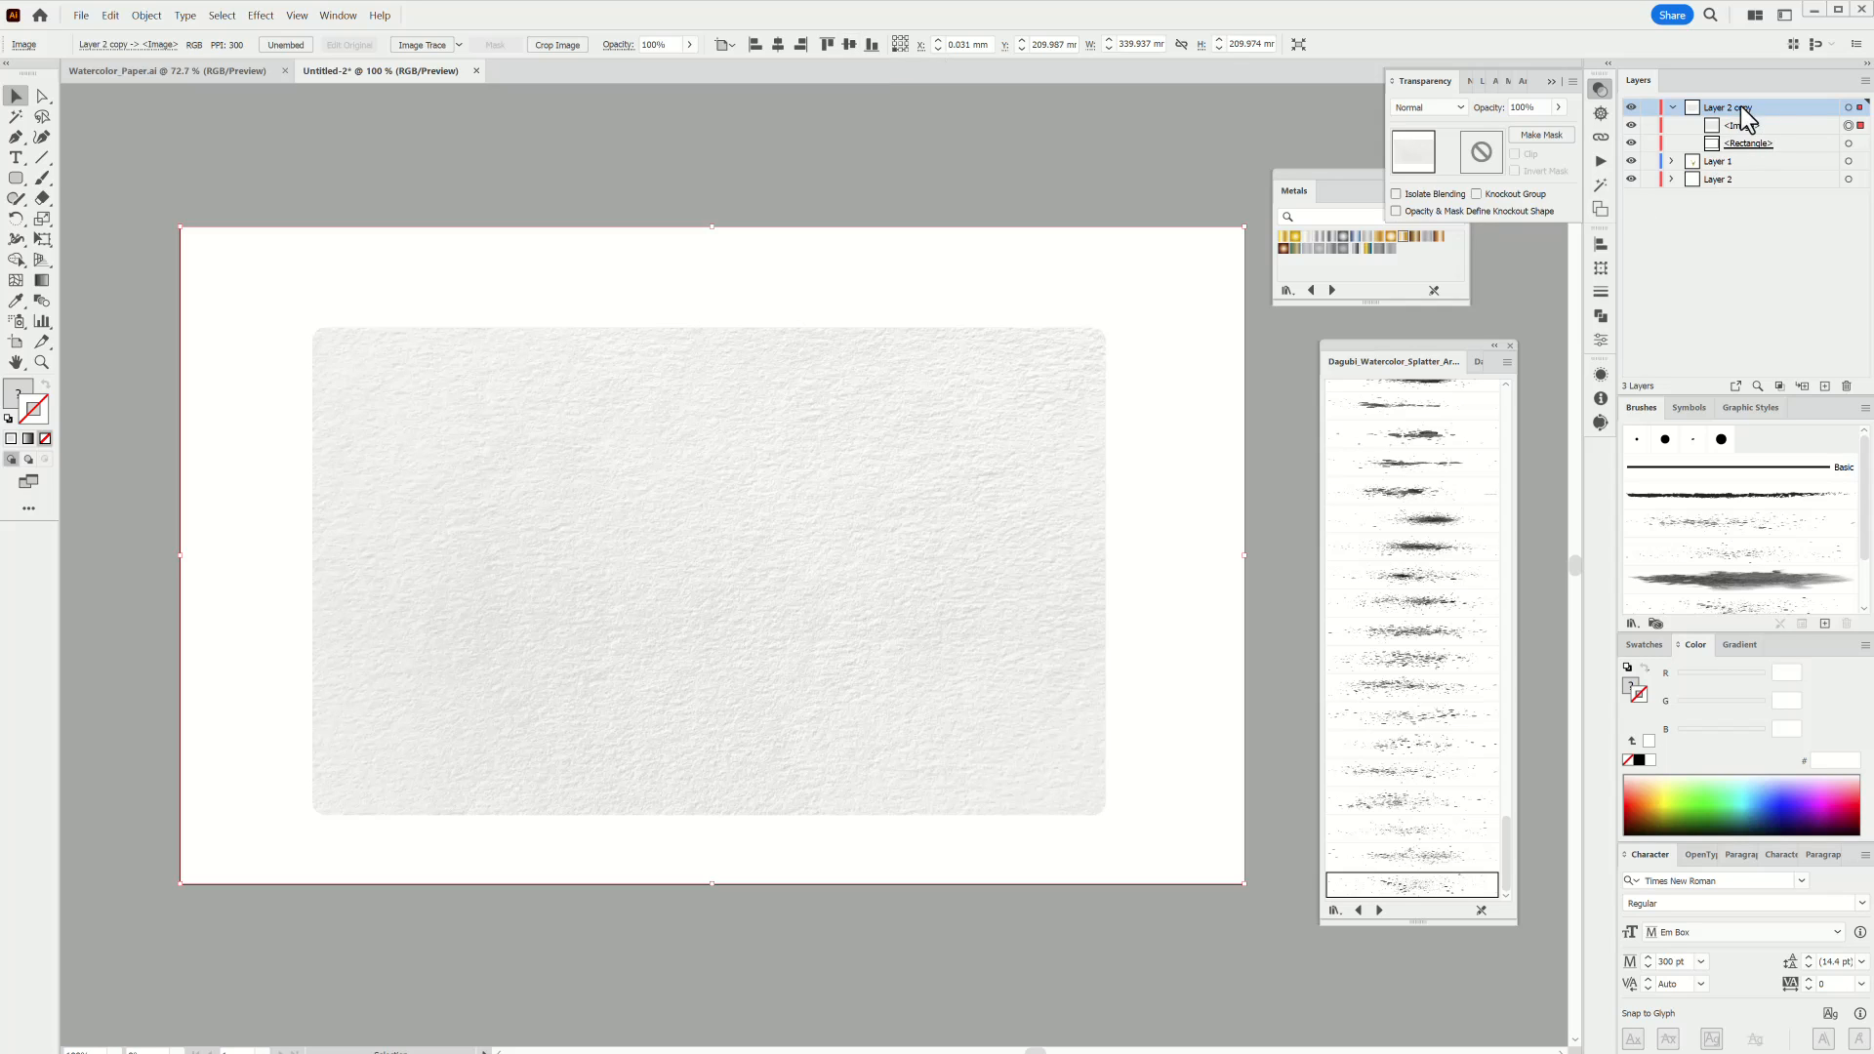
Set the blending mode of the whole Layer 2 copy to Multiply.
left_click(1848, 107)
left_click(1428, 108)
left_click(1433, 176)
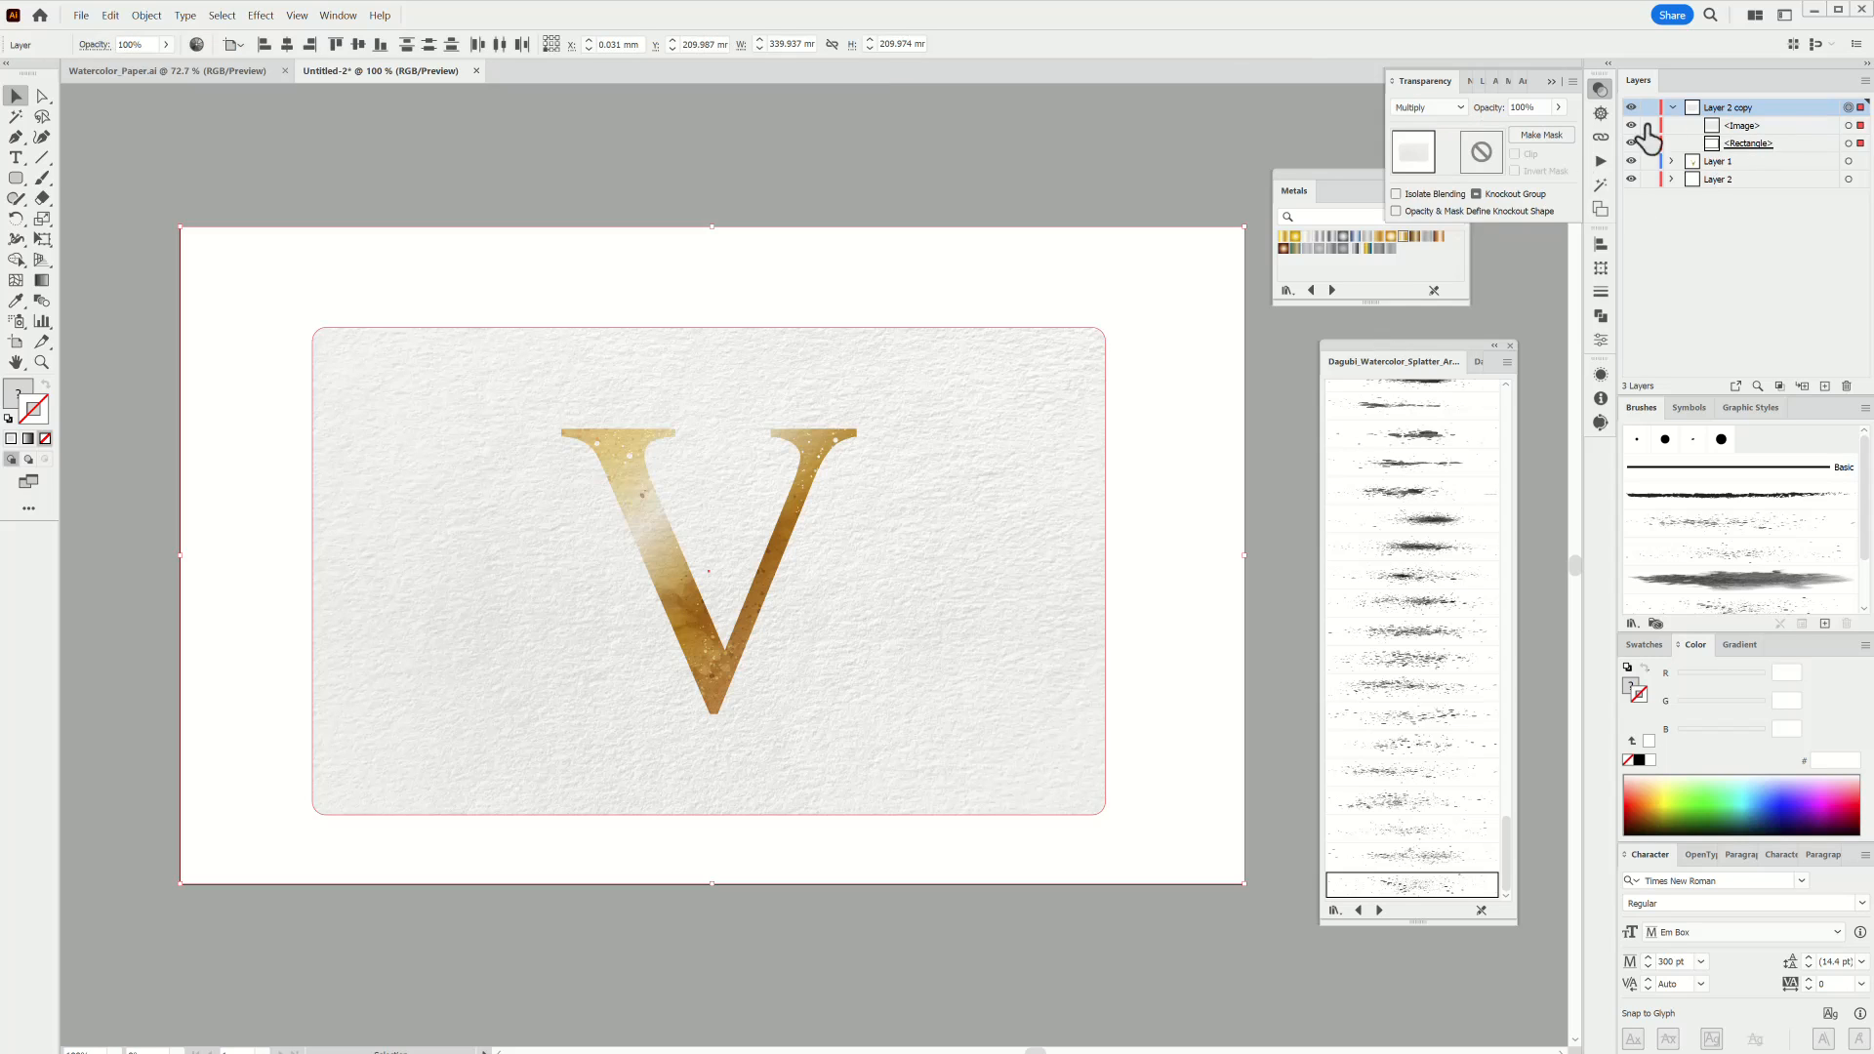
Collapse and lock Layer 2 copy, lock Layer 1, and make Layer 2 the active layer.
left_click(1671, 107)
left_click(1649, 108)
left_click(1649, 125)
left_click(1745, 142)
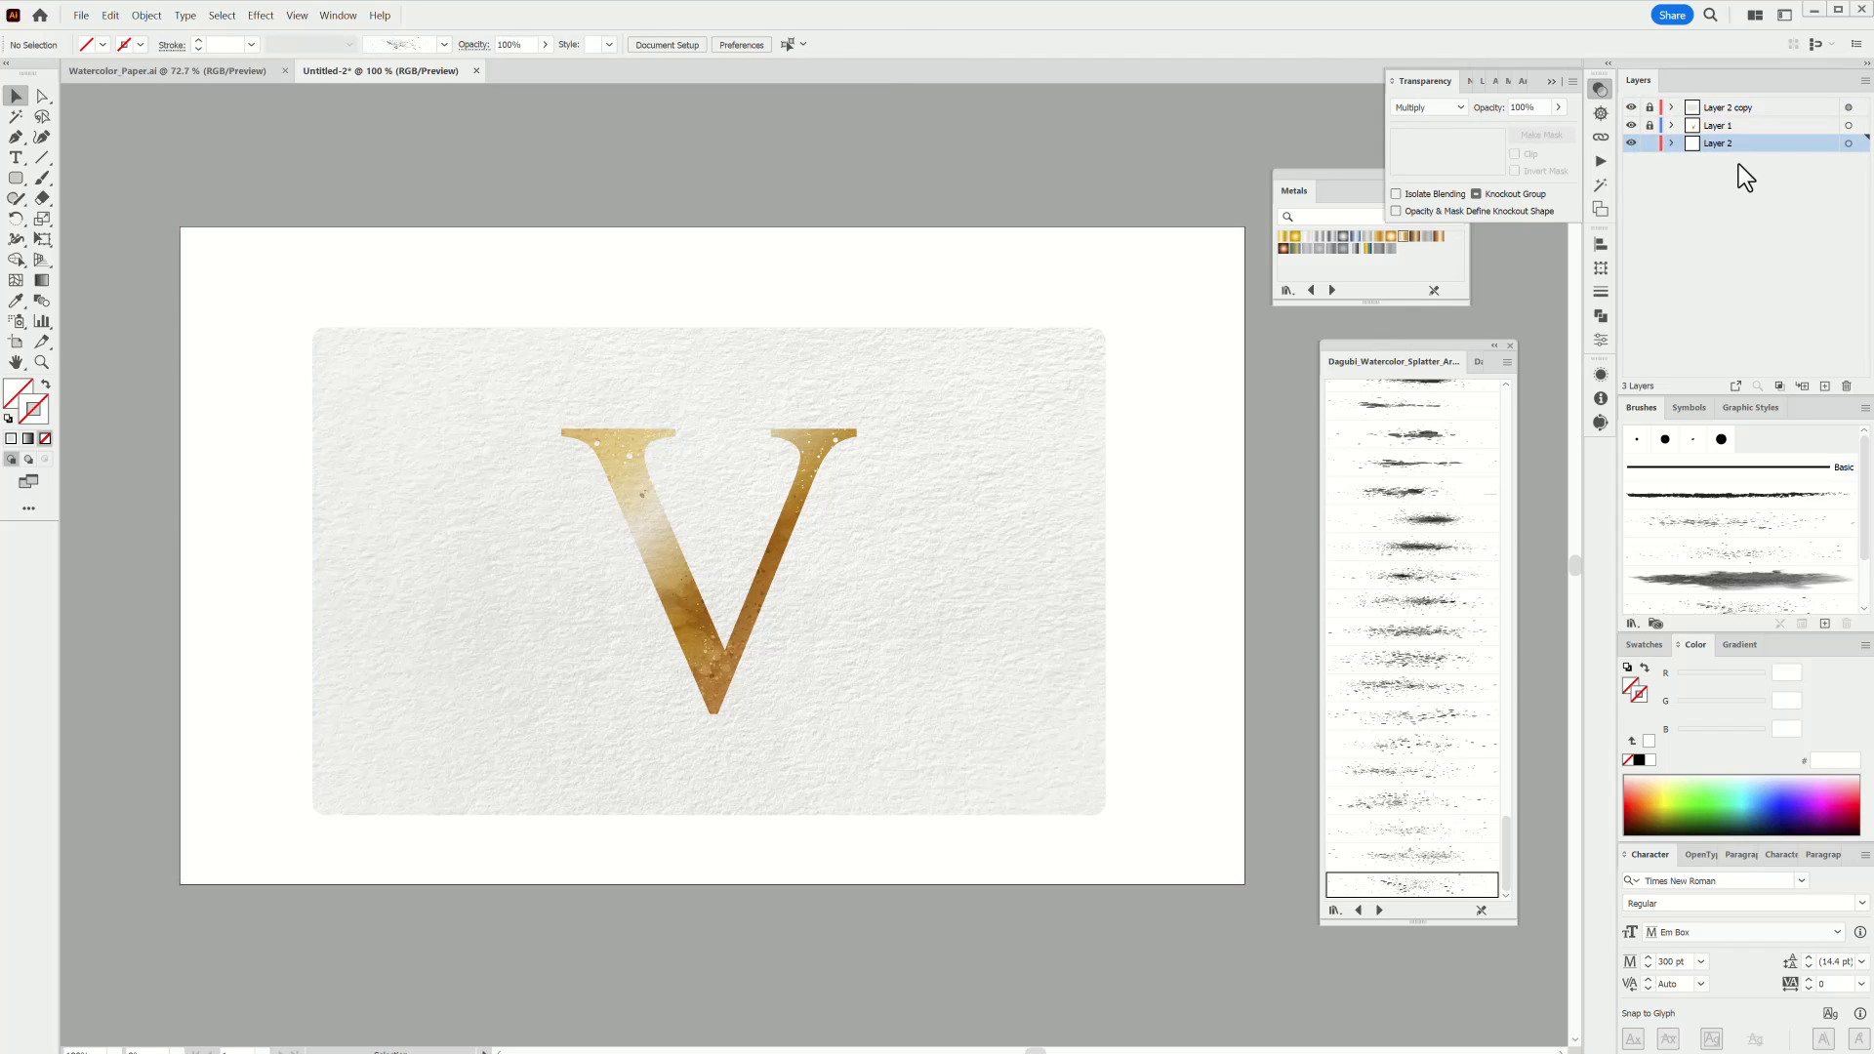
Paint an 8 pt pale peach (ffe7c6) wash across the card's upper-left corner with a Dagubi_Stamps_Washes brush.
left_click(40, 180)
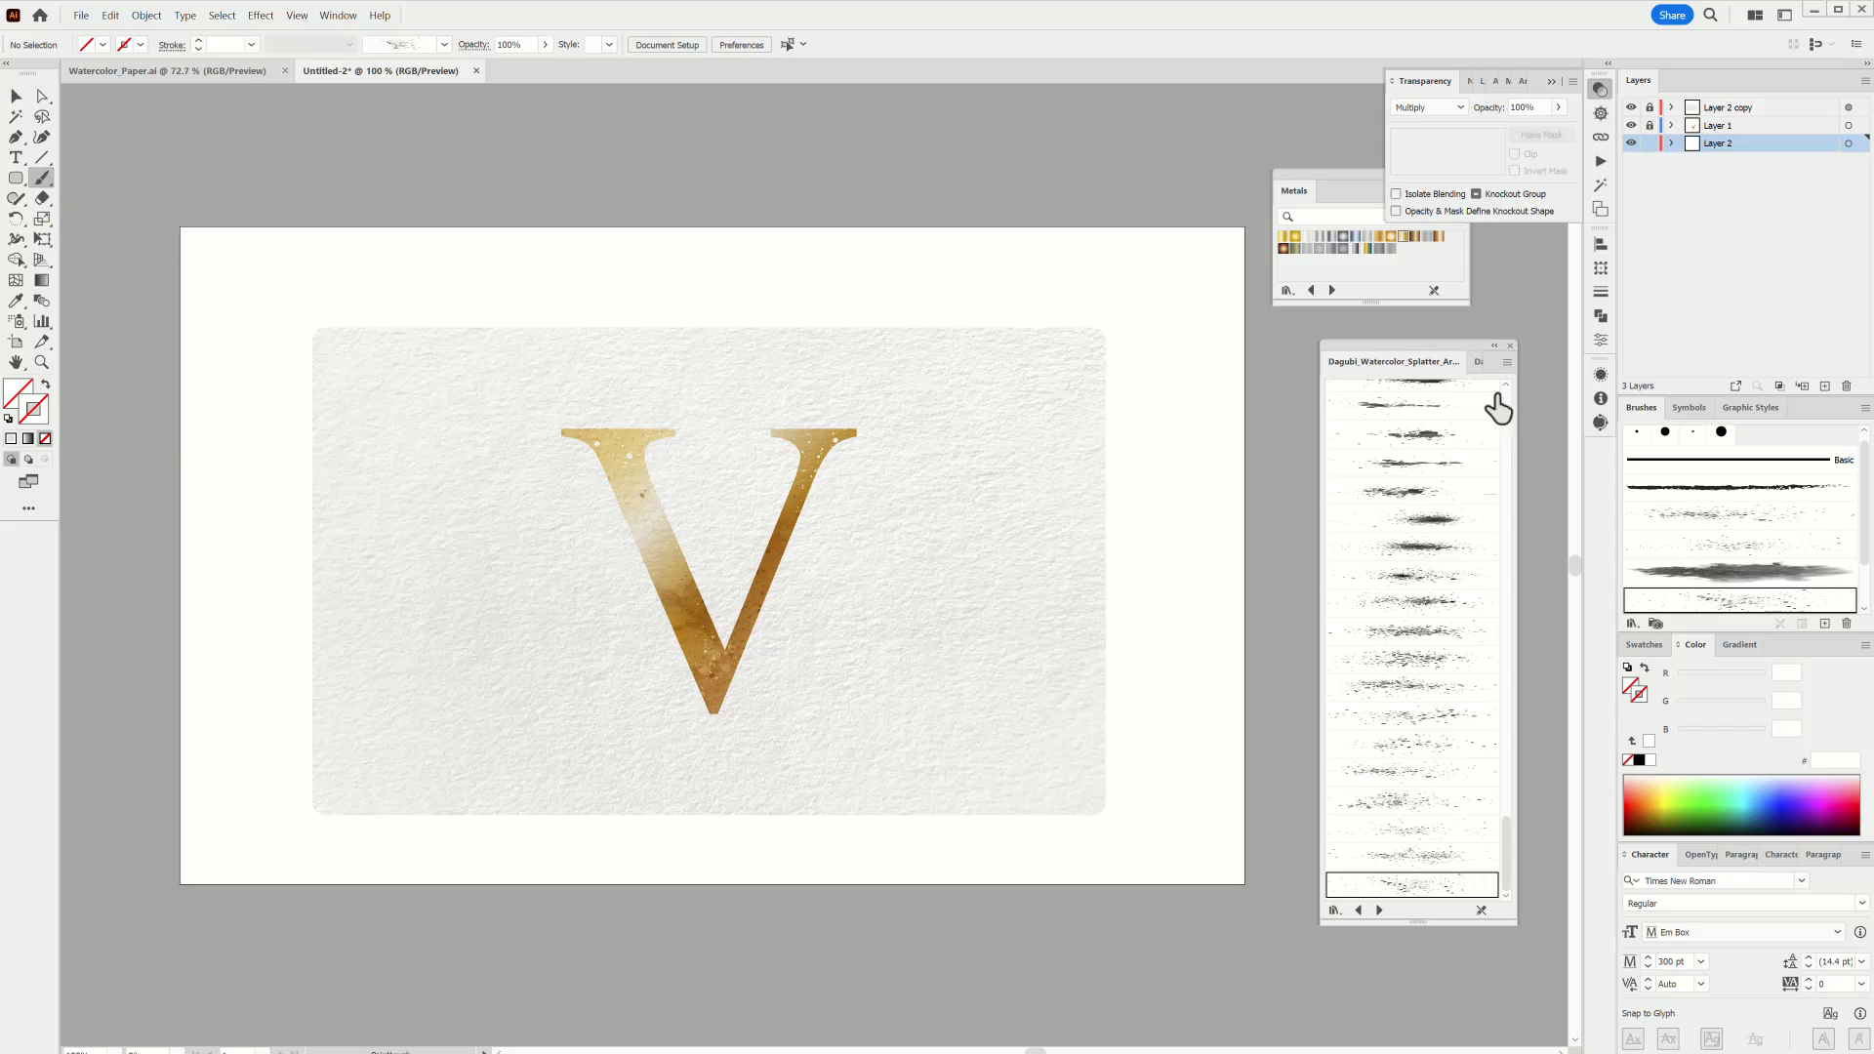
left_click(1477, 361)
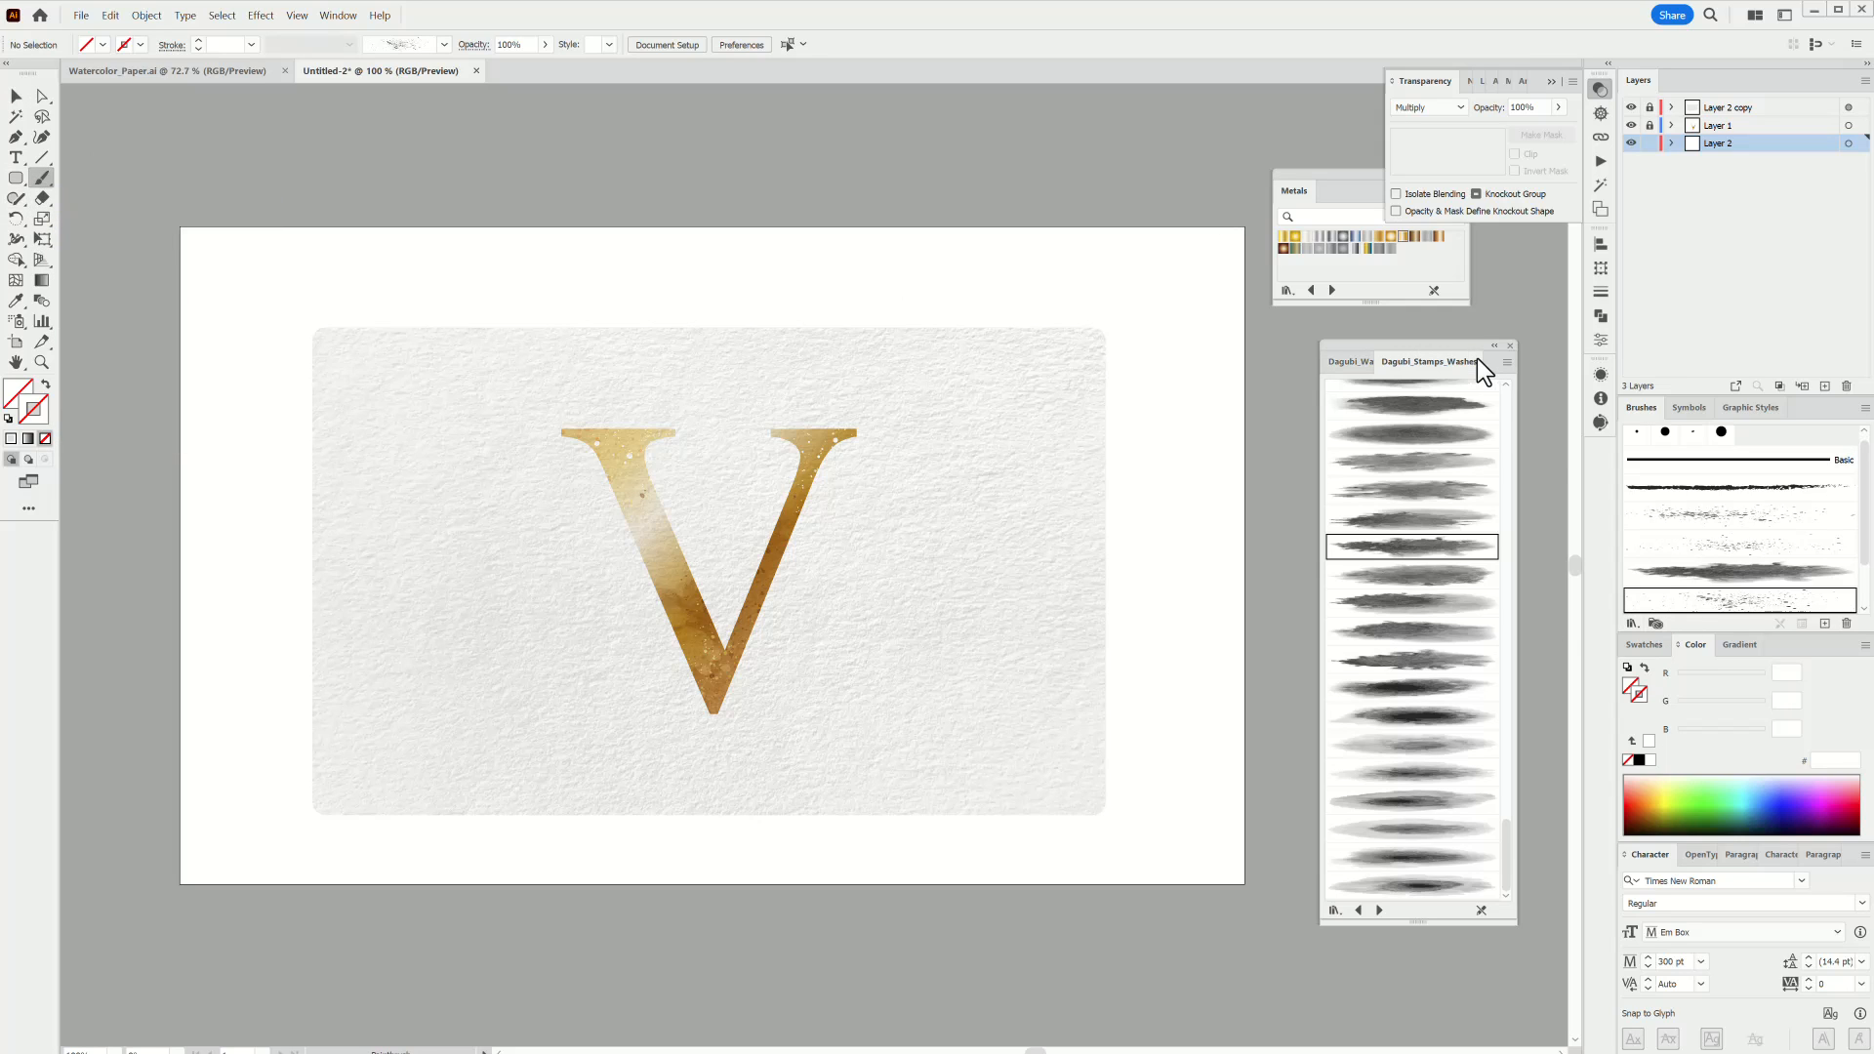
left_click(1423, 491)
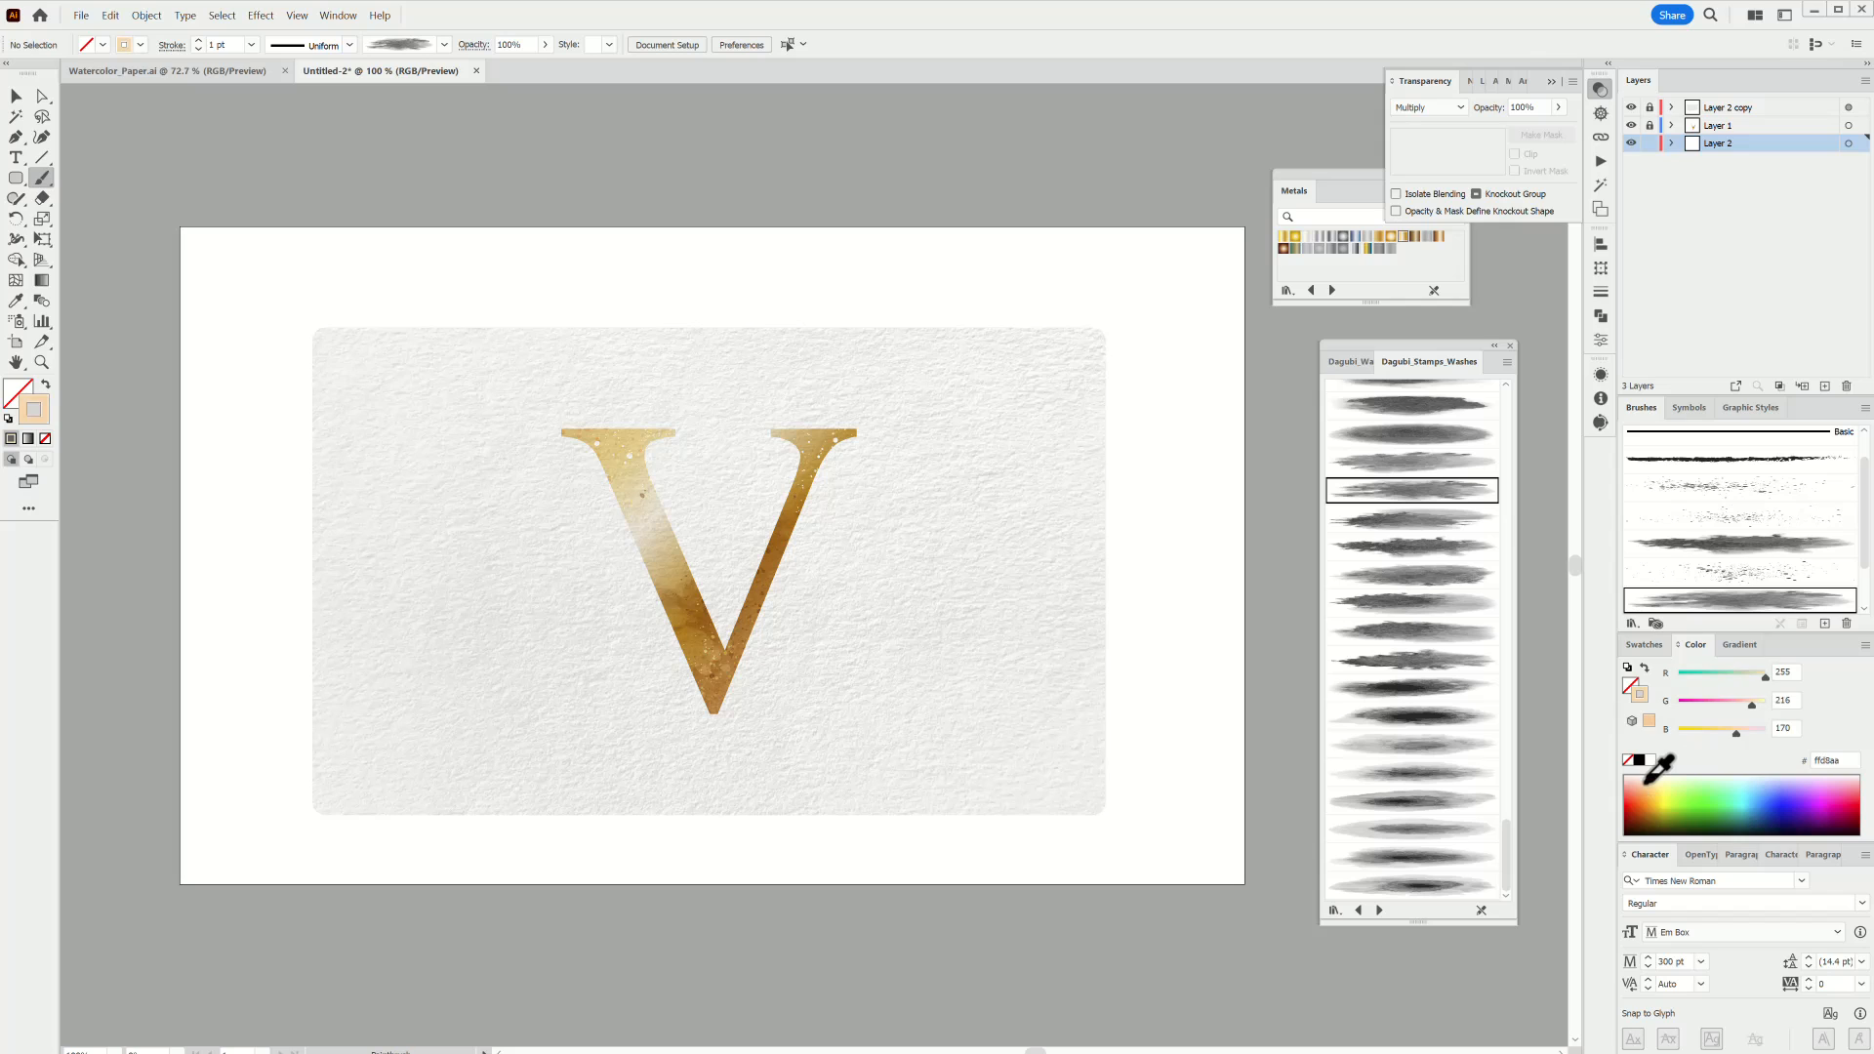
left_click(250, 45)
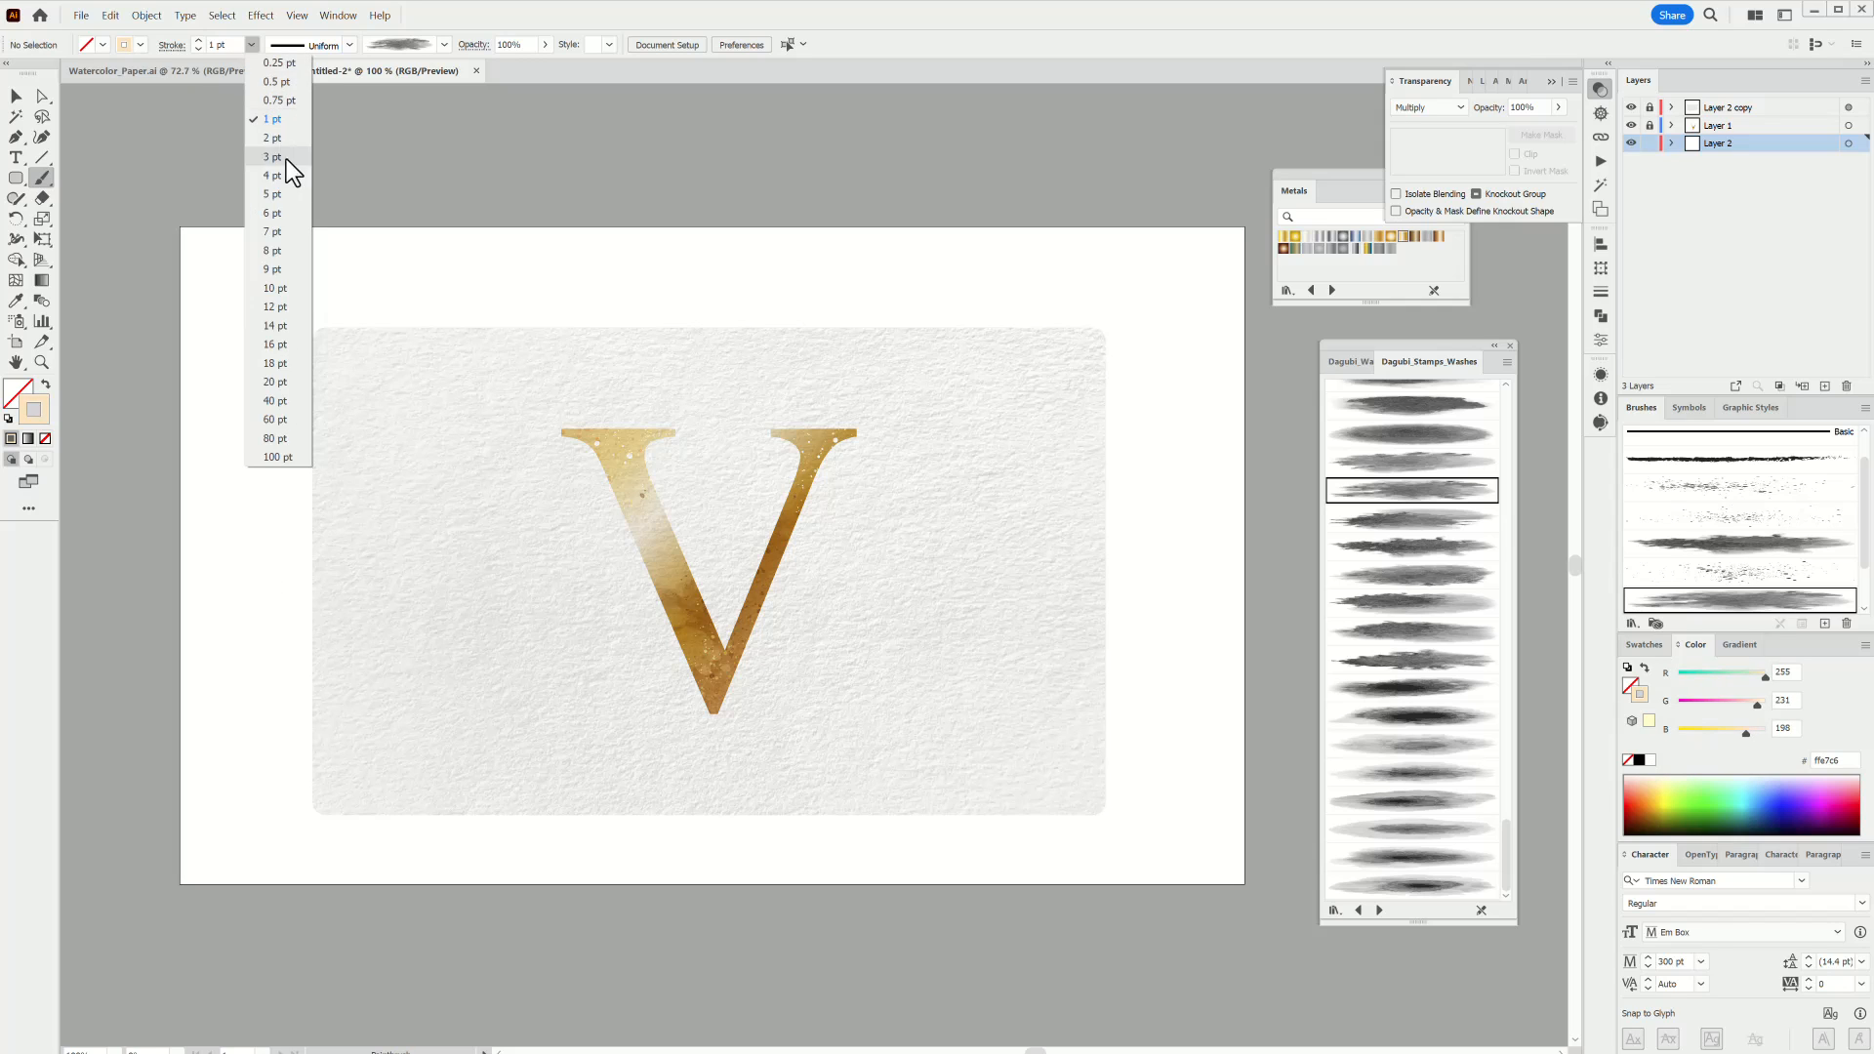
left_click(276, 259)
left_click_drag(132, 563, 540, 163)
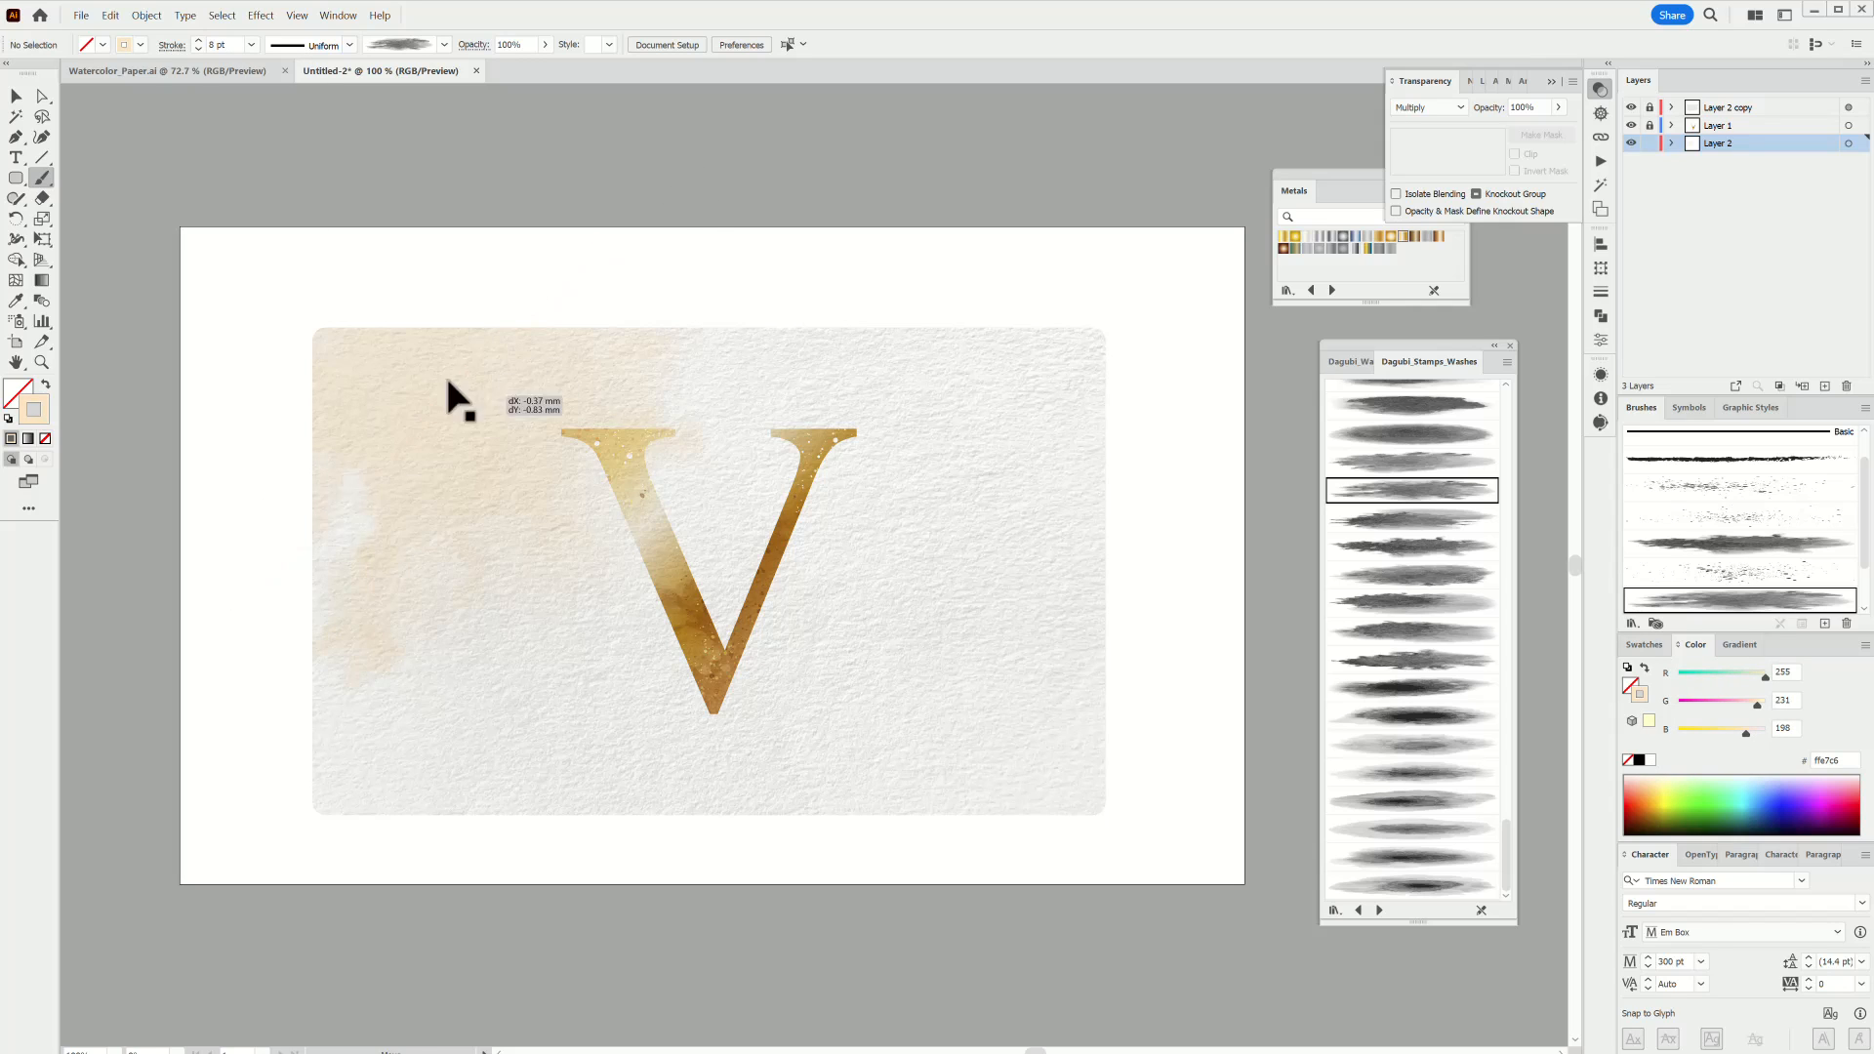
key("ctrl+shift+a")
Paint a soft green (bad9c6) wash across the card's lower-right corner with a rougher-edged wash brush.
left_click_drag(1765, 681, 1742, 681)
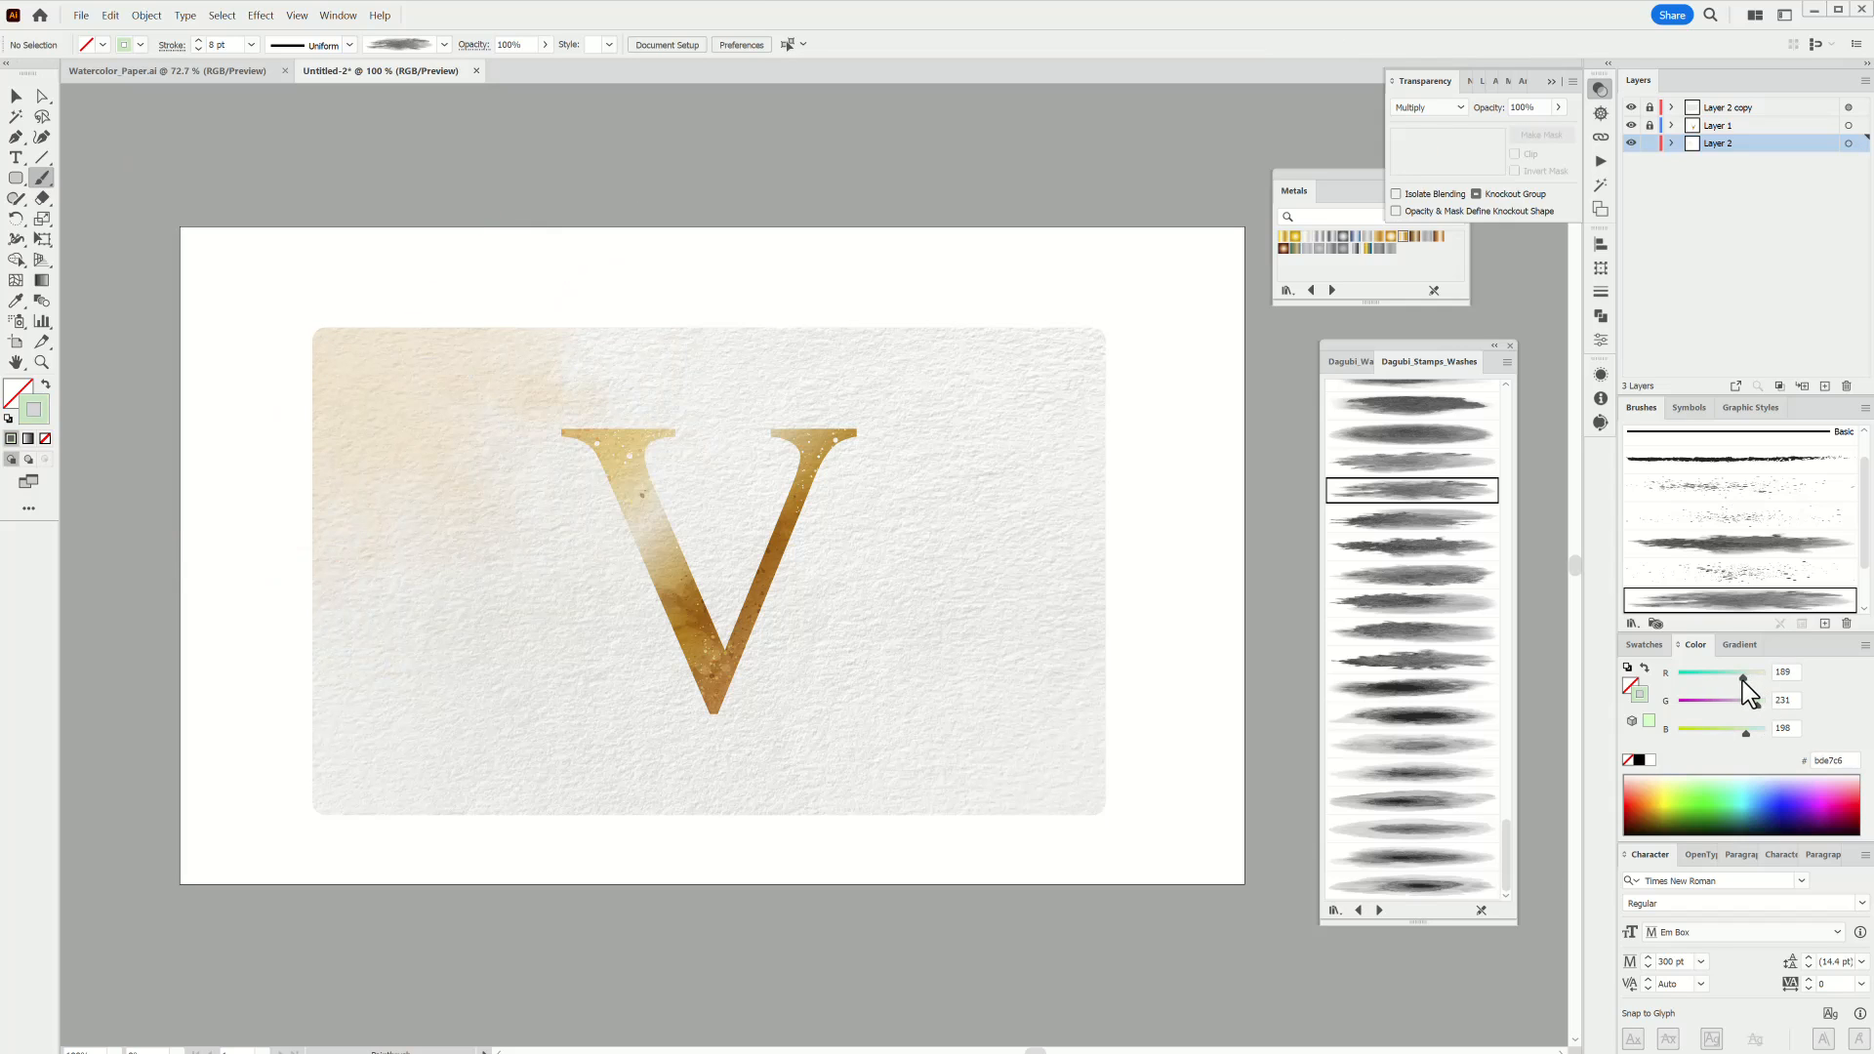
left_click(1753, 704)
left_click(1434, 551)
left_click_drag(819, 887, 1181, 590)
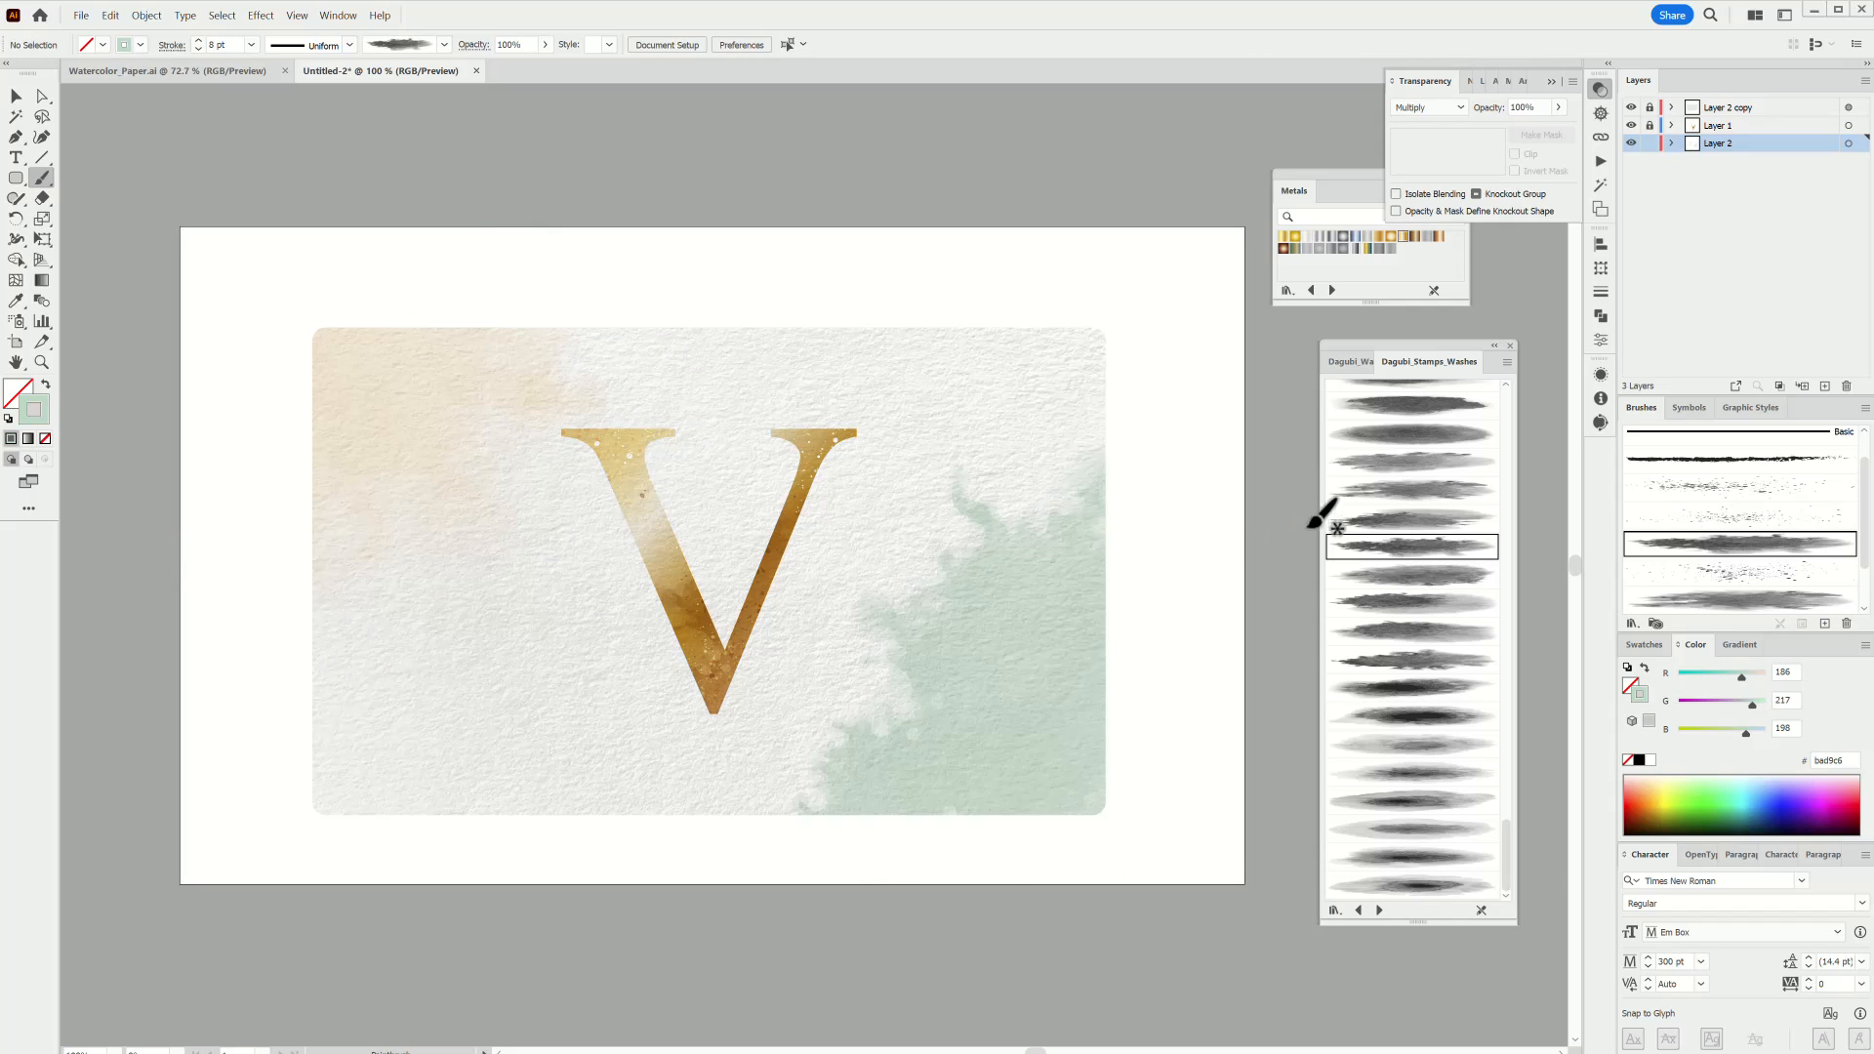
Recolour the green wash to baccab and shift it further into the card's lower-right corner.
left_click(1054, 747, "ctrl")
left_click_drag(1757, 700, 1735, 734)
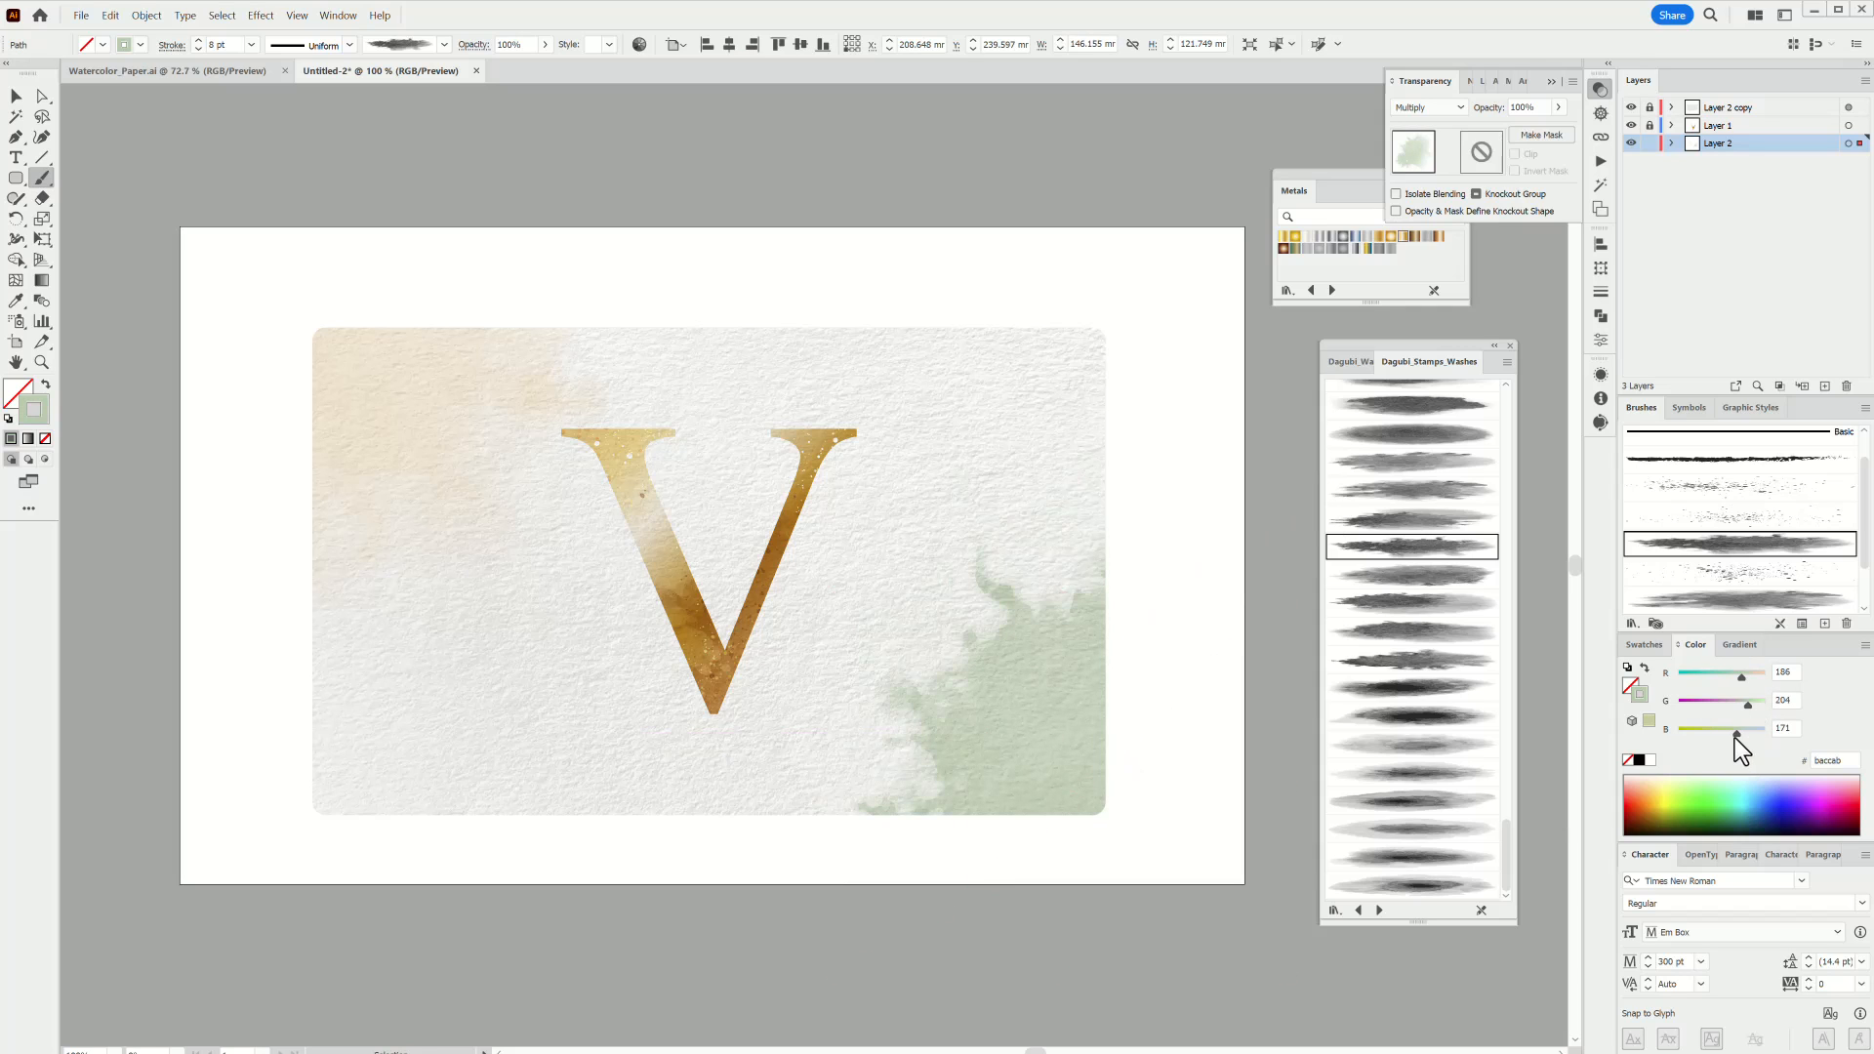
left_click(1115, 883, "ctrl")
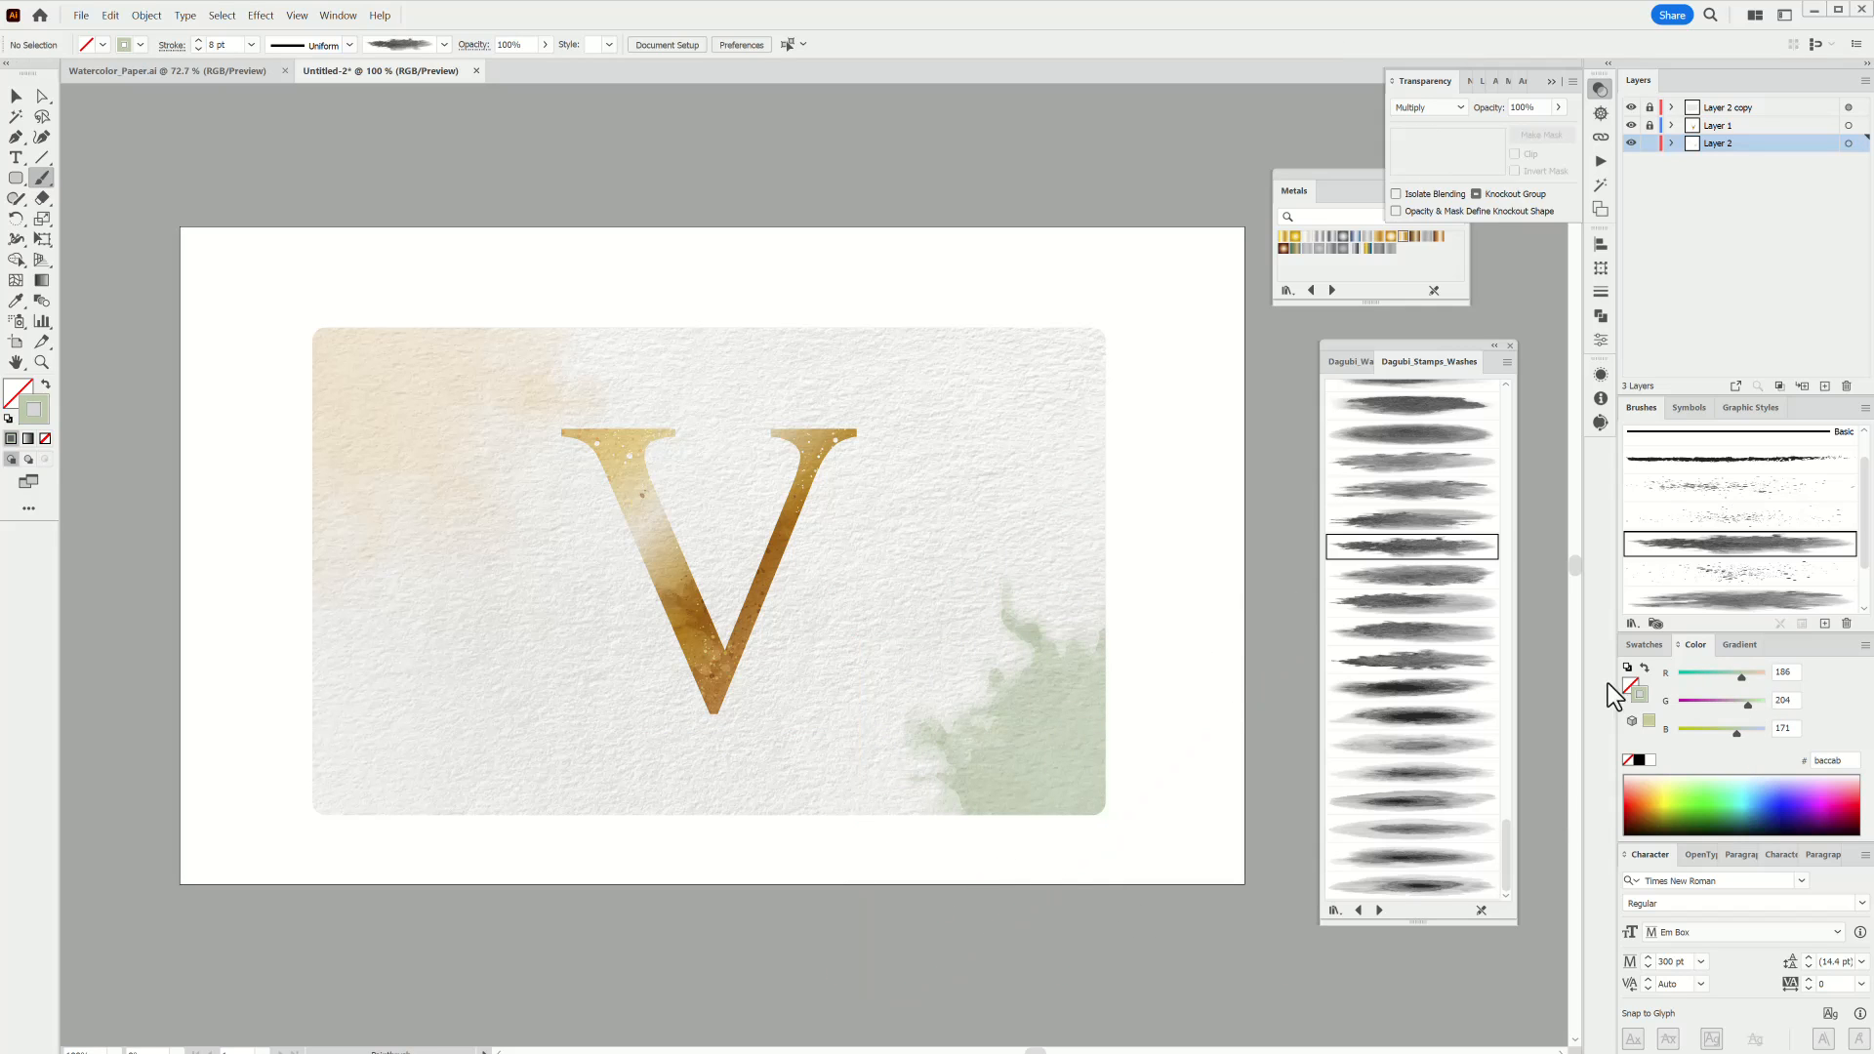
Load the Dagubi_Long_Strokes_129-200 brushes and paint a peach (edccab) stroke diagonally across the card from lower left to upper right.
left_click(1631, 624)
mouse_move(1640, 739)
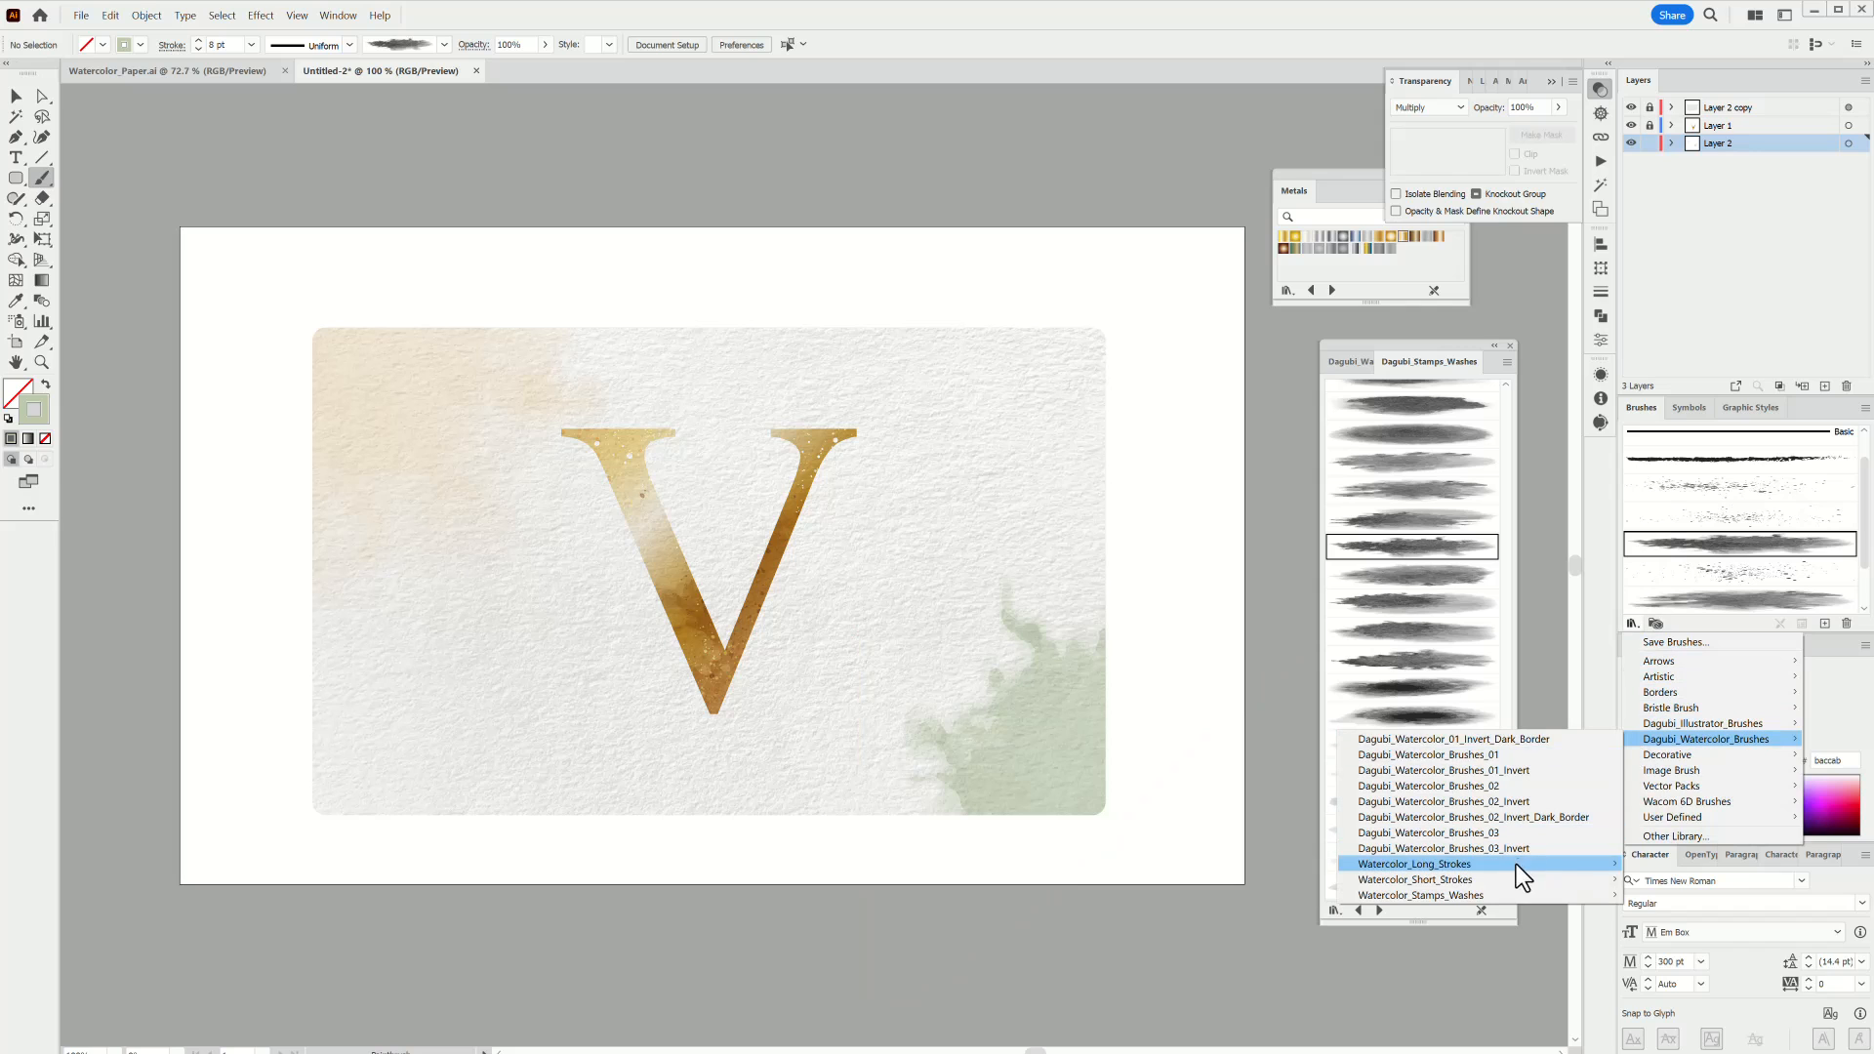
mouse_move(1515, 863)
left_click(1677, 881)
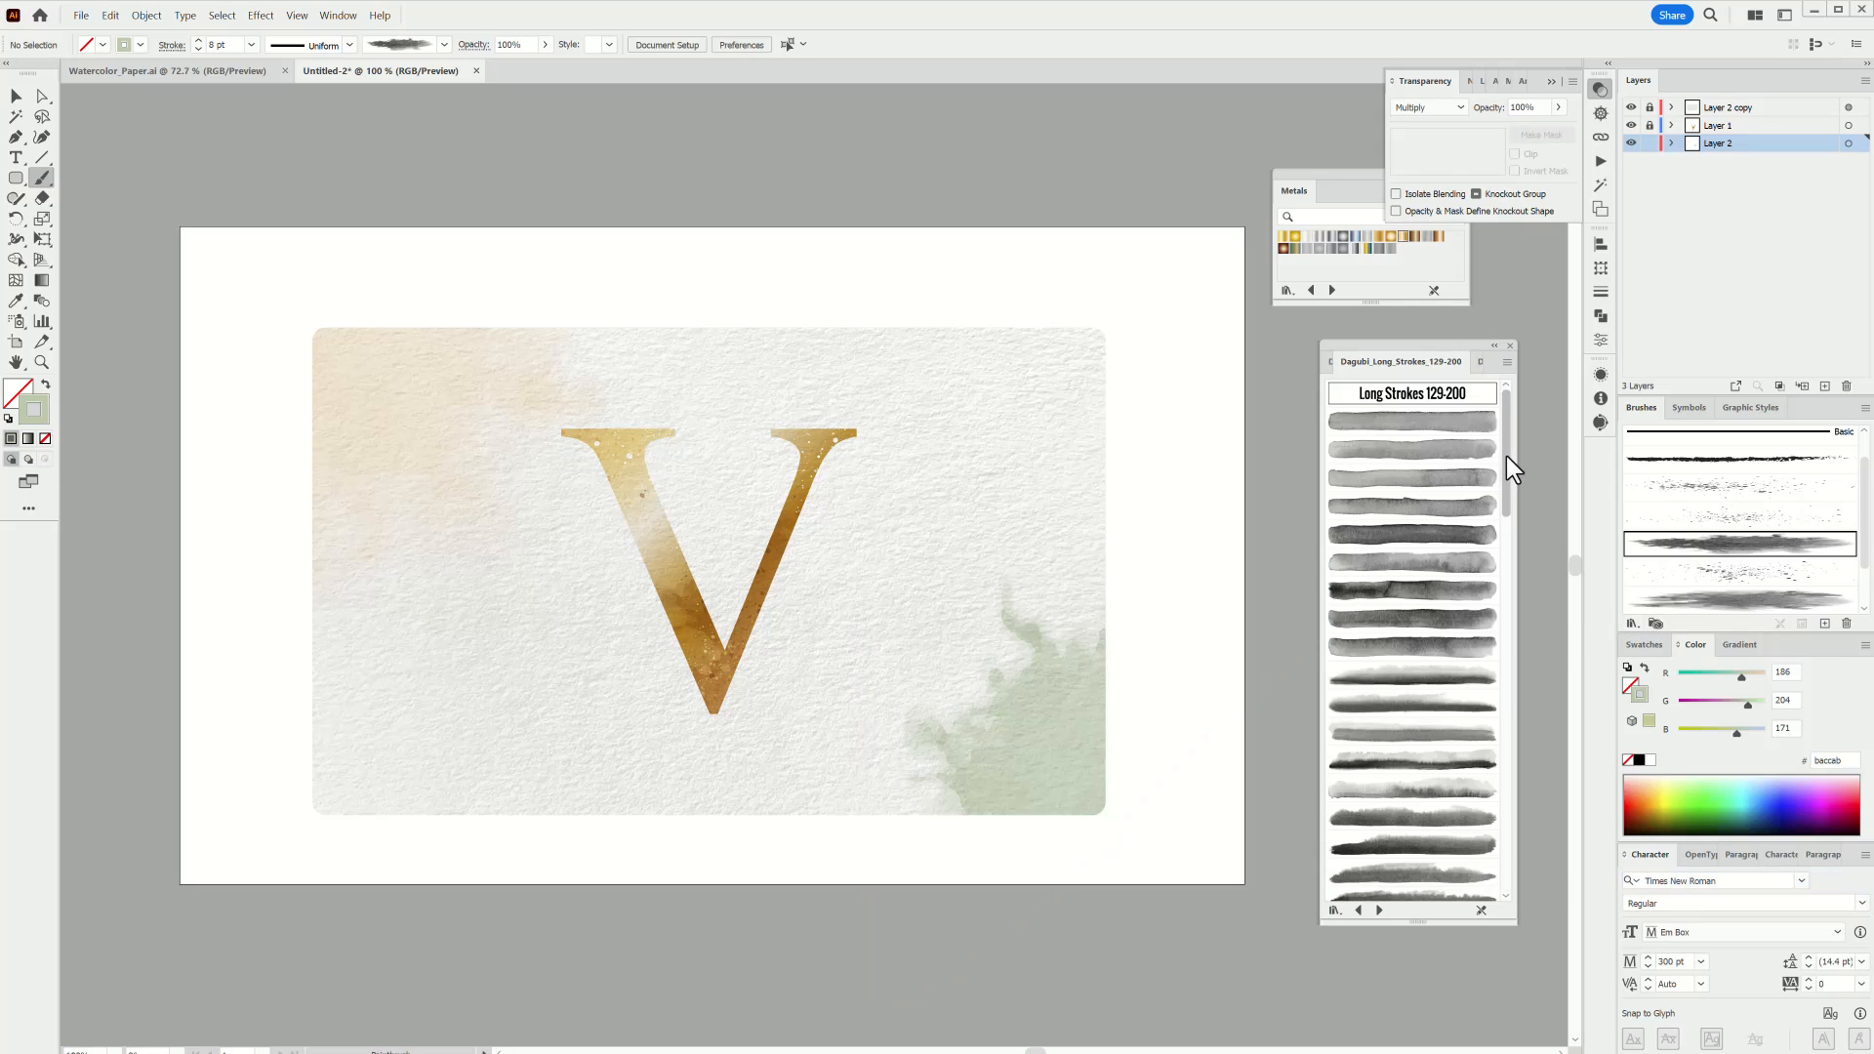
left_click_drag(1507, 455, 1503, 796)
left_click(1403, 709)
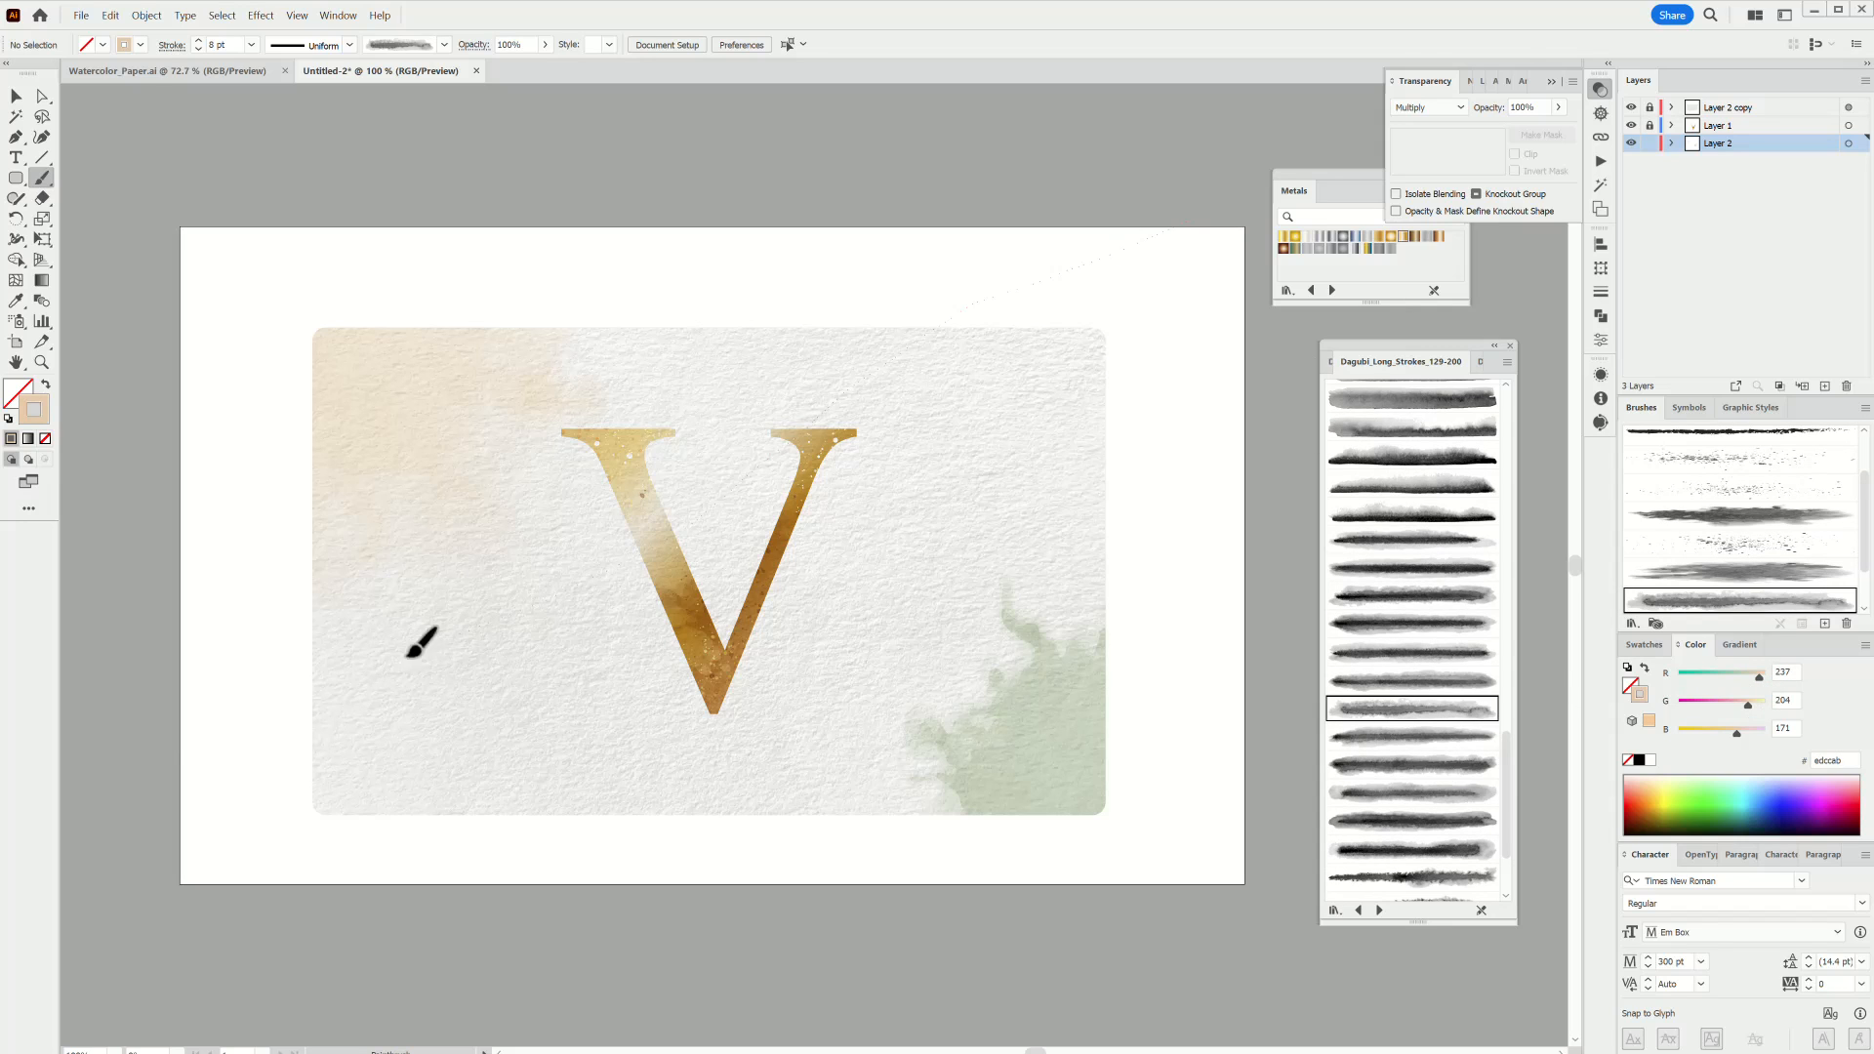
left_click_drag(161, 780, 1190, 248)
Reduce the diagonal peach stroke to 4 pt, lighten it to f4e1ce, and move it down beside the green wash.
left_click(198, 48)
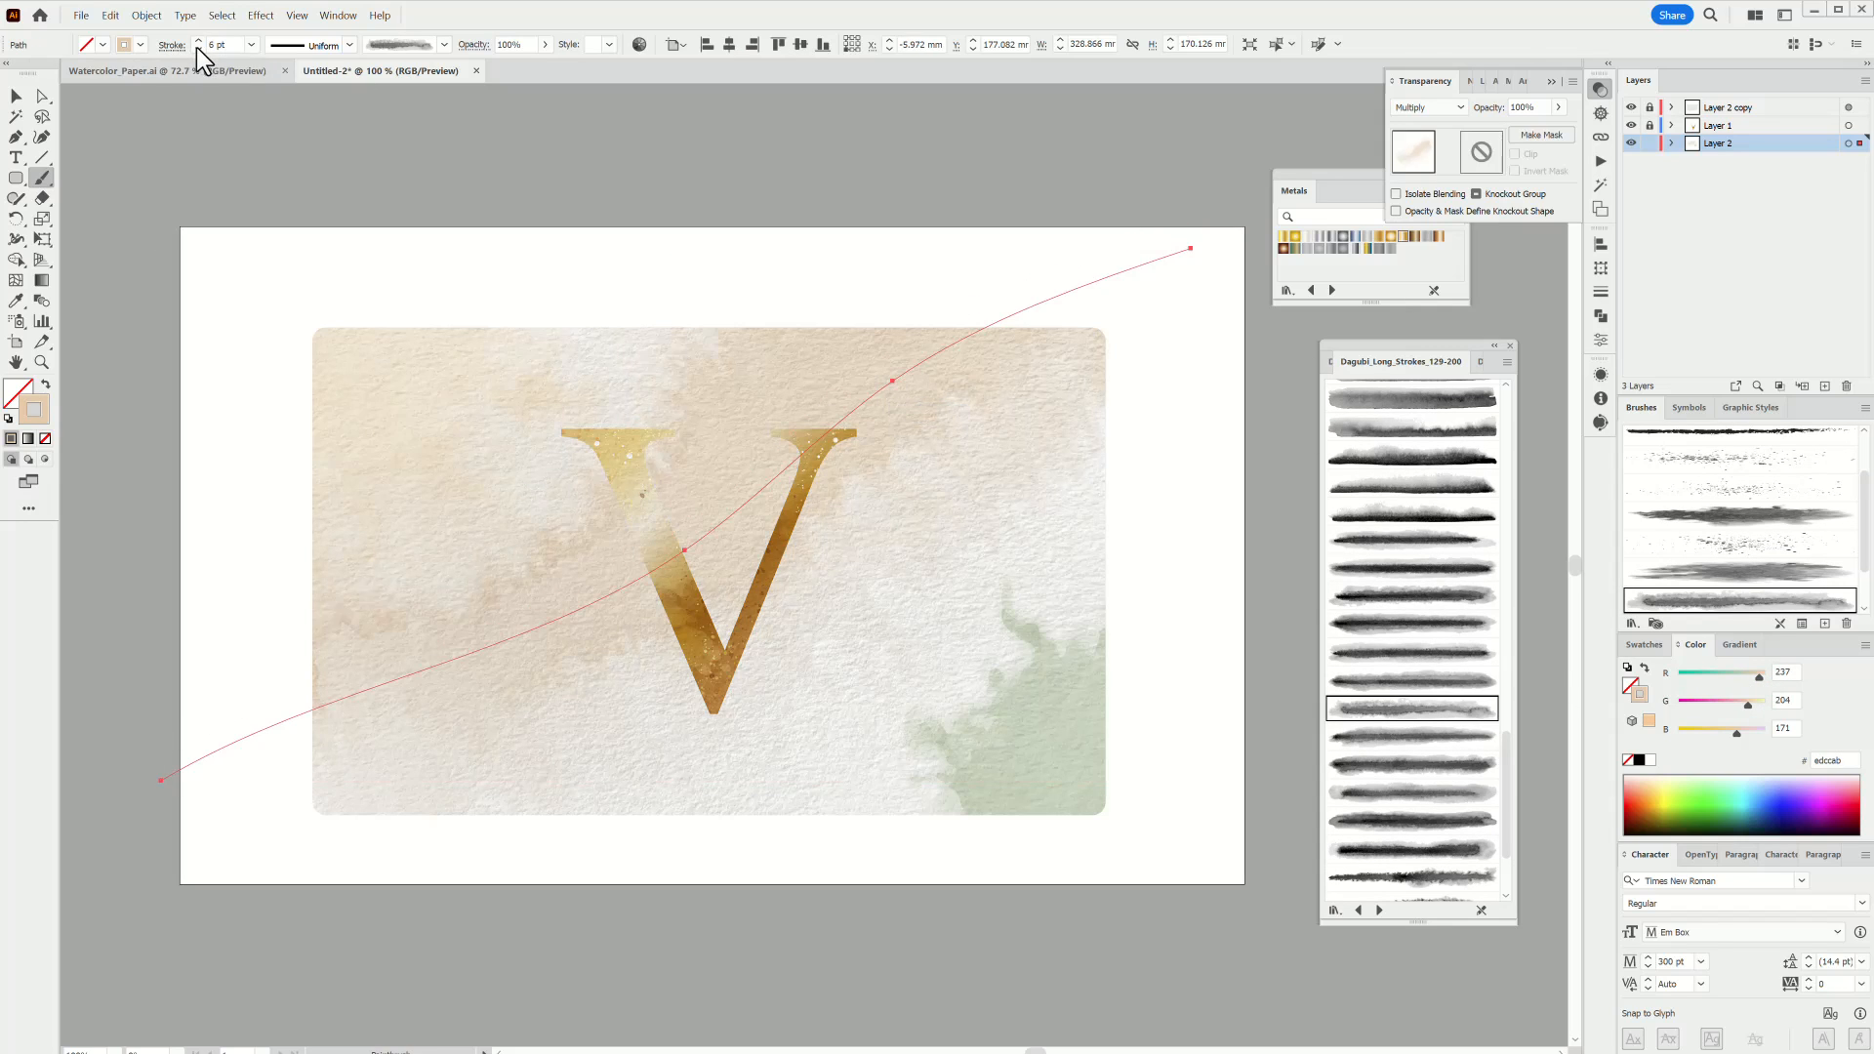
left_click(199, 48)
left_click_drag(898, 377, 980, 506)
left_click_drag(1753, 706, 1758, 706)
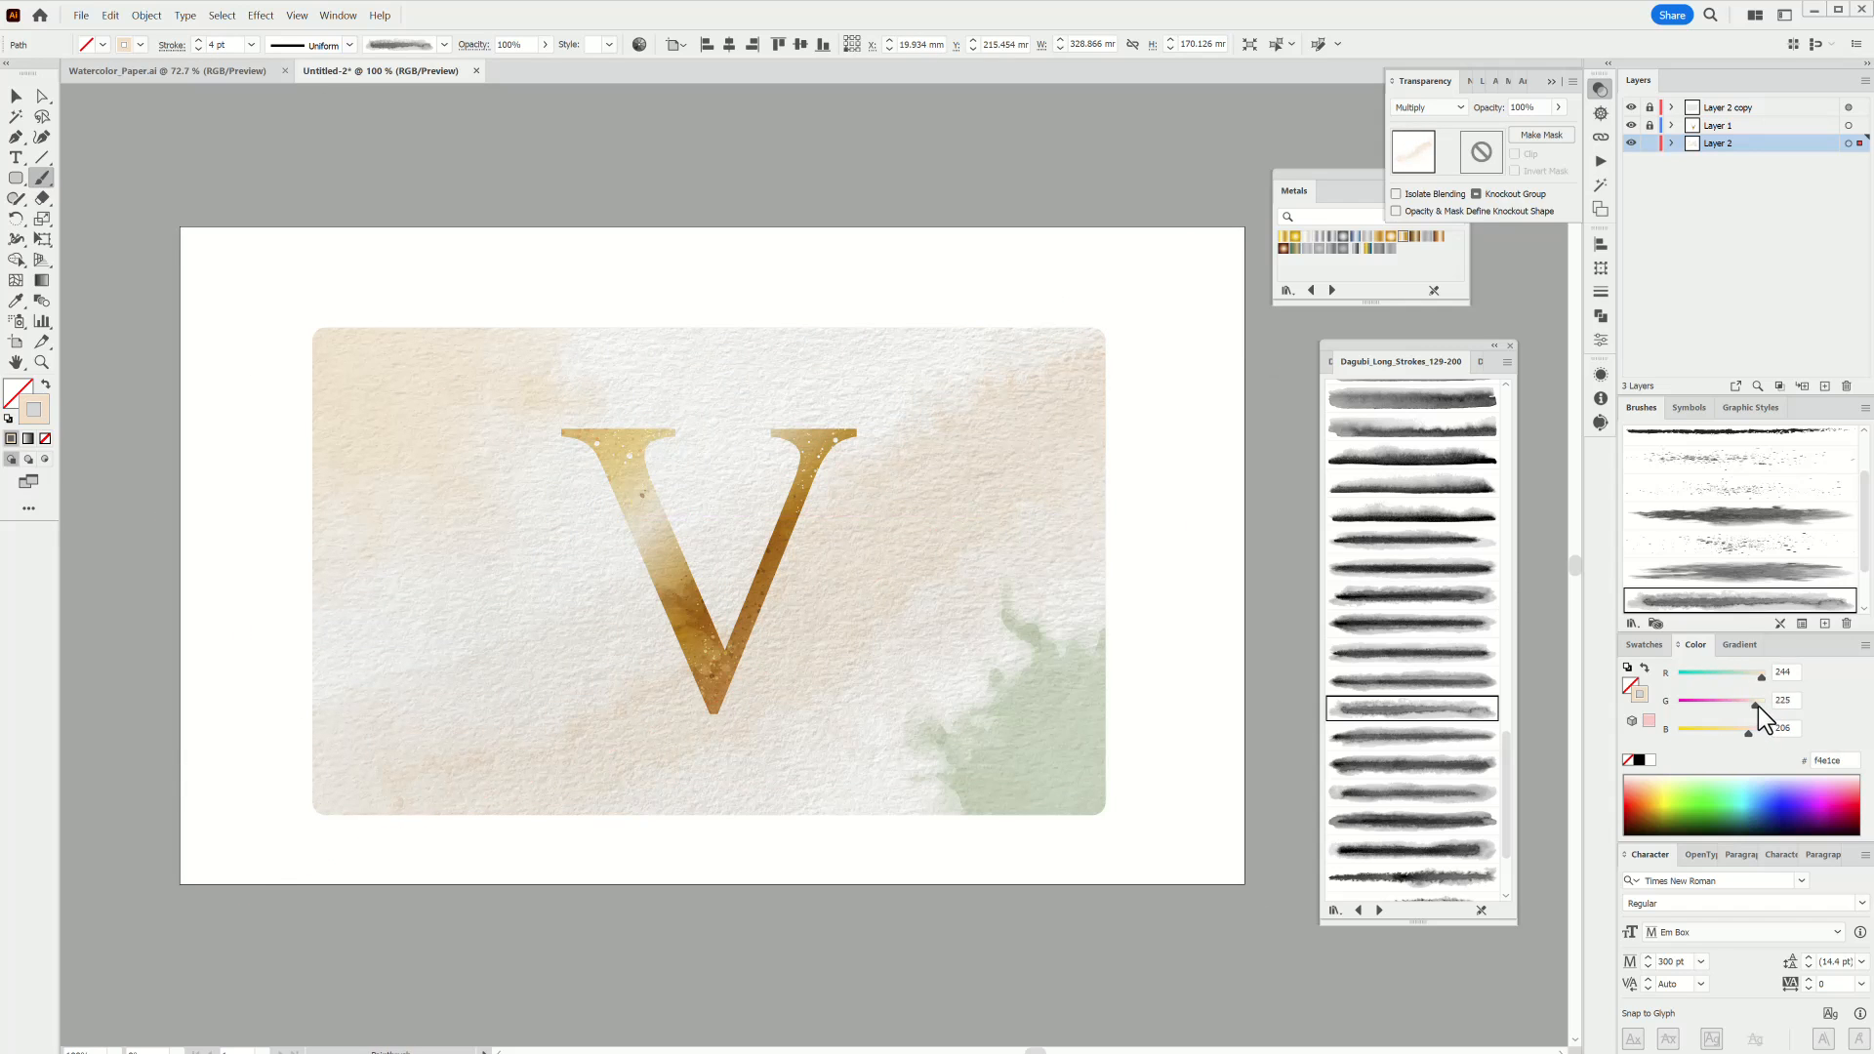
left_click_drag(1010, 464, 1067, 547)
left_click(1292, 127, "ctrl")
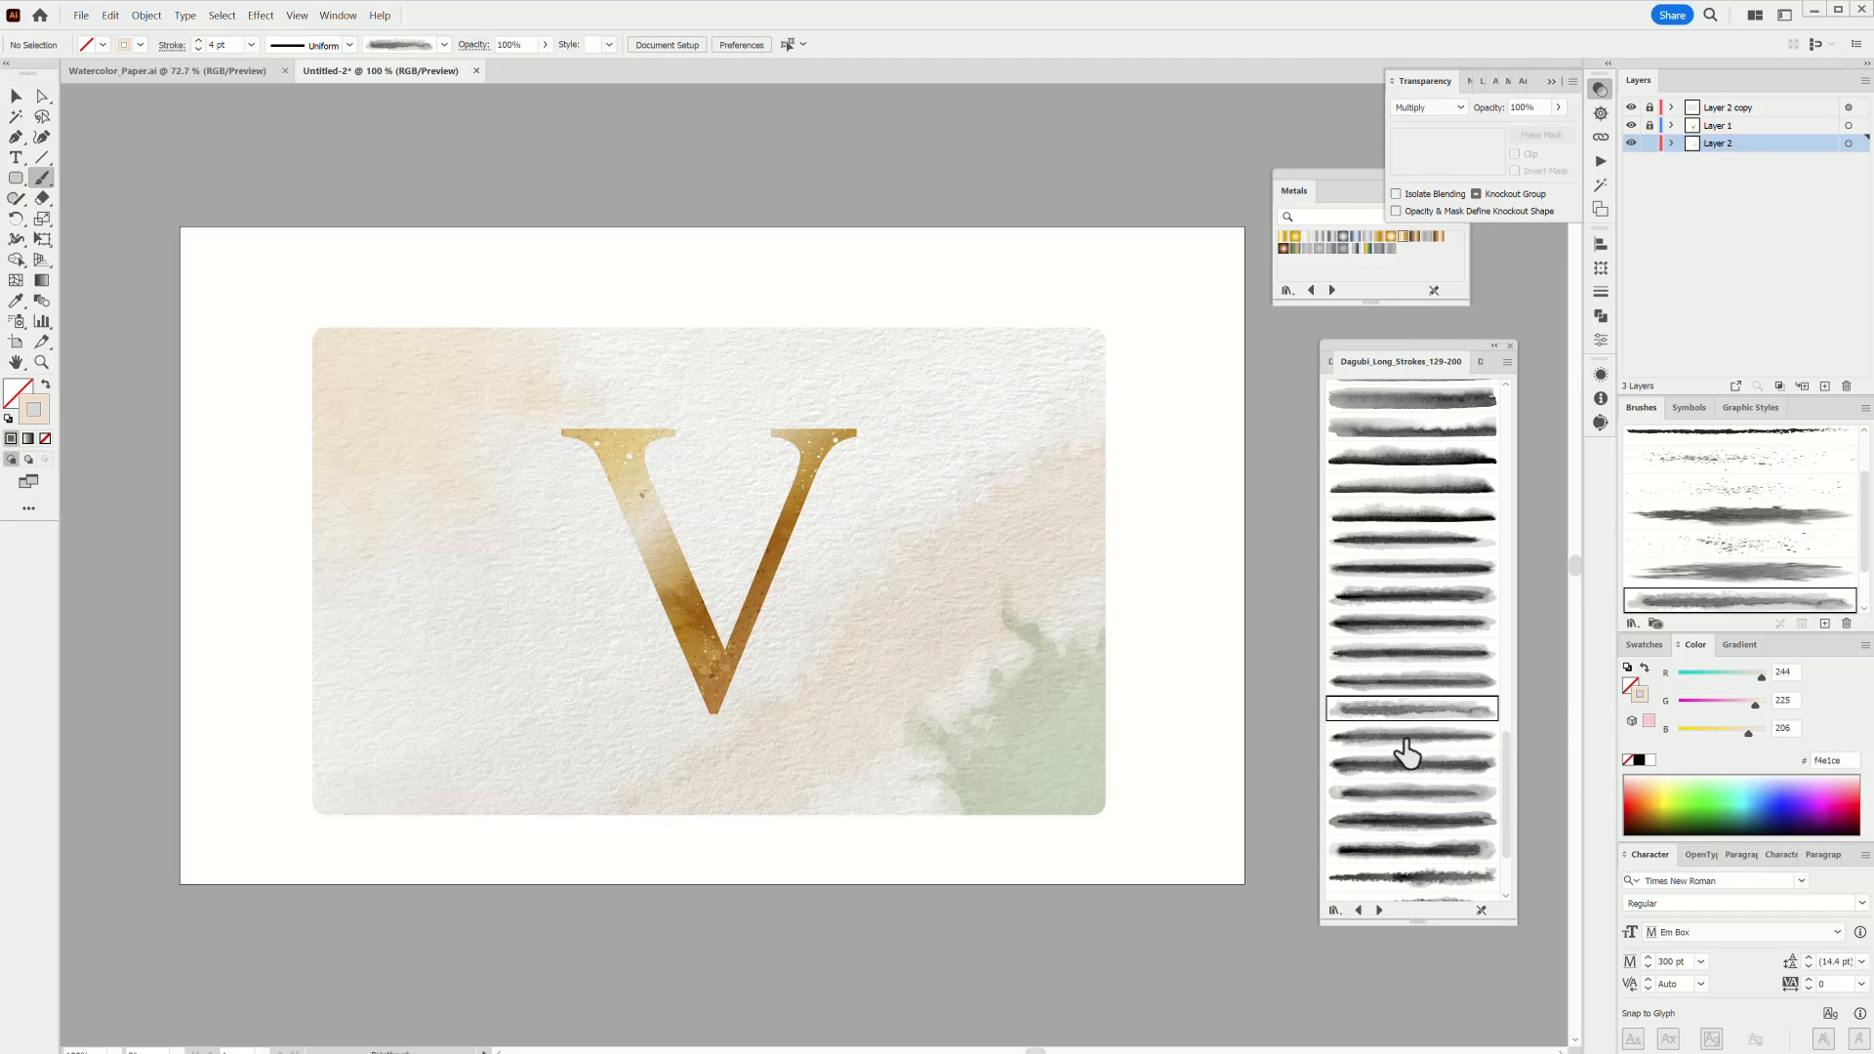
Paint a second 4 pt diagonal stroke across the V with another long-stroke brush and reverse its path direction.
scroll(1407, 751, "down", 4)
left_click(1422, 493)
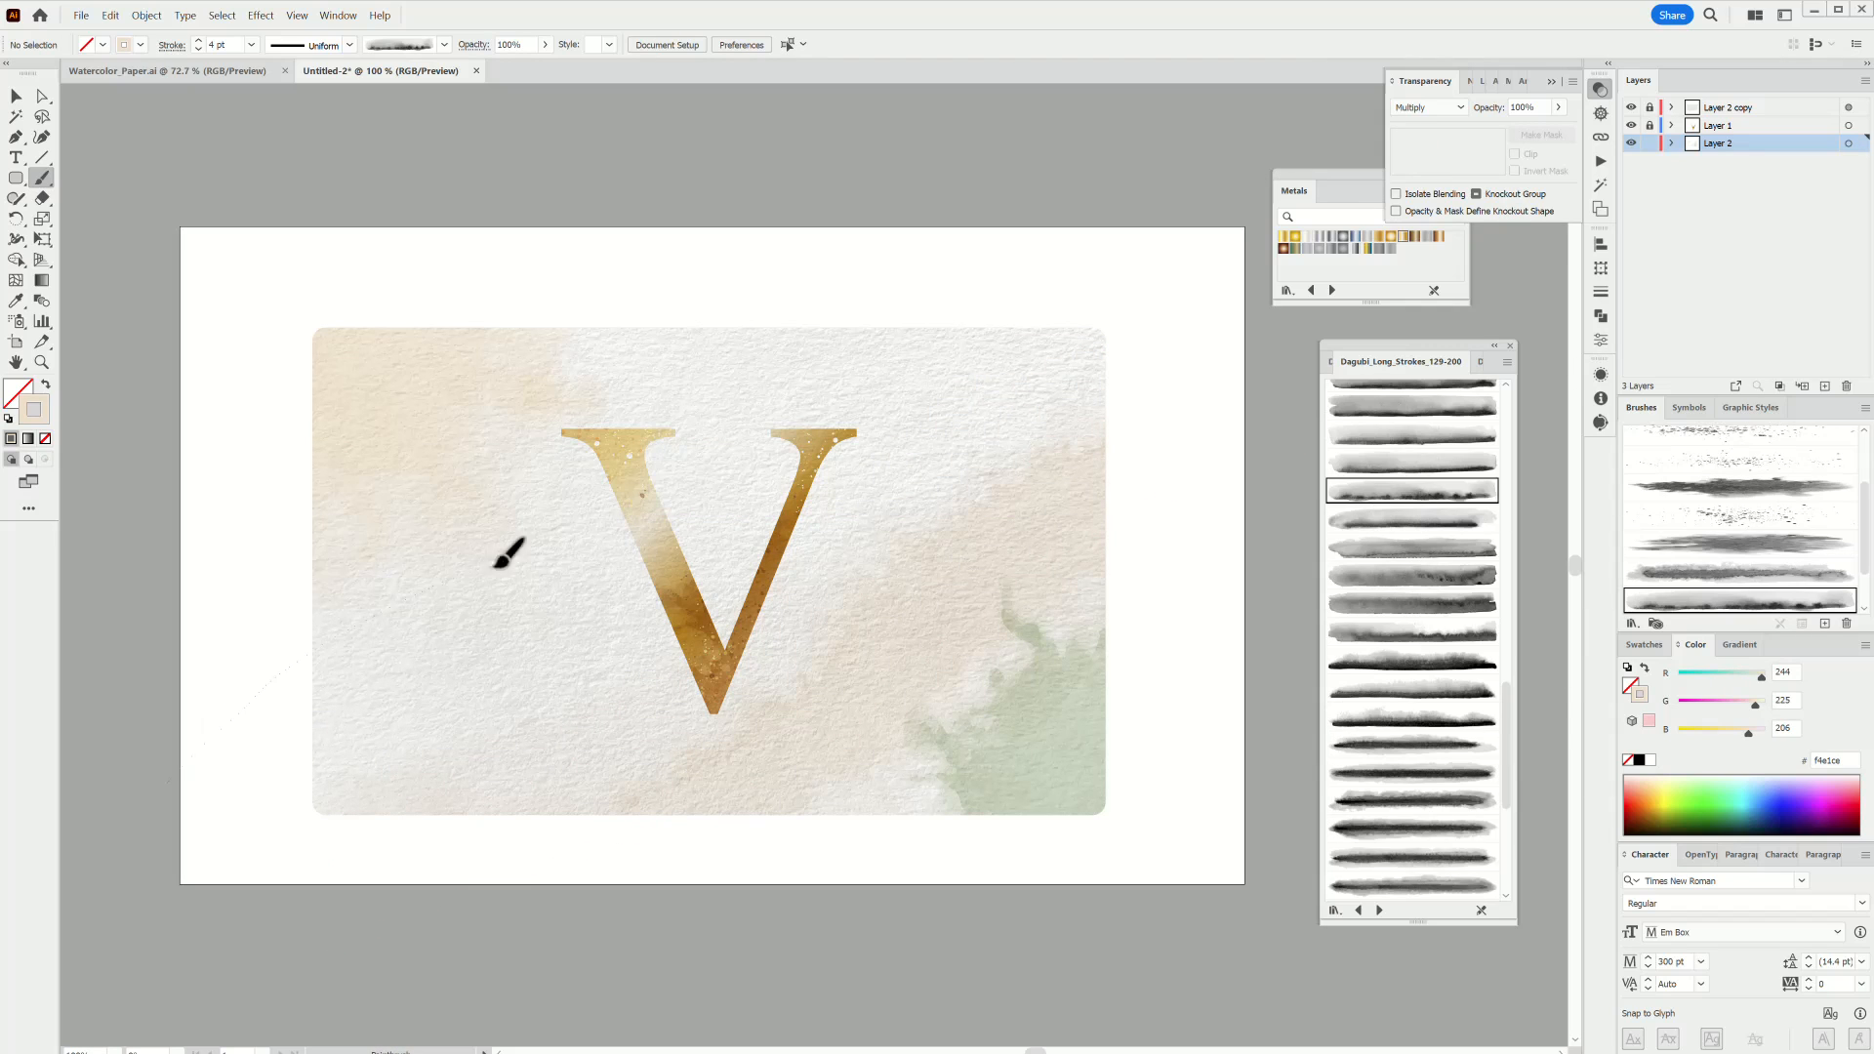
left_click_drag(1125, 277, 1103, 254)
left_click(146, 16)
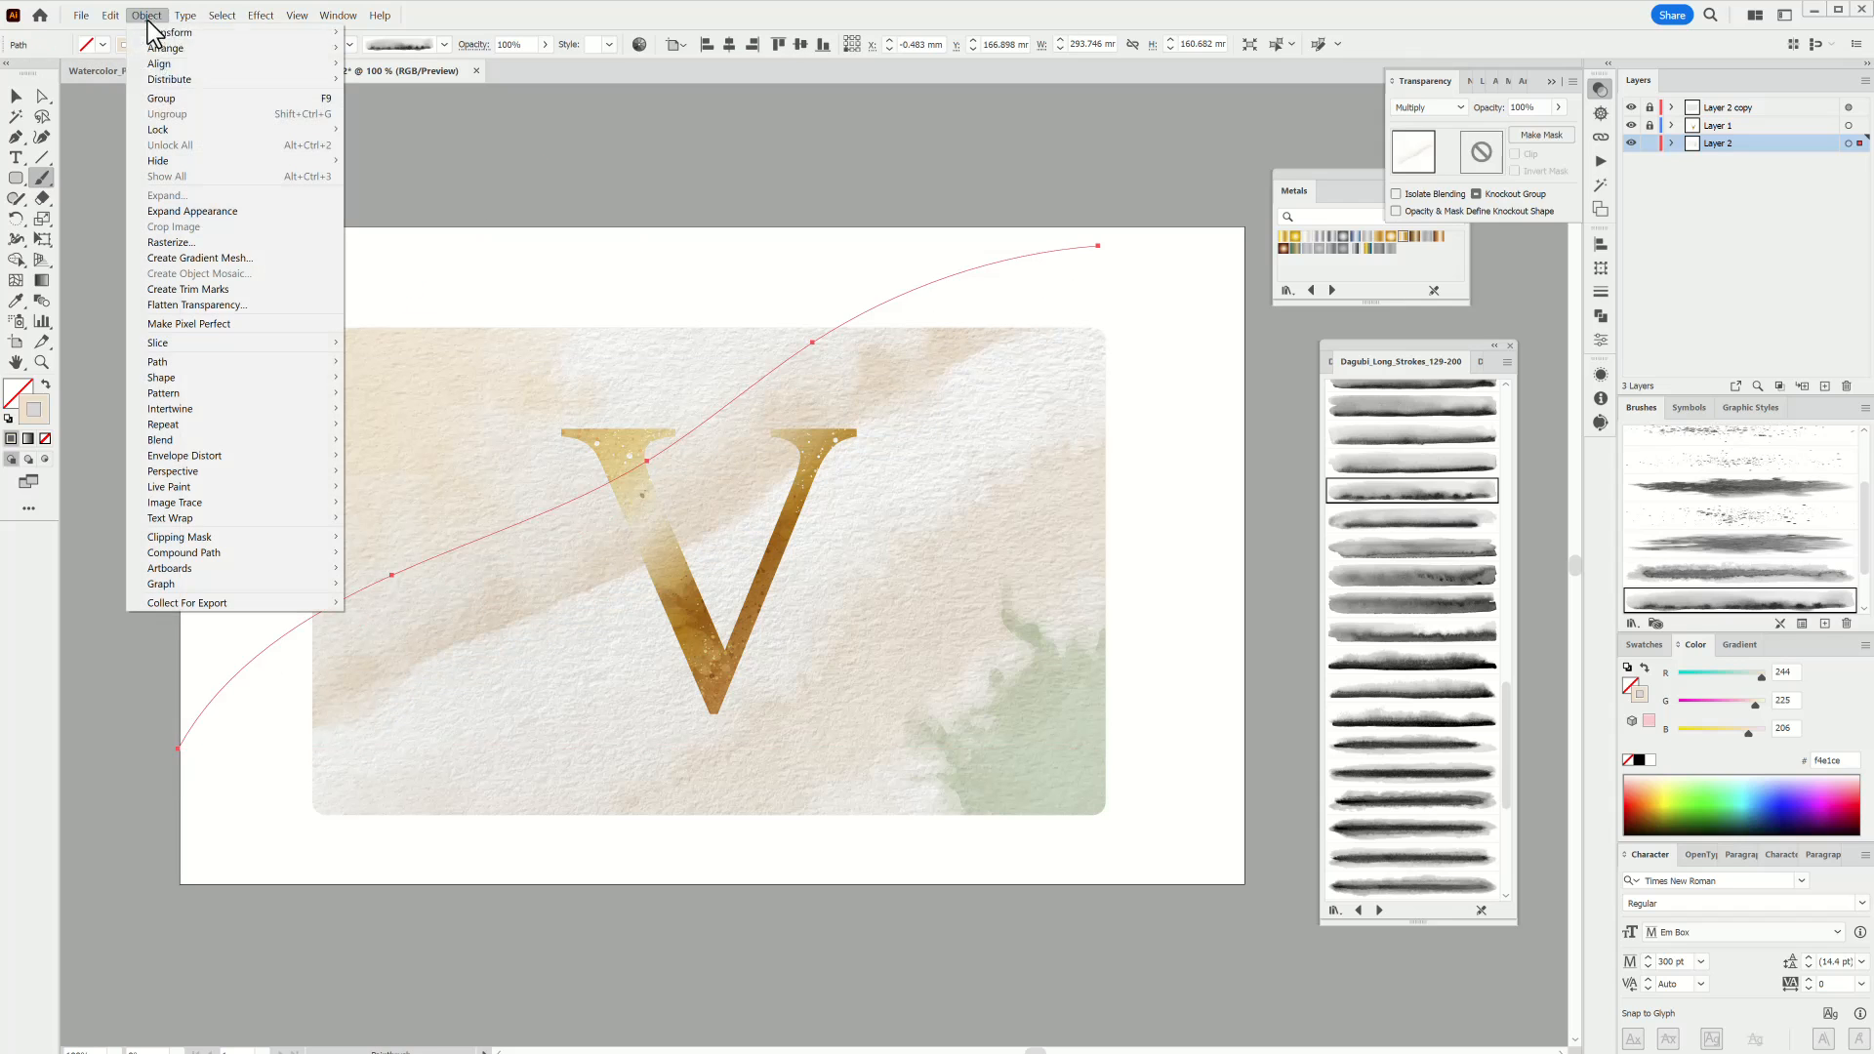
mouse_move(254, 362)
left_click(412, 427)
Move the reversed stroke down and rotate it clockwise so it runs flatter across the card behind the V.
mouse_move(507, 489)
left_mouse_down()
mouse_move(526, 494)
mouse_move(537, 589)
left_mouse_up()
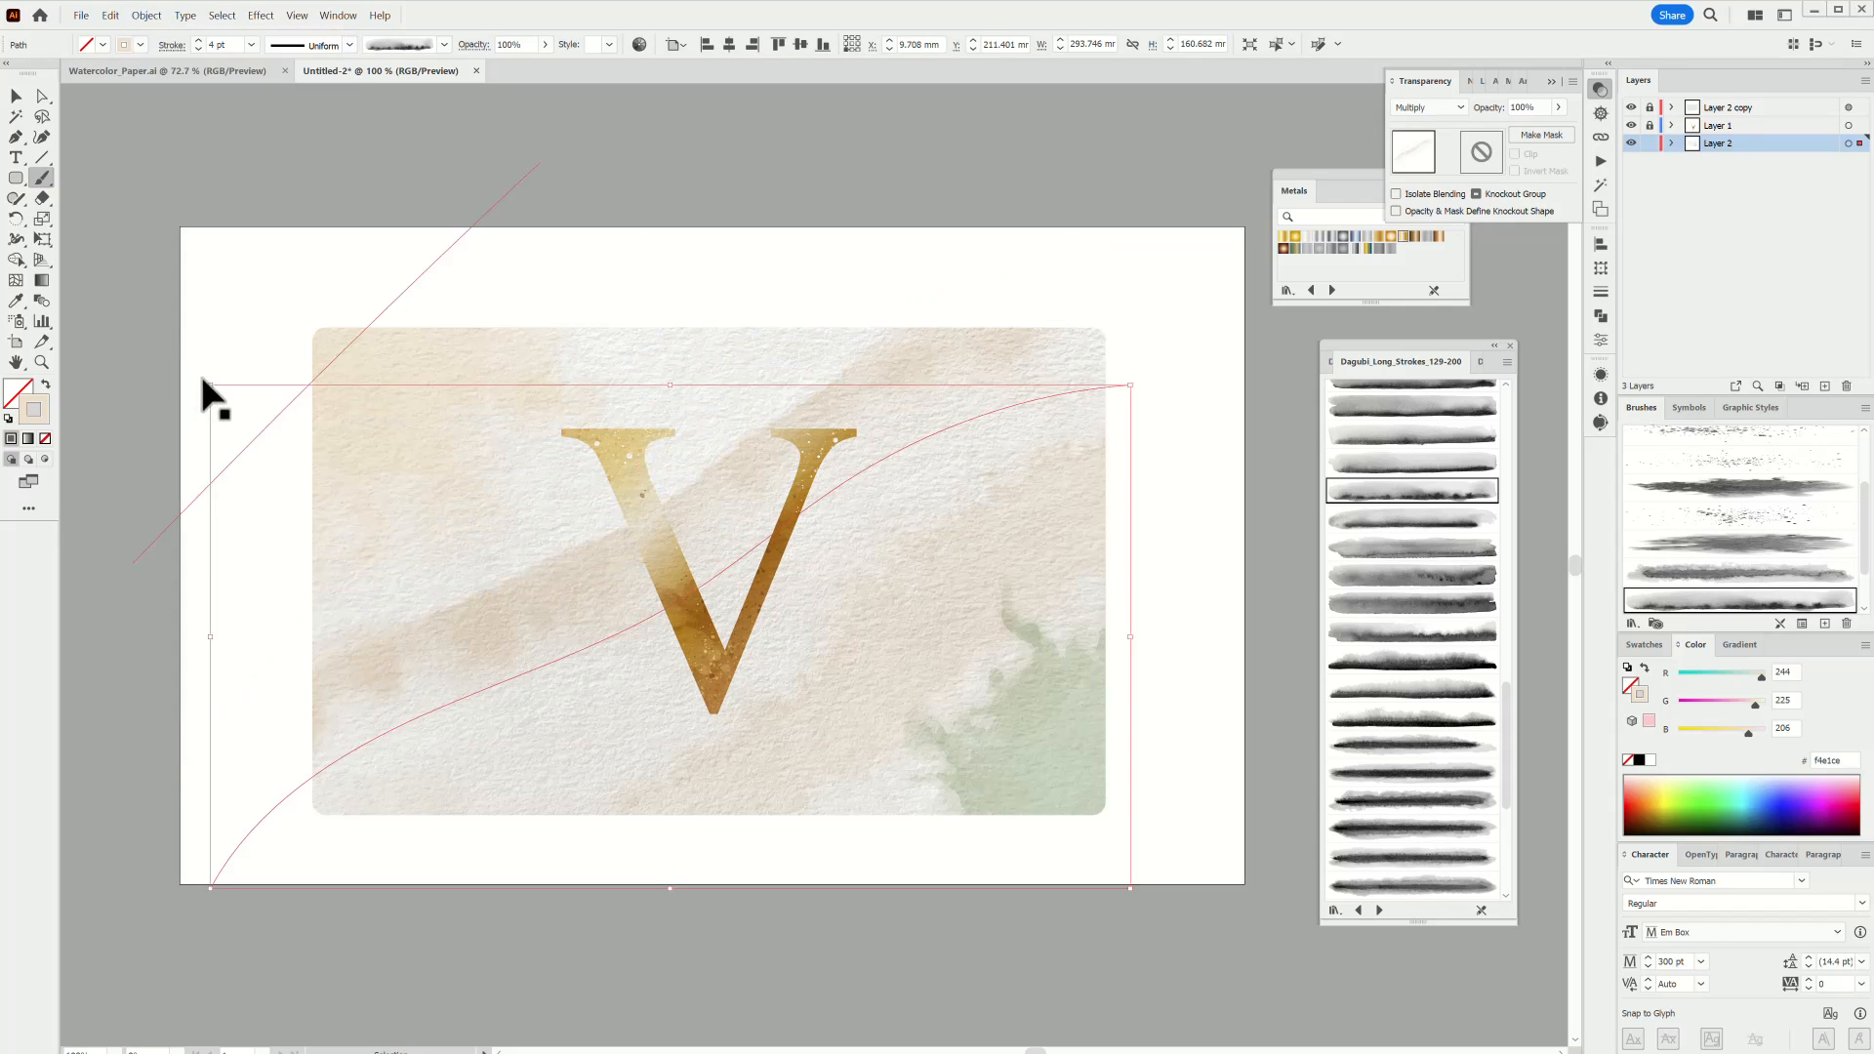
left_click_drag(201, 395, 296, 259)
left_click_drag(744, 488, 757, 458)
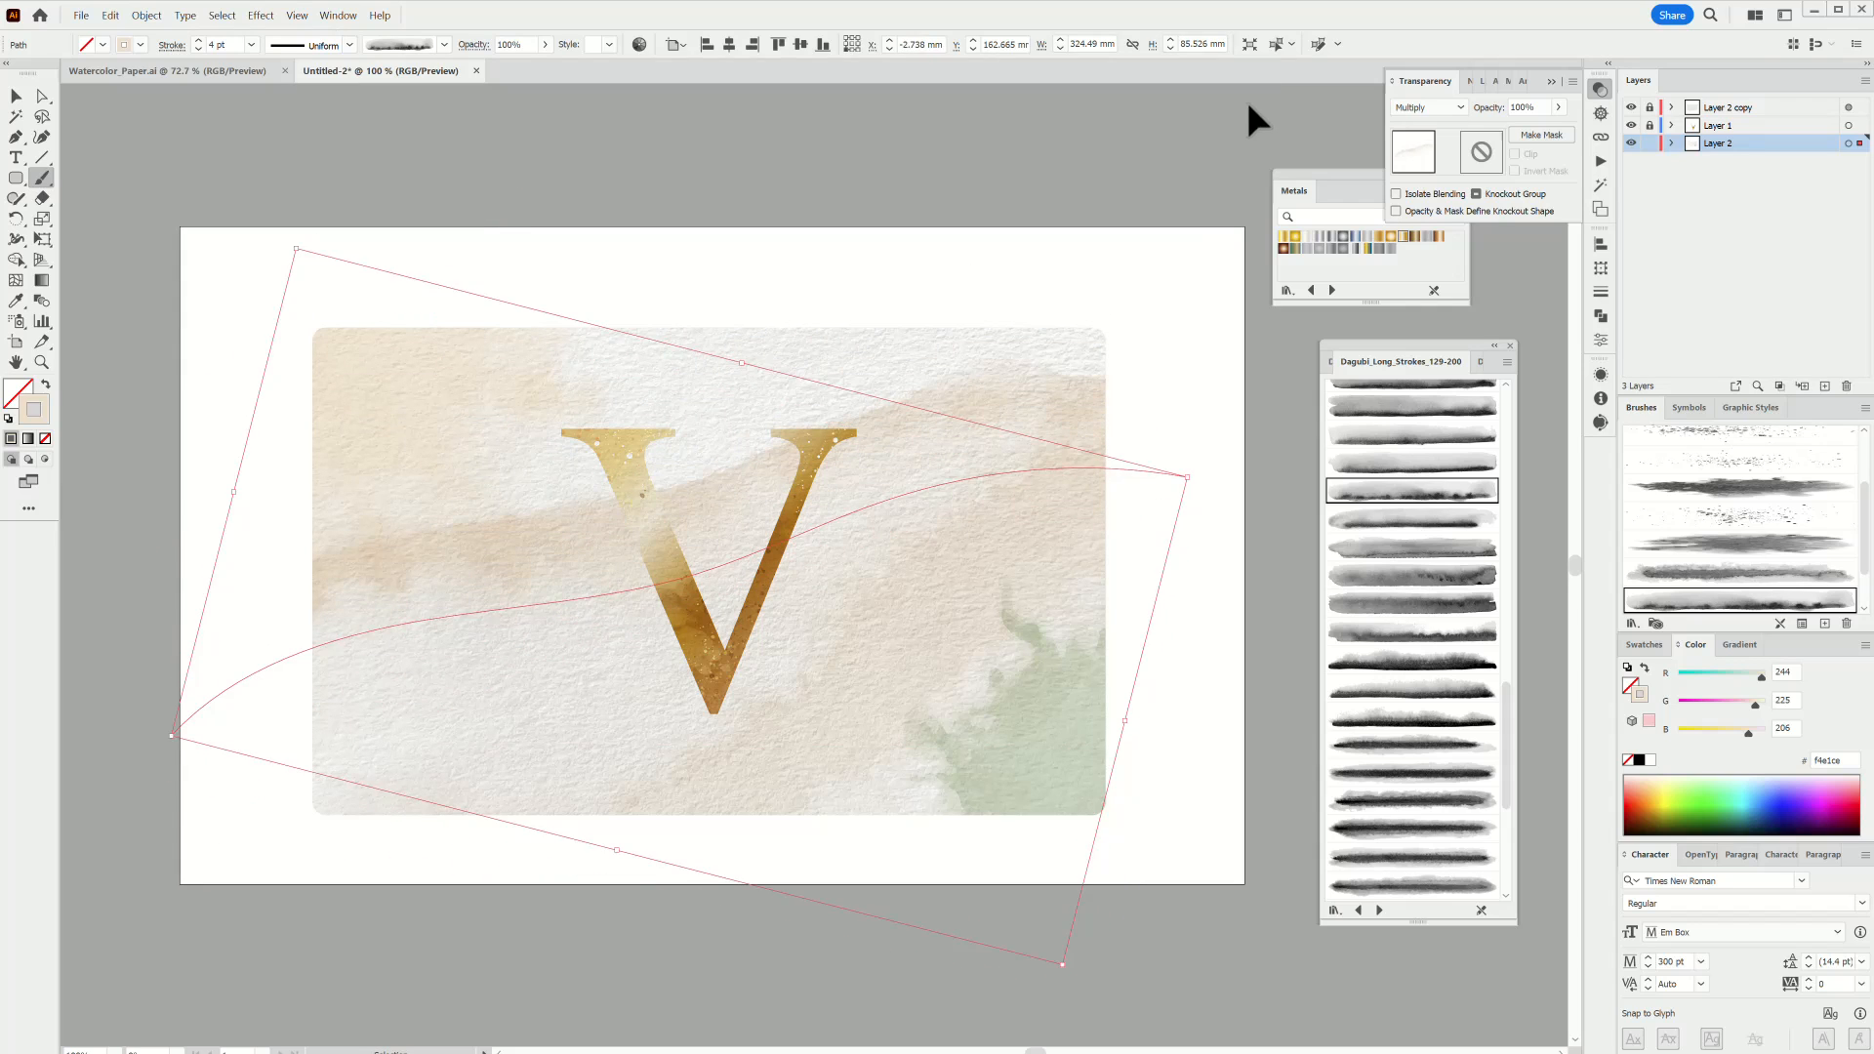
left_click(1253, 107, "ctrl")
Deepen the upper-left wash to a warm orange (ffc68a).
left_click(381, 353, "ctrl")
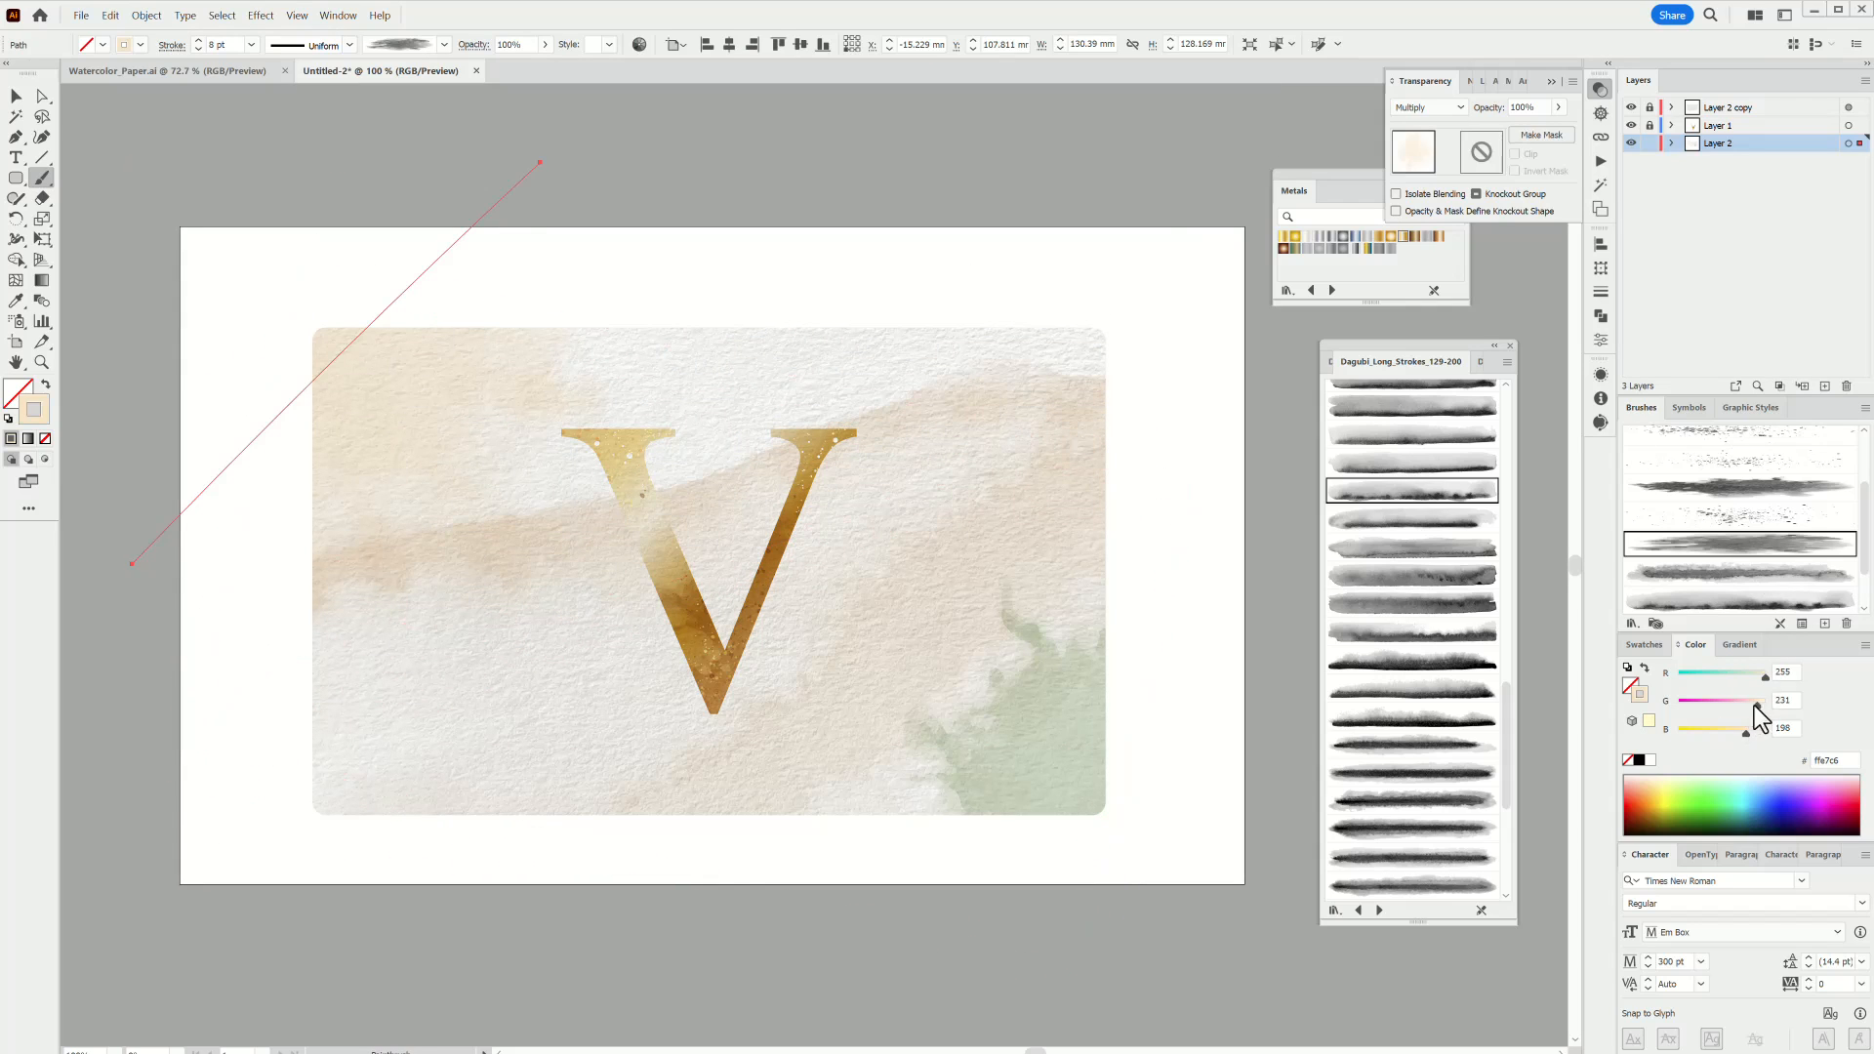
left_click_drag(1753, 705, 1747, 704)
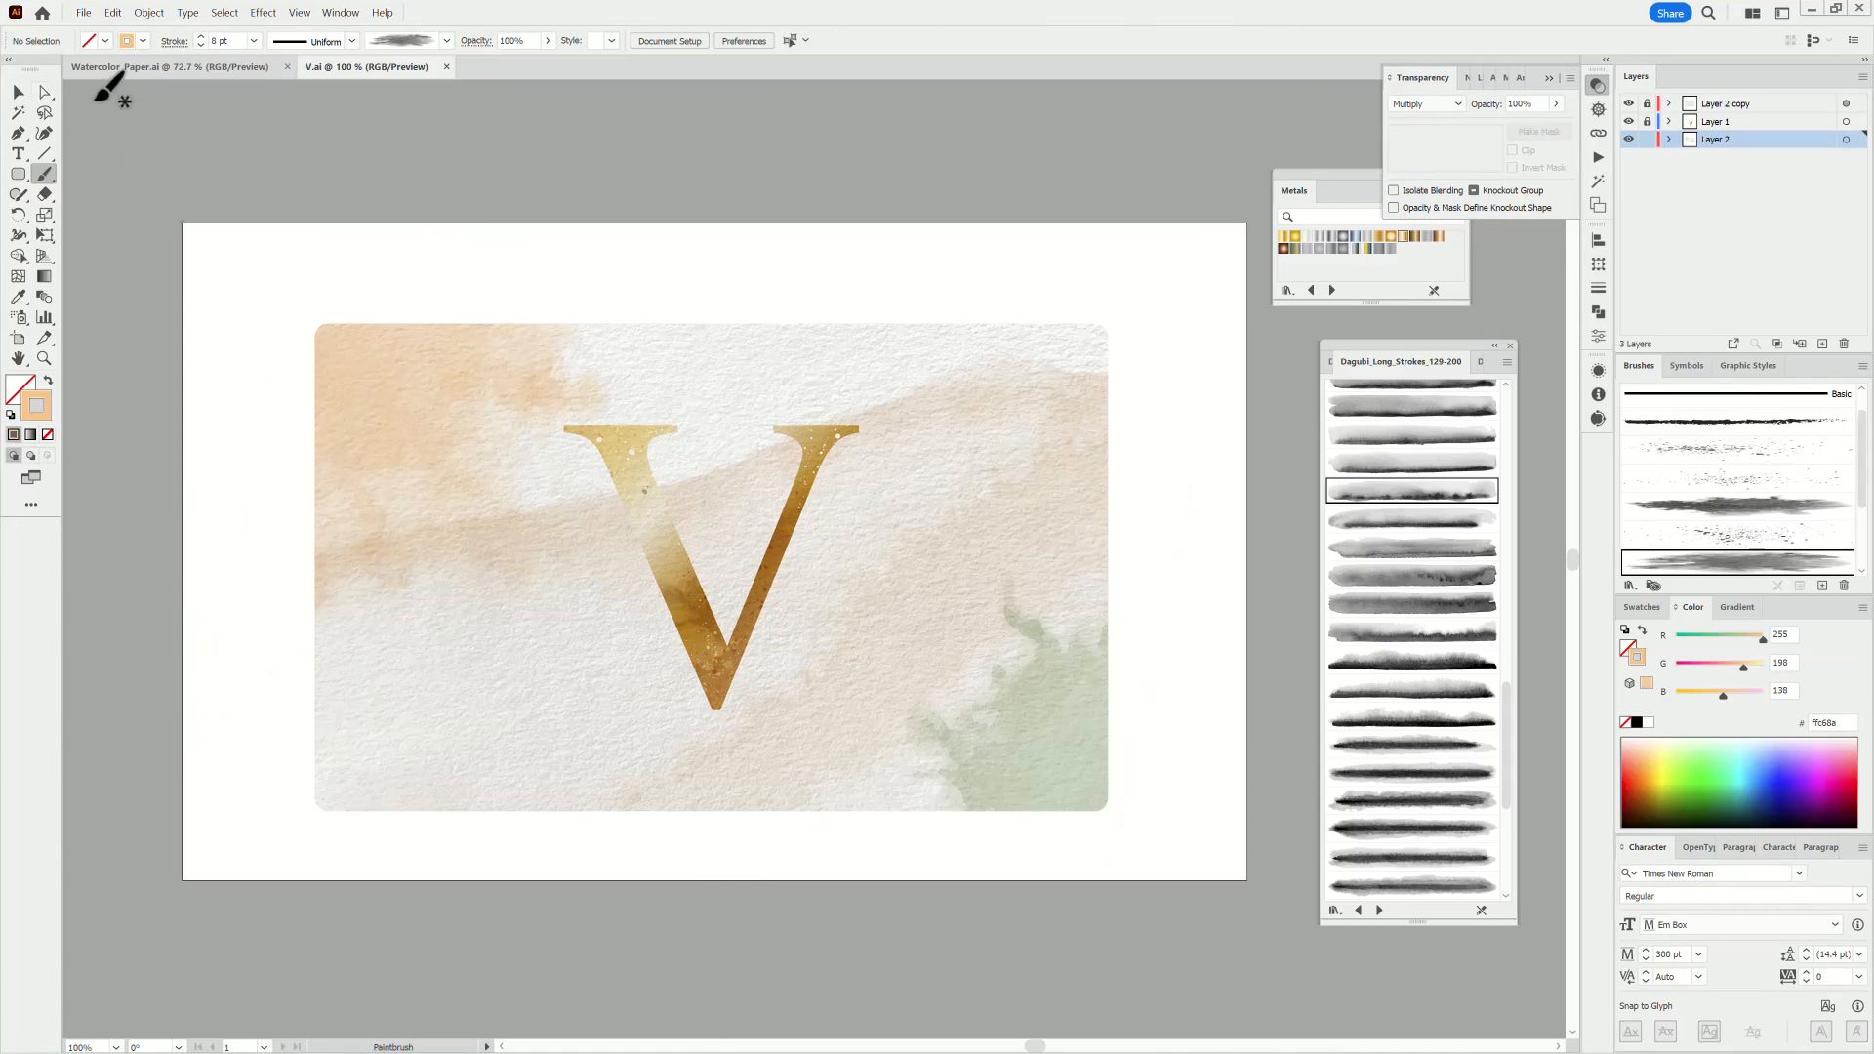
Tint the long stroke behind the V pale pink (ffe8e3) and the diagonal stroke beside the green wash pale lilac.
key("v")
left_click(984, 469)
left_click_drag(1760, 641, 1771, 650)
left_click_drag(1746, 694, 1755, 695)
left_click_drag(1753, 668, 1759, 665)
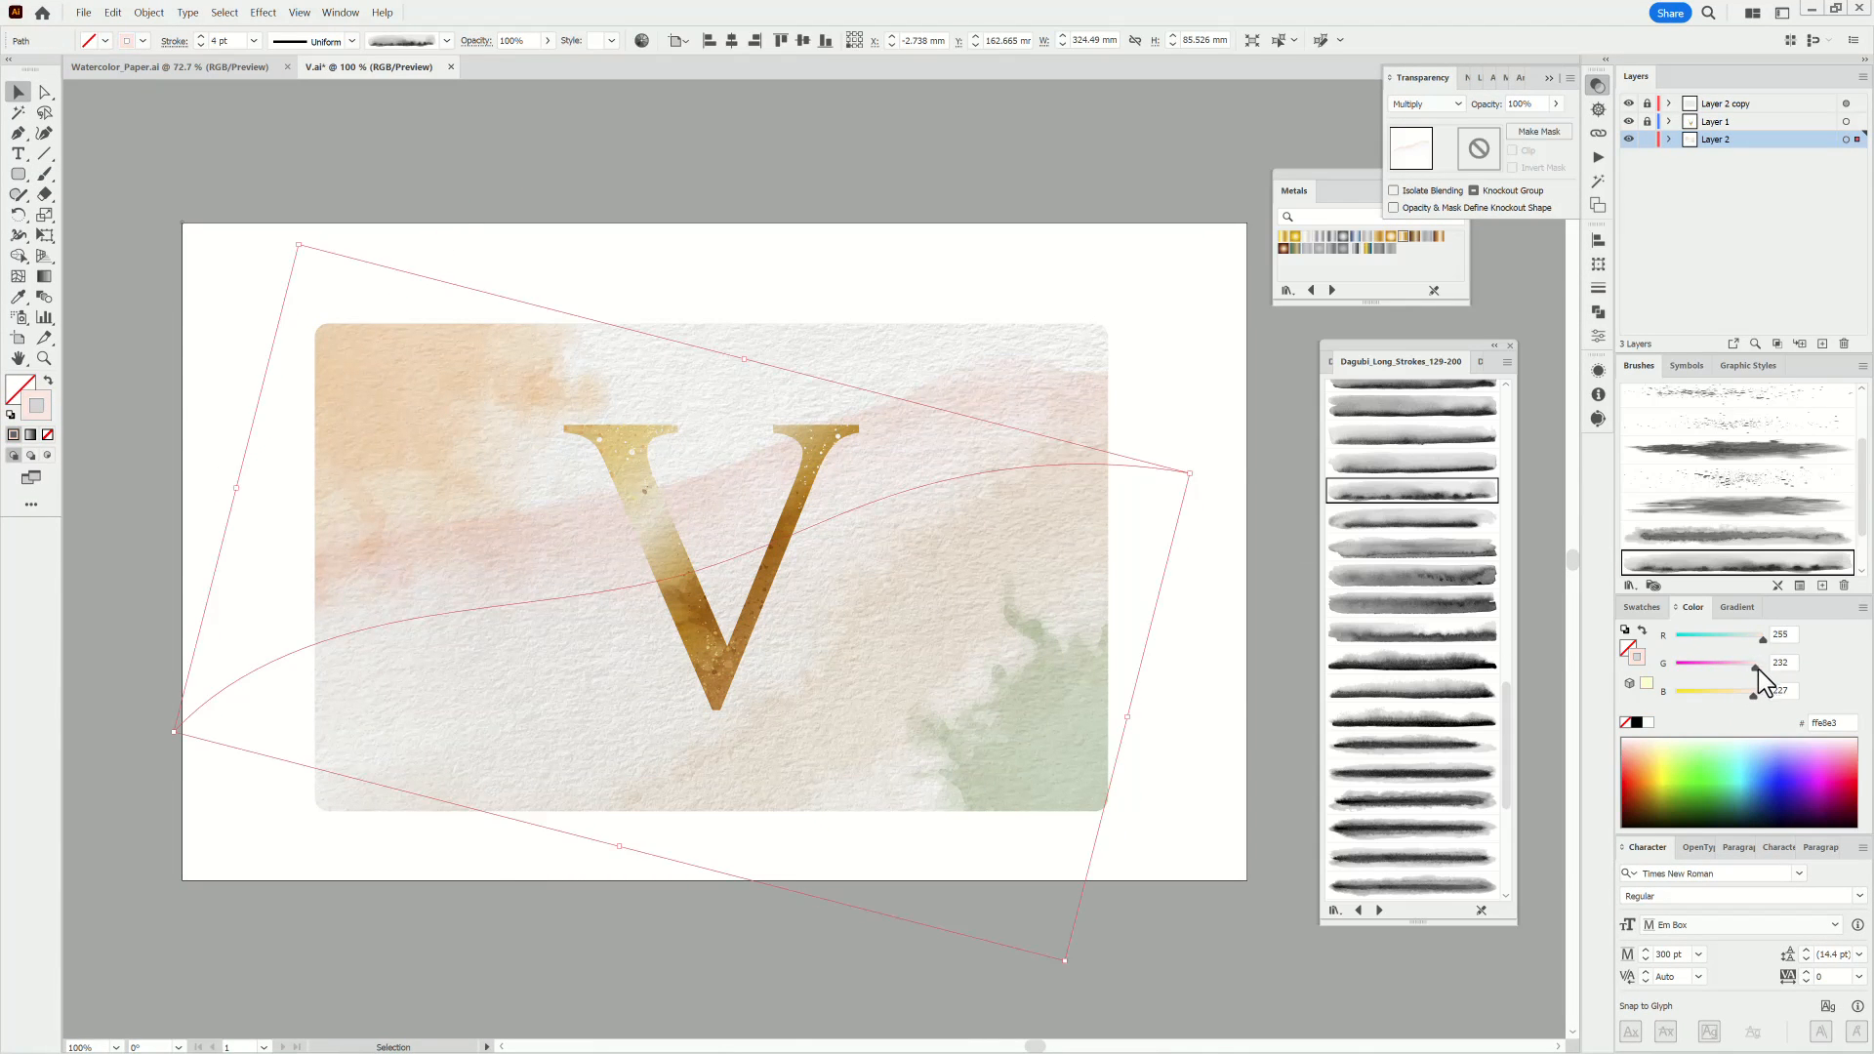
left_click(1035, 556)
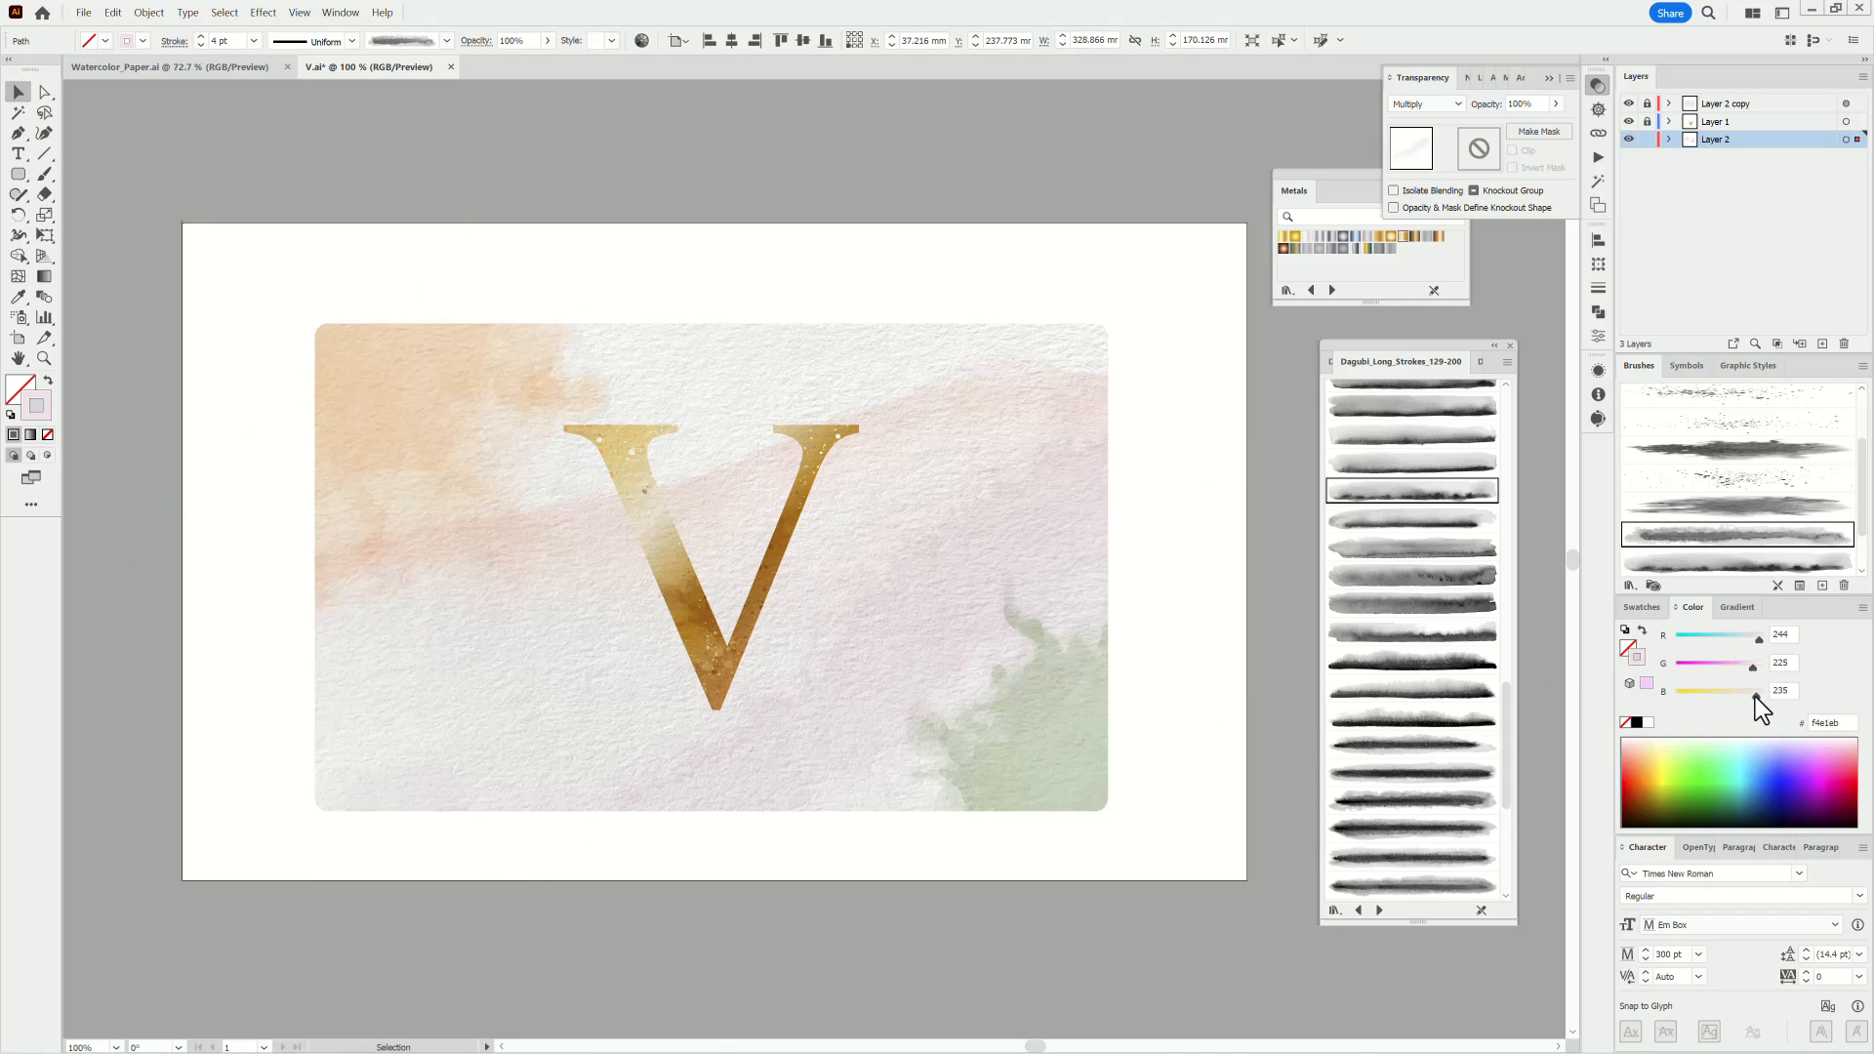
left_click_drag(1755, 697, 1754, 697)
Rotate and reposition the green wash so it runs steeply down the card's lower-right side.
left_click(1074, 780)
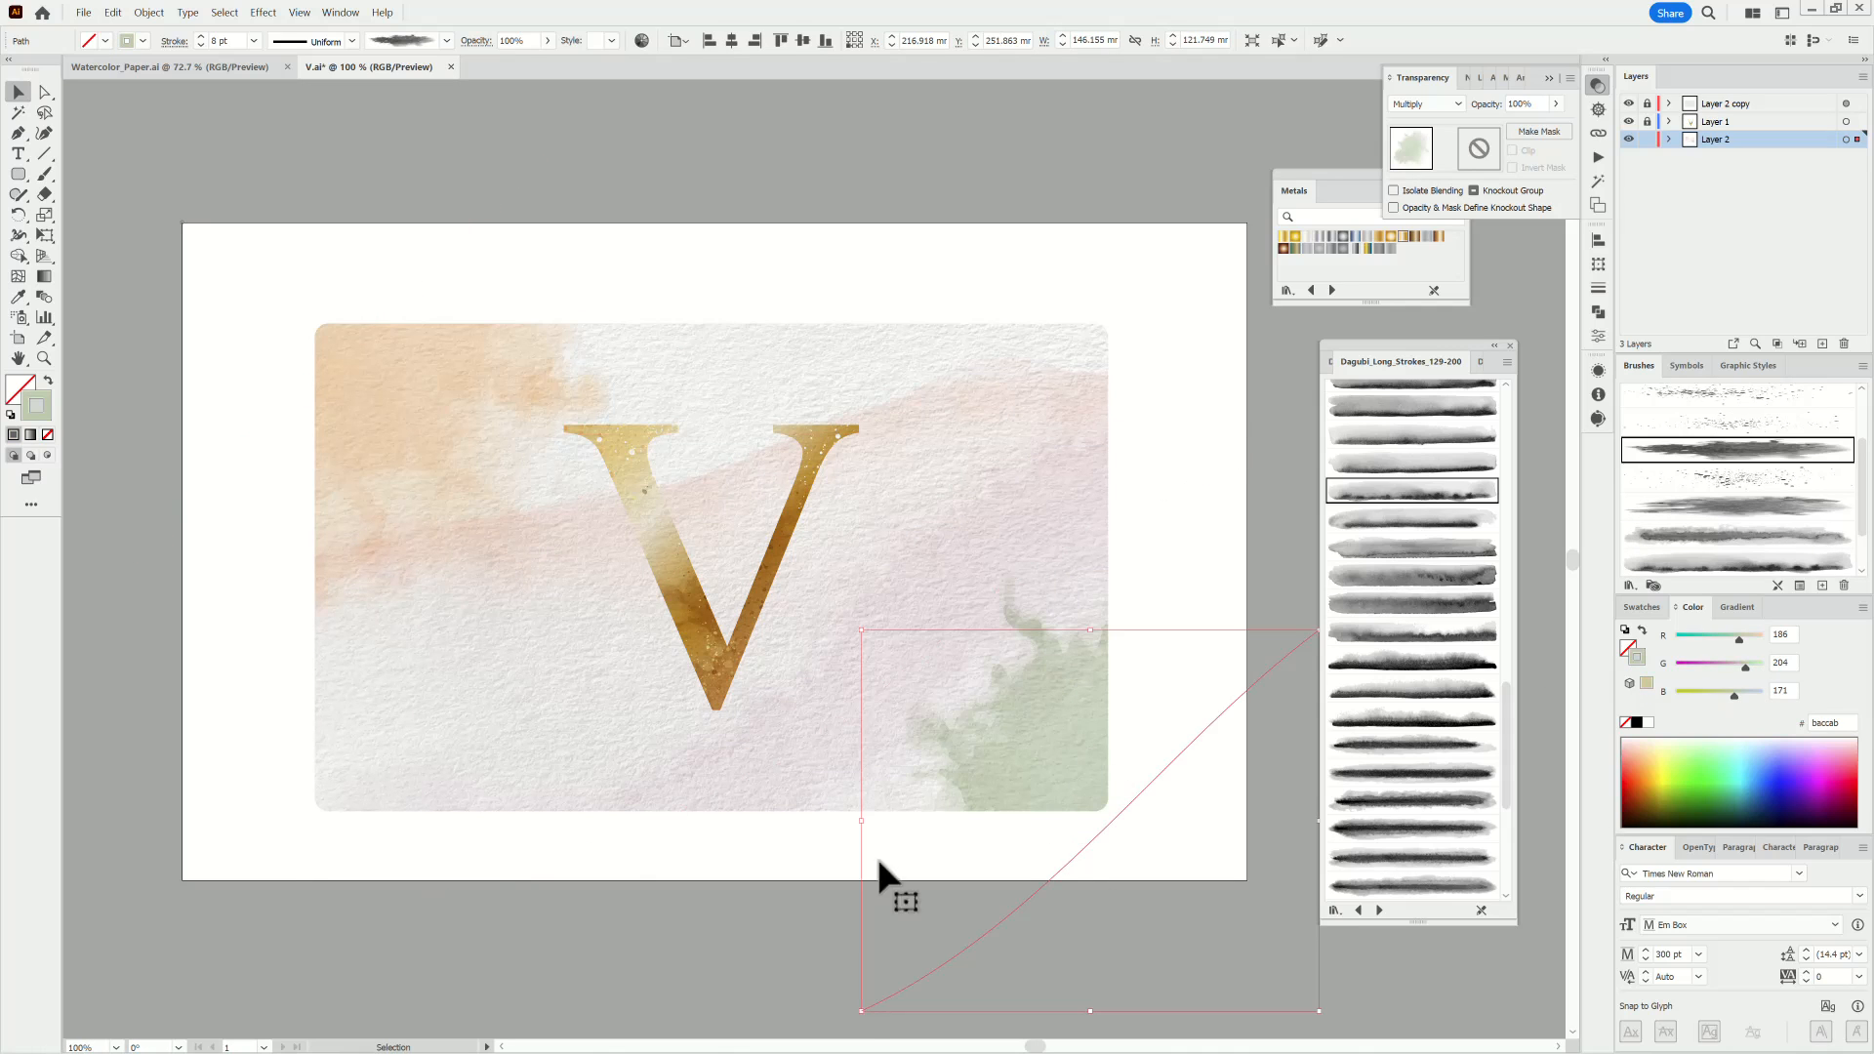
mouse_move(855, 1010)
left_mouse_down()
mouse_move(895, 677)
mouse_move(1217, 573)
mouse_move(1347, 678)
mouse_move(1351, 995)
mouse_move(1116, 1020)
mouse_move(1154, 1011)
mouse_move(1138, 1014)
left_mouse_up()
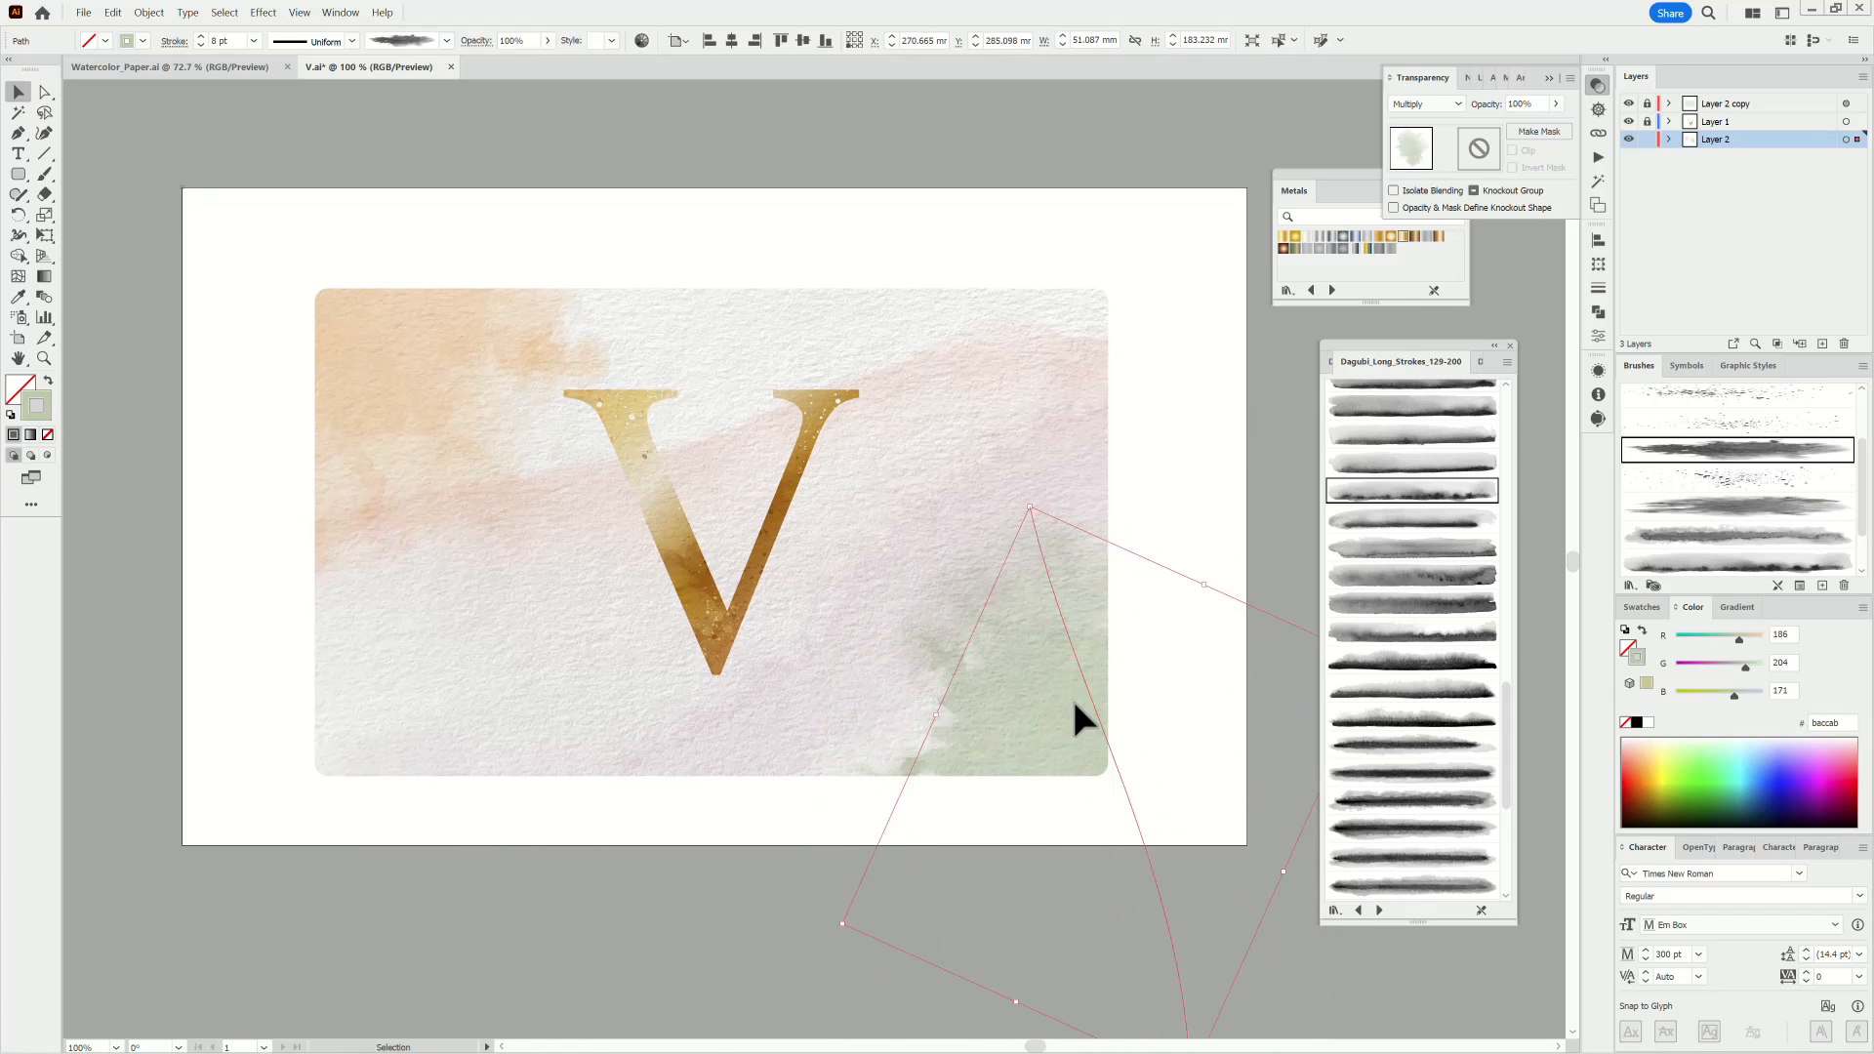
scroll(646, 590, "up", 2)
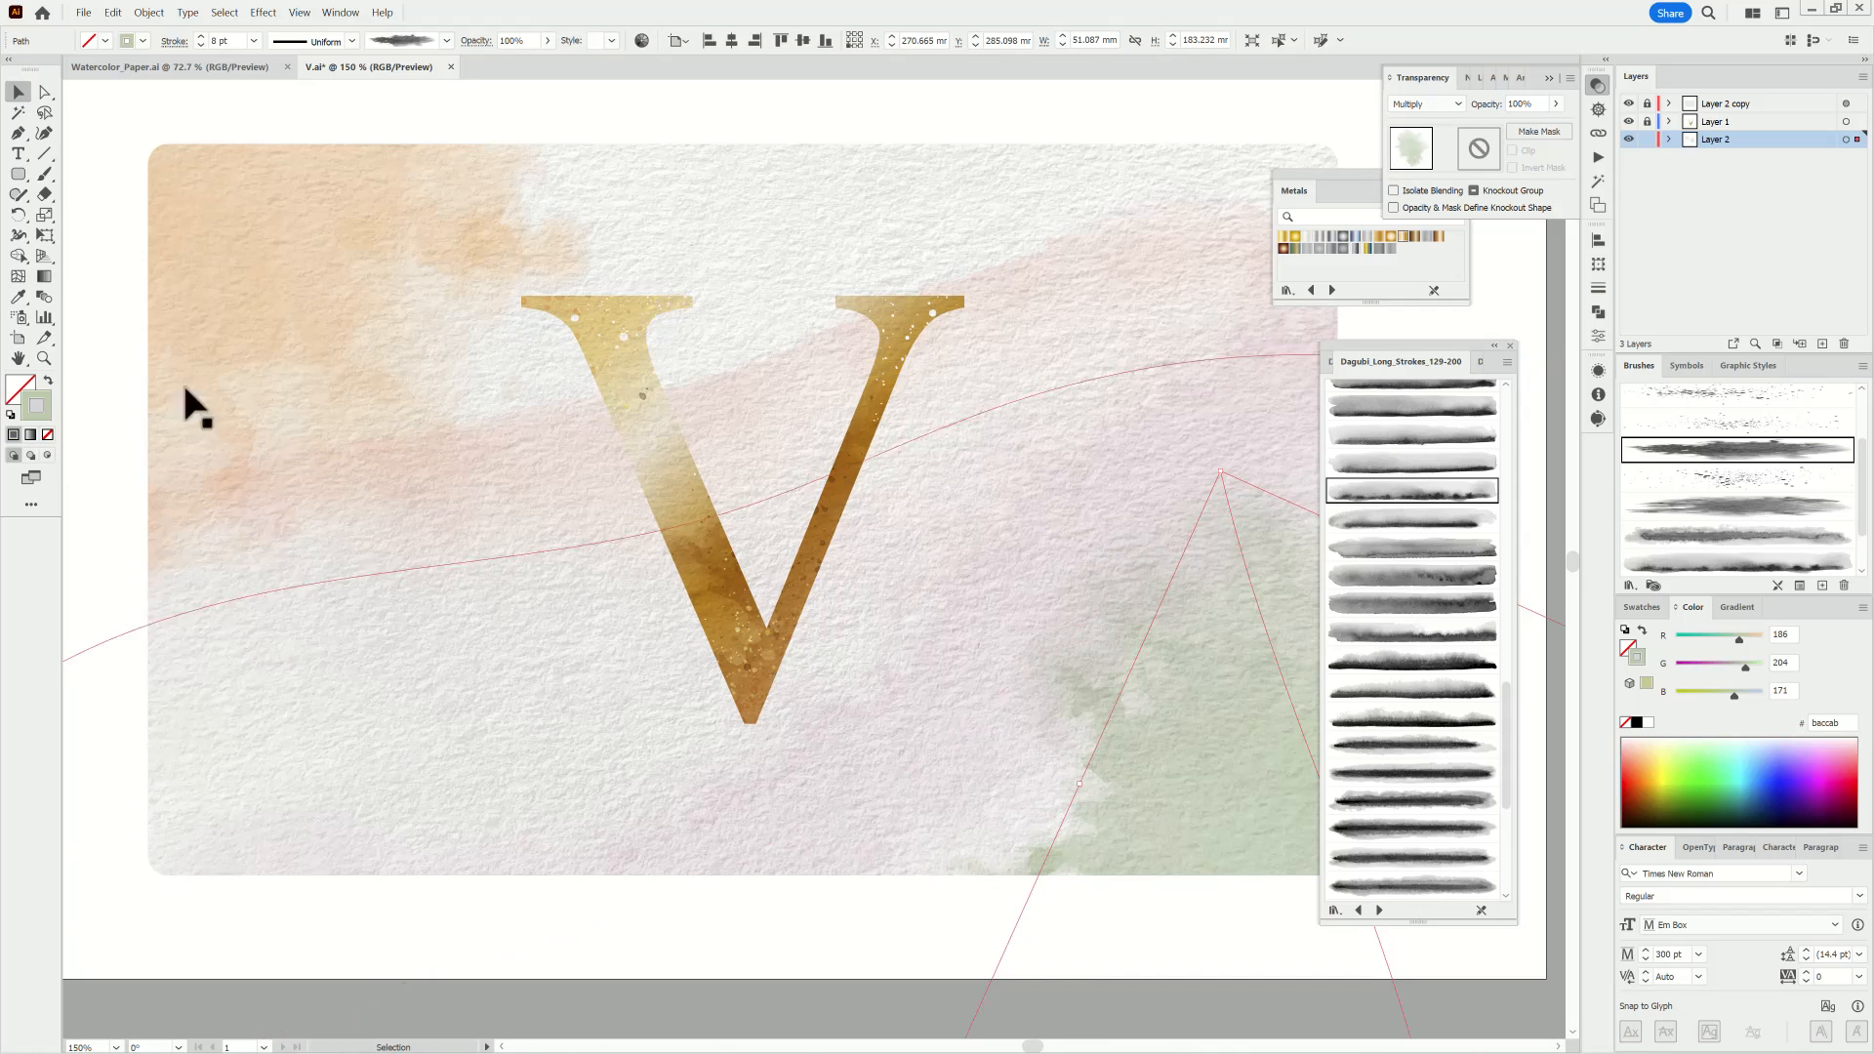
Load the Dagubi_Short_Strokes_136-272 brush library and choose a tapered short-stroke brush with nothing selected.
left_click(1729, 123)
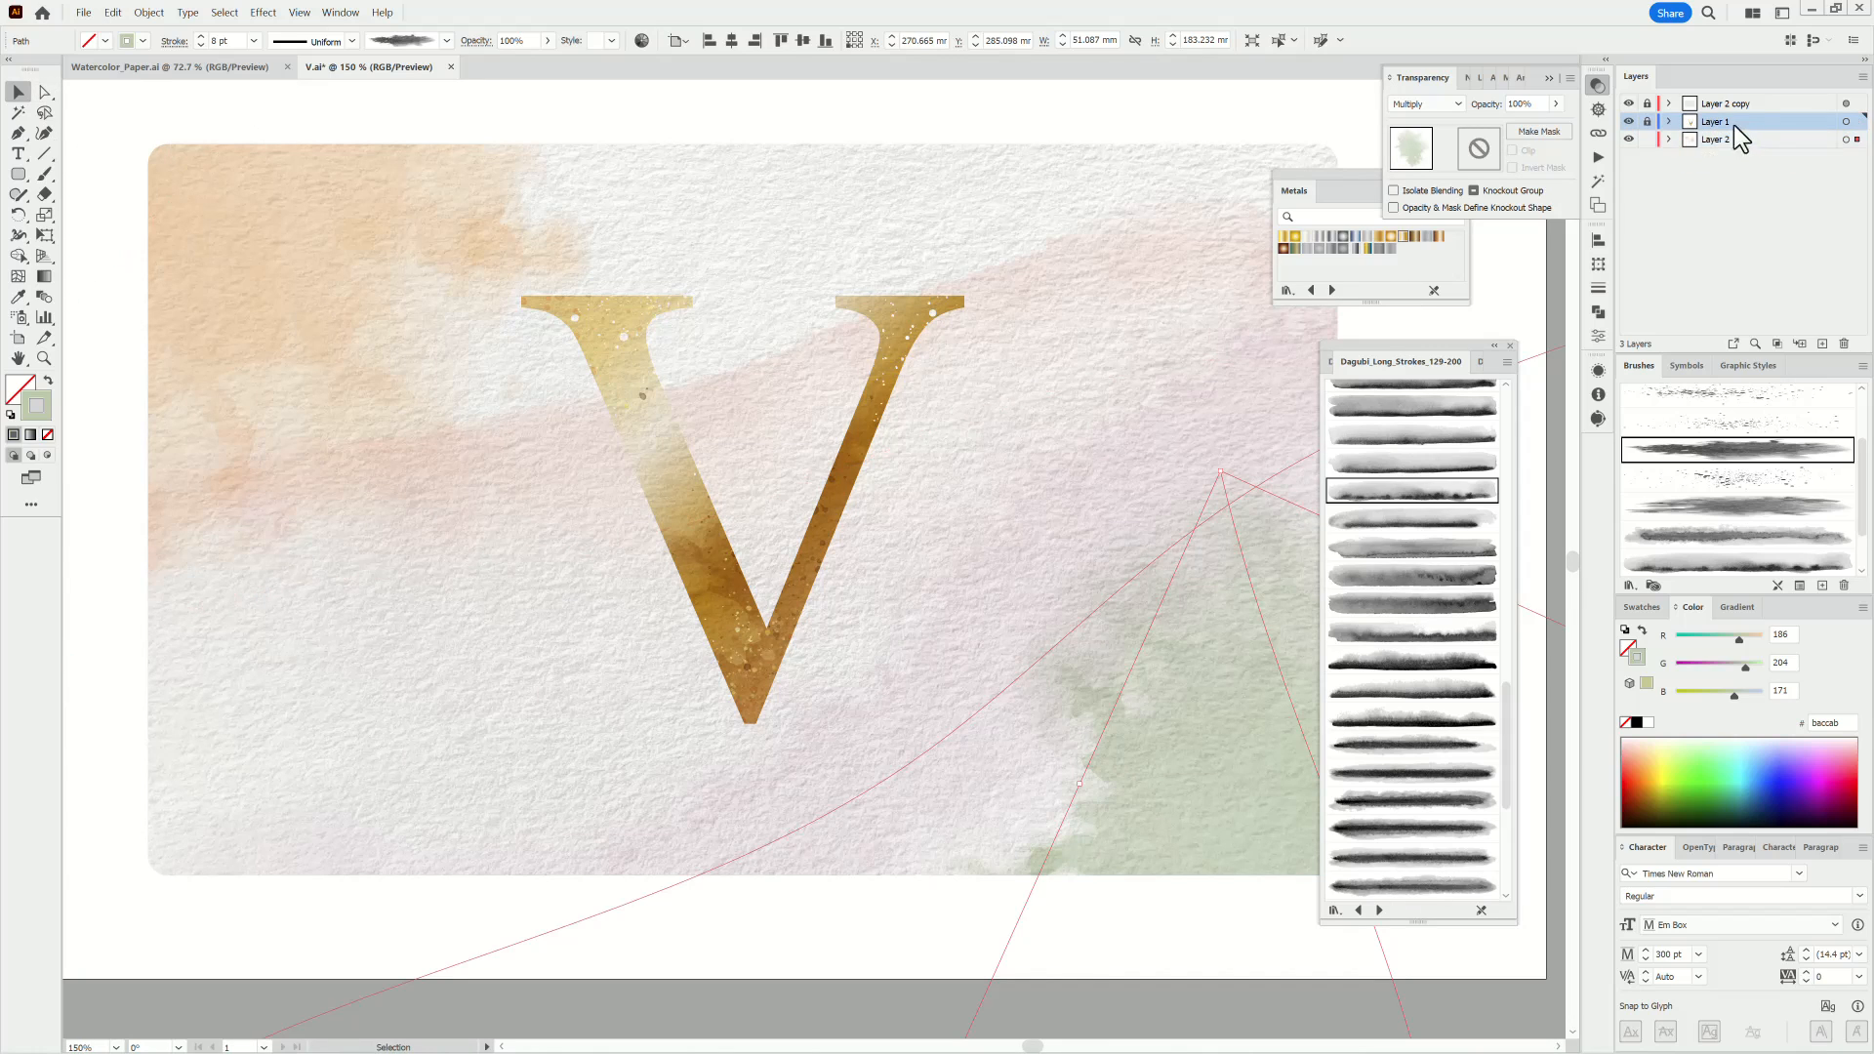
left_click(1218, 161)
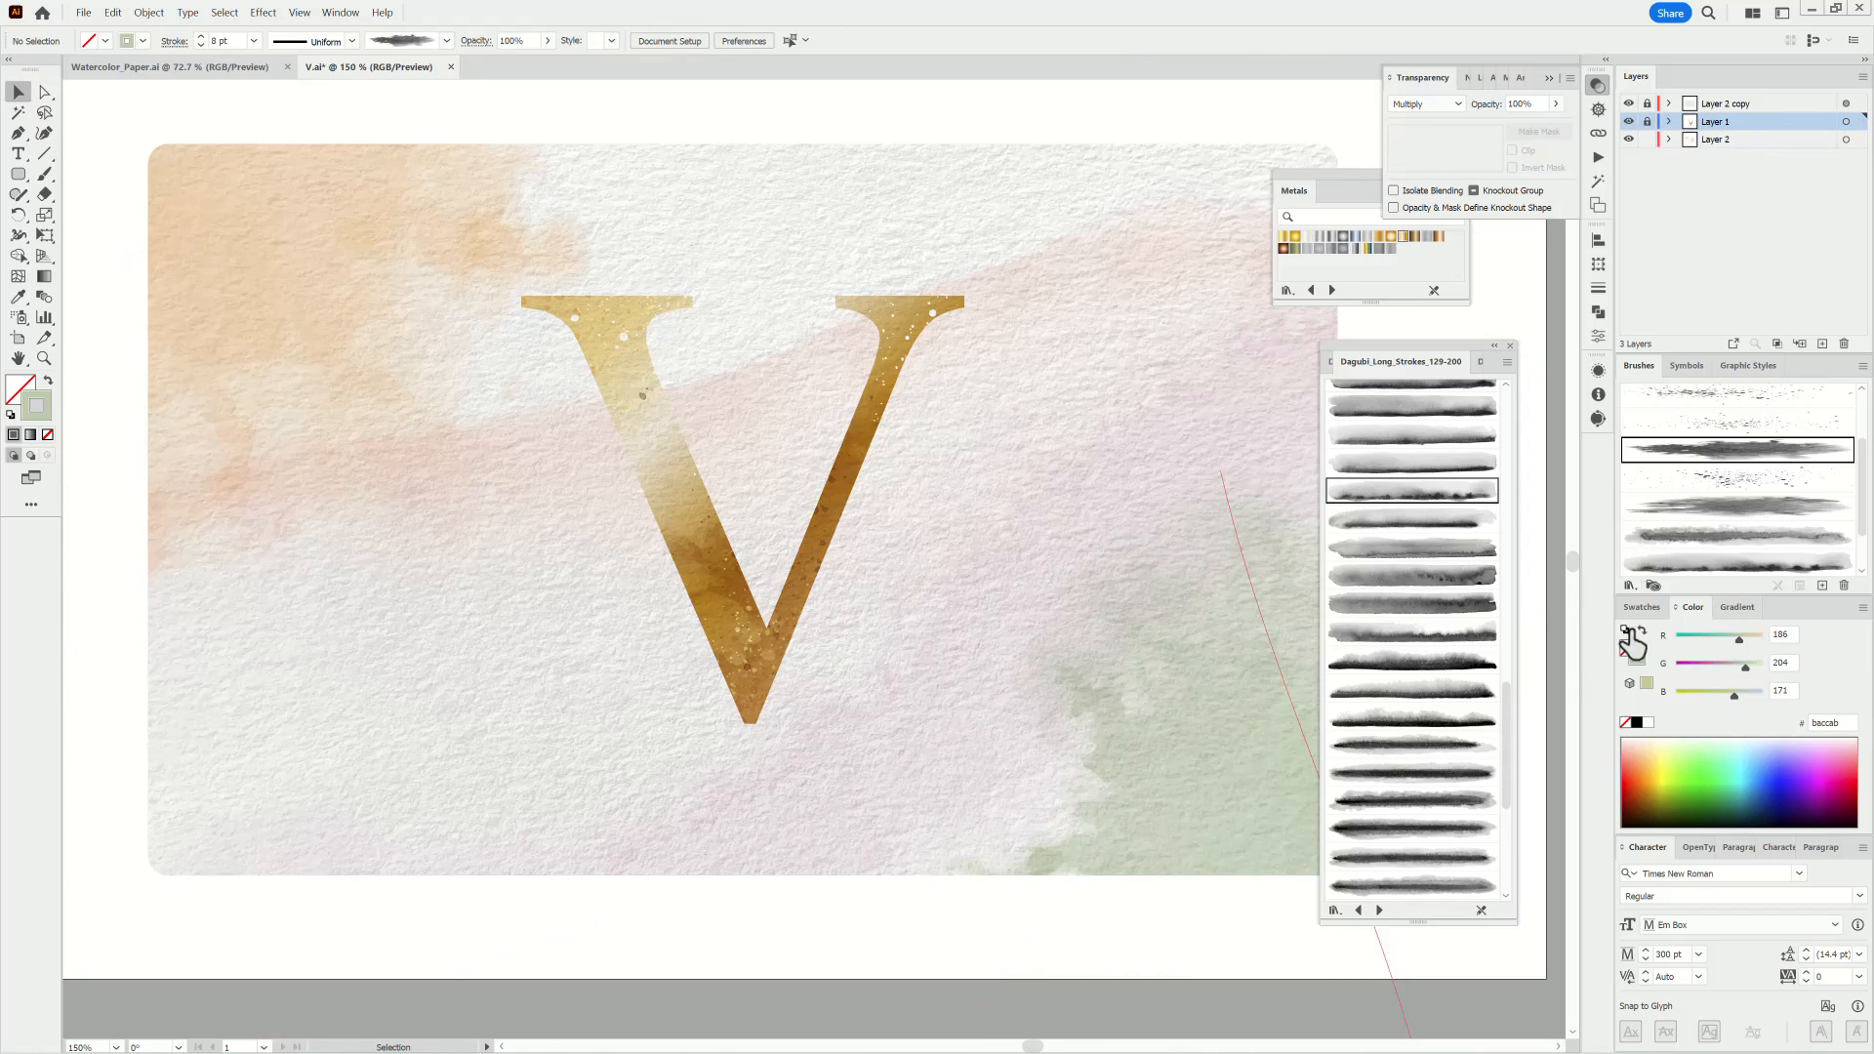
left_click(1629, 585)
mouse_move(1708, 701)
mouse_move(1502, 841)
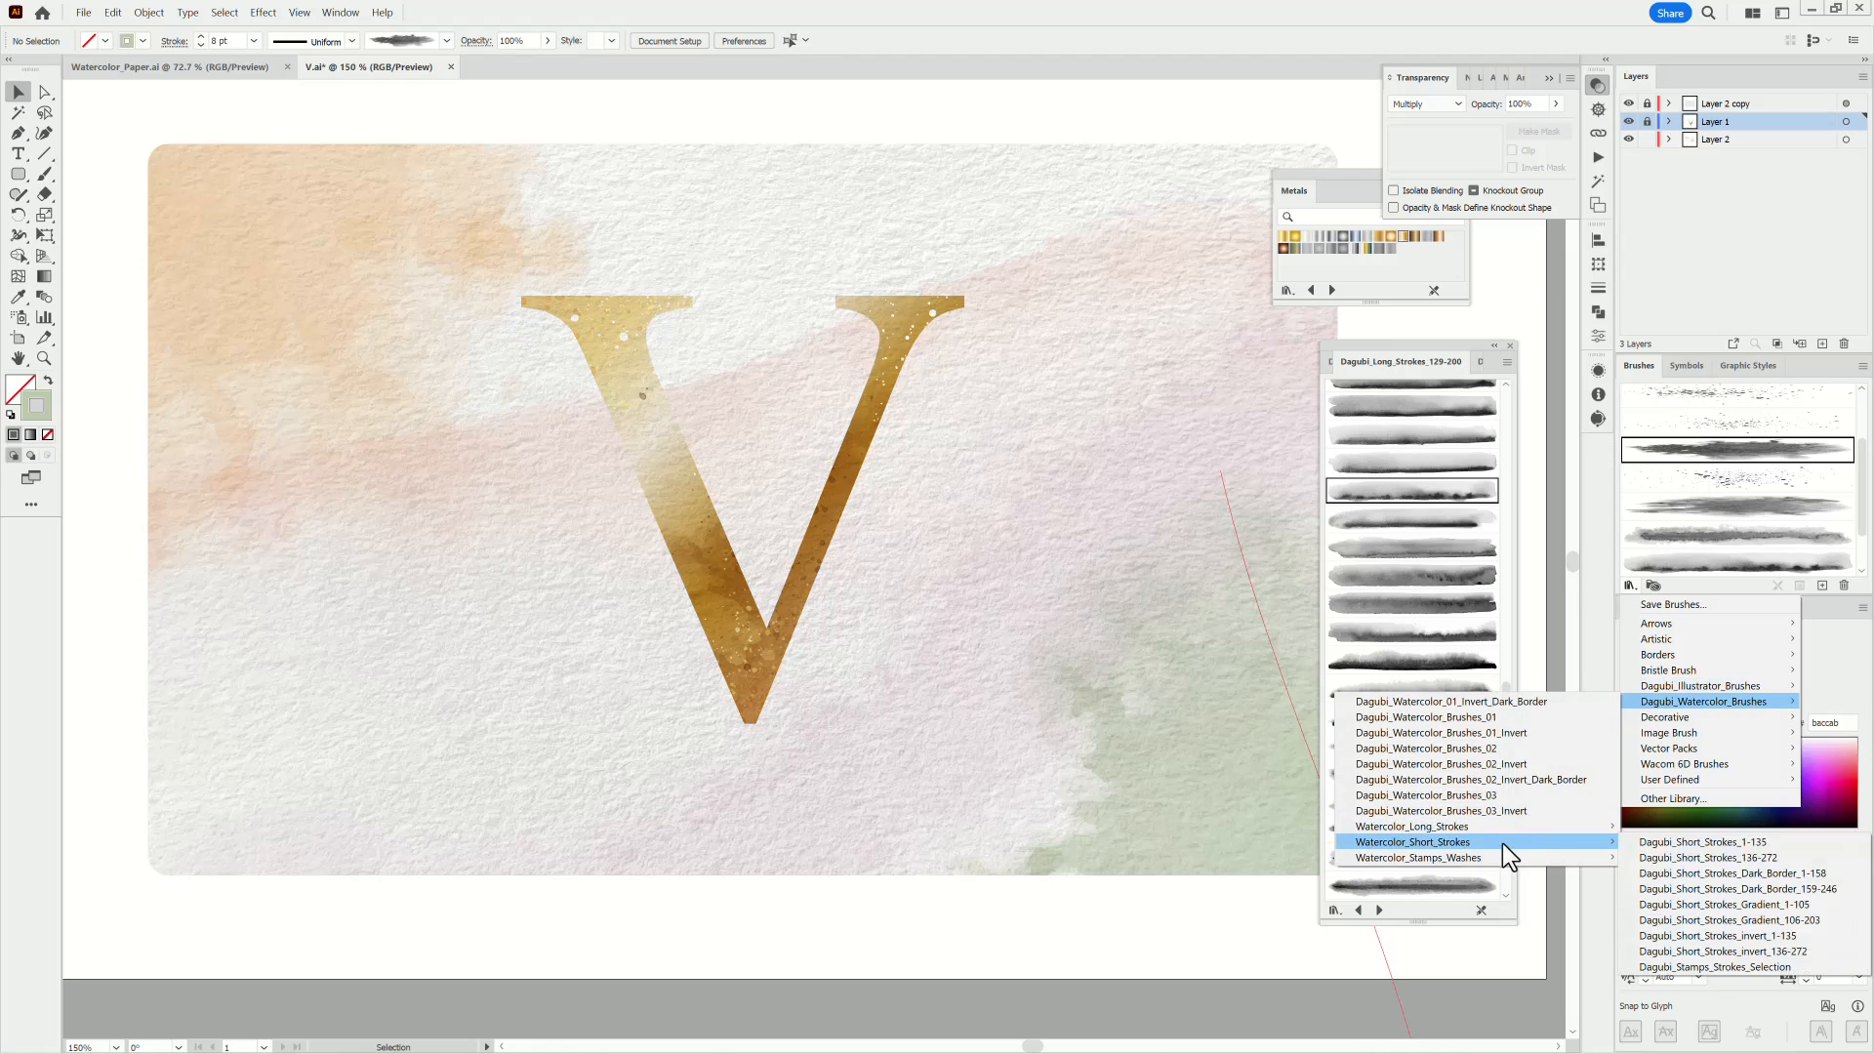
left_click(1696, 856)
mouse_move(1506, 429)
left_mouse_down()
mouse_move(1499, 766)
mouse_move(1503, 745)
left_mouse_up()
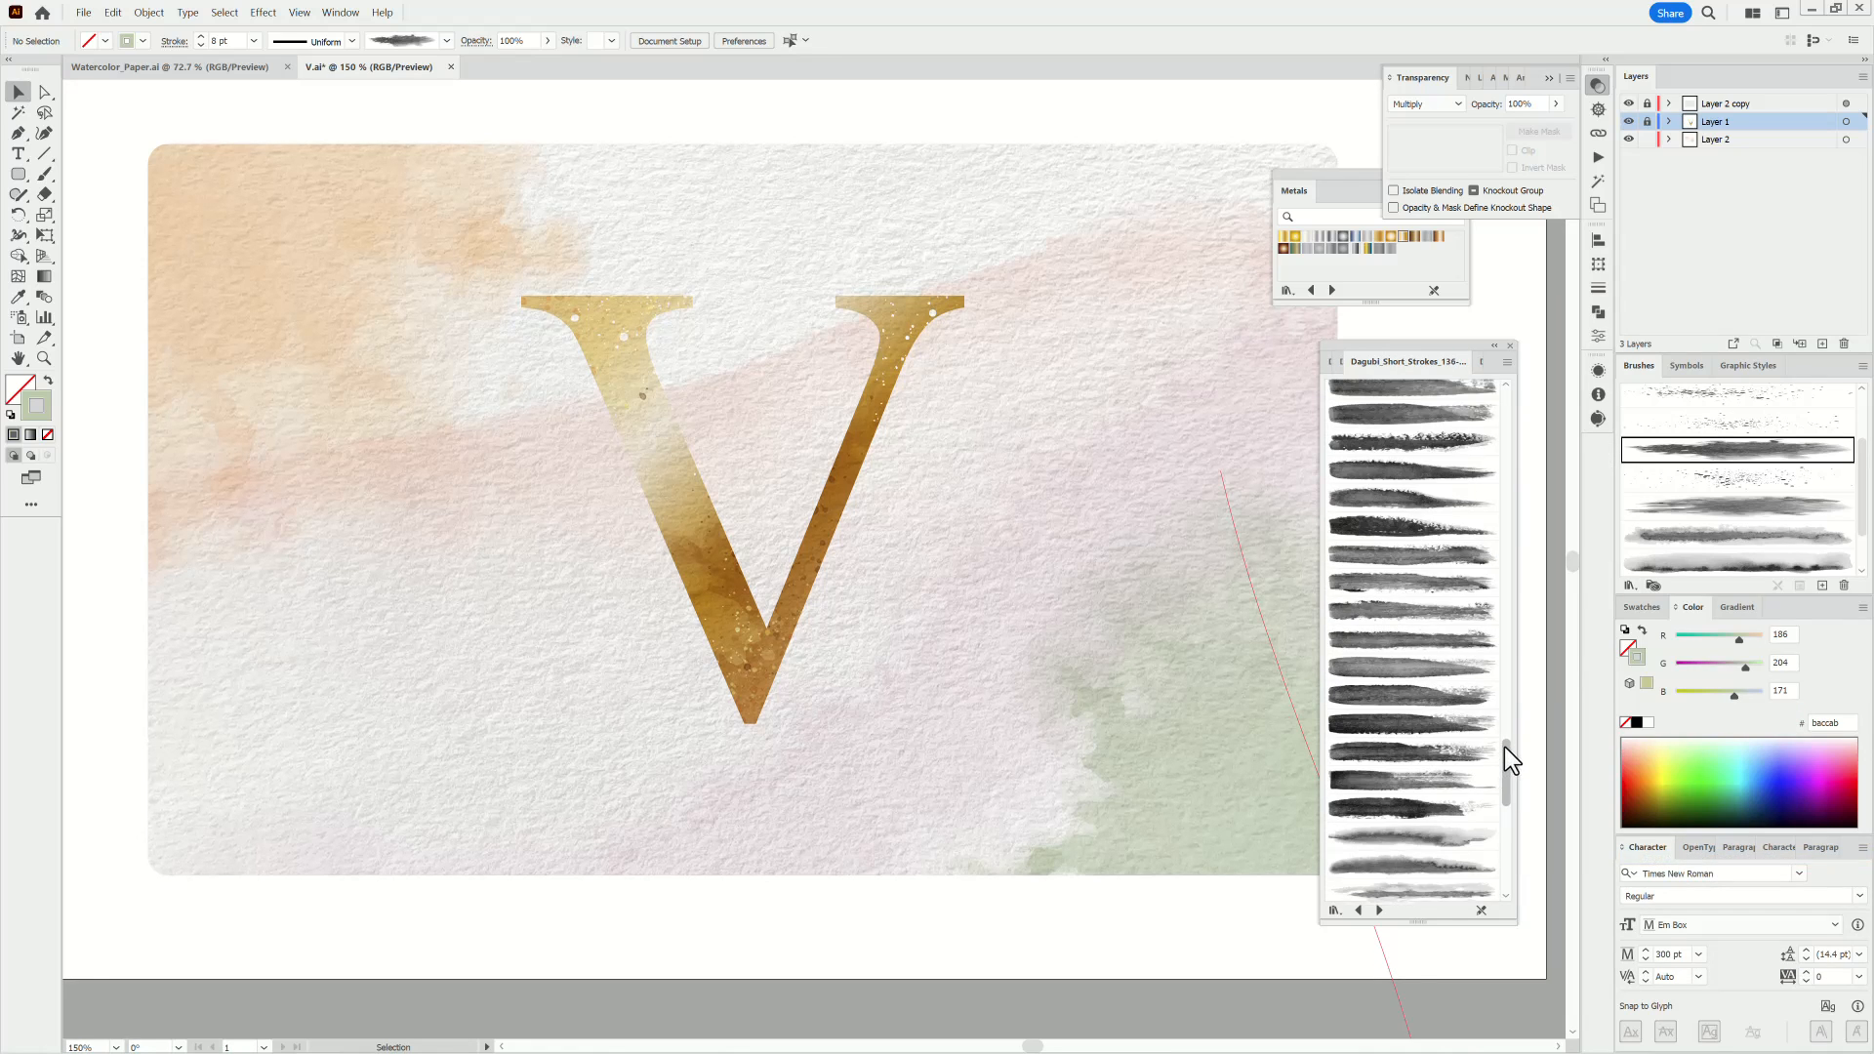
left_click(1427, 527)
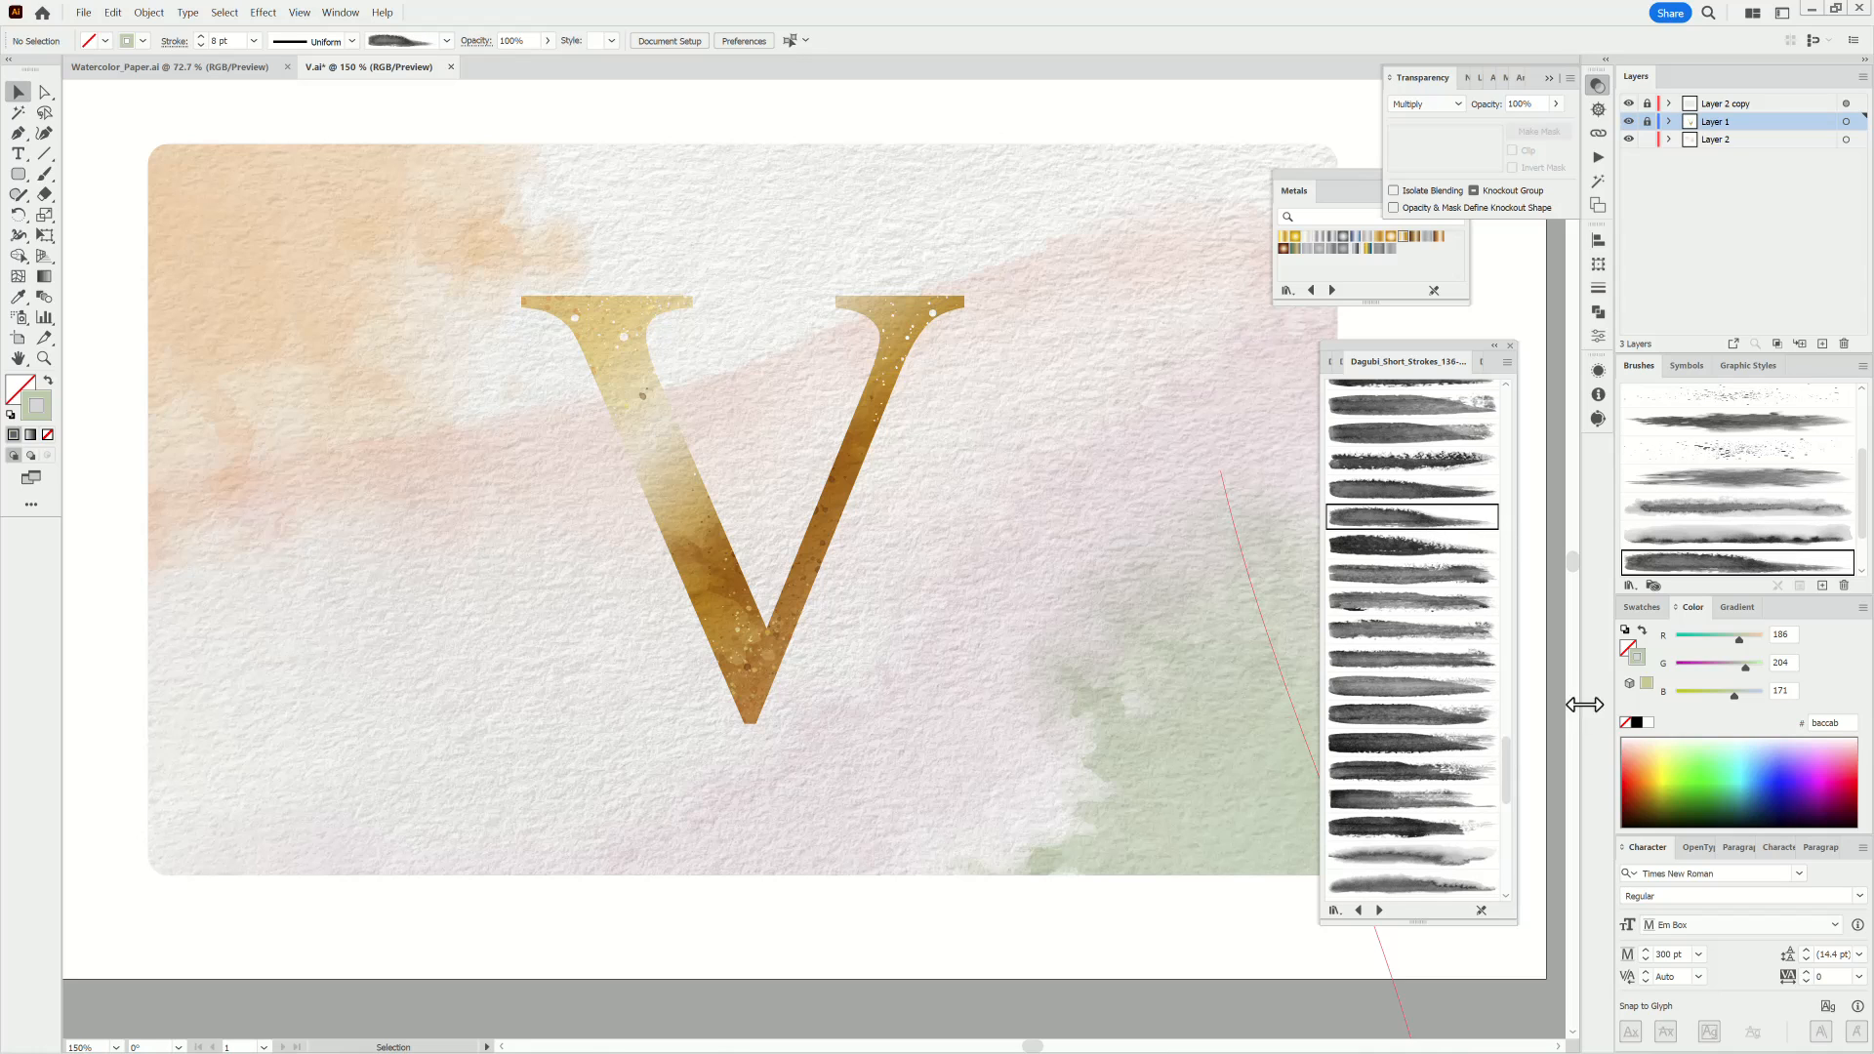
Reduce the Paintbrush stroke weight to 0.1 pt using a trial stroke on Layer 2 behind the V, and delete that stroke.
key("b")
left_click(1755, 138)
mouse_move(693, 739)
left_mouse_down()
mouse_move(646, 609)
mouse_move(752, 292)
left_mouse_up()
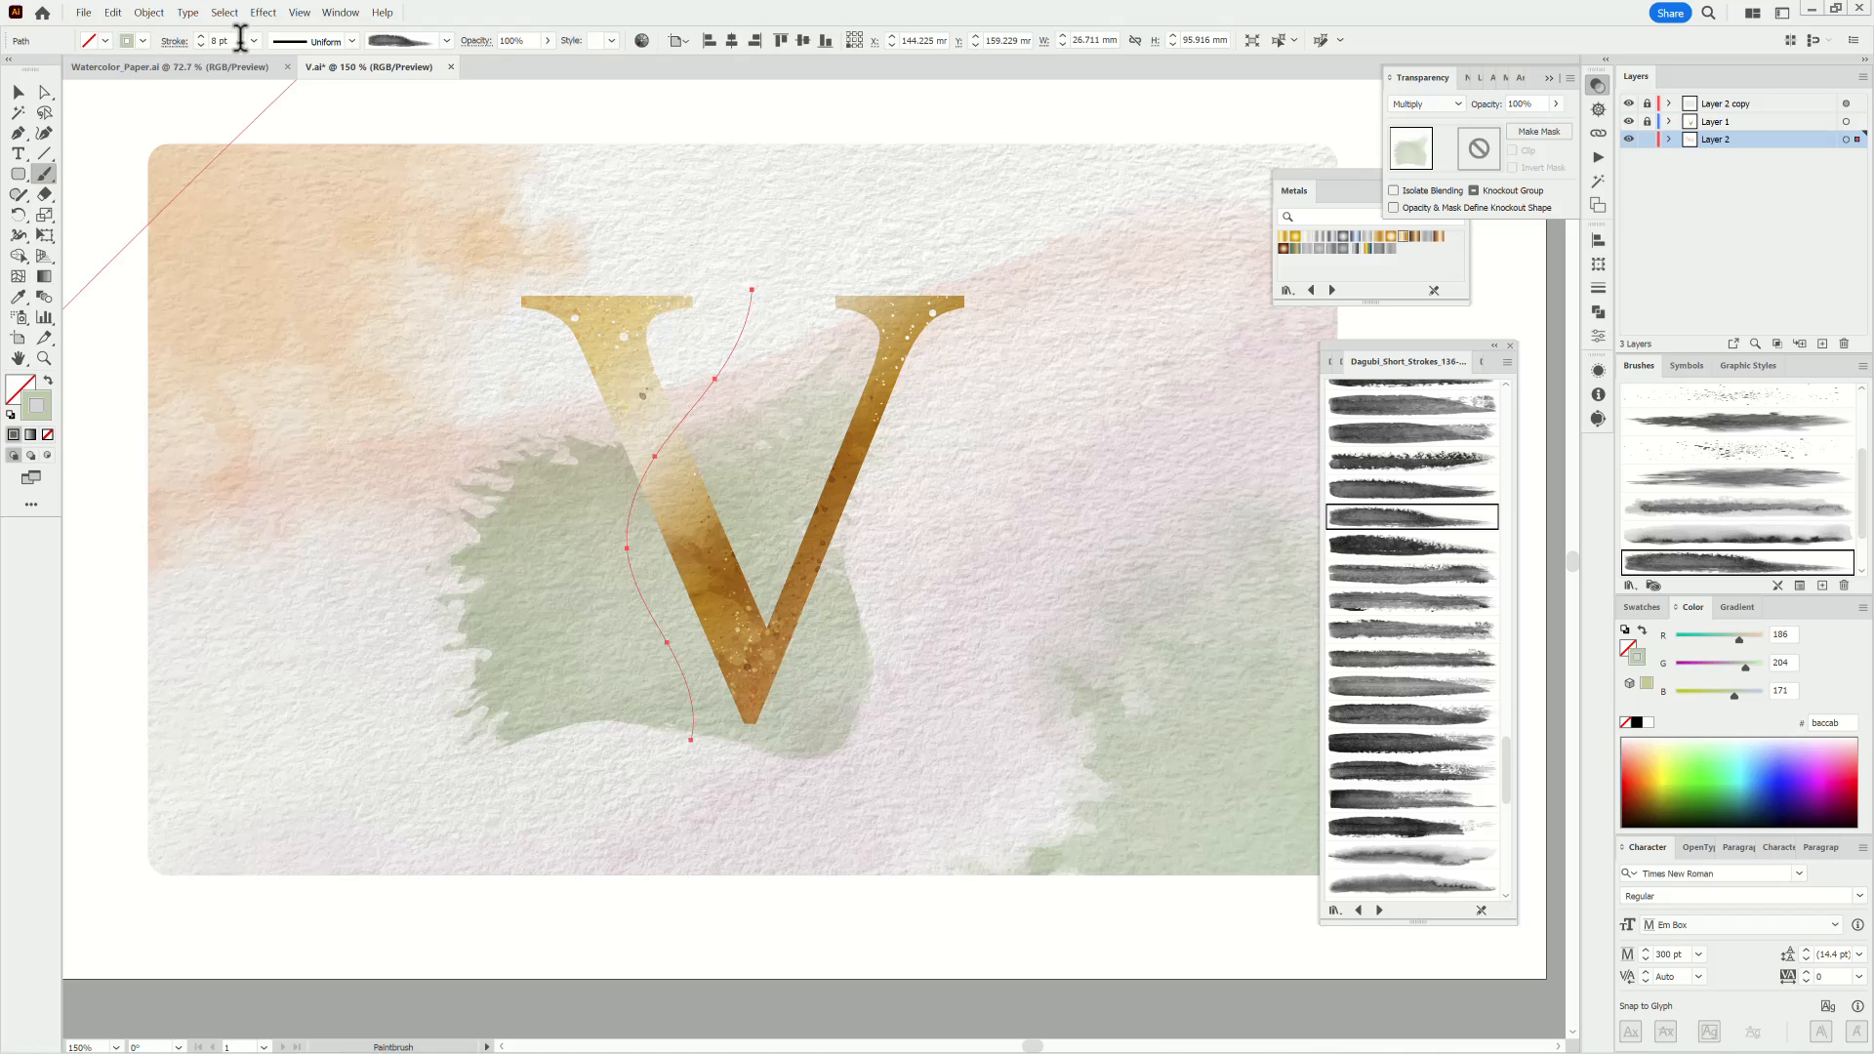
left_click(201, 45)
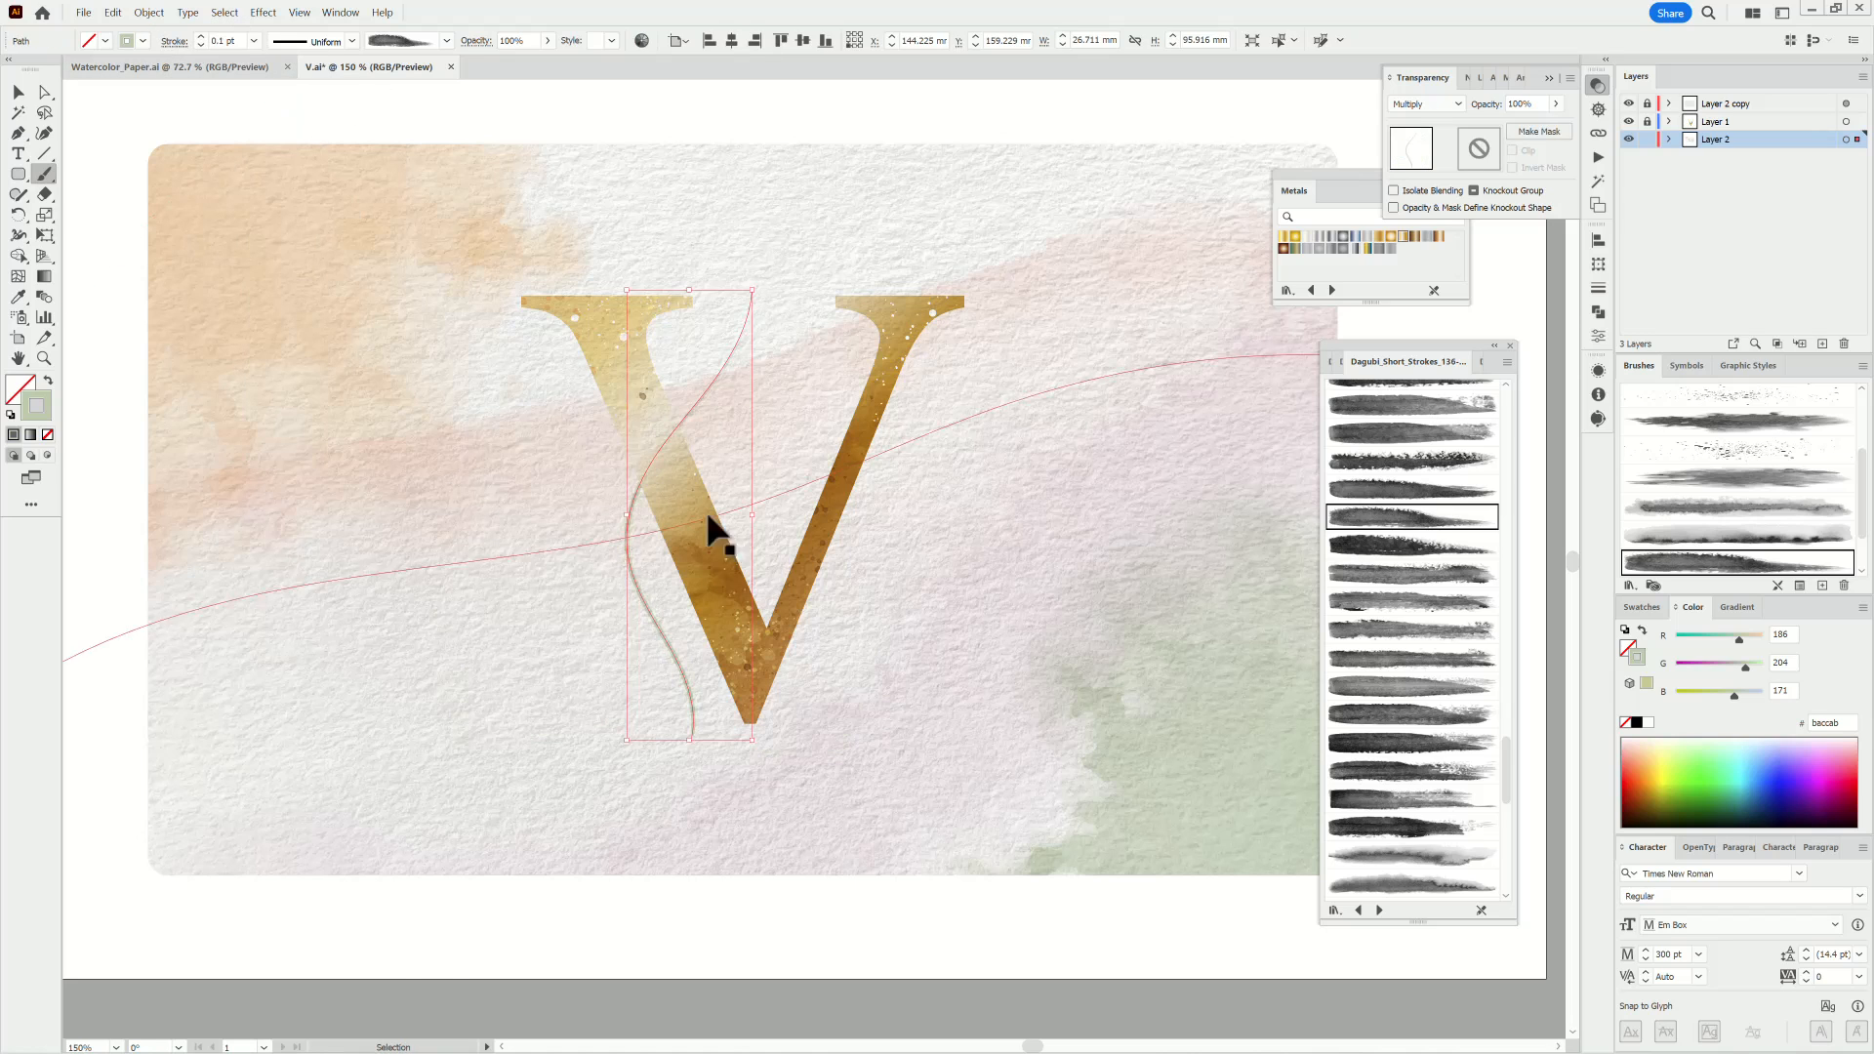
key("Delete")
Paint a thin olive (9b9b75) flower stem curving from the V's base up into the gap between its arms.
left_click_drag(1745, 668, 1732, 668)
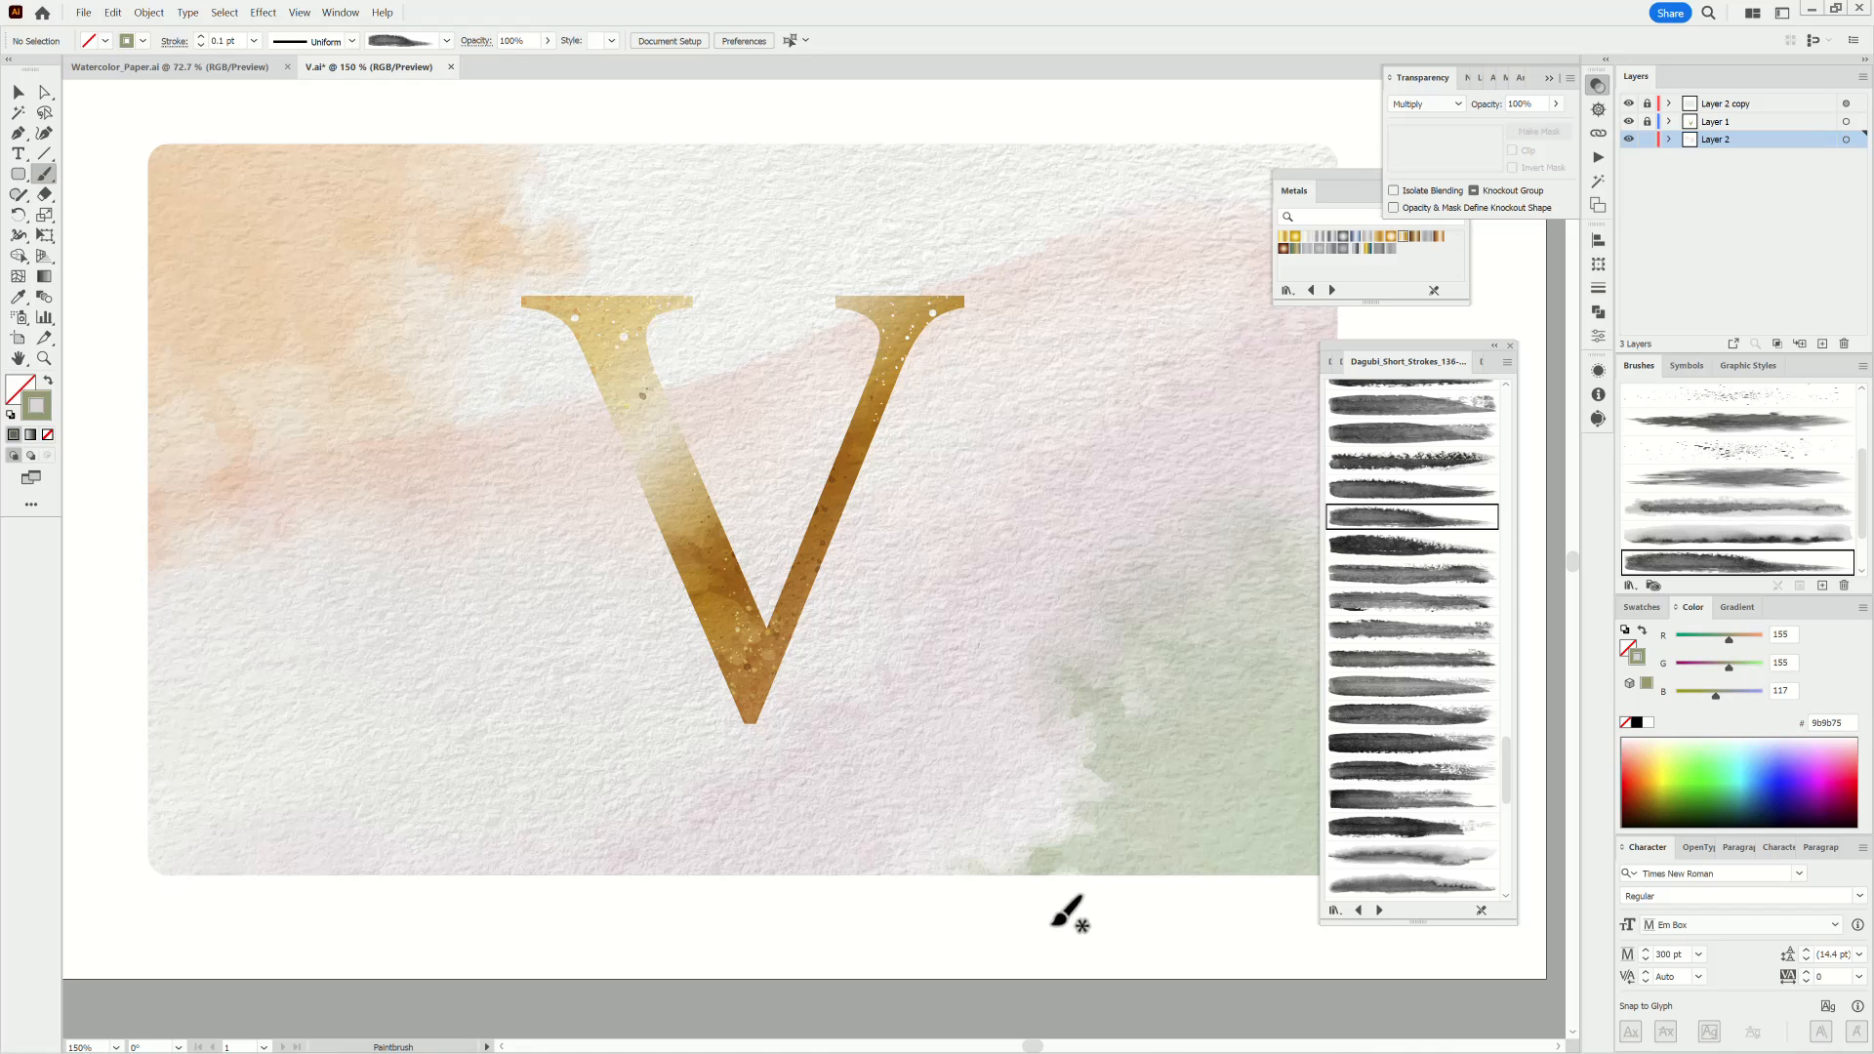
mouse_move(718, 387)
left_mouse_down()
mouse_move(692, 607)
mouse_move(695, 382)
left_mouse_up()
key("ctrl+z")
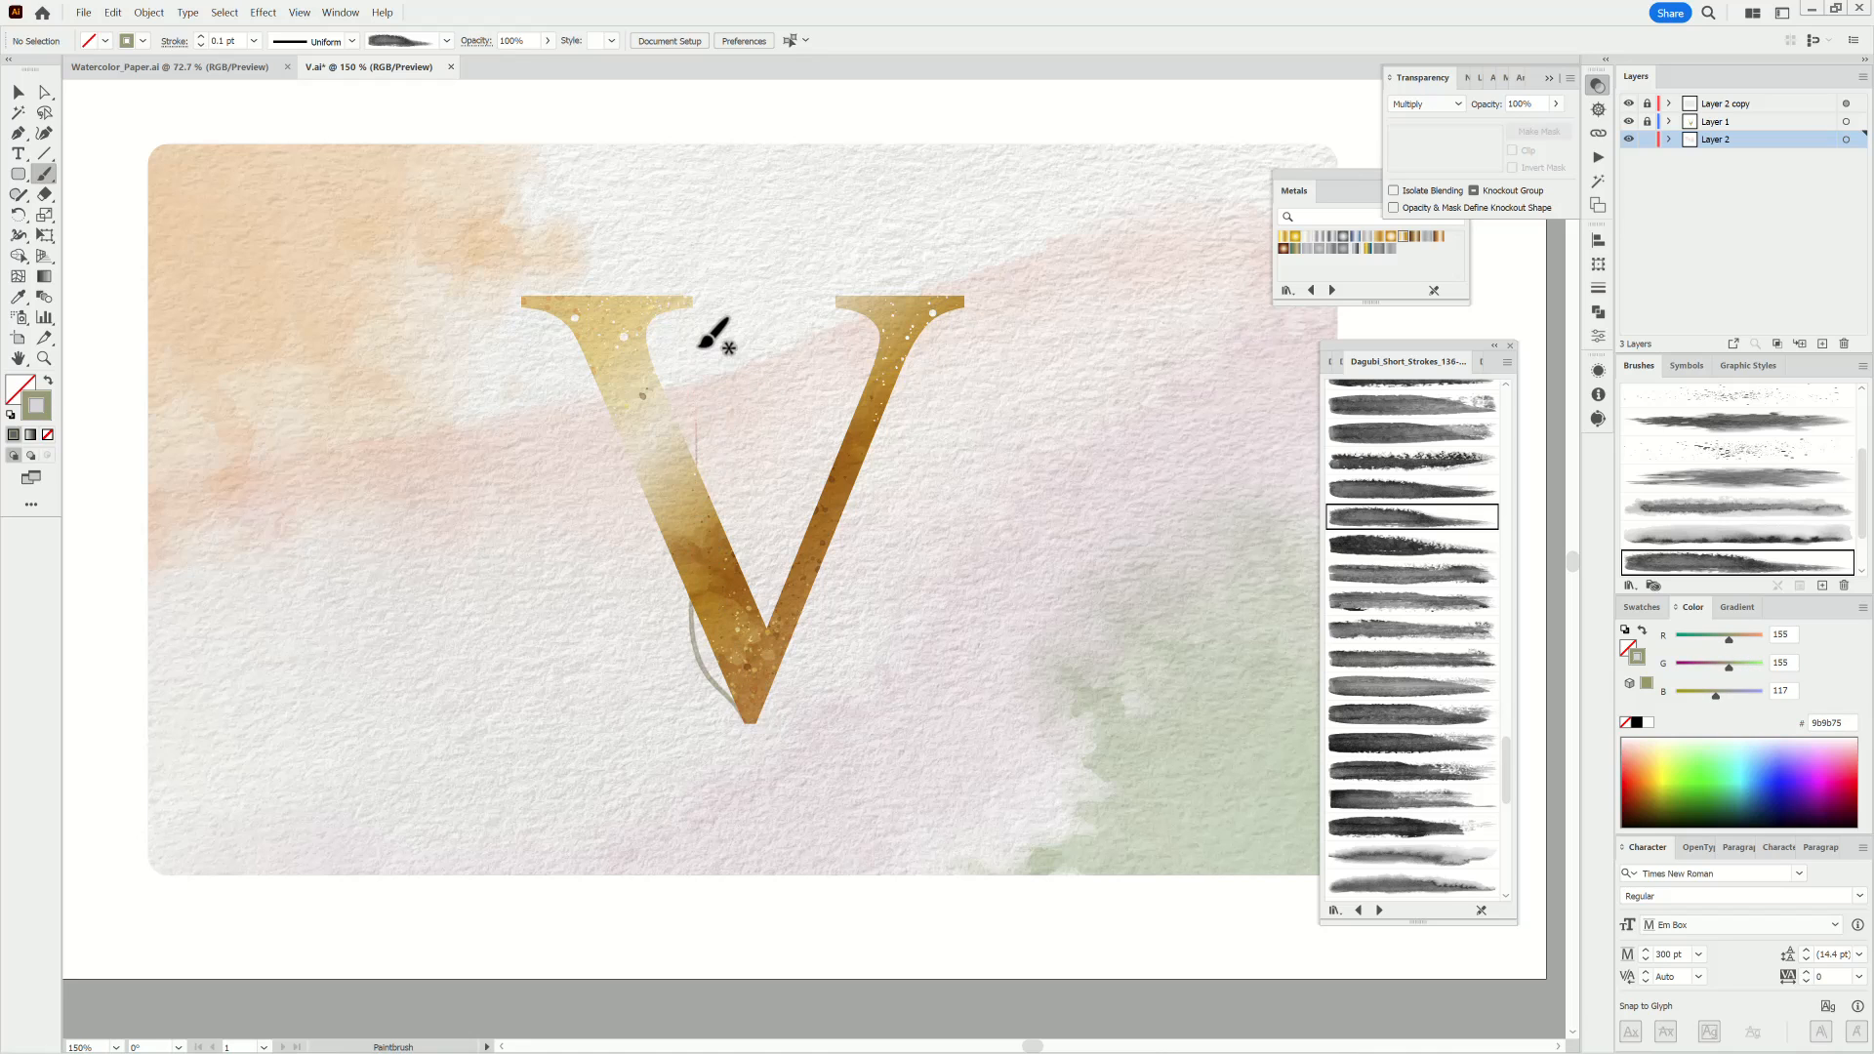
Paint a pink (ff9b9e) petal at the stem's upper end with a 0.75 pt brush from the Dagubi_Stamps_Washes library.
left_click(1340, 363)
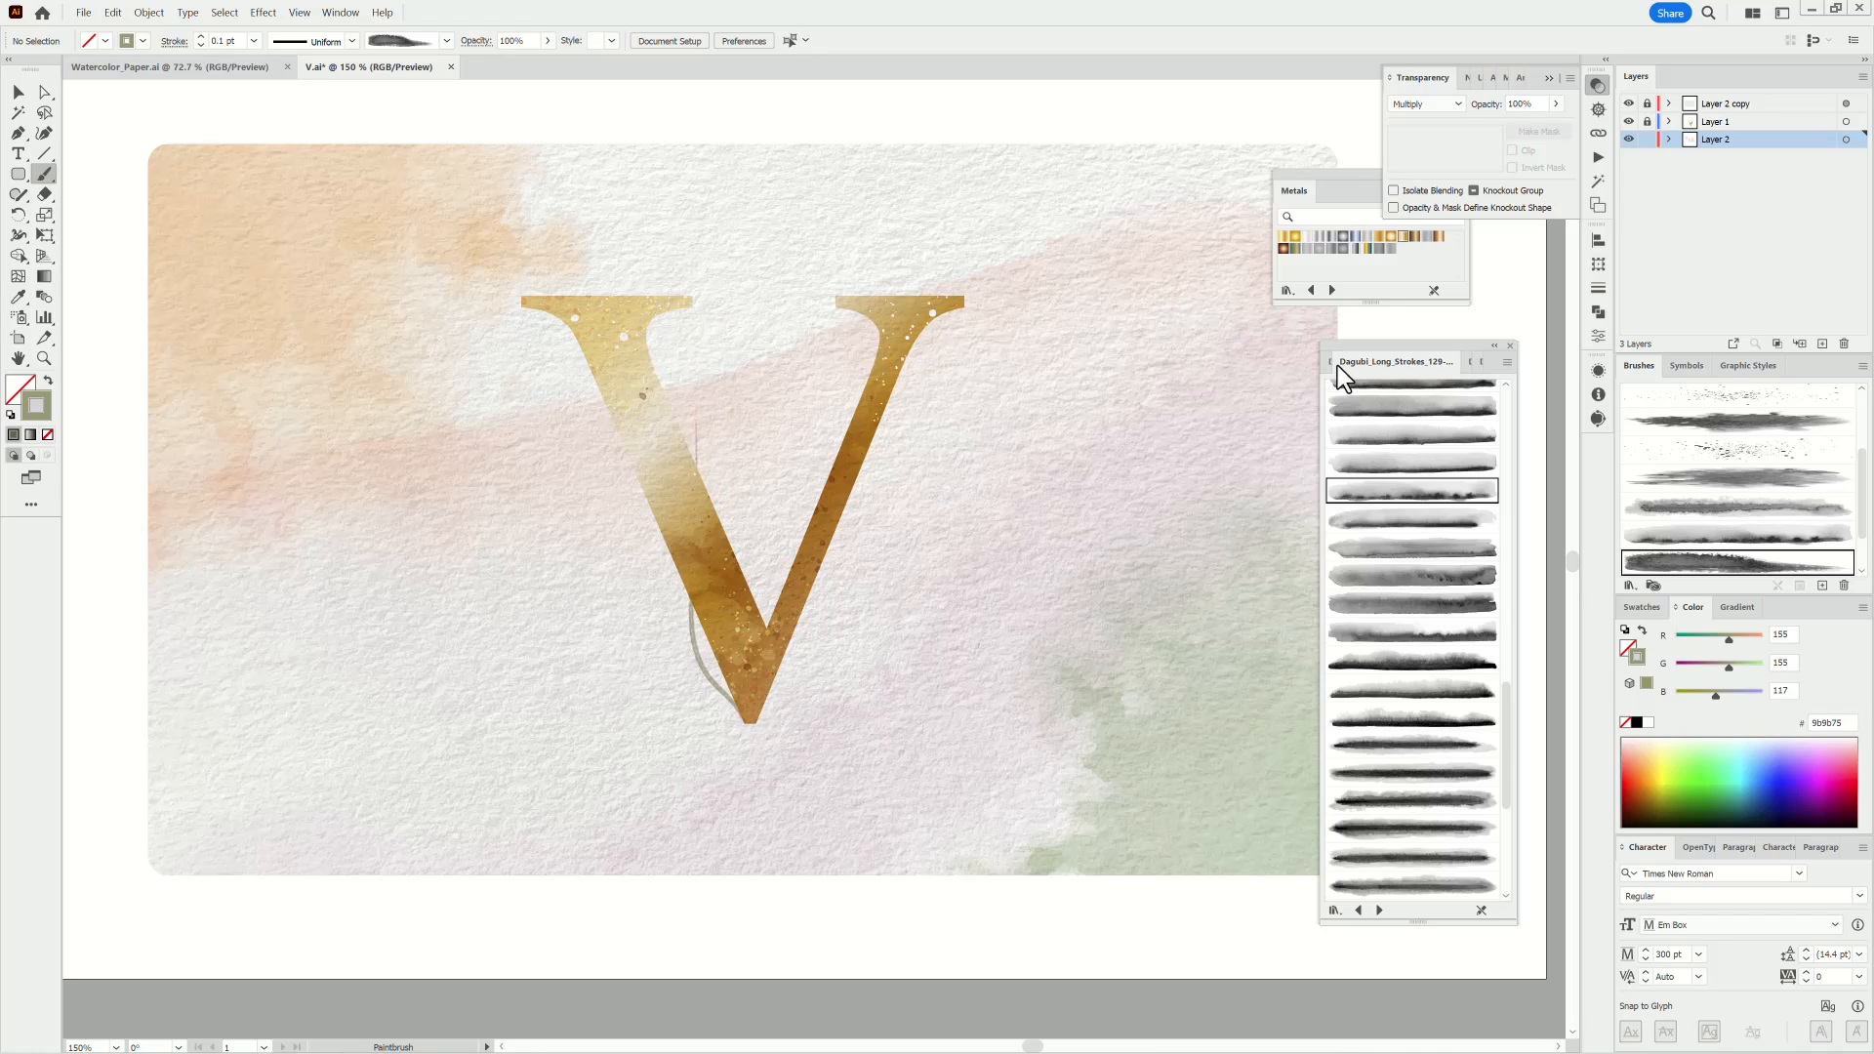
left_click(1476, 362)
mouse_move(1507, 855)
left_mouse_down()
mouse_move(1514, 543)
mouse_move(1511, 577)
left_mouse_up()
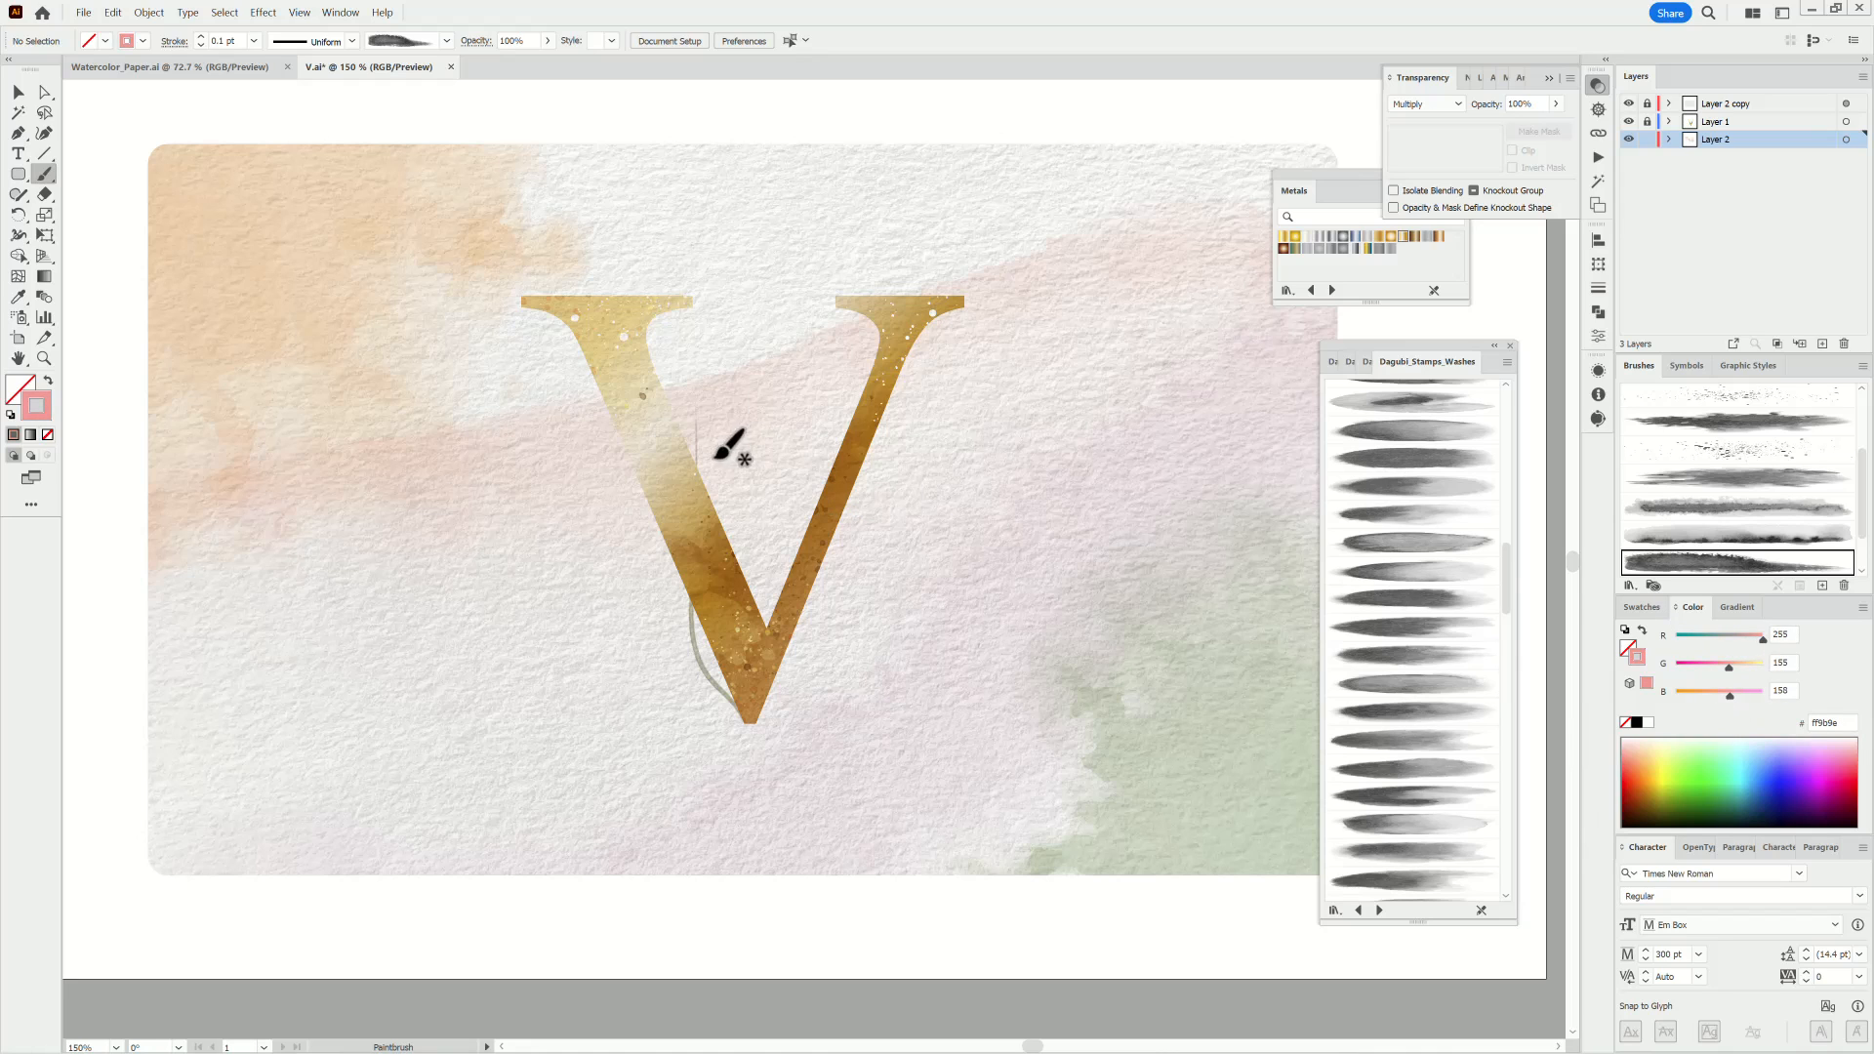
left_click(1434, 543)
left_click(254, 41)
left_click(313, 93)
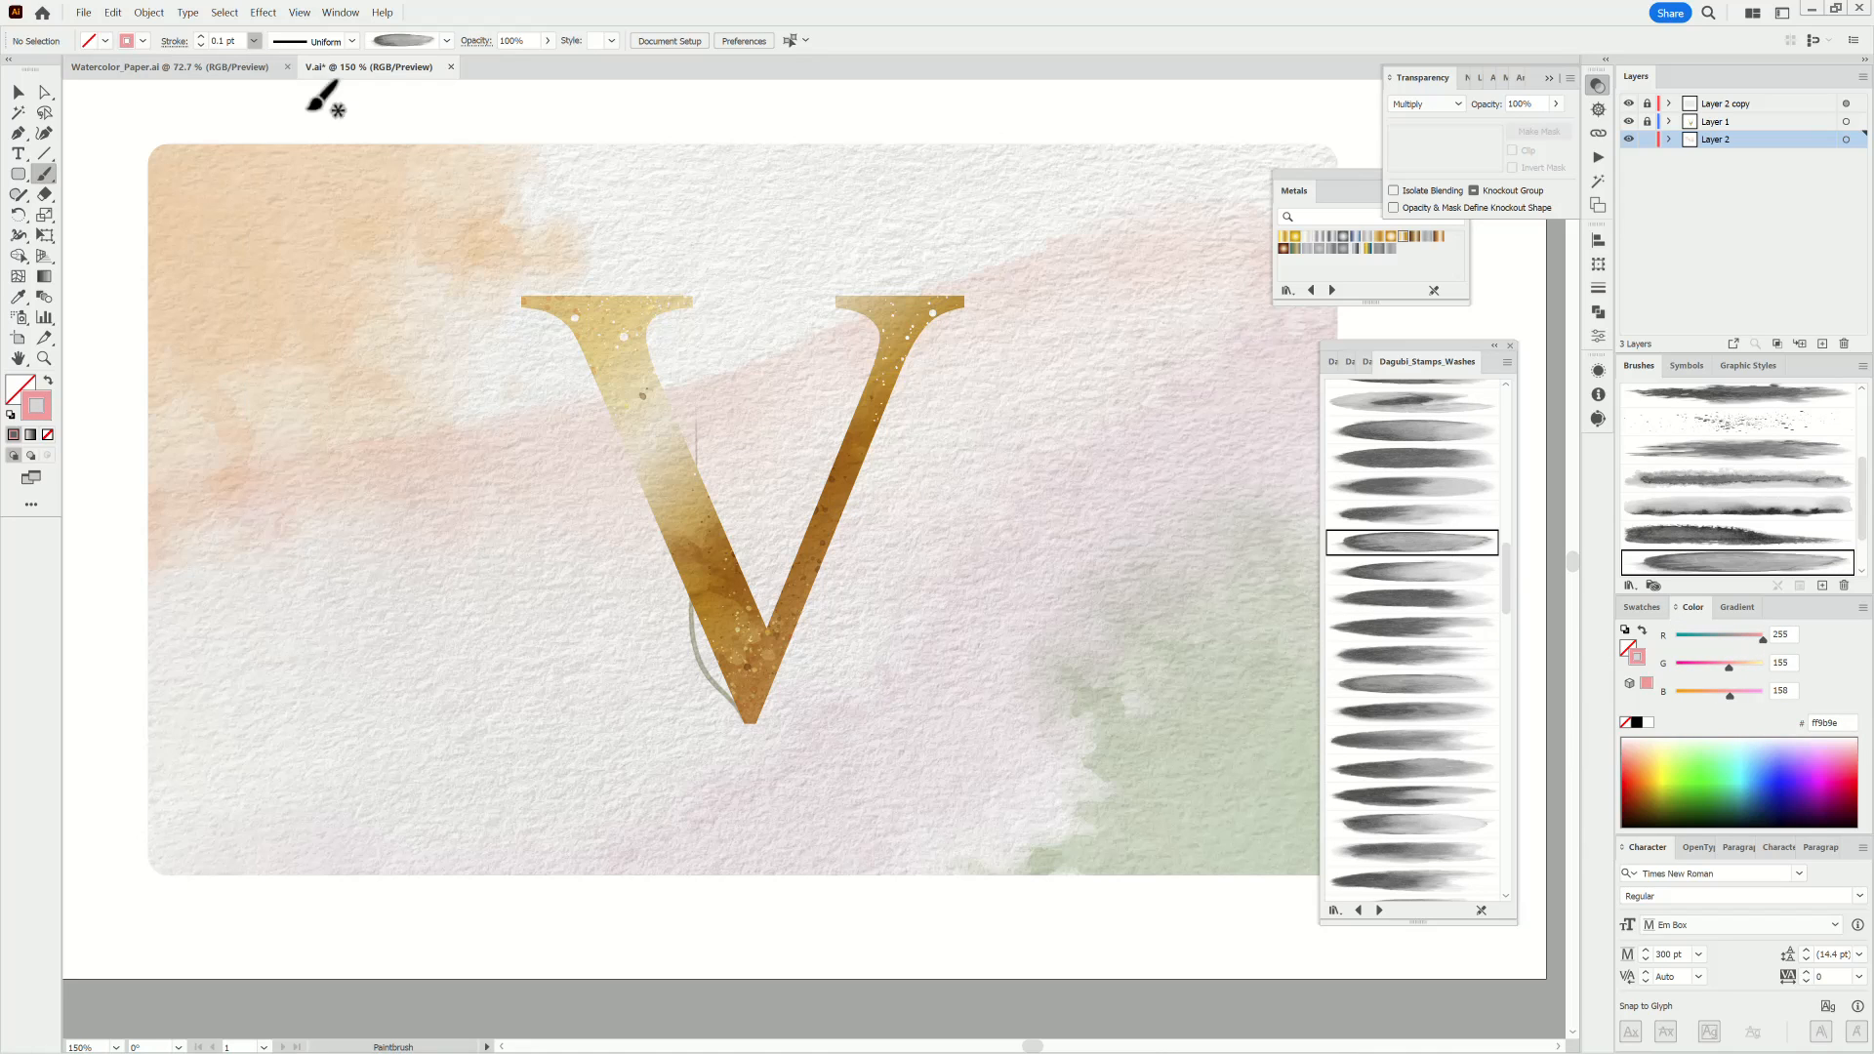
left_click_drag(695, 474, 693, 353)
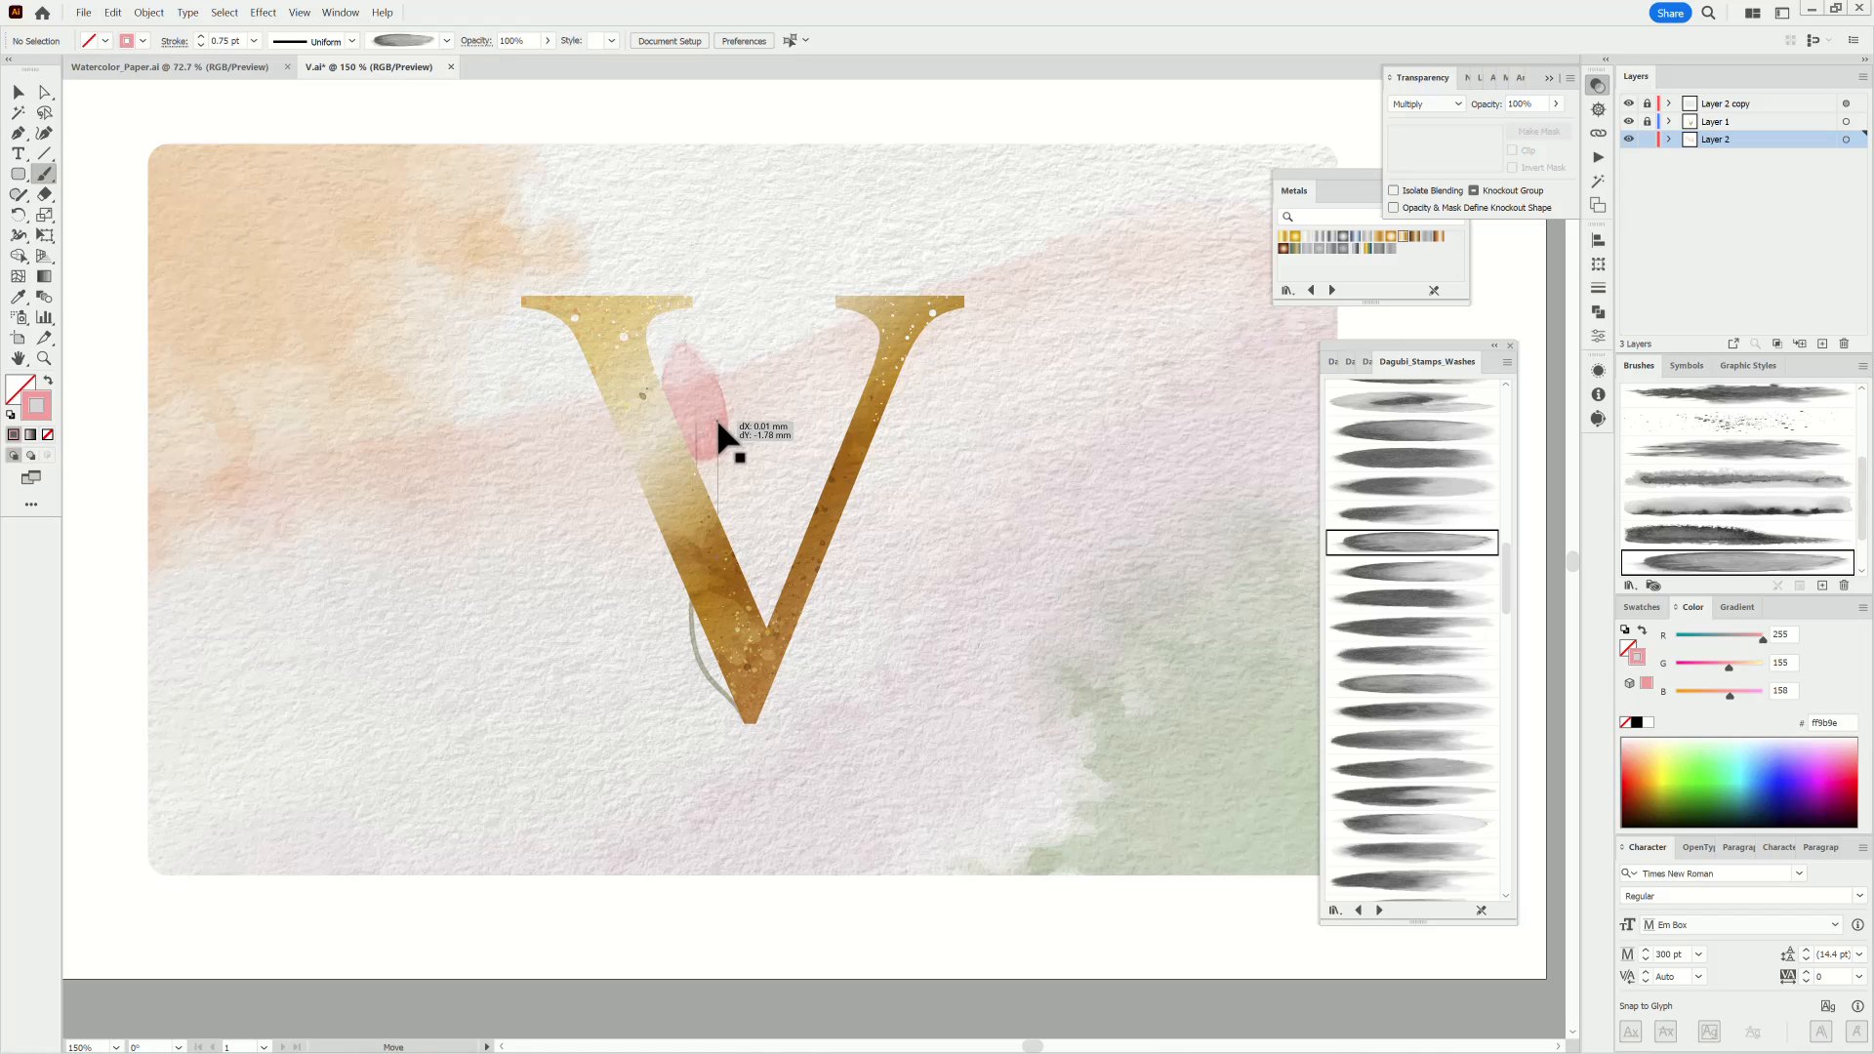
key("ctrl+shift+a")
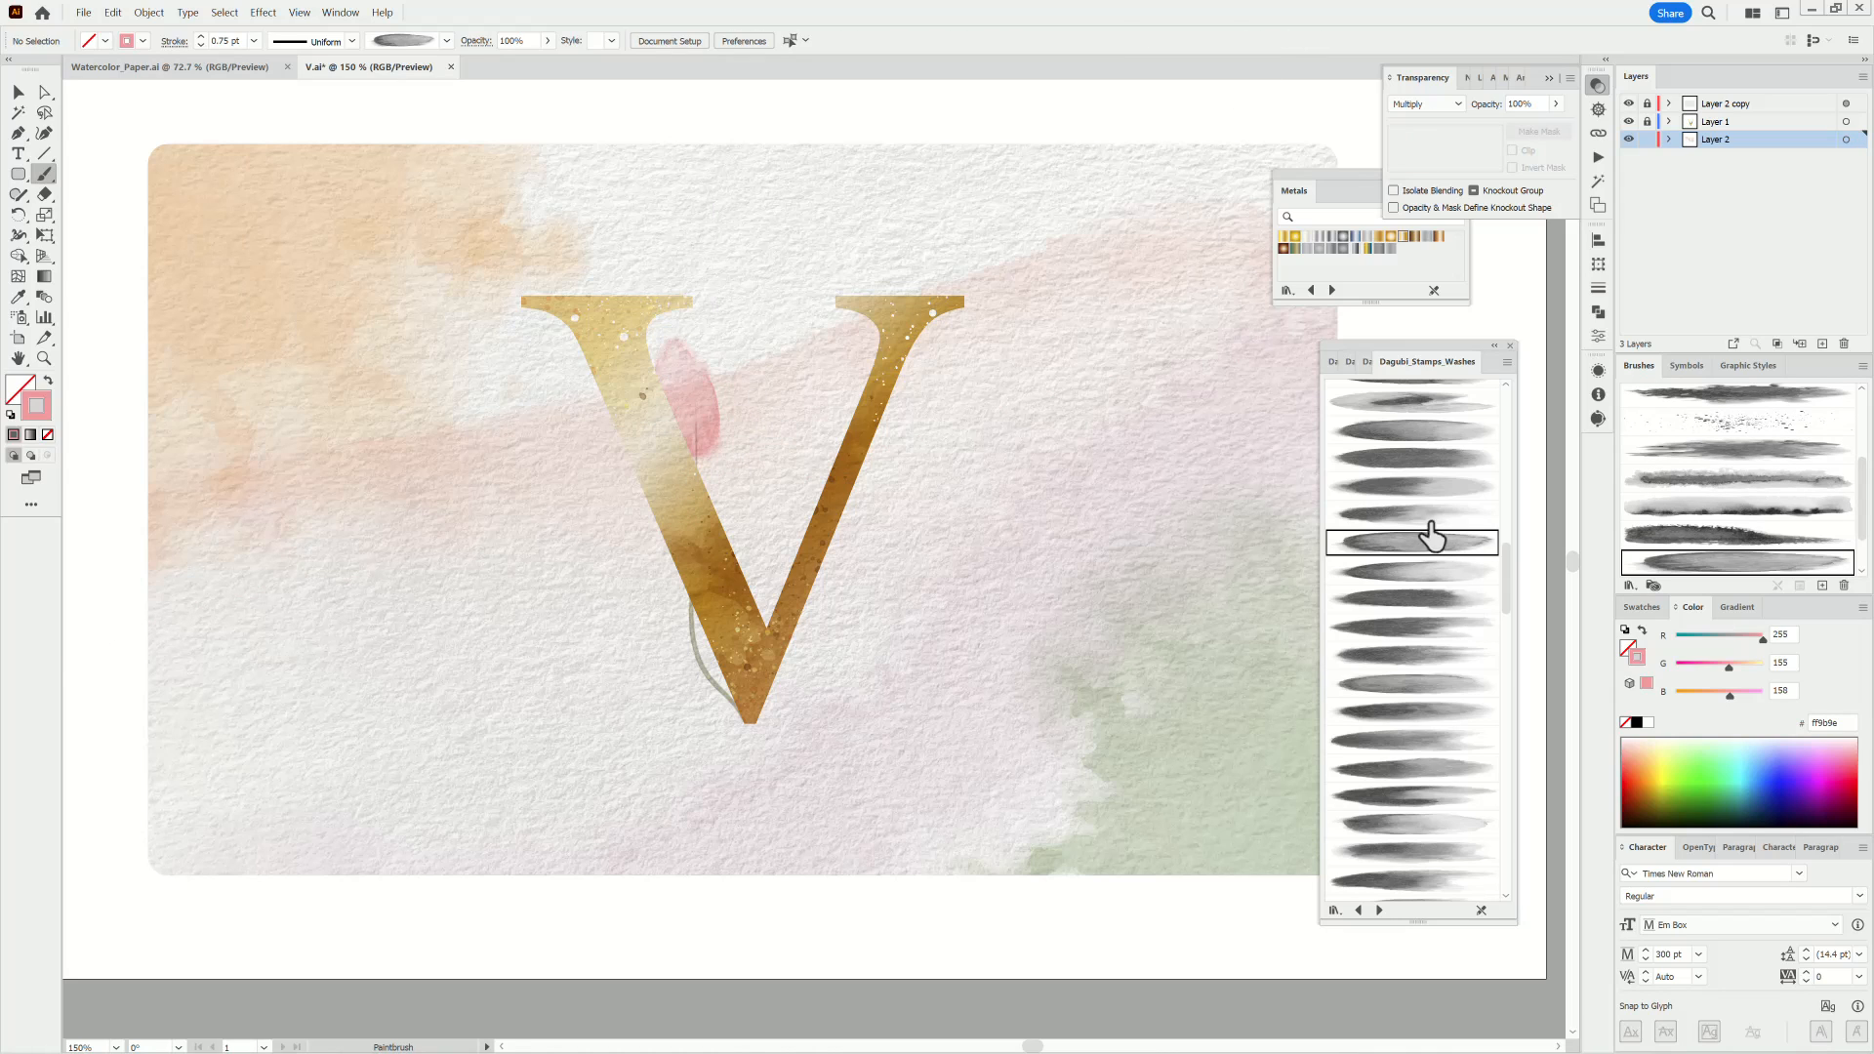
Paint further overlapping pink petals at the stem's tip with two other stamp wash brushes to form a tulip head.
left_click(1423, 514)
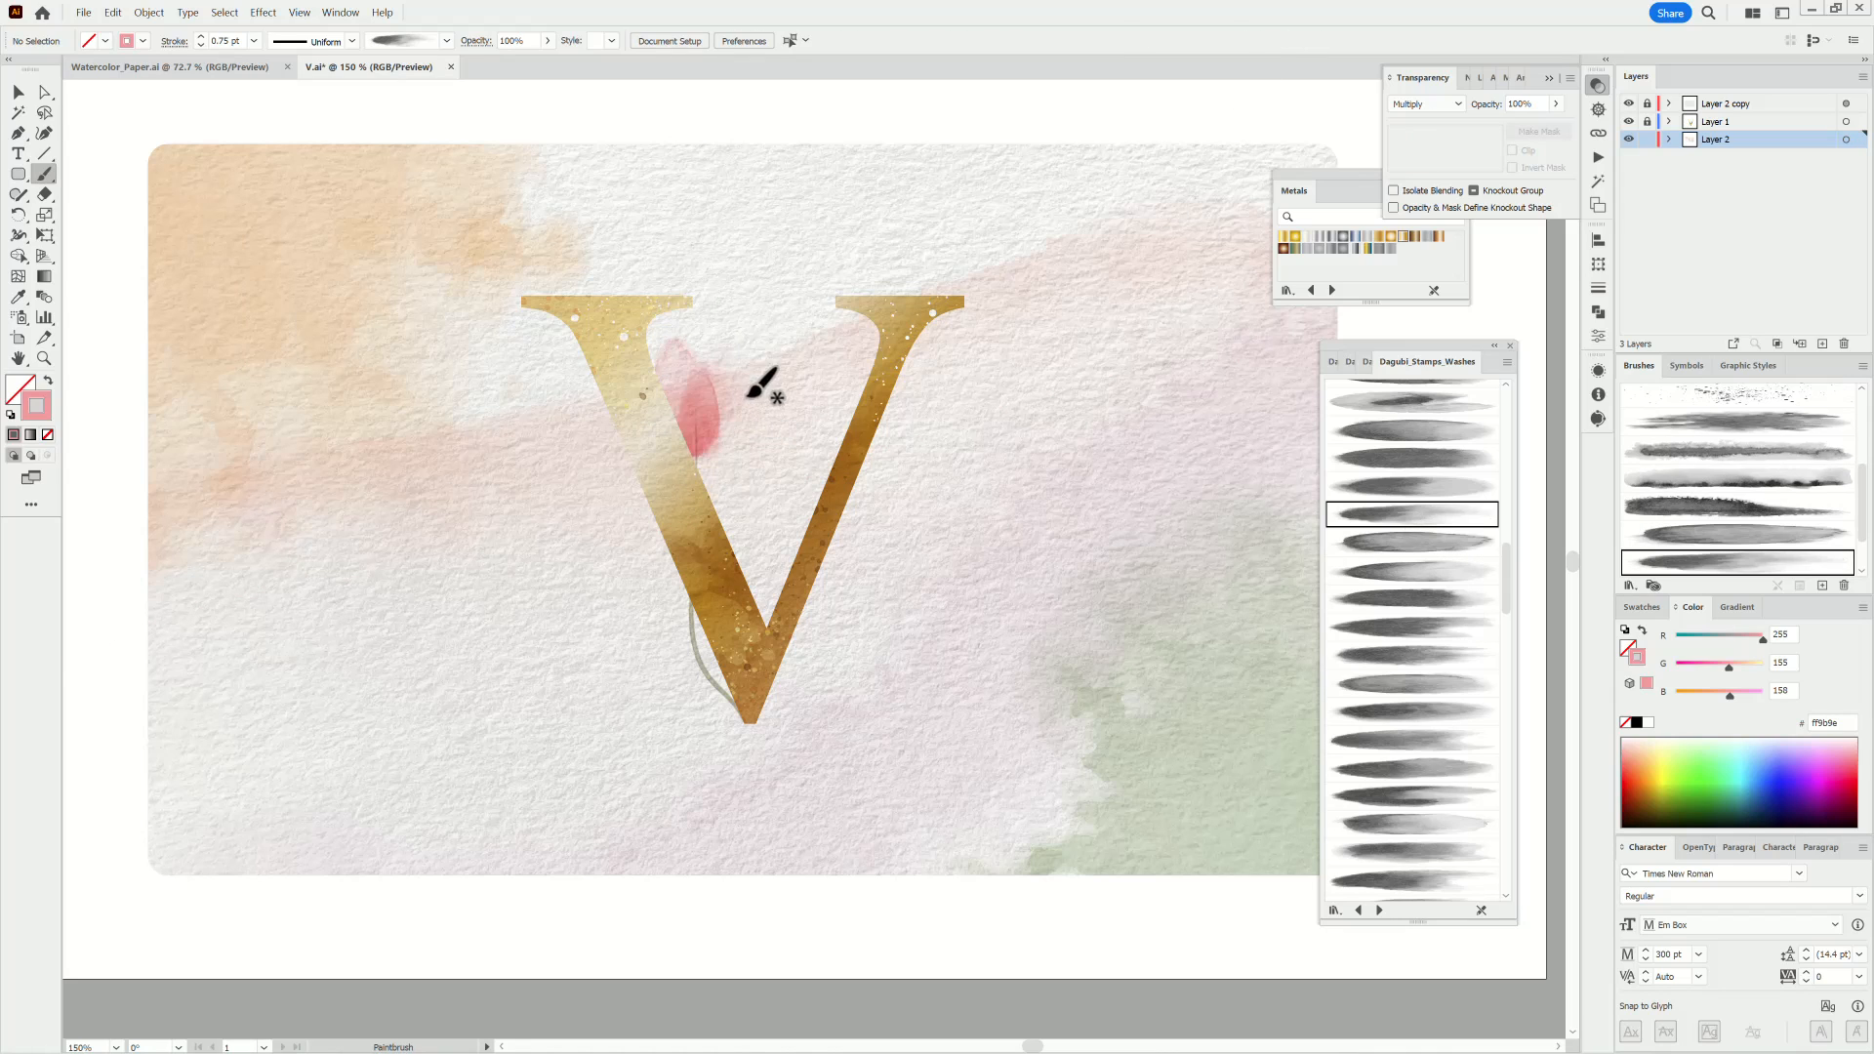
left_click(1391, 795)
left_click_drag(686, 473, 742, 361)
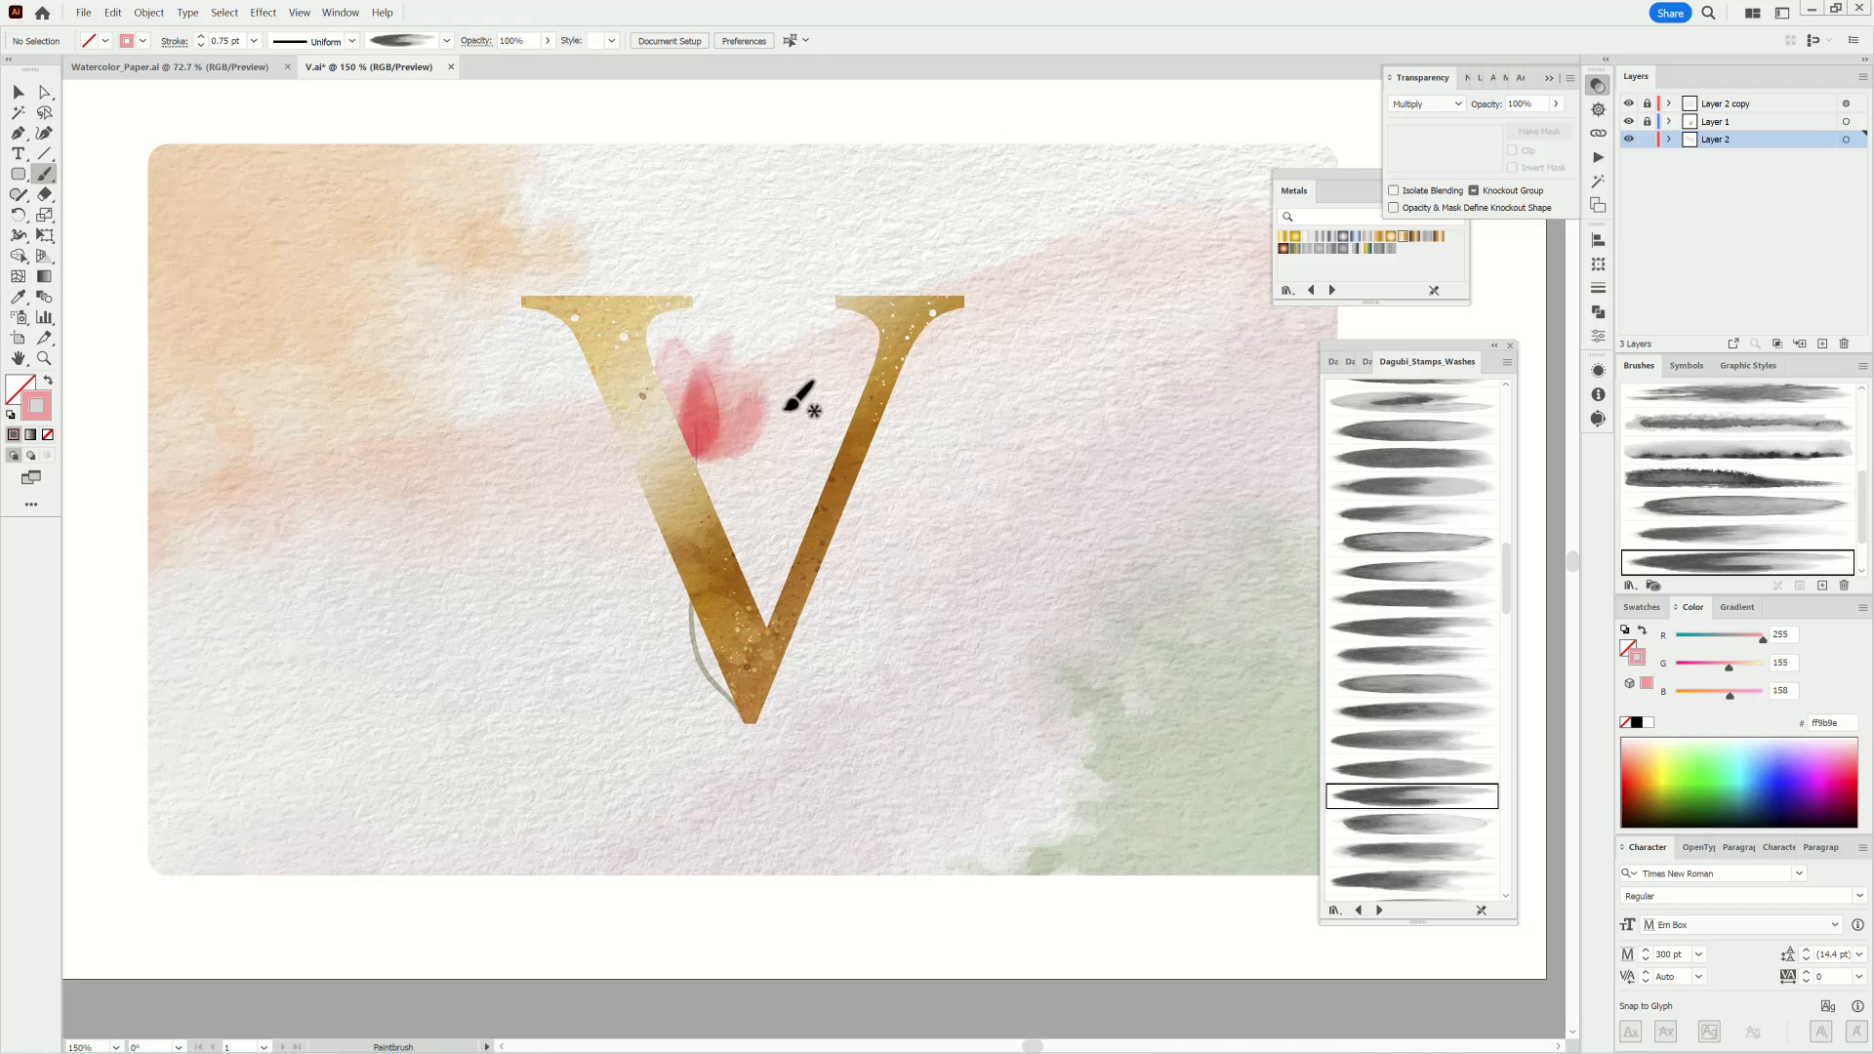
left_click_drag(742, 426, 742, 425)
Paint a broad 0.6 pt petal over the tulip head with a fuller oval wash brush to round out the bloom.
scroll(1434, 678, "down", 3)
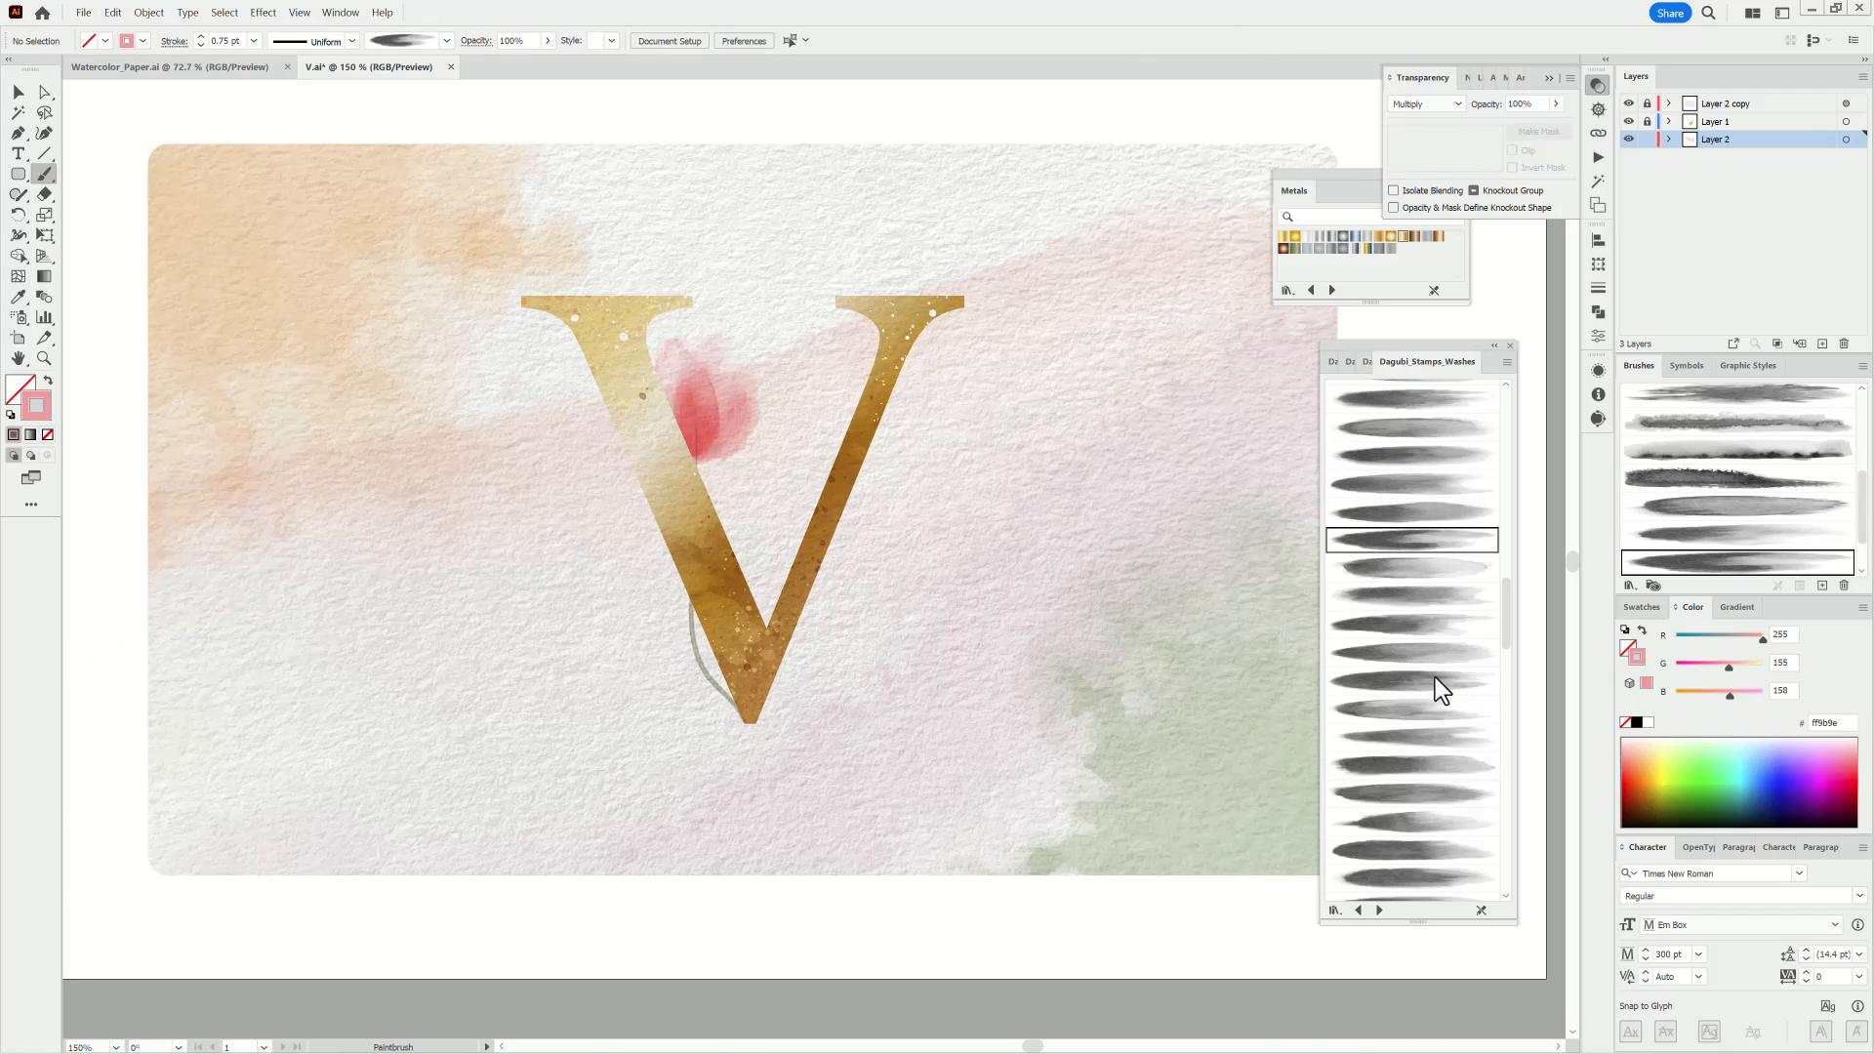
scroll(1420, 708, "up", 3)
scroll(1435, 585, "up", 1)
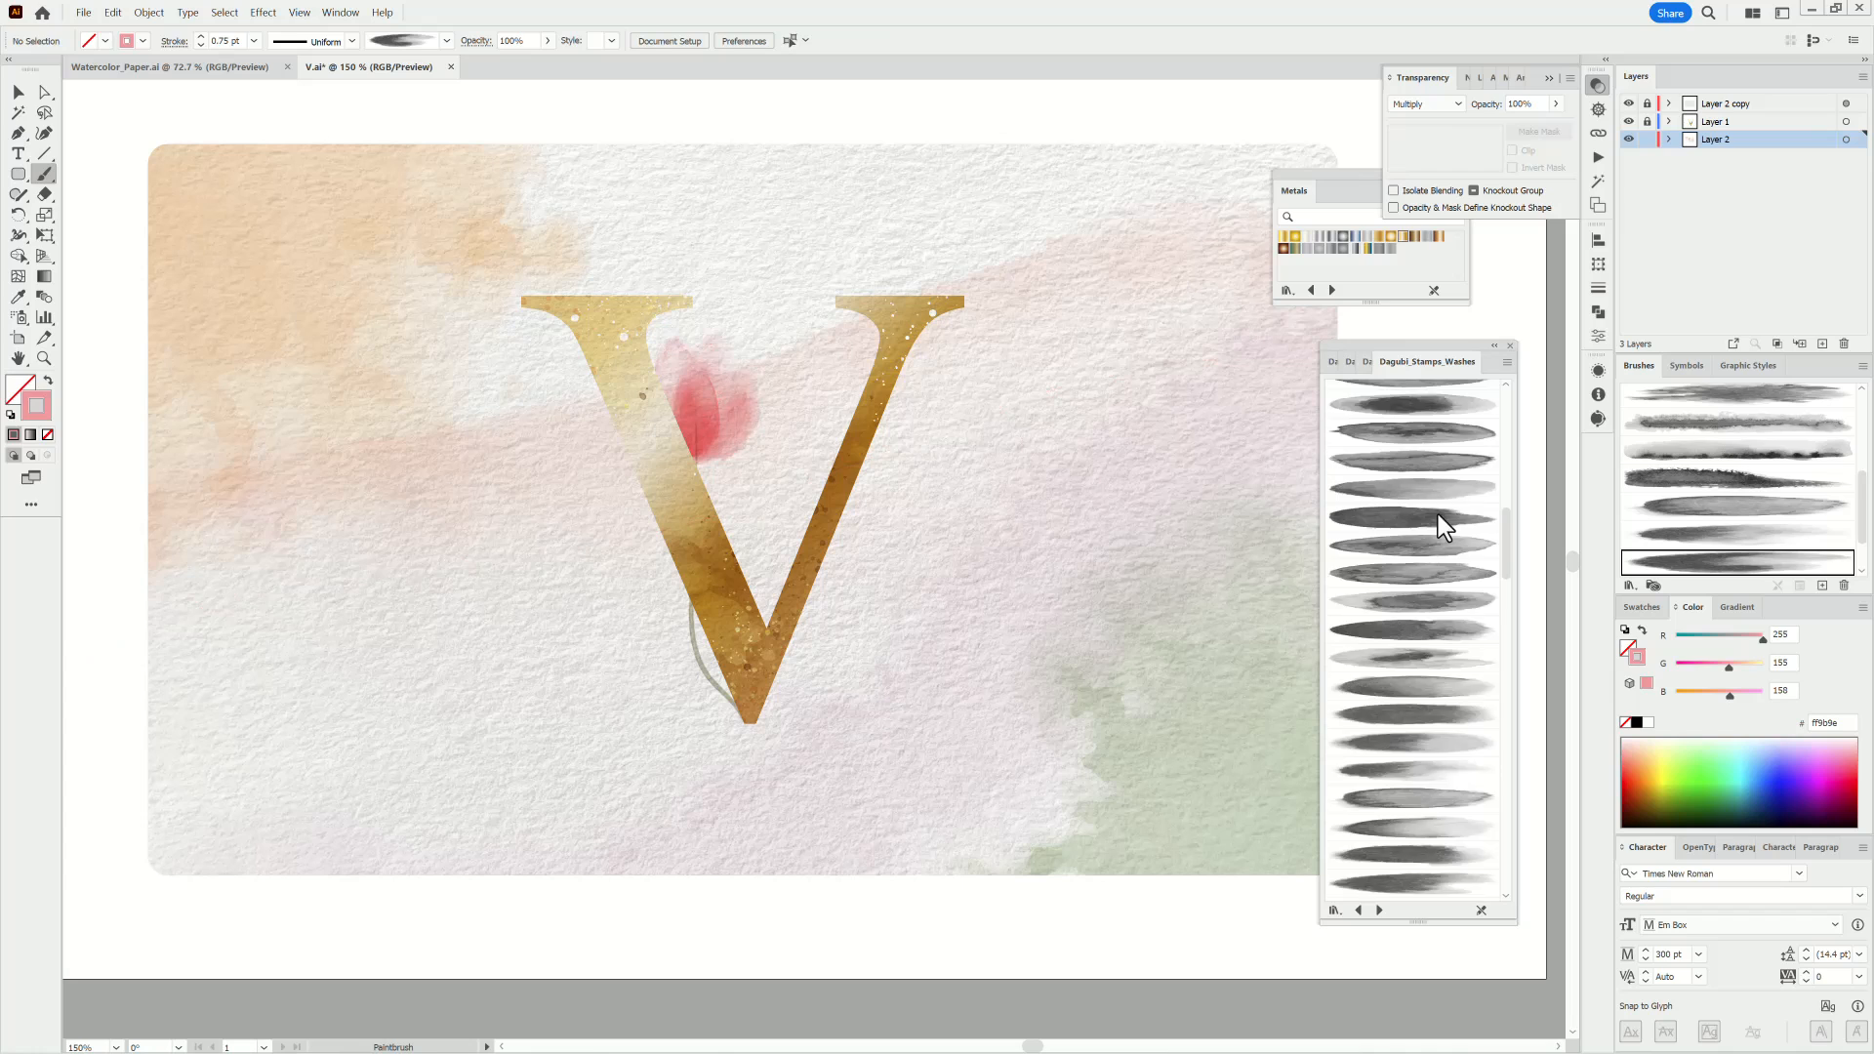
left_click(1431, 463)
left_click(201, 46)
mouse_move(699, 464)
left_mouse_down()
mouse_move(763, 384)
mouse_move(745, 379)
left_mouse_up()
left_click(1288, 92, "ctrl")
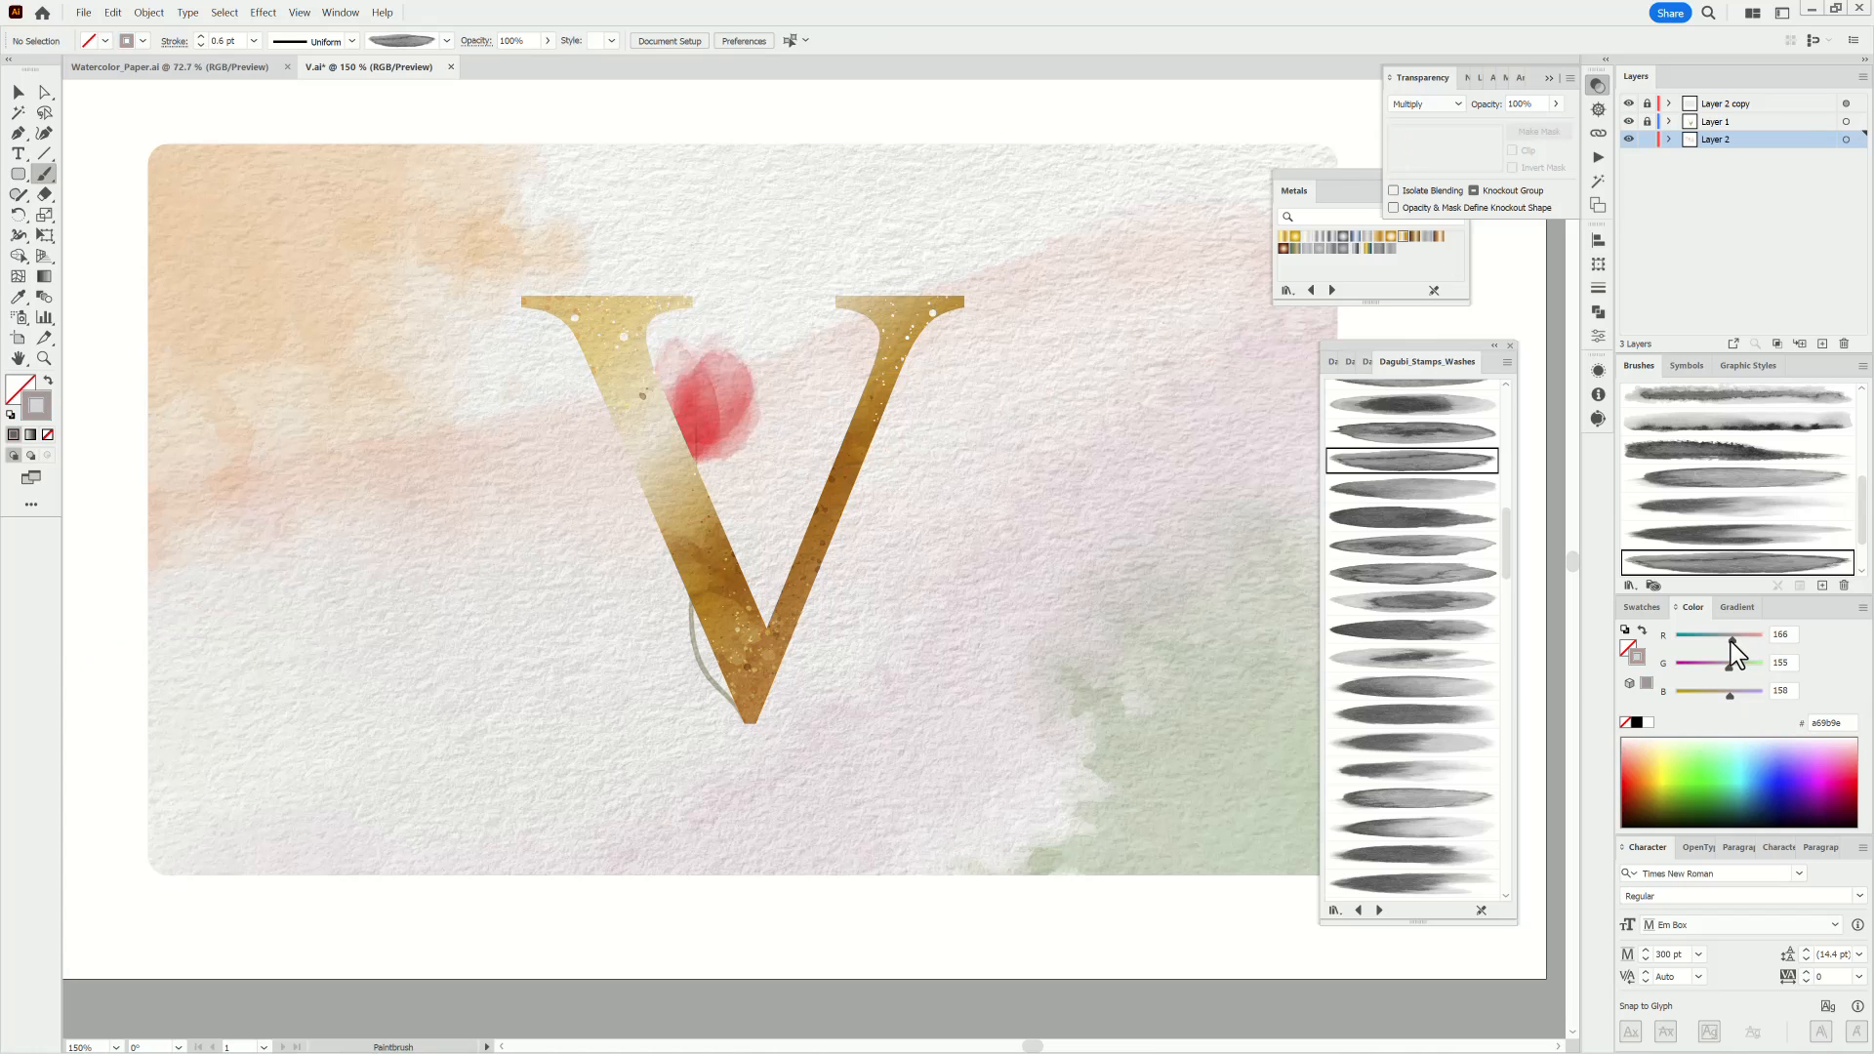
Prepare a teal (72b0a3) leaf brush with a gradient wash stroke and a width profile that swells and narrows to a point.
left_click_drag(1731, 665, 1729, 697)
scroll(1425, 585, "down", 4)
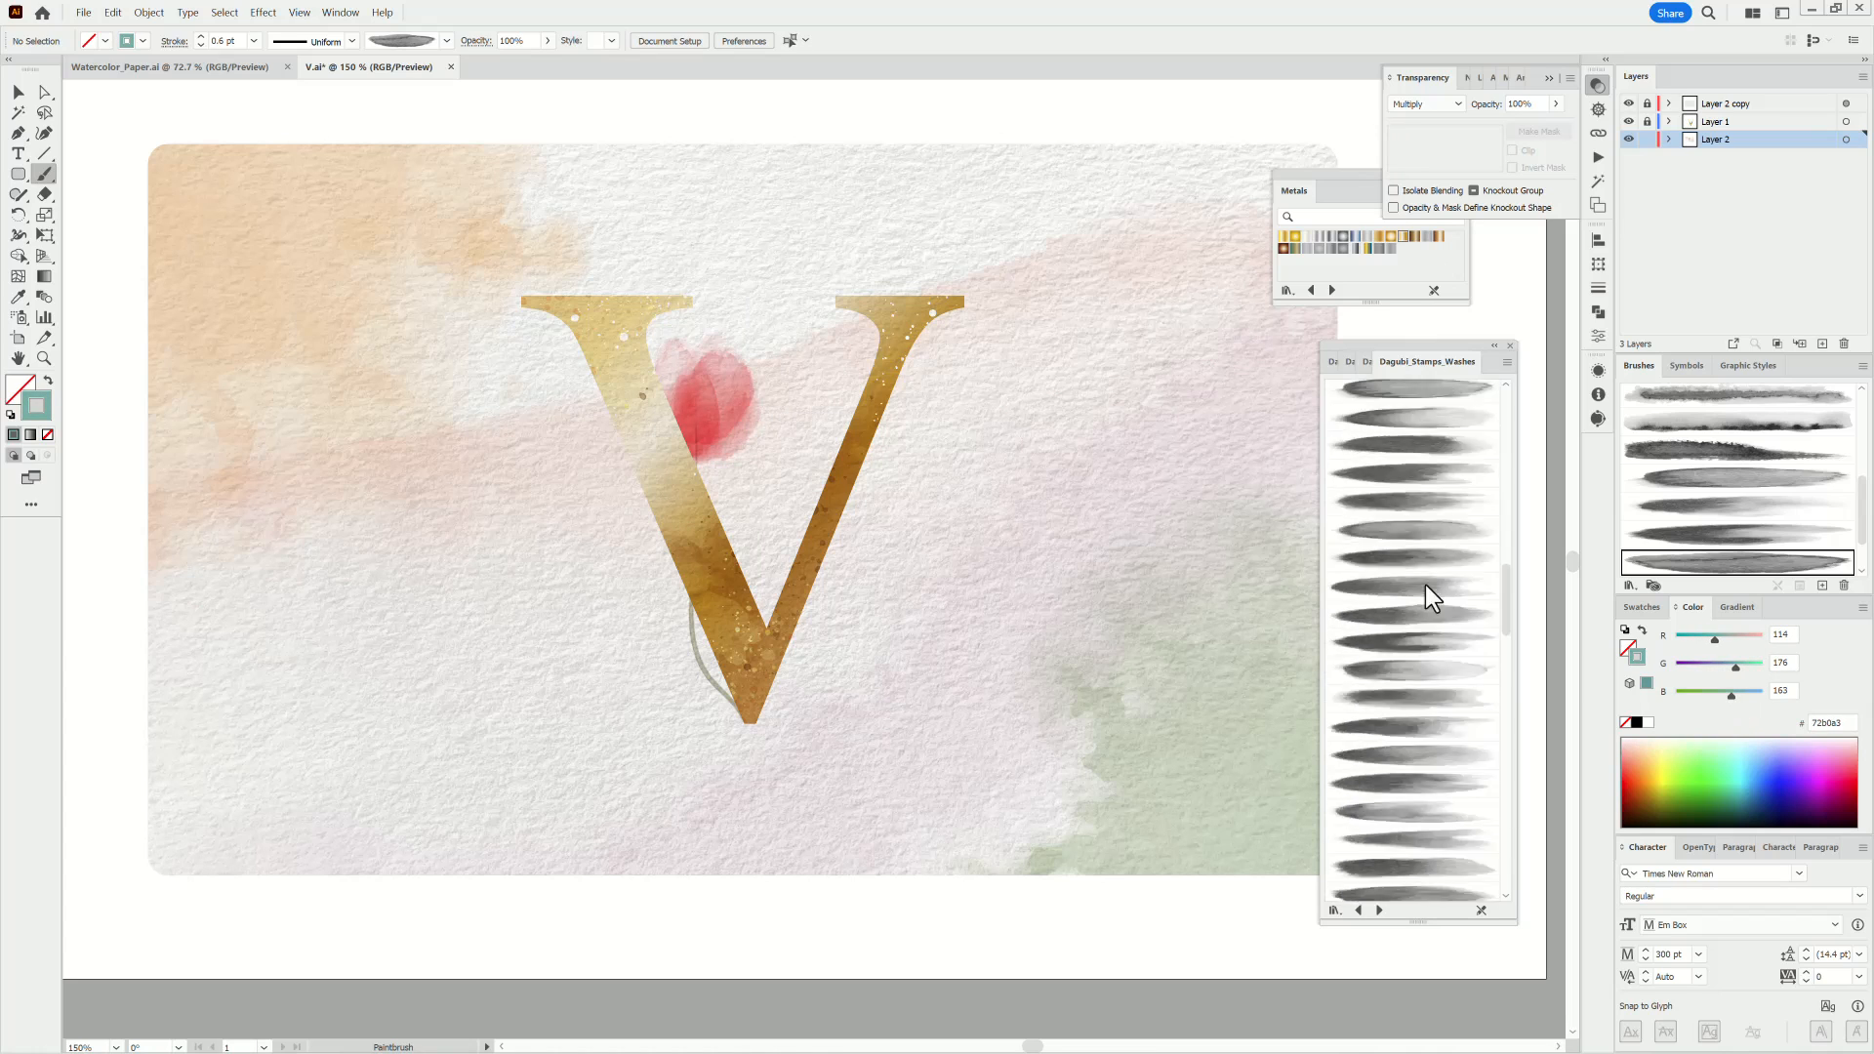
left_click(1409, 575)
left_click(446, 41)
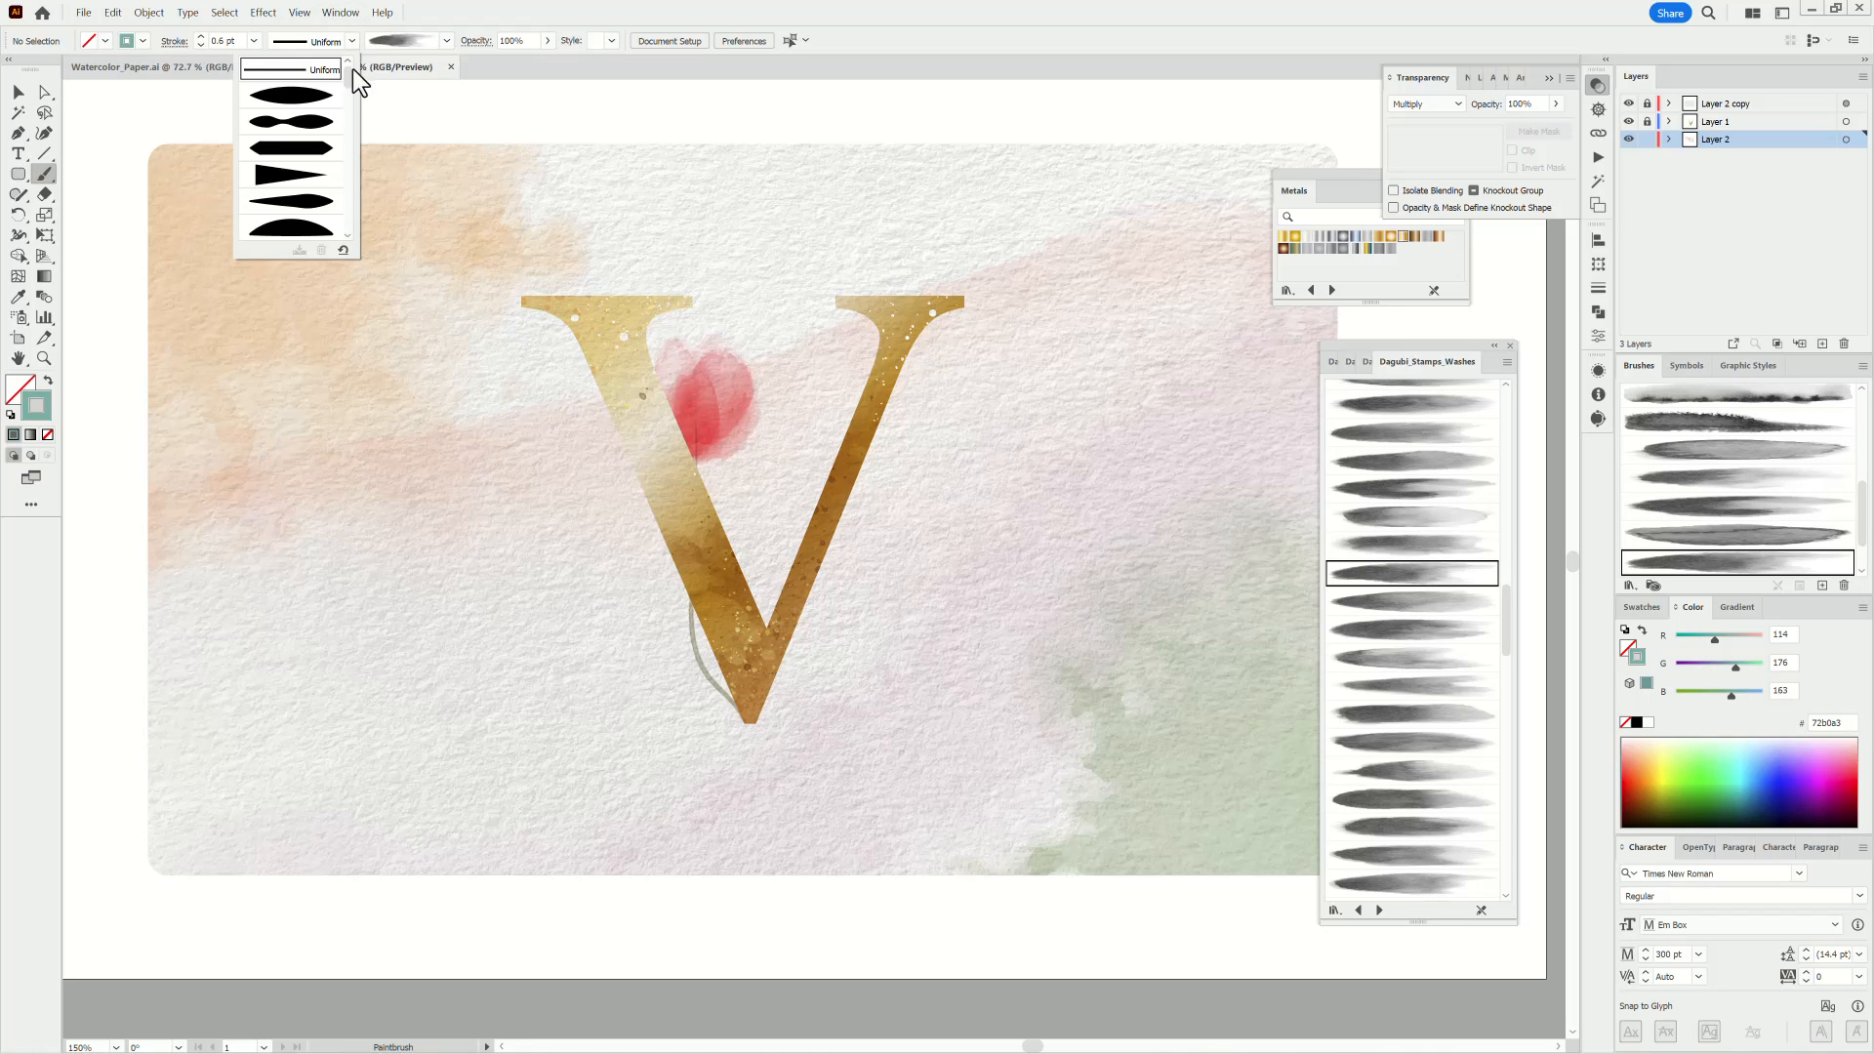
scroll(347, 96, "down", 2)
left_click_drag(347, 95, 344, 151)
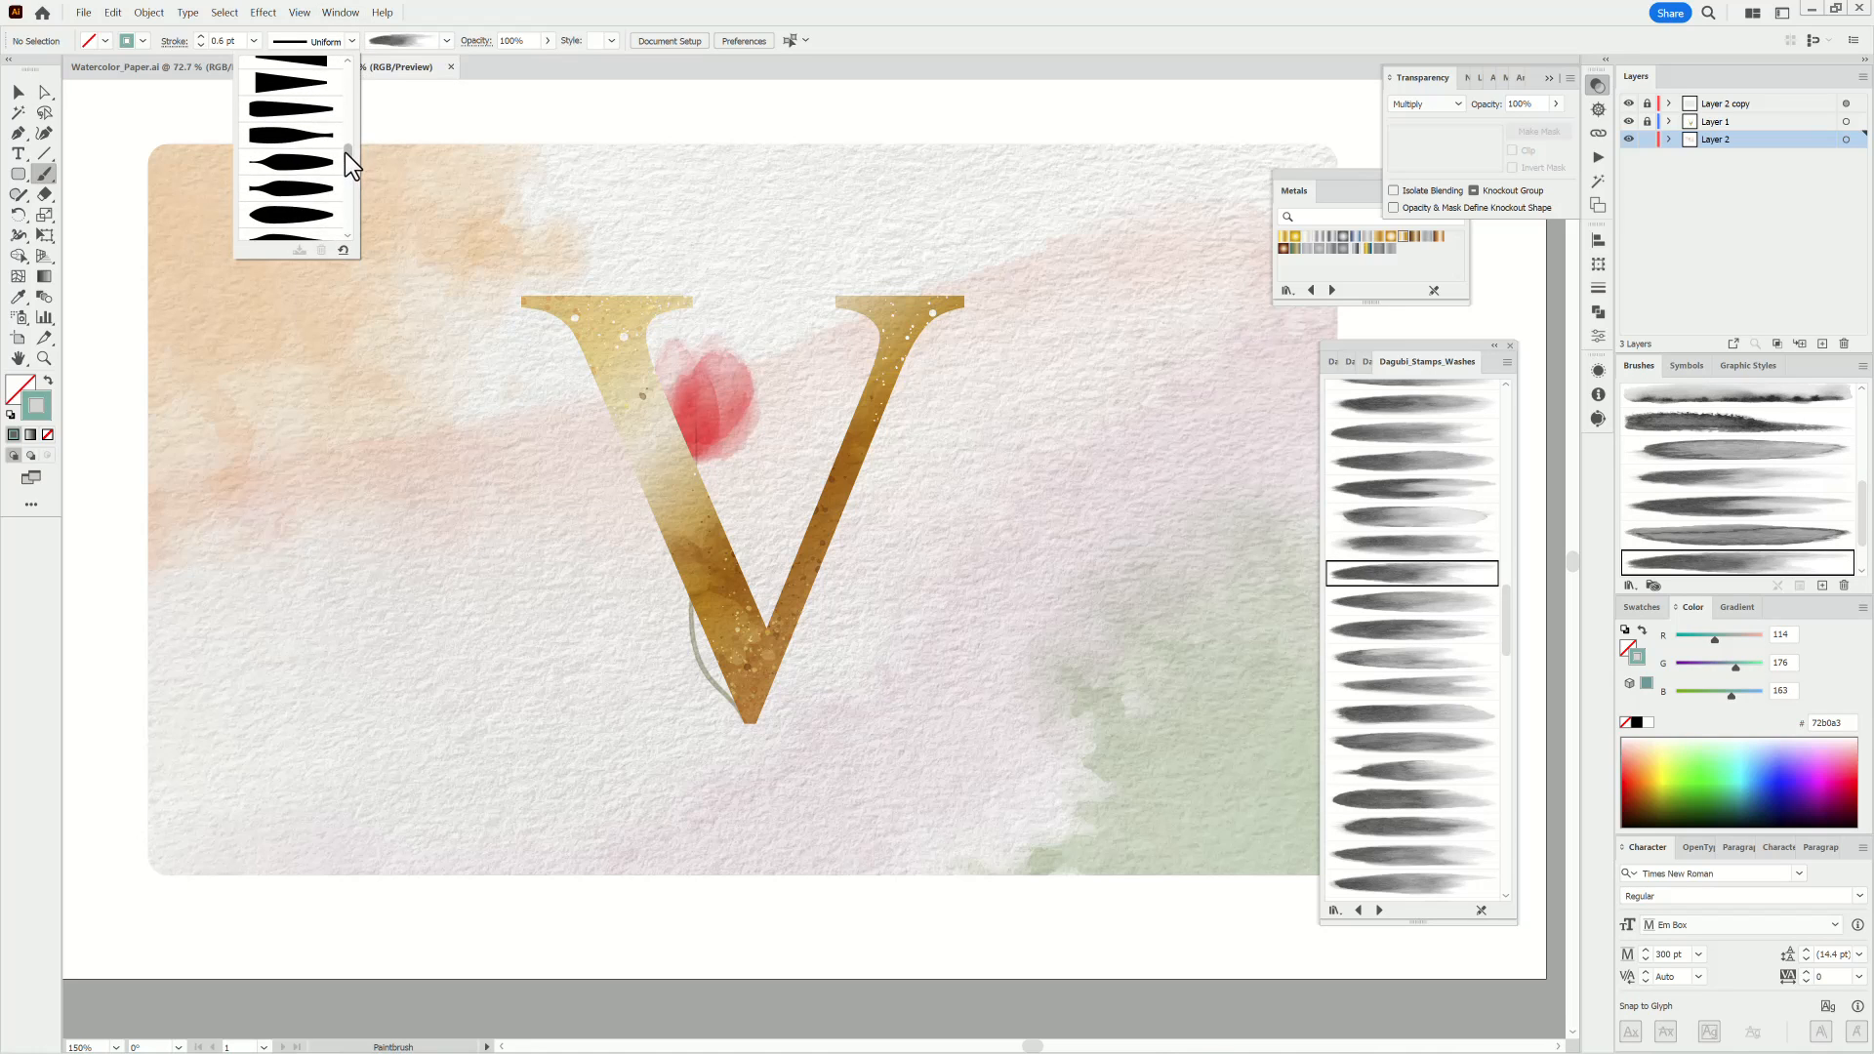
left_click(295, 119)
Reduce the leaf stroke weight to 0.4 pt using a trial leaf beside the V's right arm, and remove that leaf.
left_click_drag(939, 496, 908, 686)
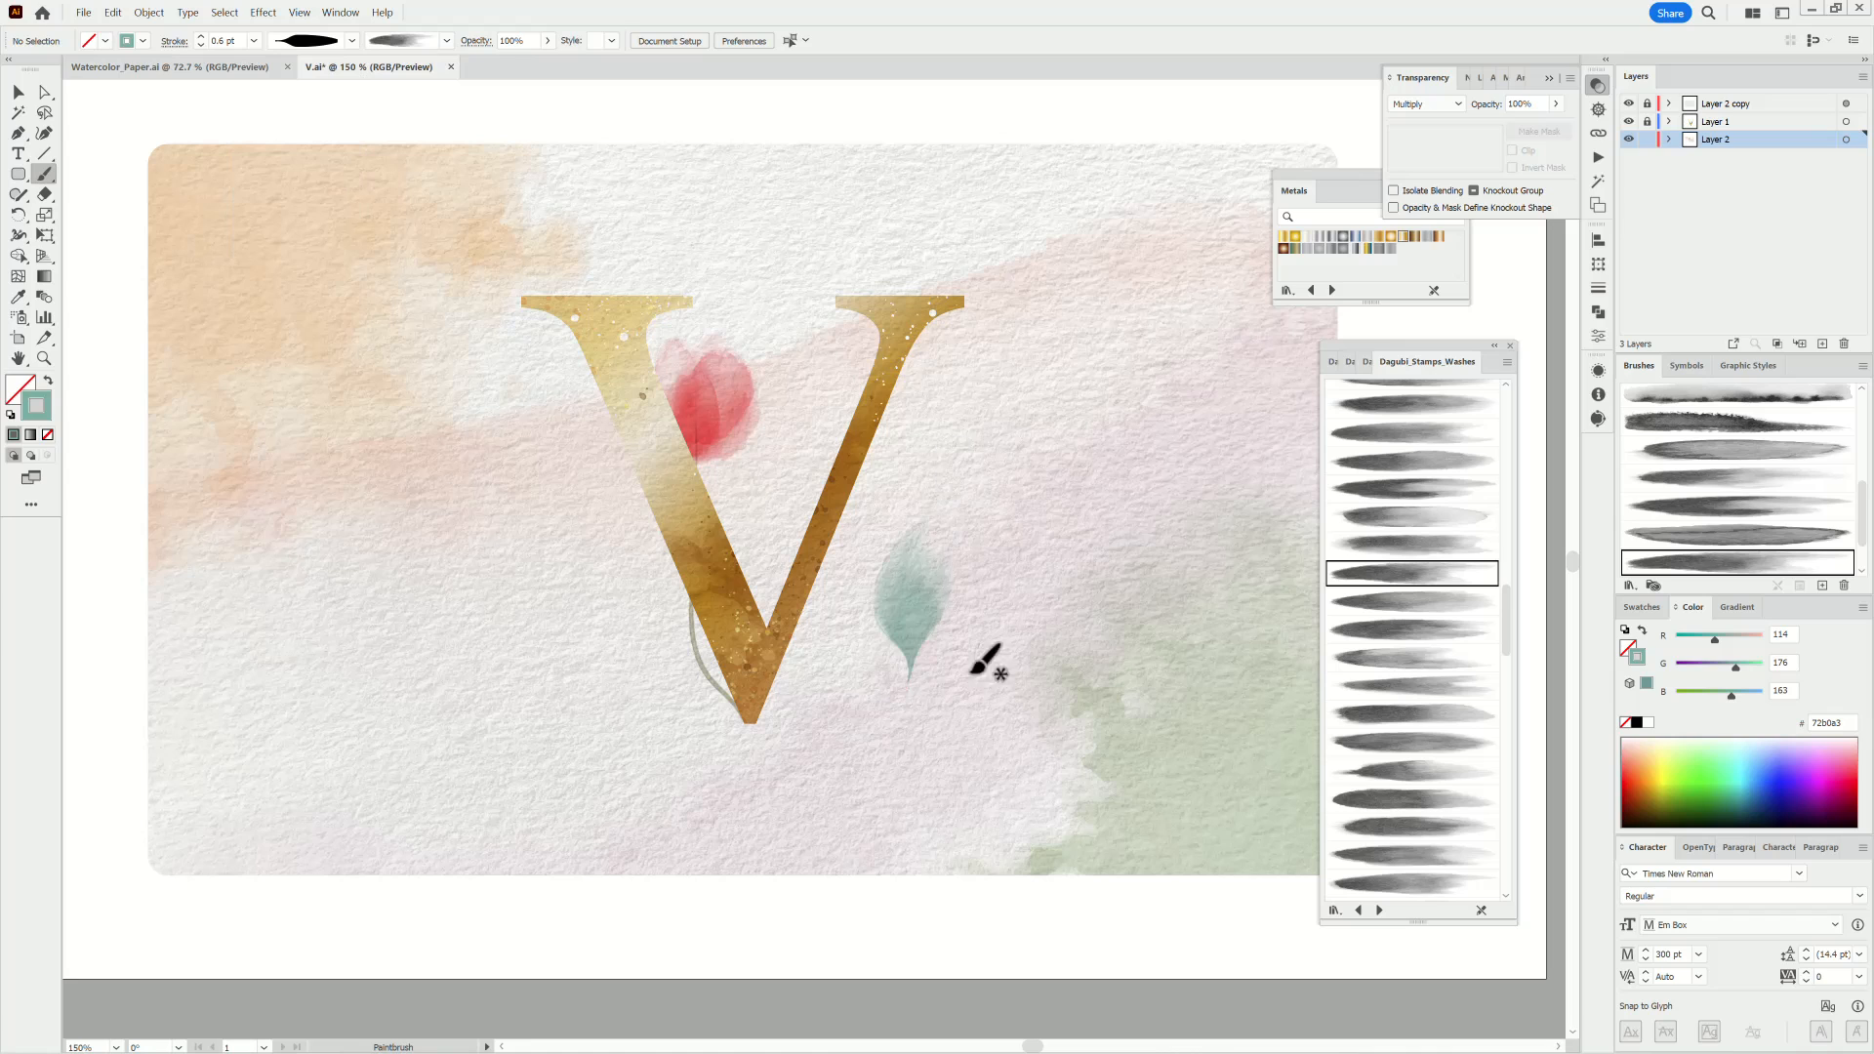
key("ctrl")
left_click(200, 45)
left_click(202, 45)
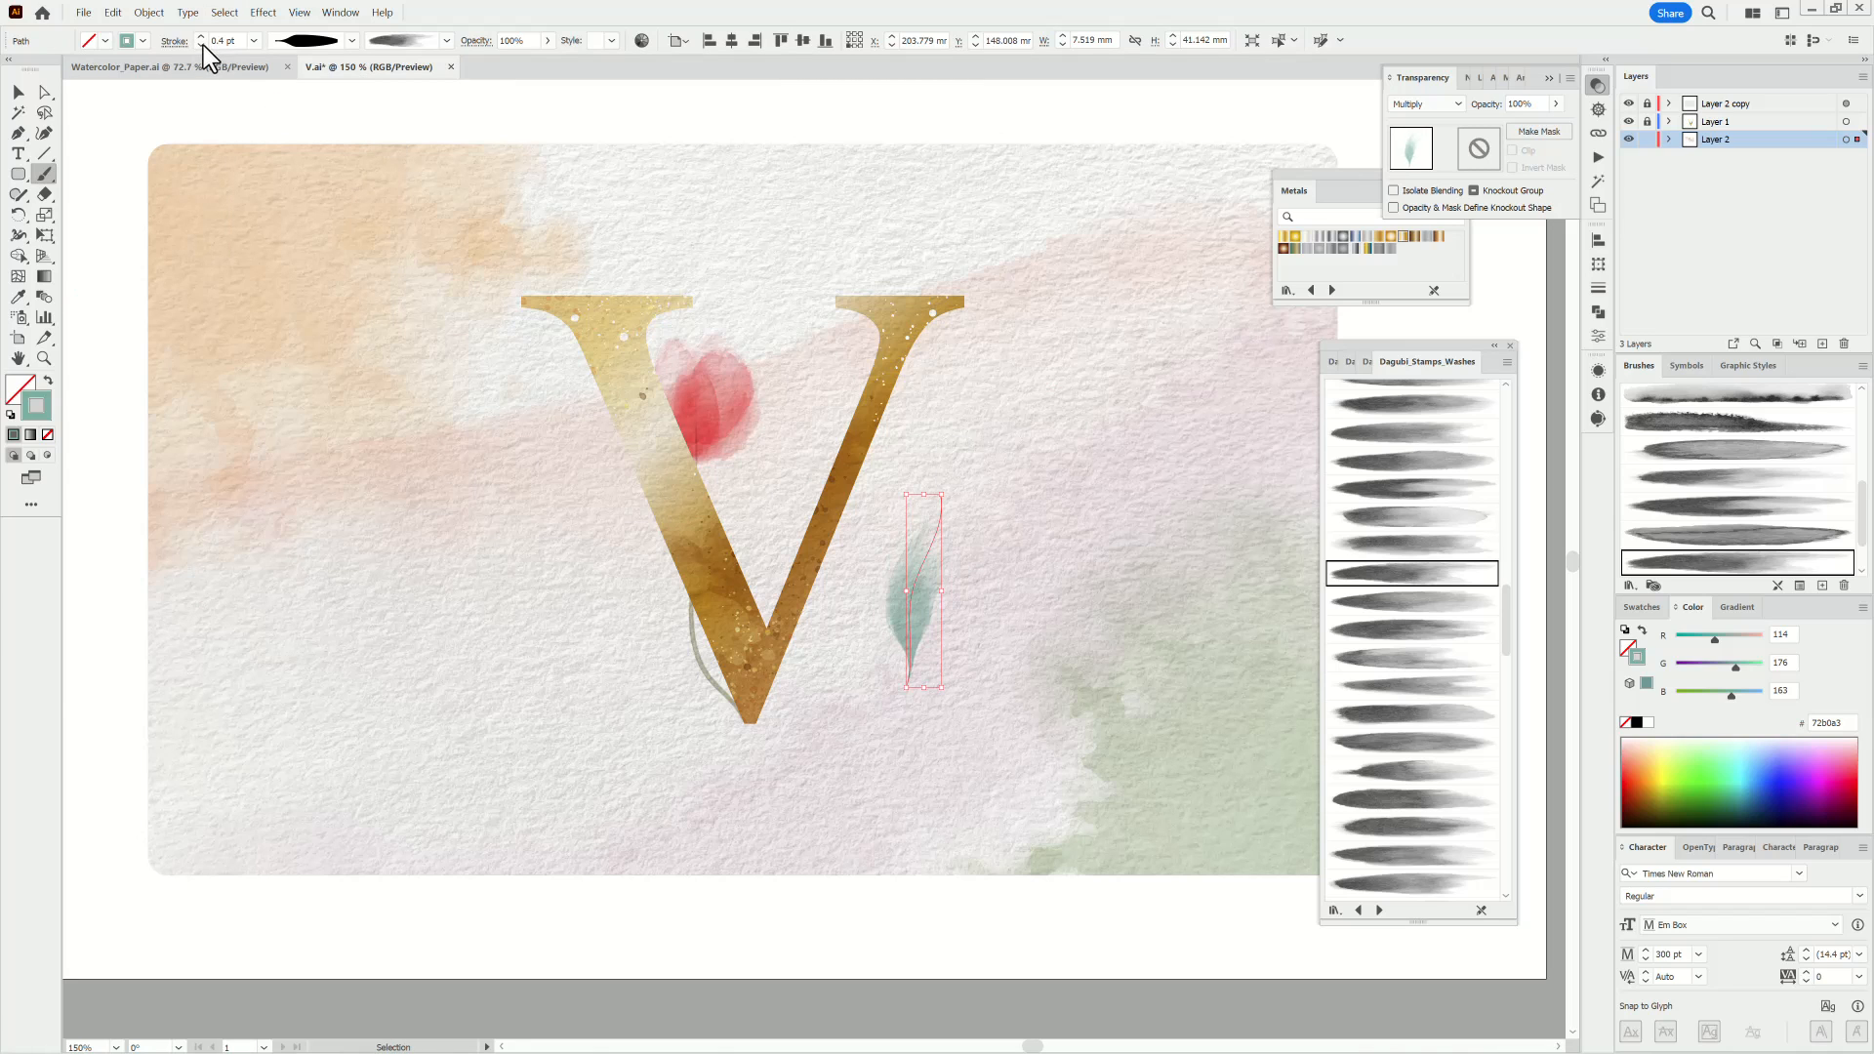
key("ctrl+shift+a")
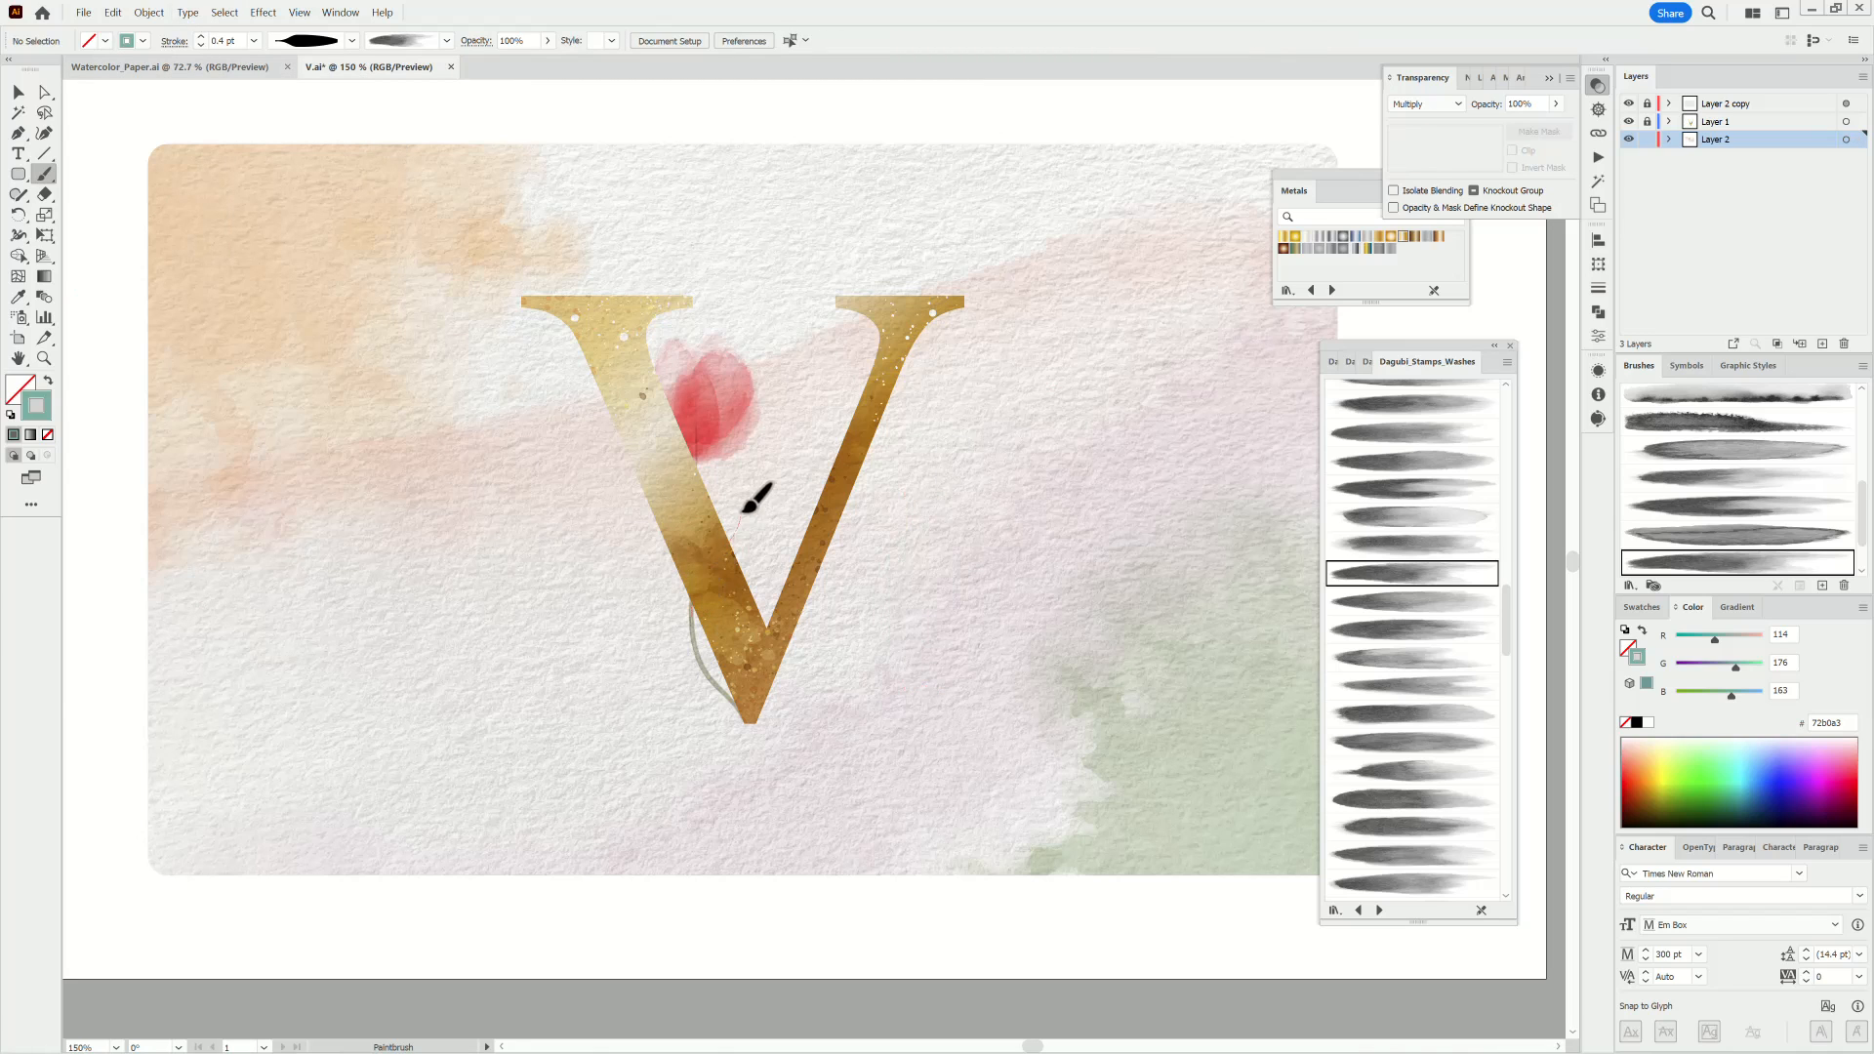
Paint teal leaves on both sides of the tulip stem and at its base, giving the lowest leaf an oval wash brush.
left_click_drag(743, 512, 746, 508)
left_click_drag(697, 618, 610, 512)
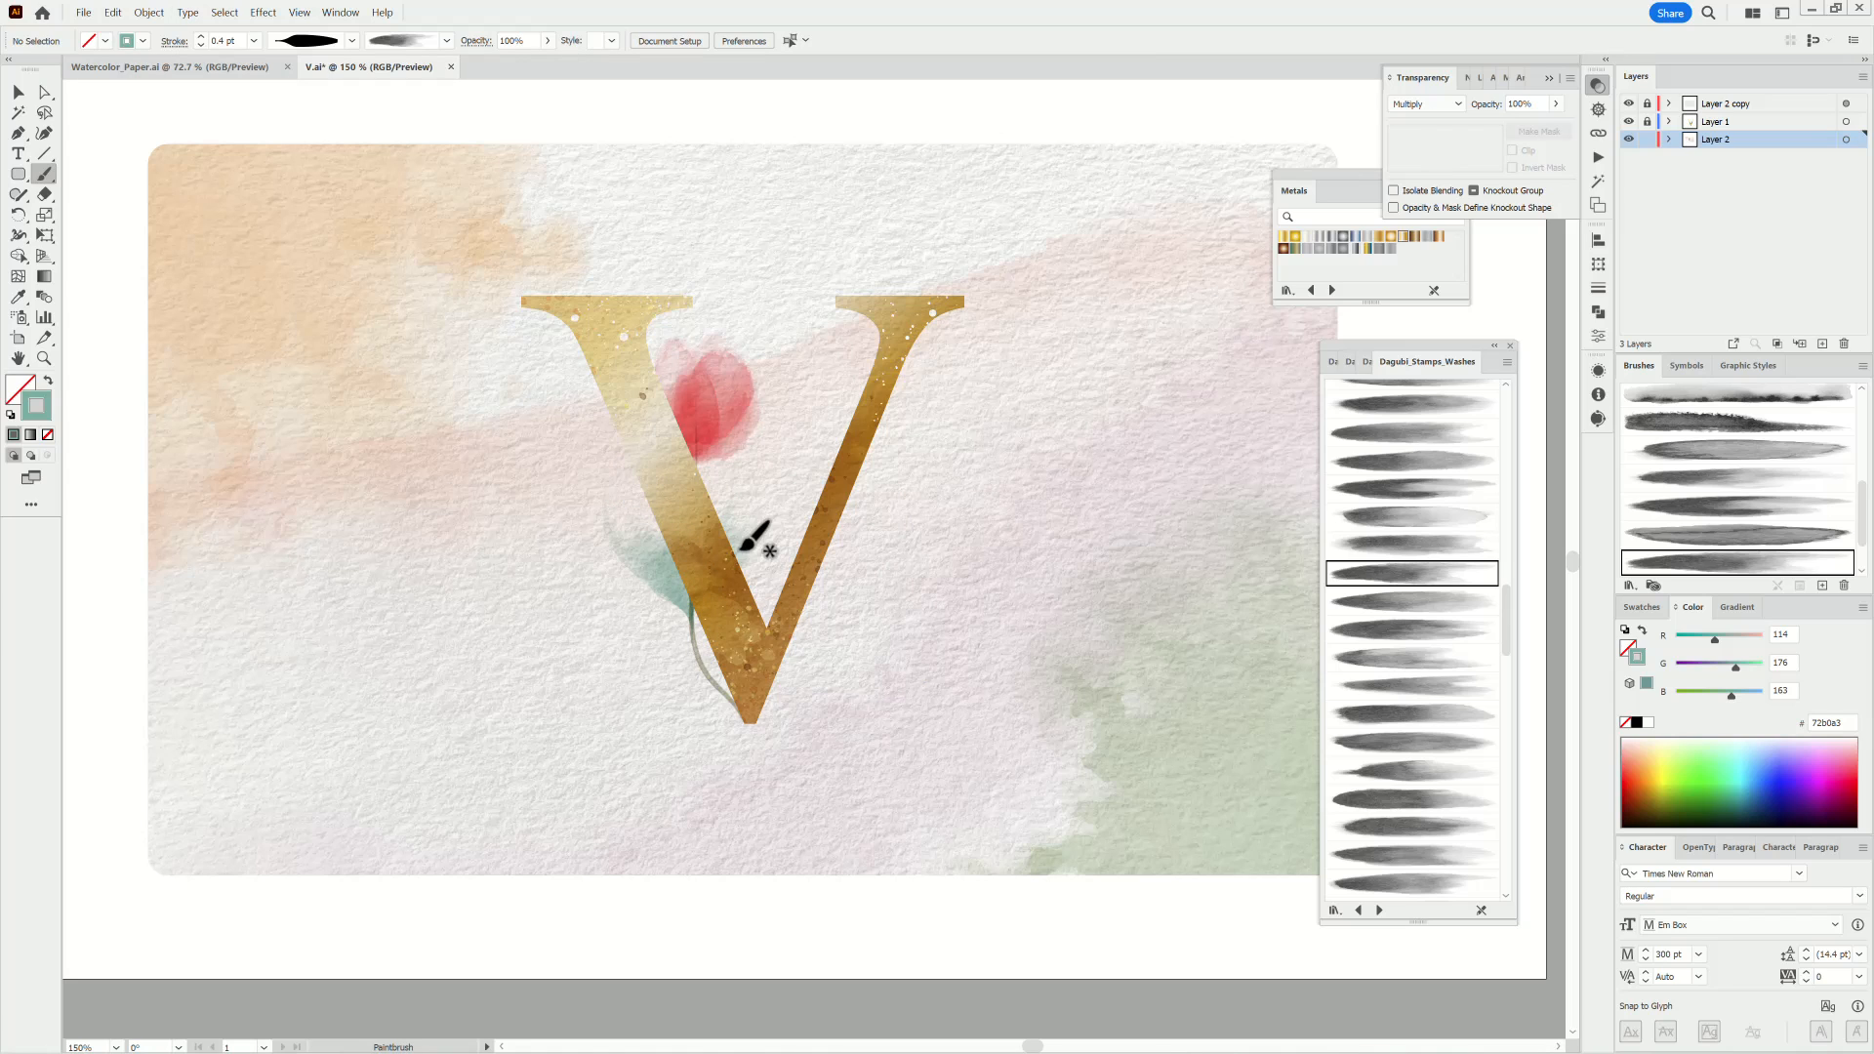
left_click_drag(747, 722, 650, 736)
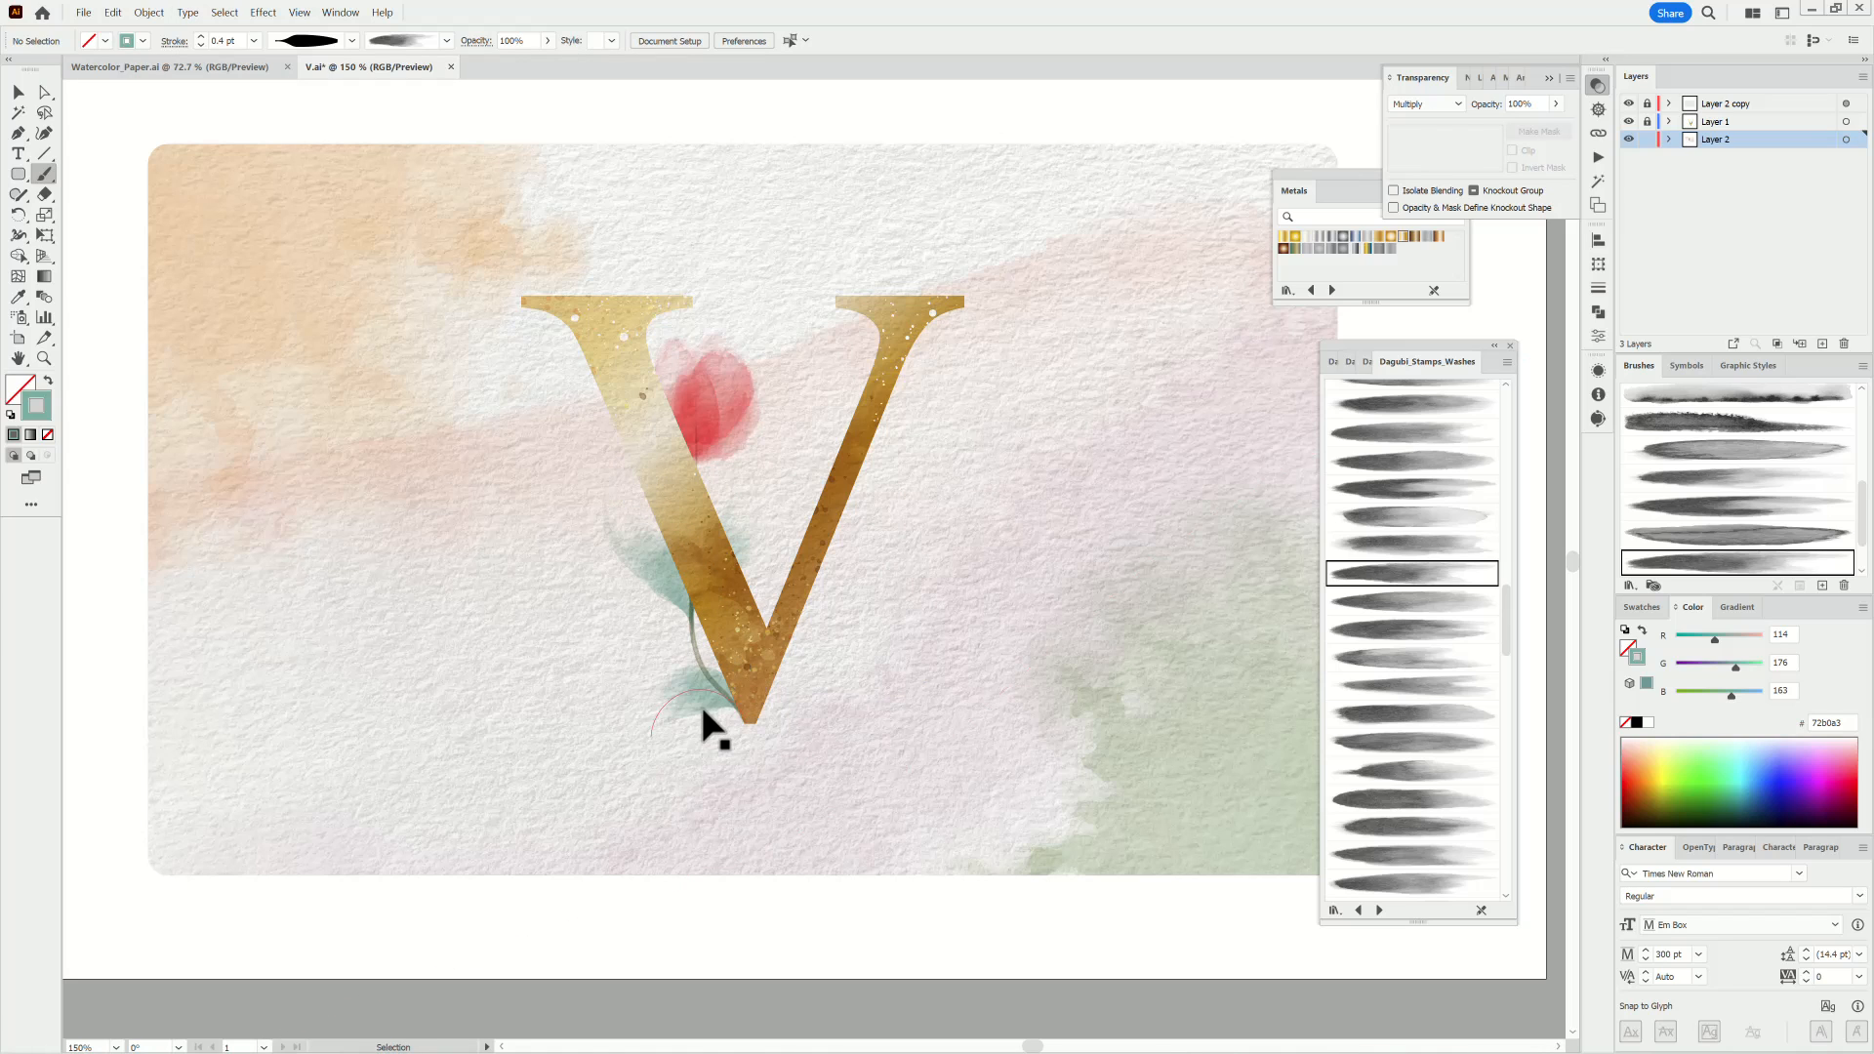
scroll(1476, 515, "up", 5)
left_click(1406, 493)
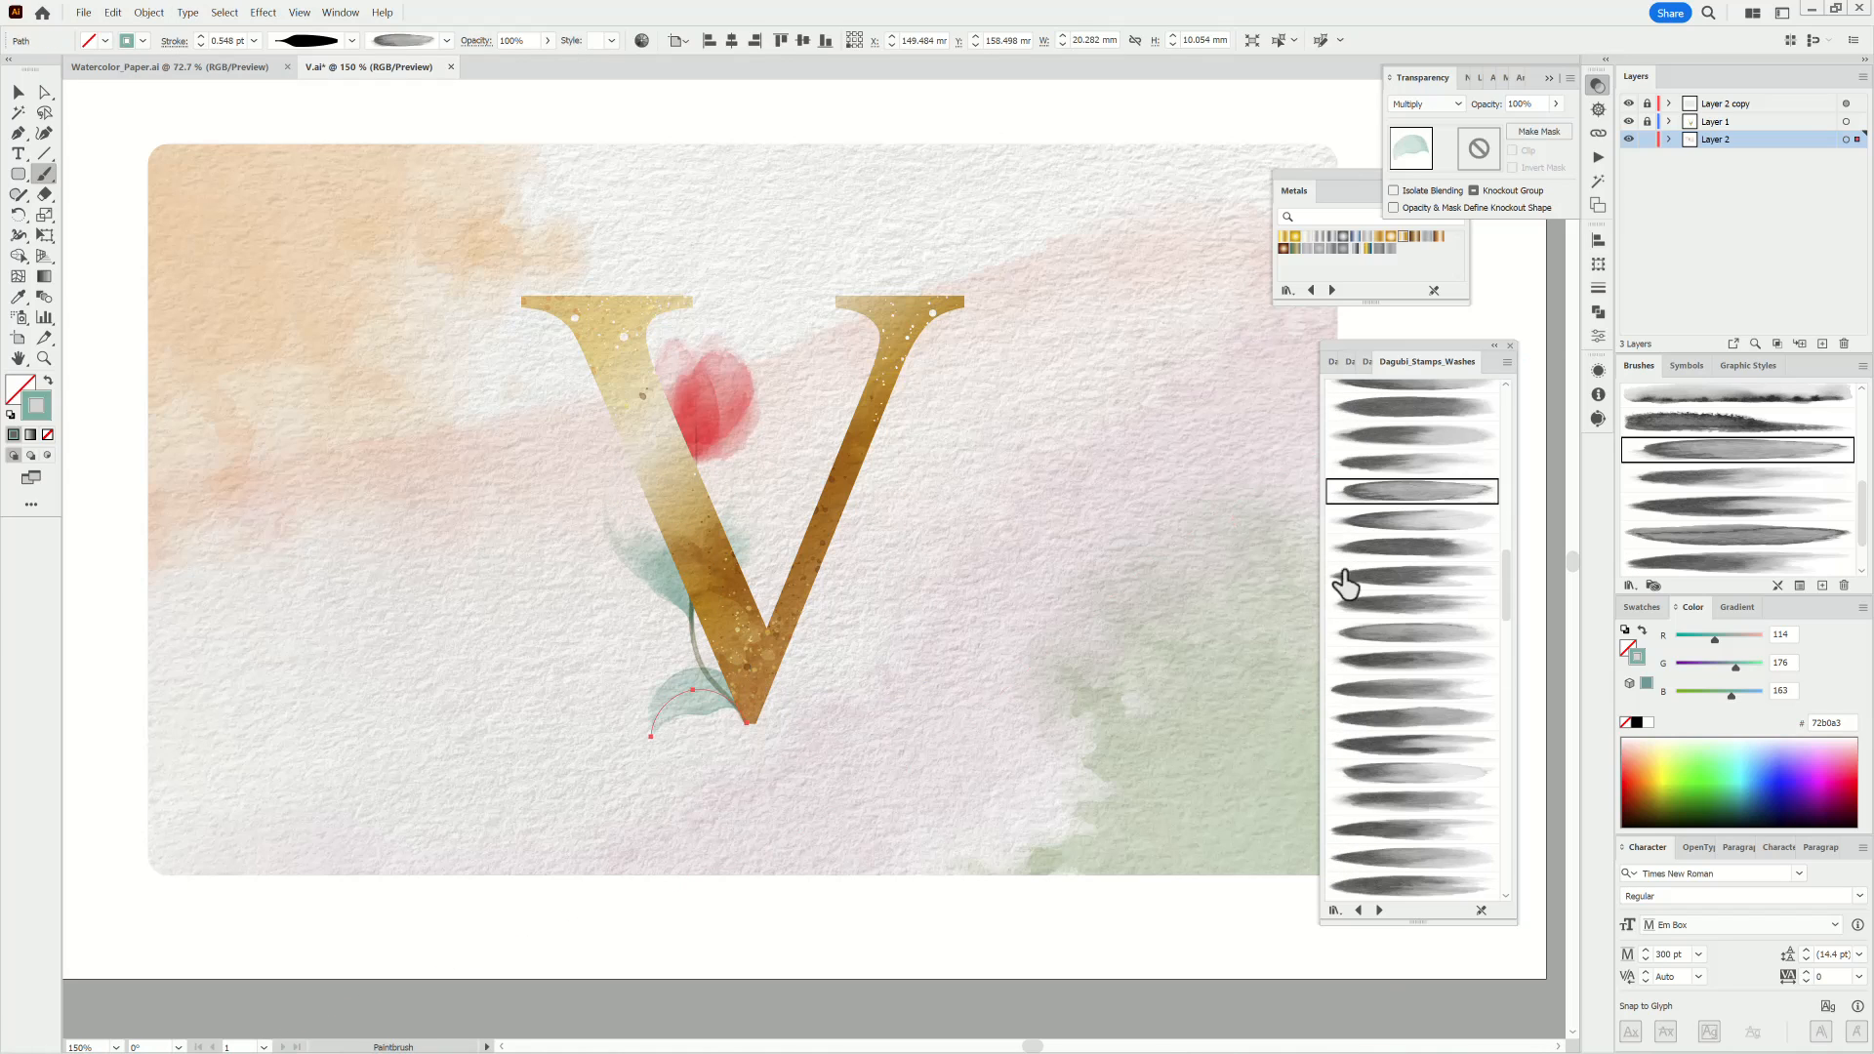
Add a new layer directly above Layer 1 and lock Layer 2.
left_click(1737, 122)
left_click(1822, 343)
left_click(1647, 157)
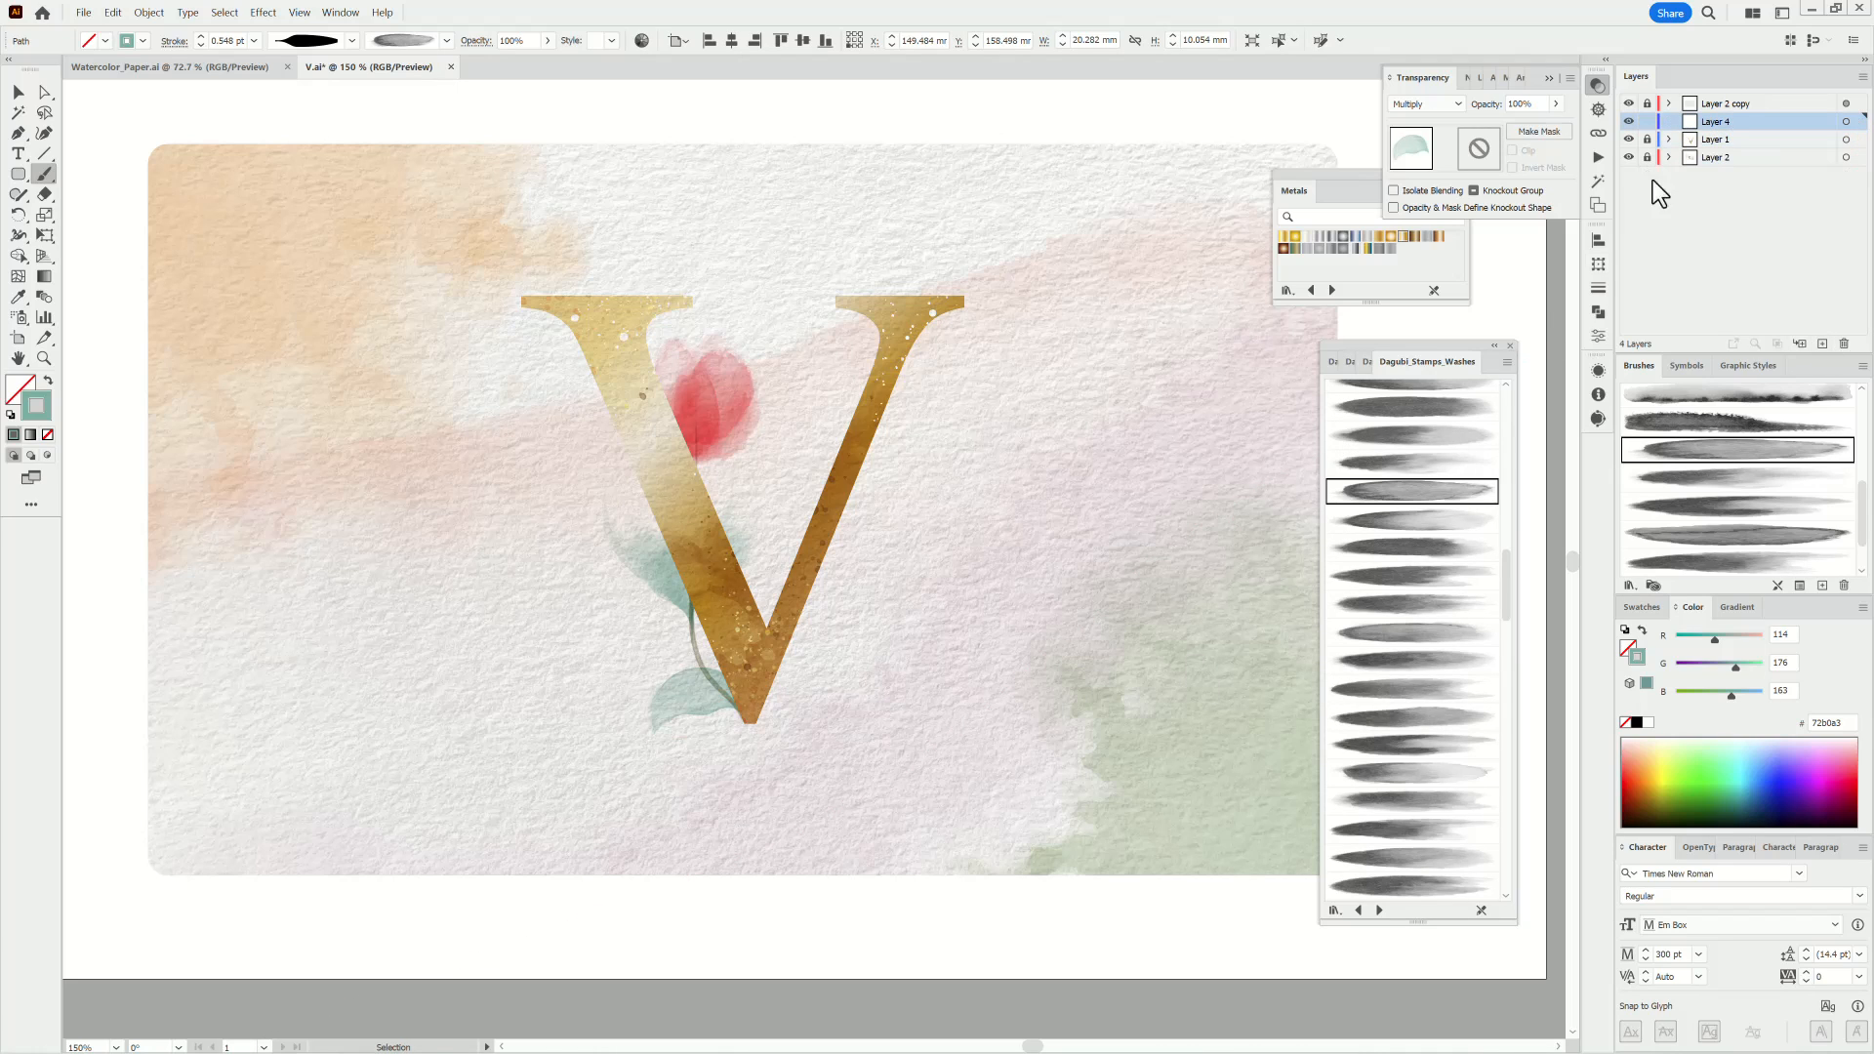
Paint a 0.1 pt stem about 77 mm tall on the new layer, curving from the V's base across its left arm.
left_click(1703, 427)
left_click(254, 40)
left_click(278, 81)
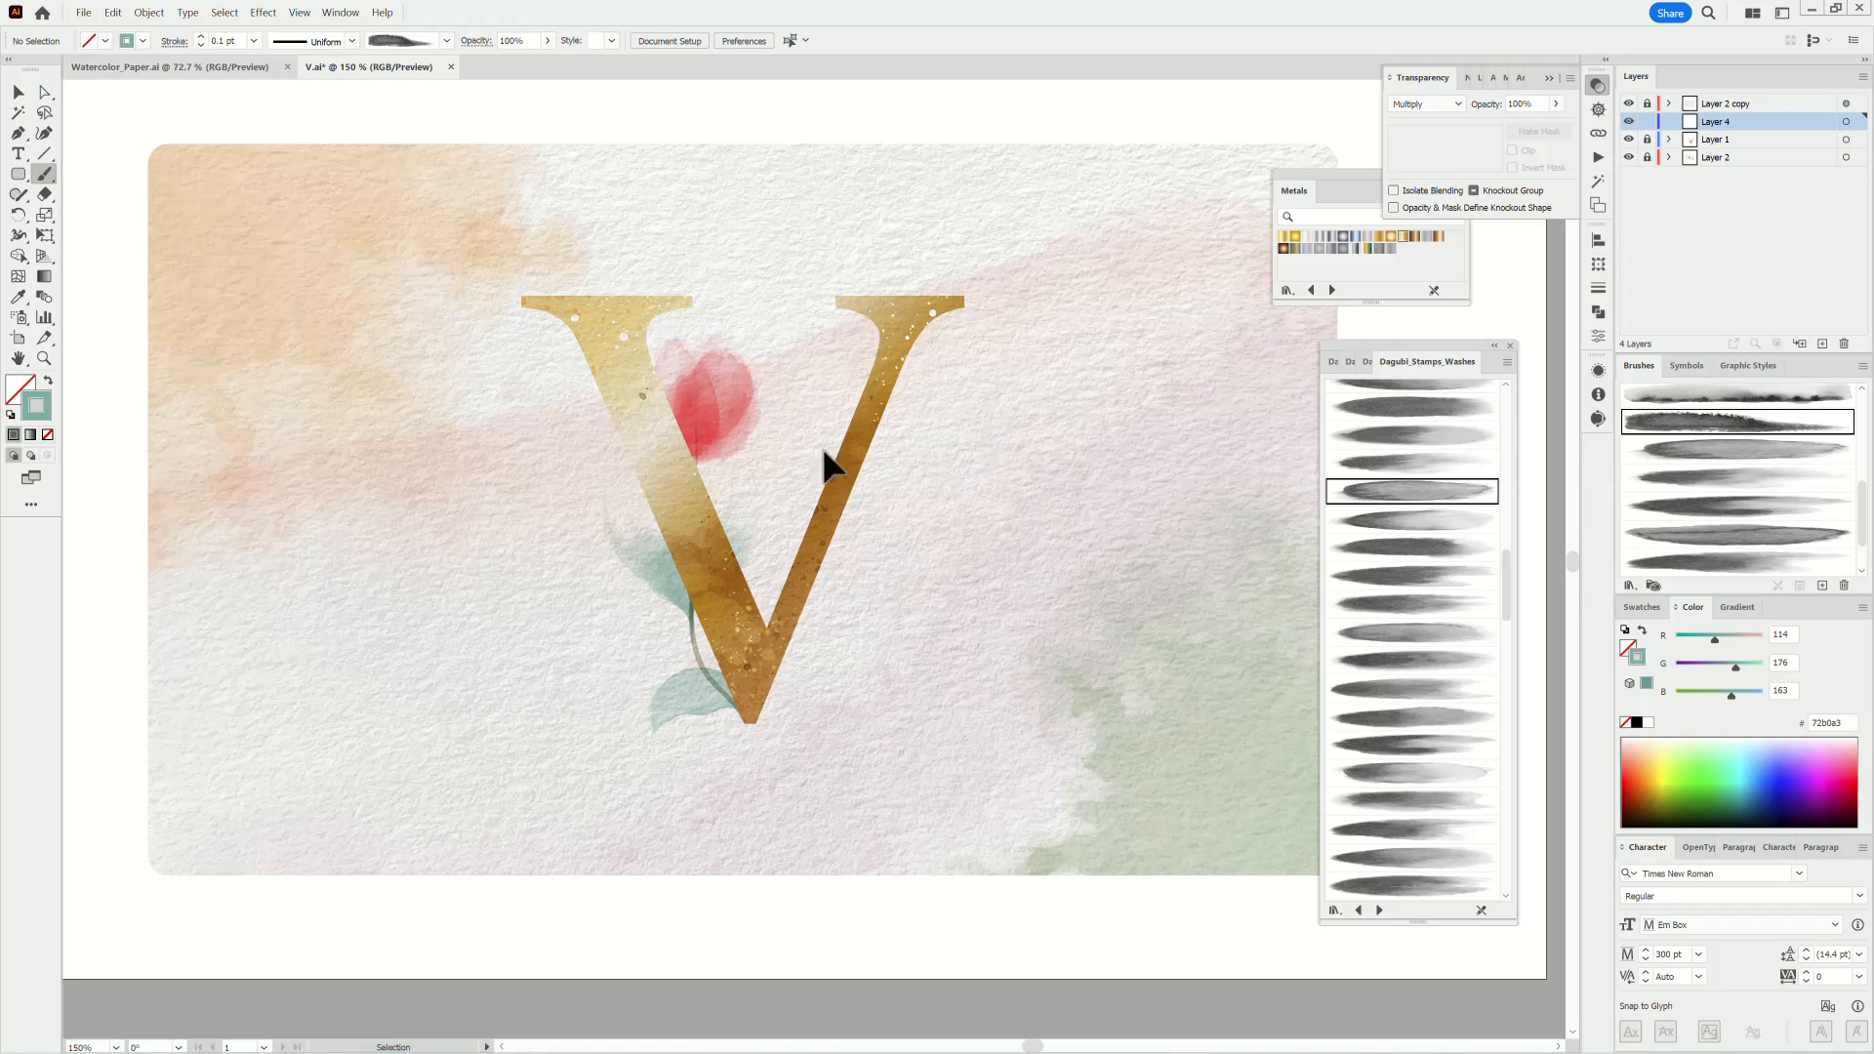
left_click(1368, 363)
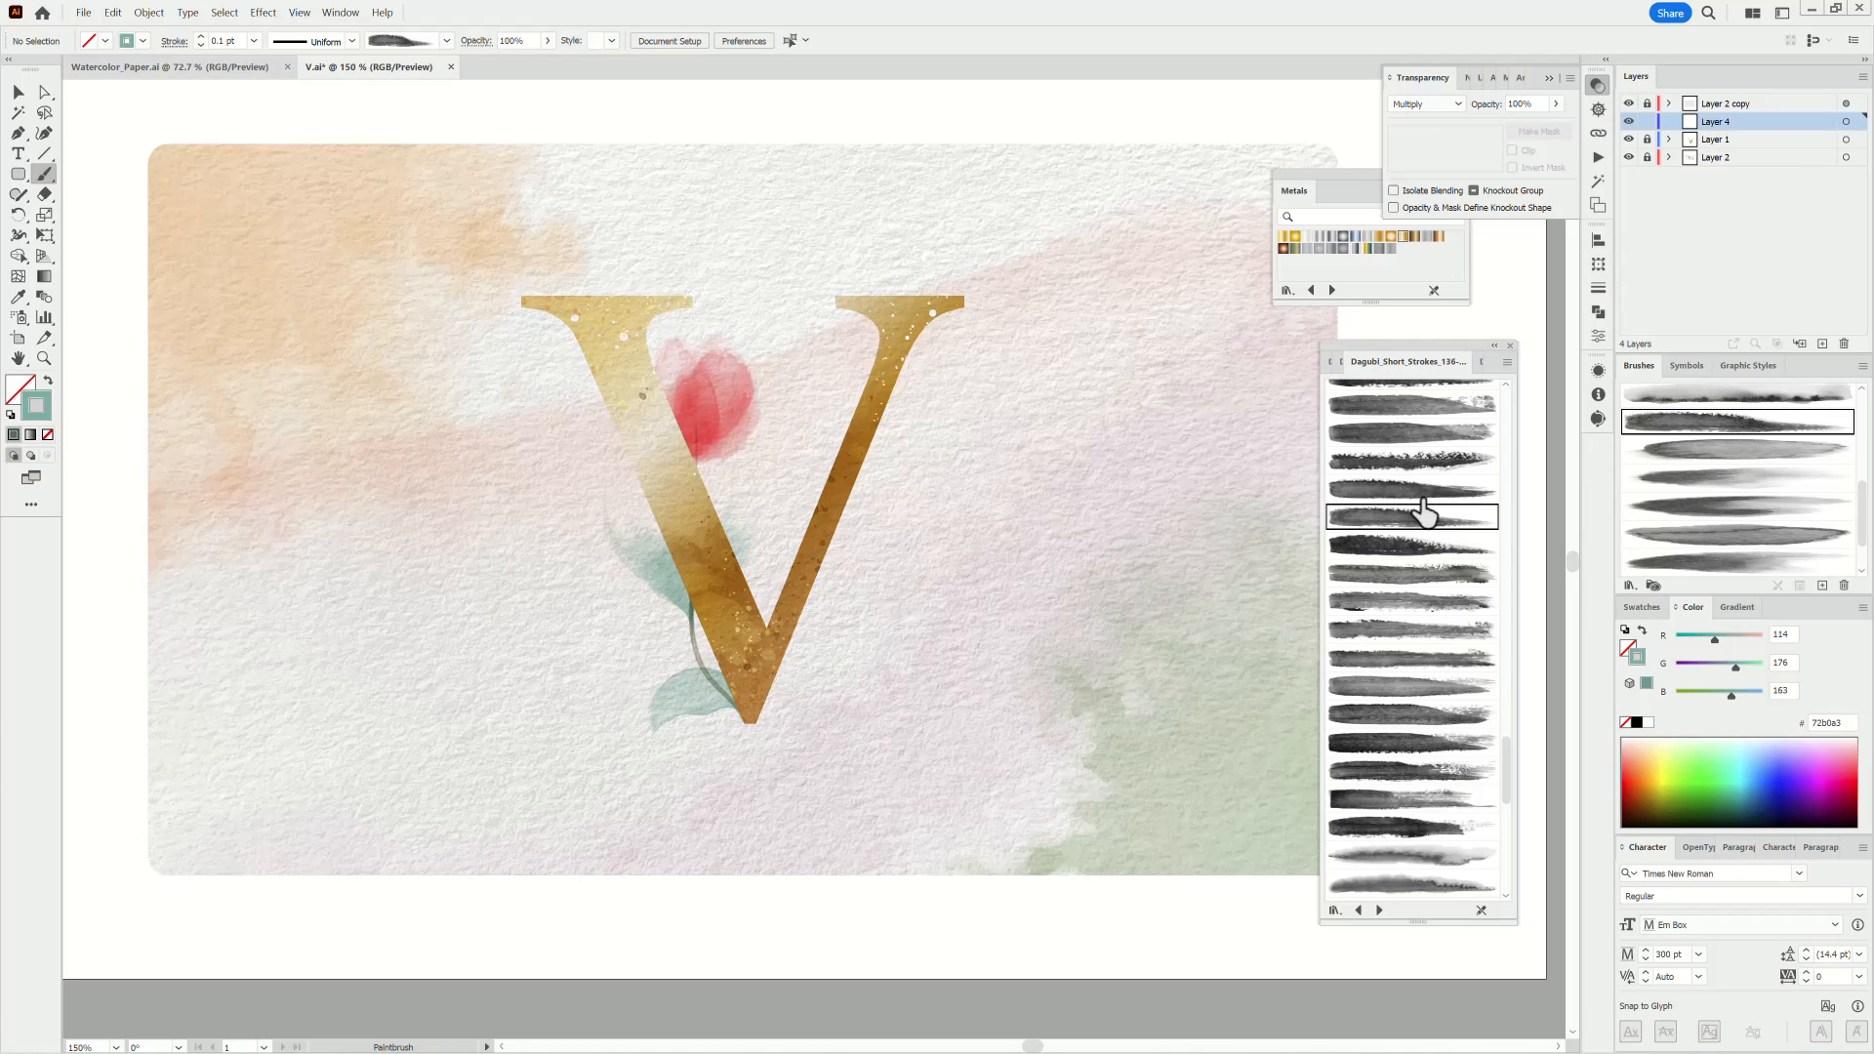
left_click(1405, 666)
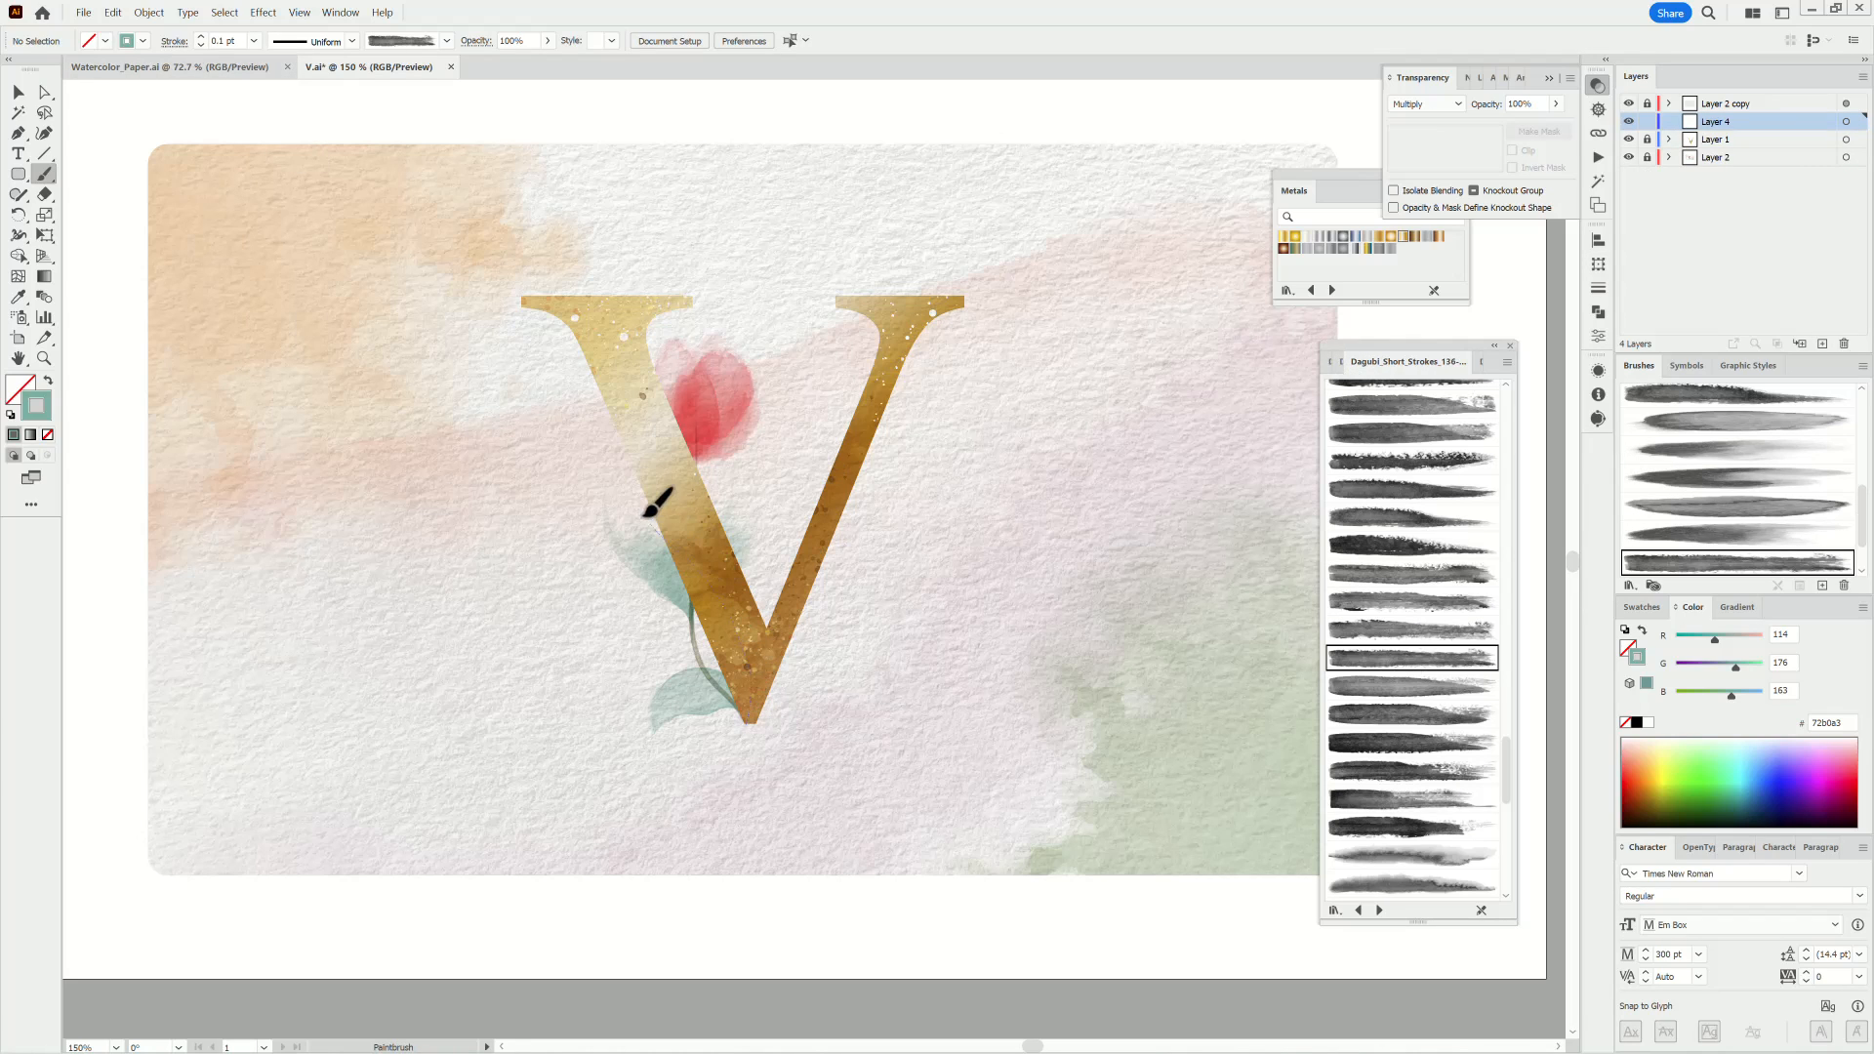
left_click_drag(603, 360, 602, 359)
Set the new front stem's blending mode to Darken and recolour it grey-green (6d8f7d).
key("ctrl+a")
left_click(1447, 104)
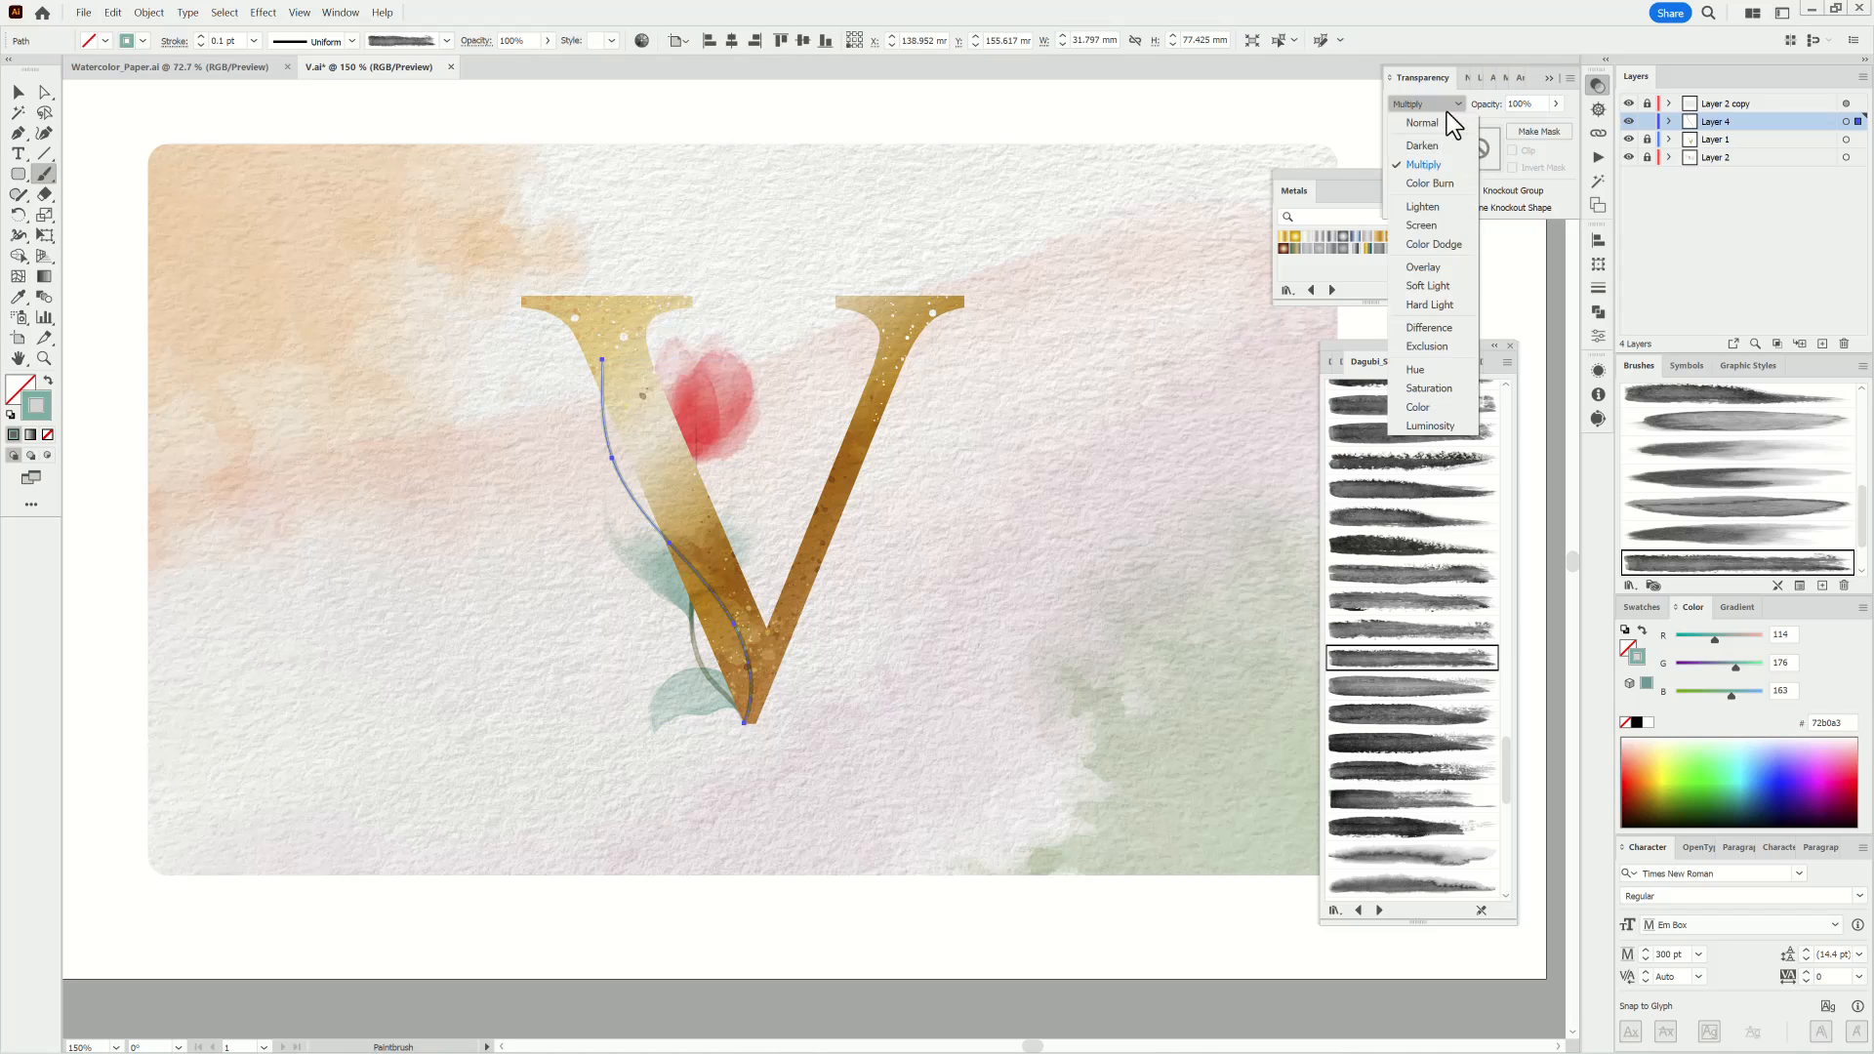
left_click(1438, 164)
left_click(1432, 105)
left_click(1434, 121)
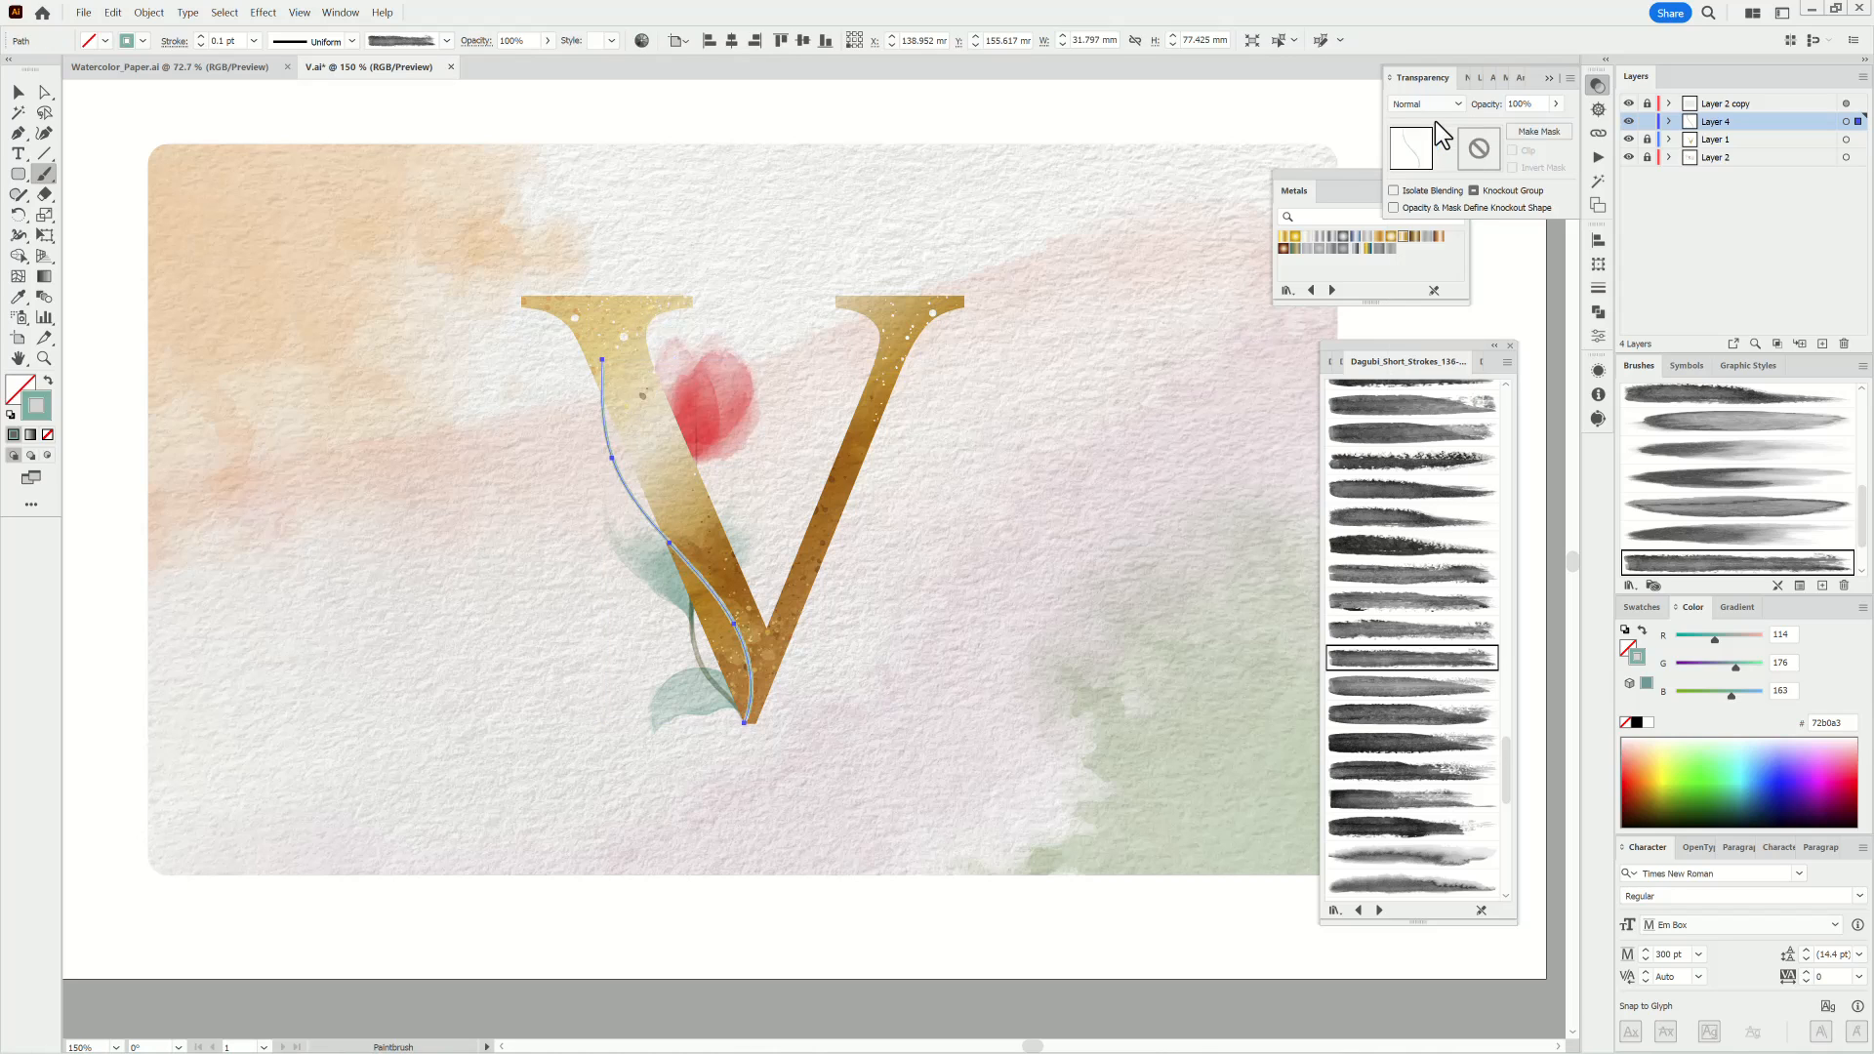
left_click(1431, 105)
left_click(1427, 145)
left_click_drag(1733, 668, 1725, 667)
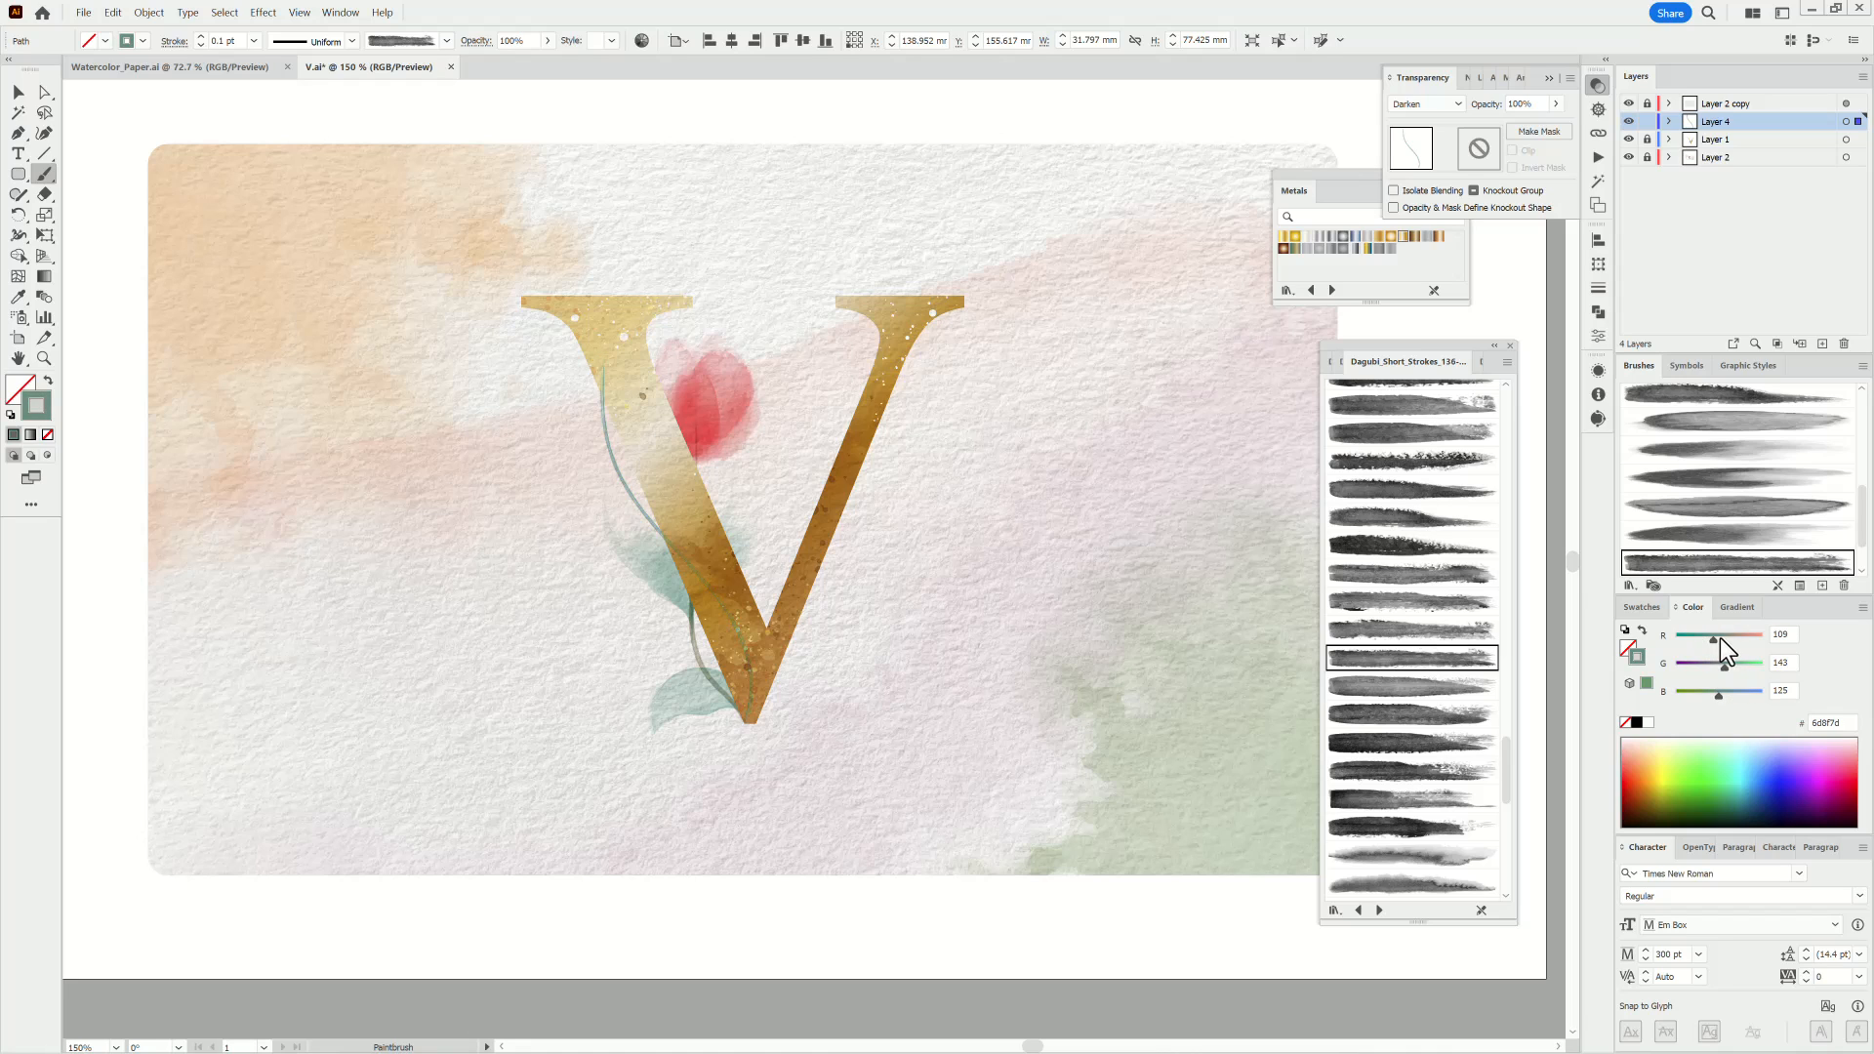
Recolour the front stem brown (836a62) and set its blending mode to Multiply.
left_click(1720, 636)
left_click(1713, 668)
left_click(1436, 102)
left_click(1427, 162)
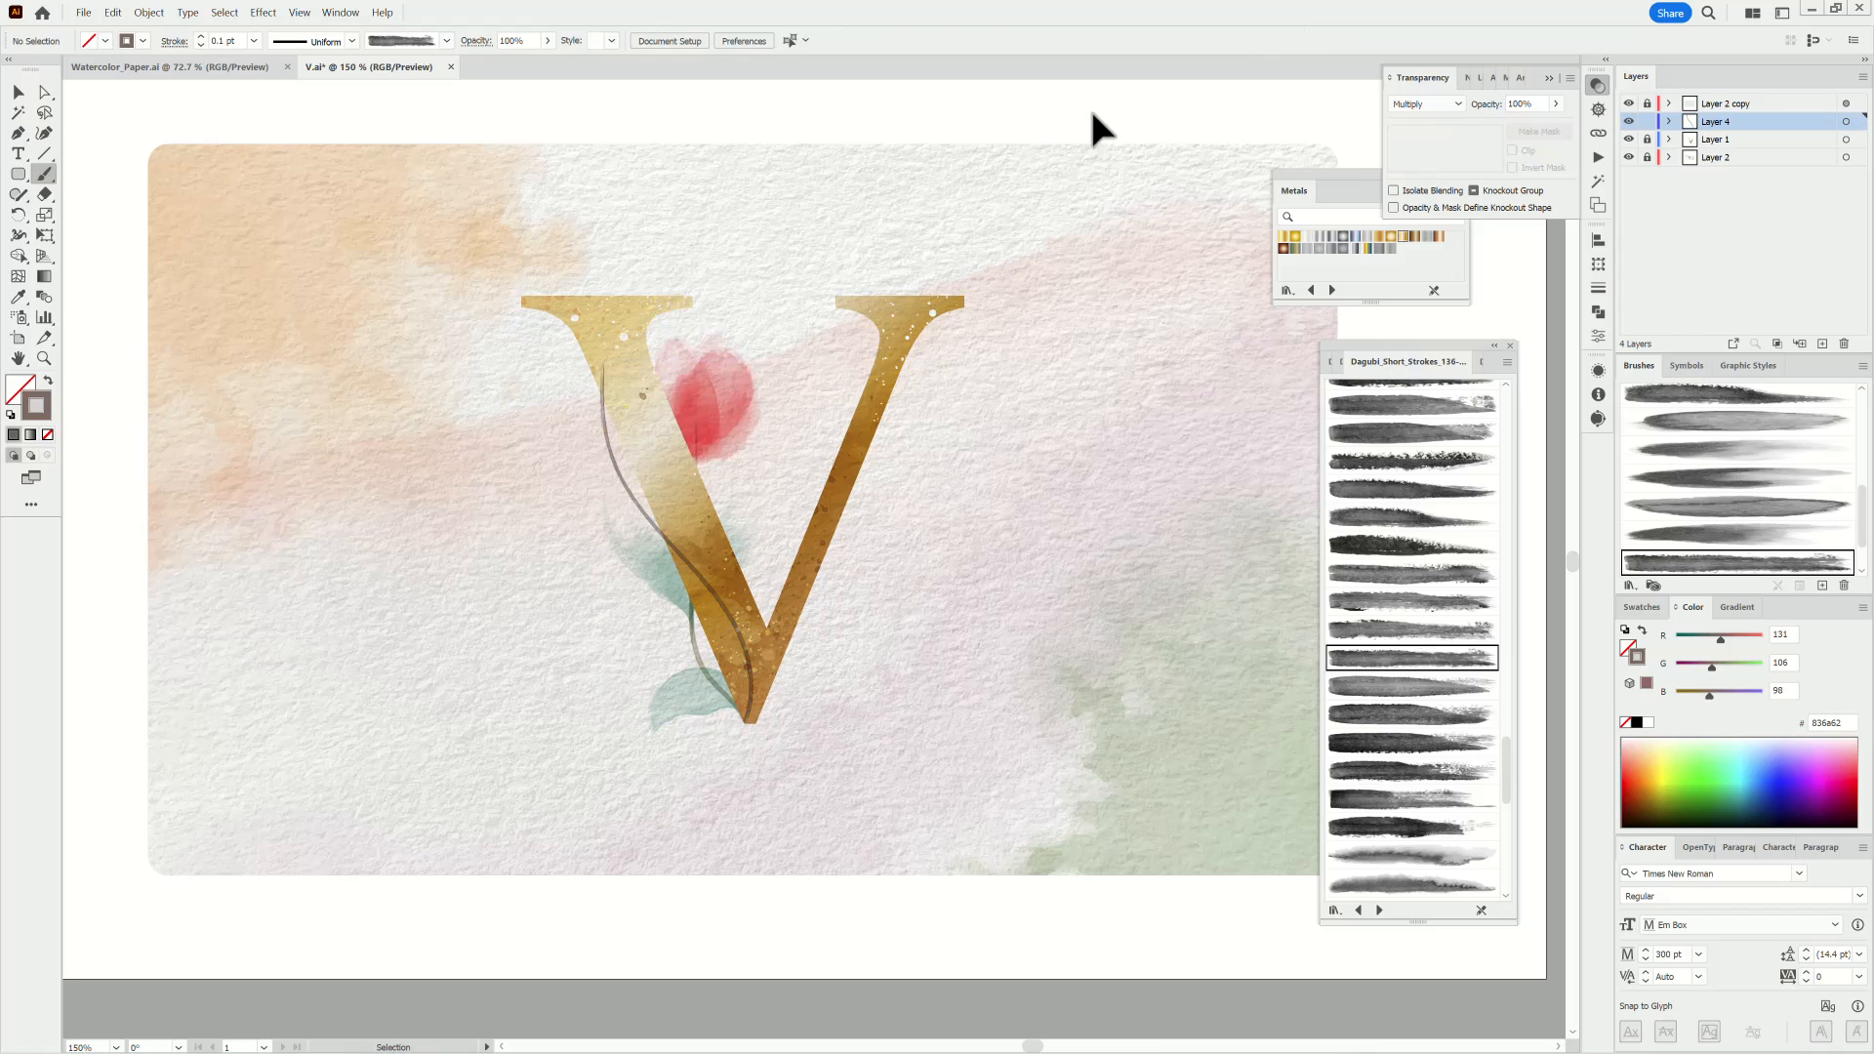
Give the front stem a variable width profile that swells in the middle and tapers at both ends, and deselect it.
left_click(351, 41)
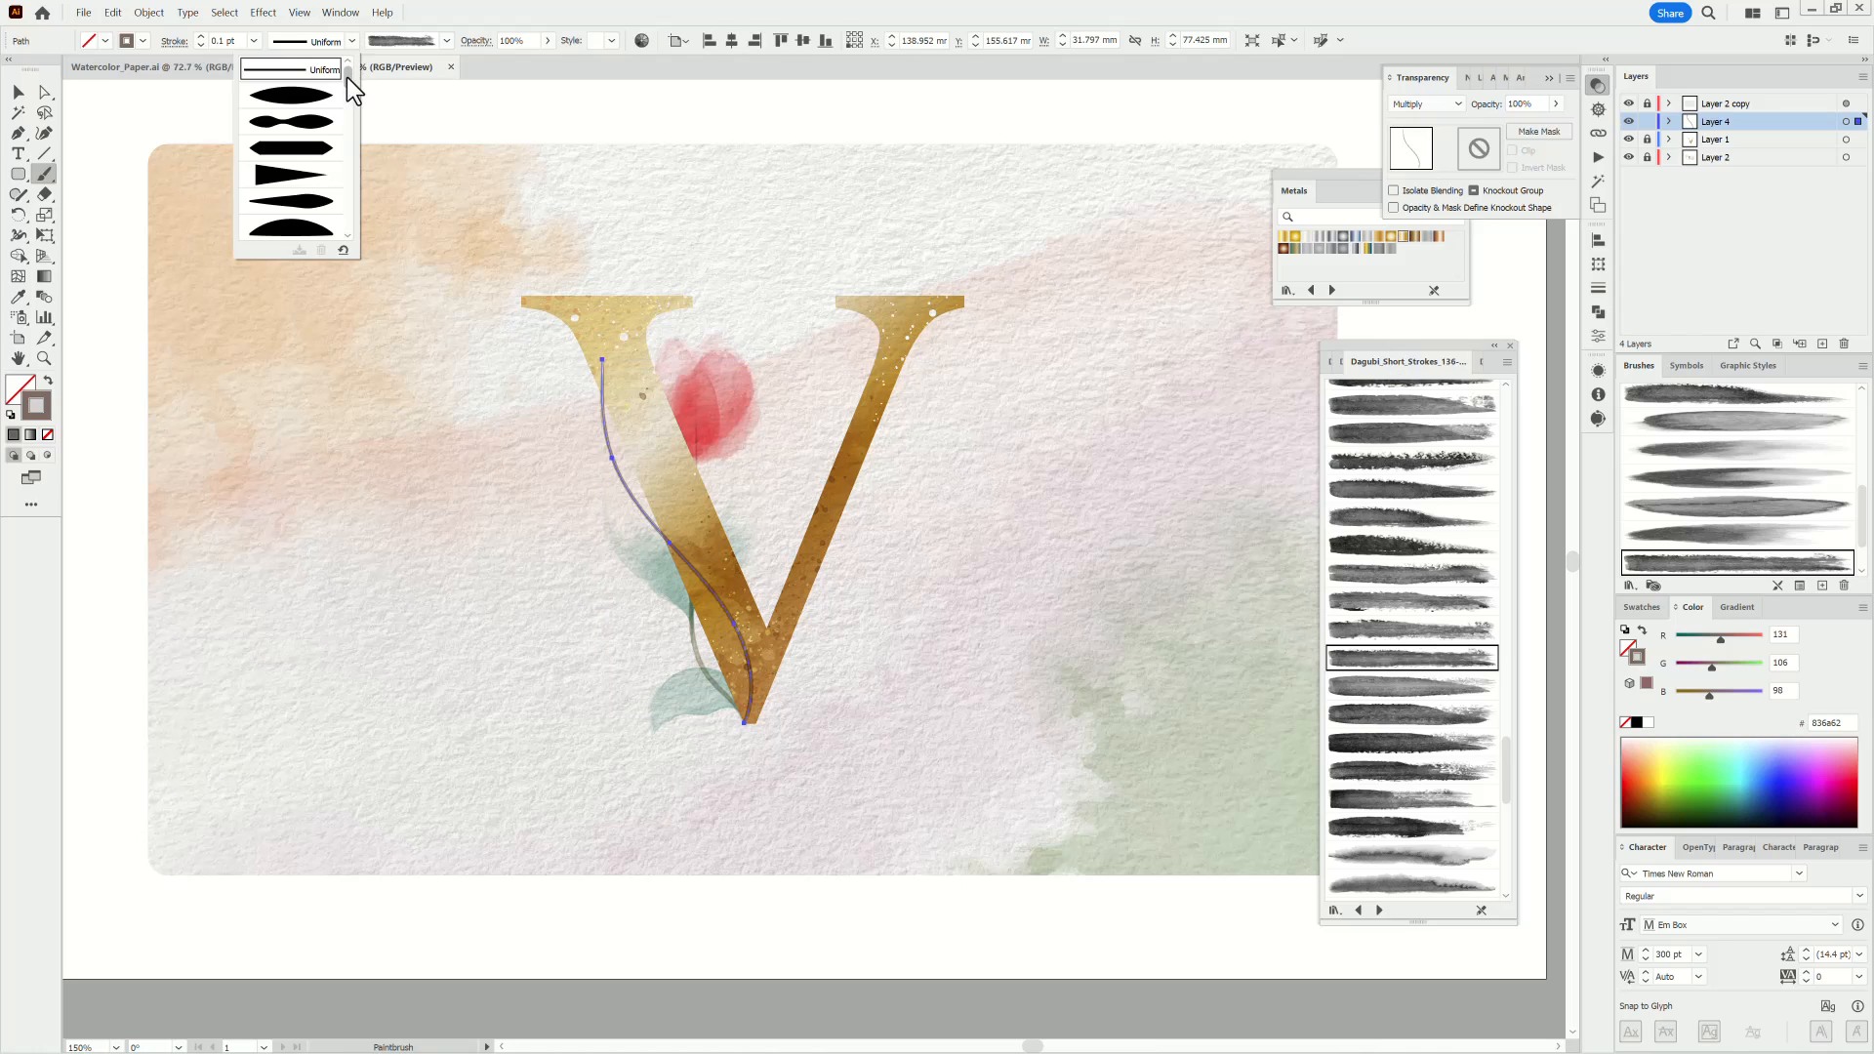
left_click_drag(347, 76, 348, 162)
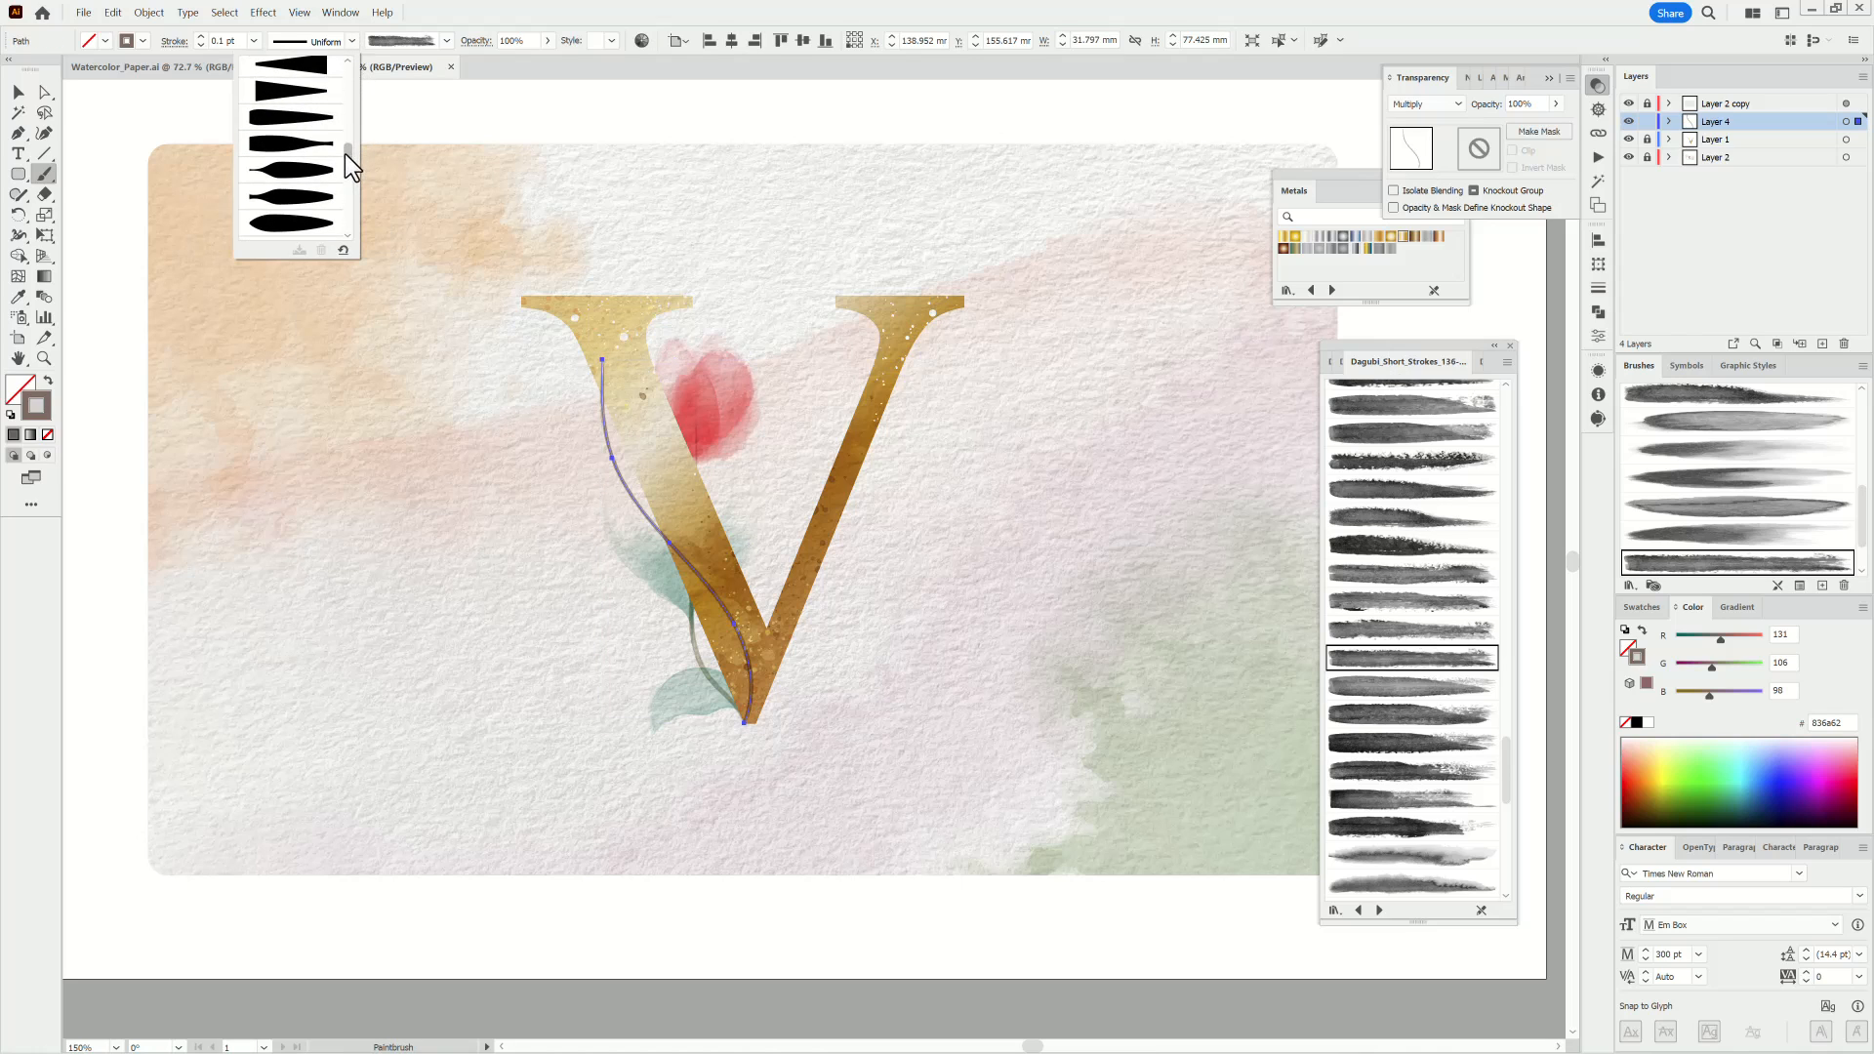
left_click(289, 95)
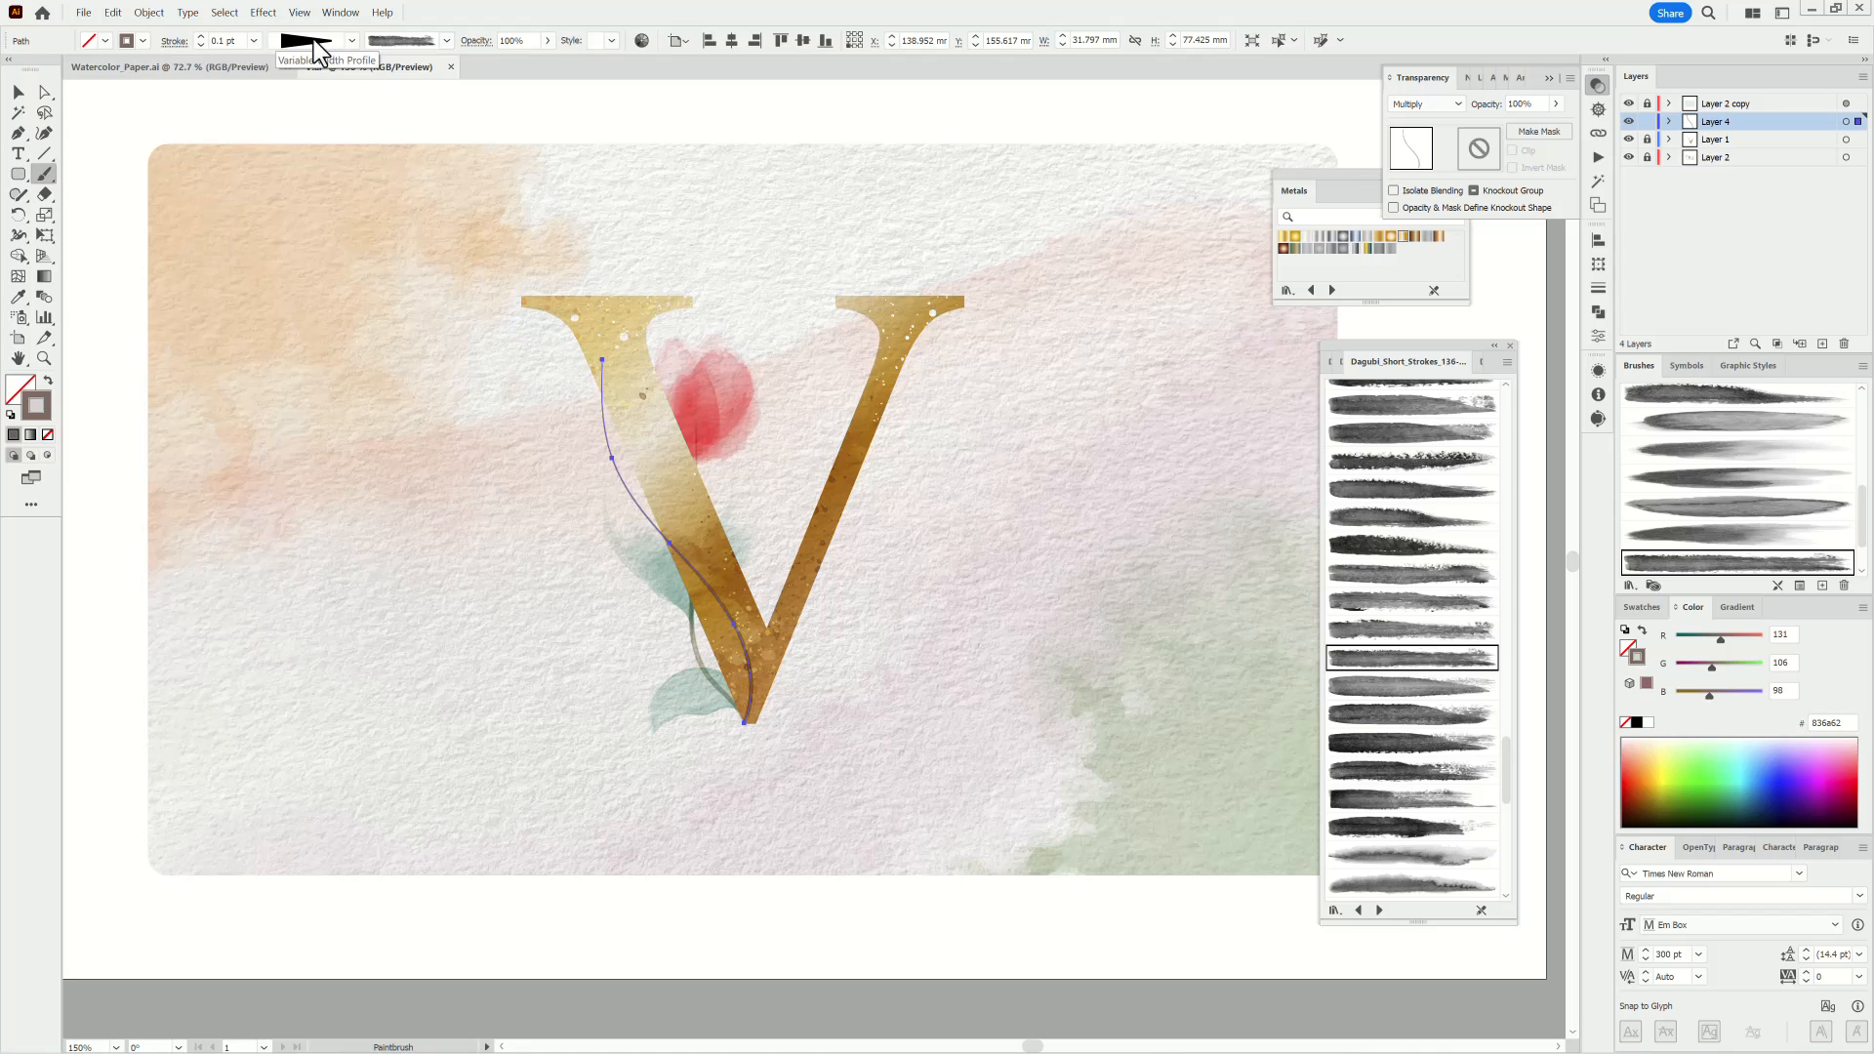
left_click(351, 41)
mouse_move(348, 154)
left_mouse_down()
mouse_move(347, 79)
mouse_move(343, 209)
mouse_move(350, 166)
left_mouse_up()
left_click(287, 185)
left_click(116, 108, "ctrl")
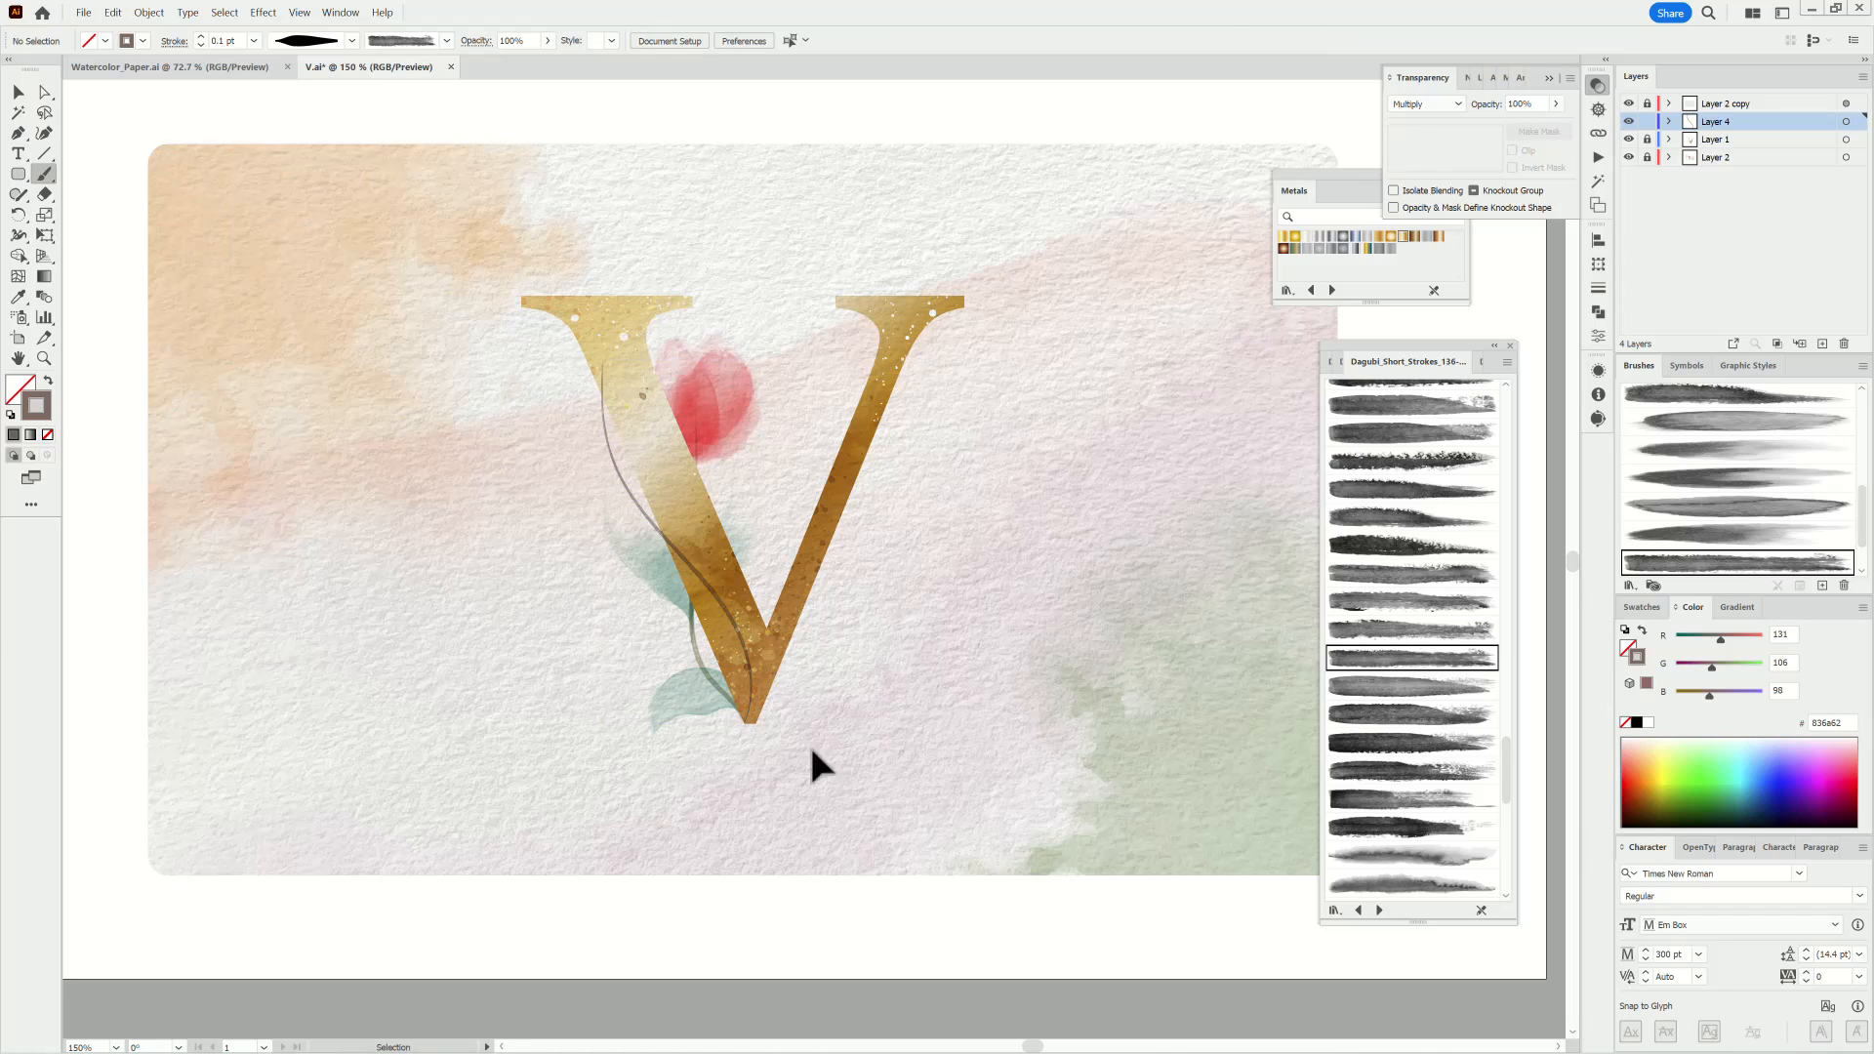
Set the stroke to soft green (82baa2) and choose an oval brush from Dagubi_Stamps_Washes with a leaf-shaped width profile.
left_click(1738, 754)
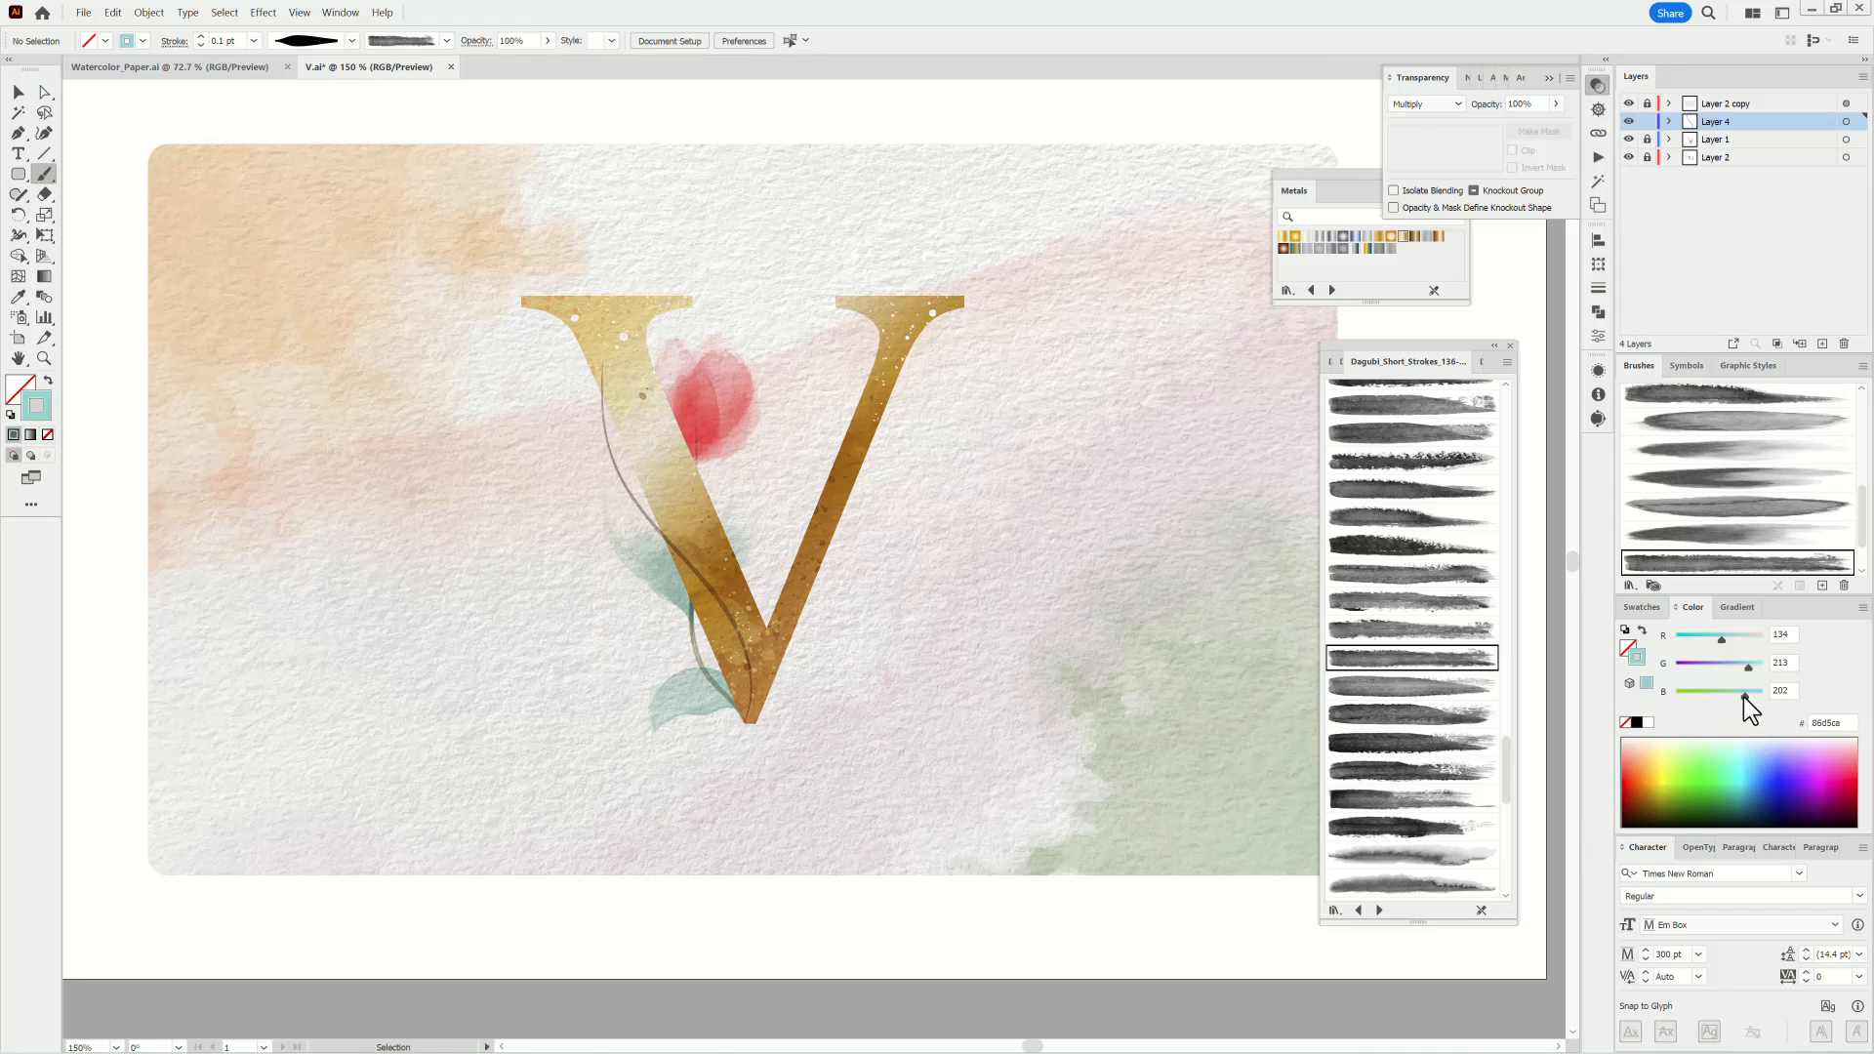
left_click_drag(1748, 666, 1739, 665)
left_click(1736, 666)
left_click(1483, 362)
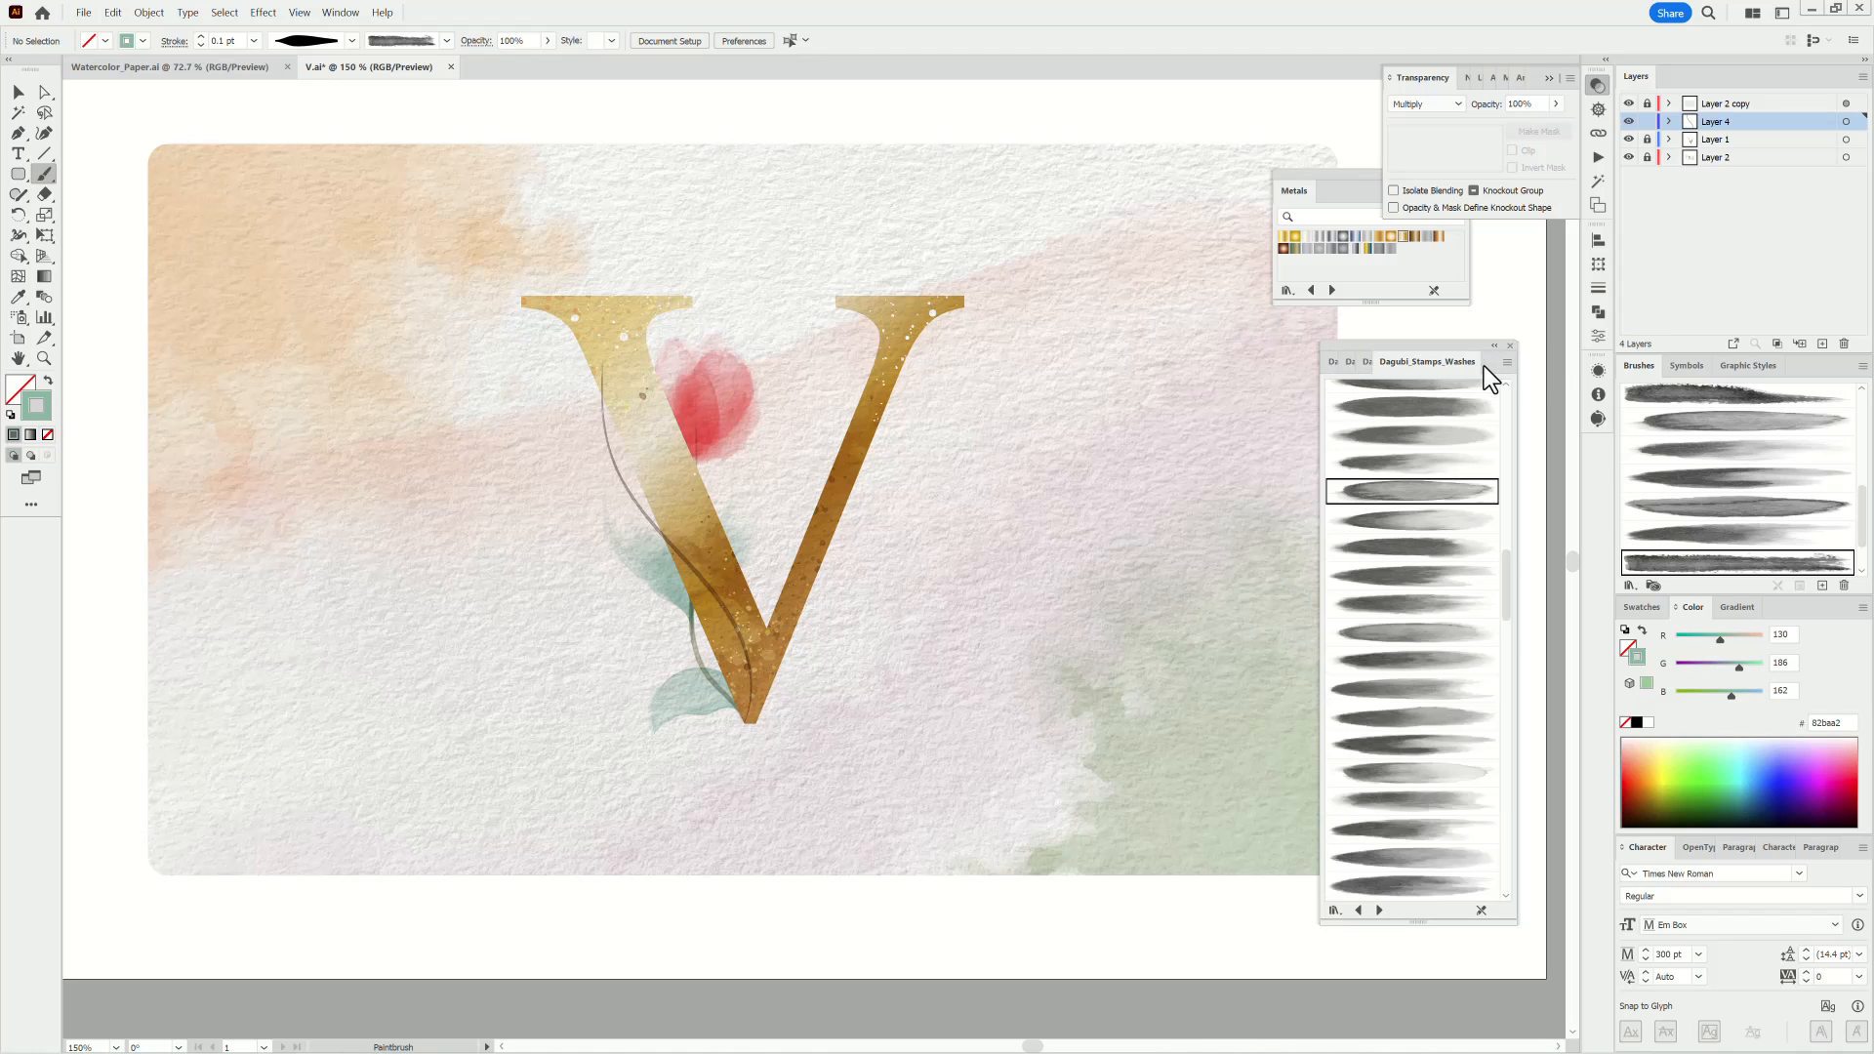
scroll(1420, 632, "up", 5)
left_click(1405, 648)
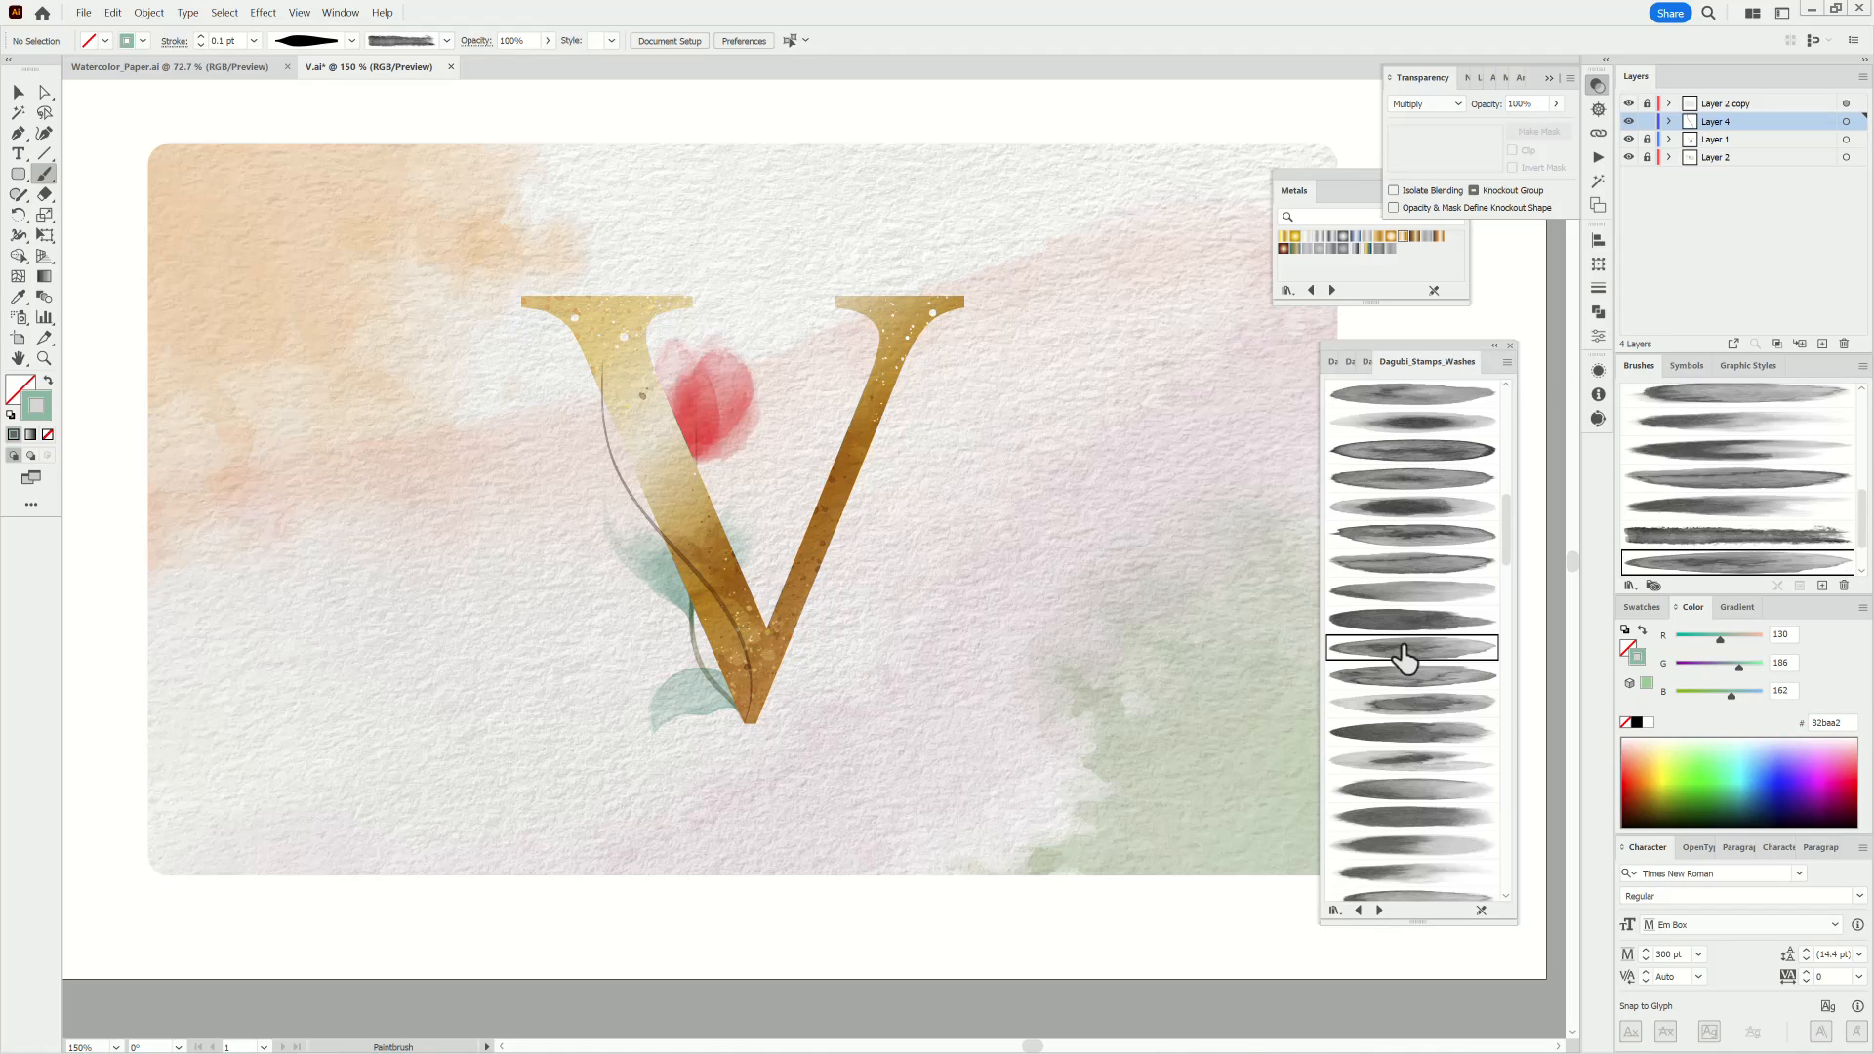
left_click(349, 40)
scroll(345, 176, "up", 3)
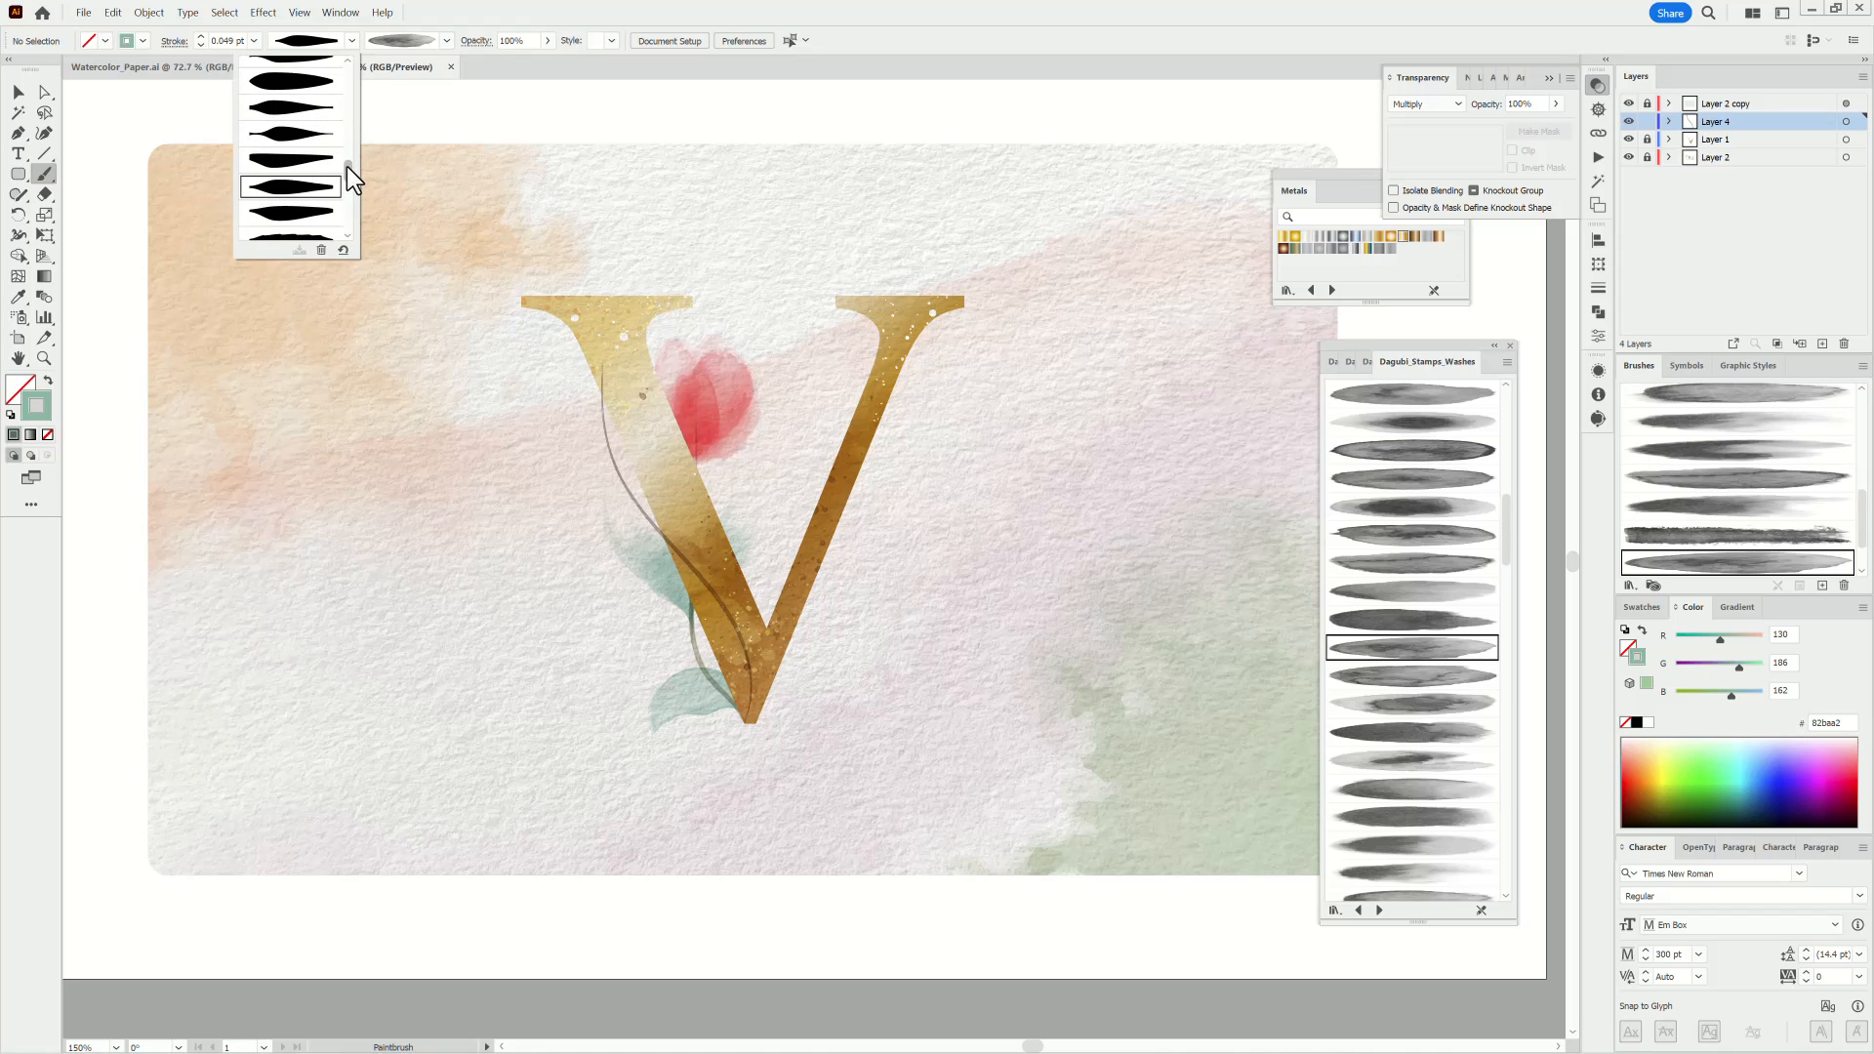
left_click(291, 150)
Paint a trial leaf about 37 mm tall beside the V, set its stroke to 0.5 pt, and delete the leaf.
left_click_drag(886, 755, 929, 584)
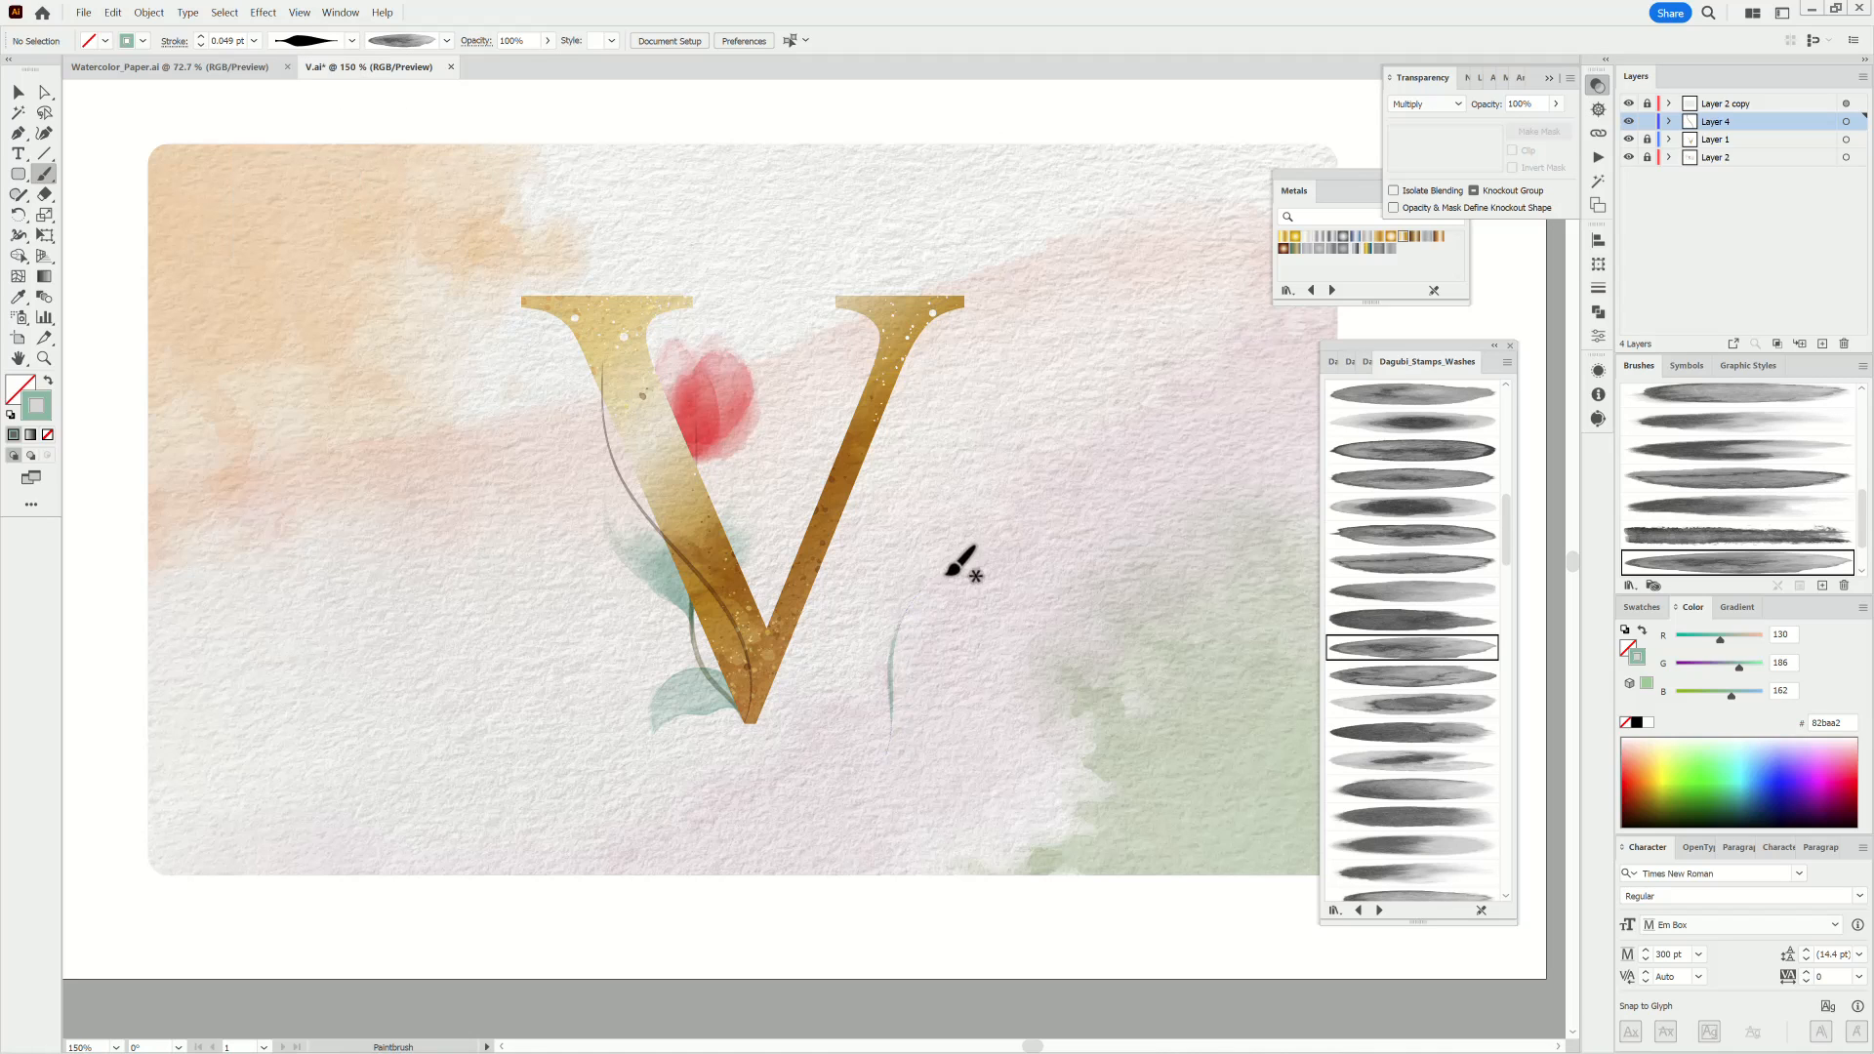
left_click(886, 660, "ctrl")
left_click(254, 40)
left_click(280, 95)
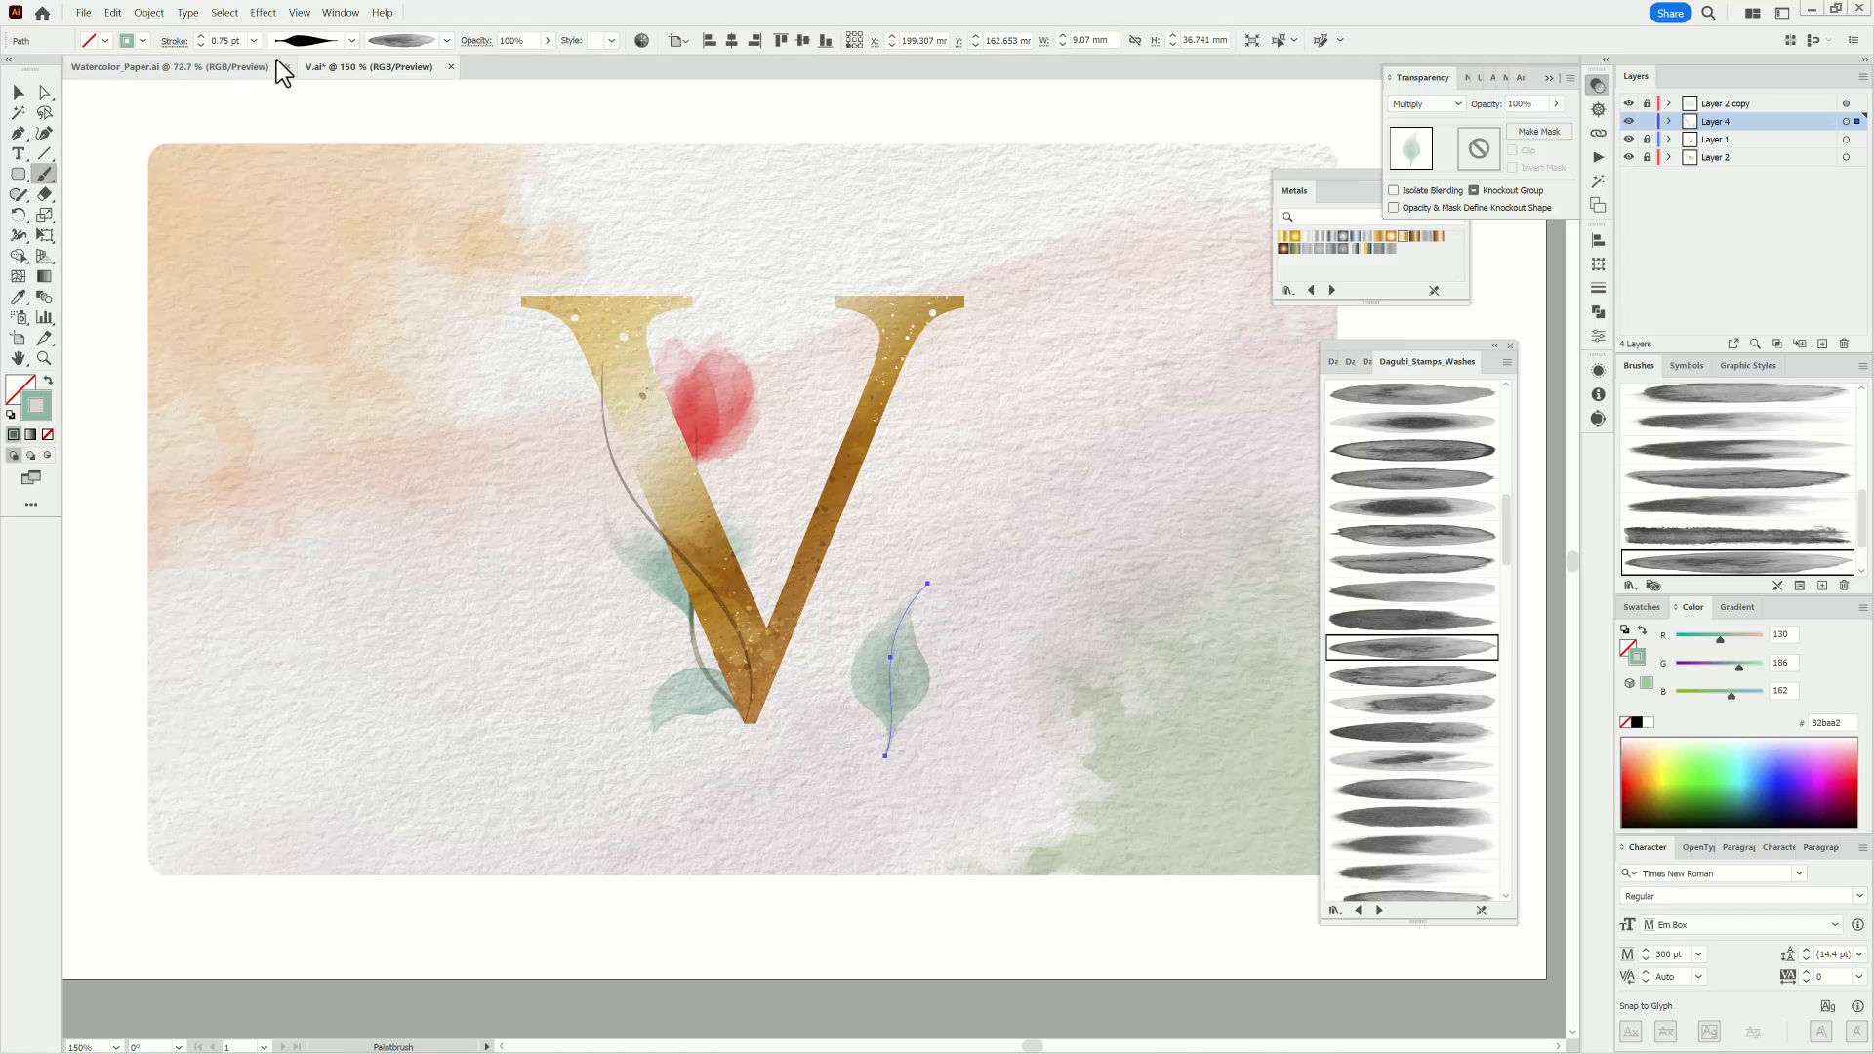
left_click(254, 40)
left_click(278, 78)
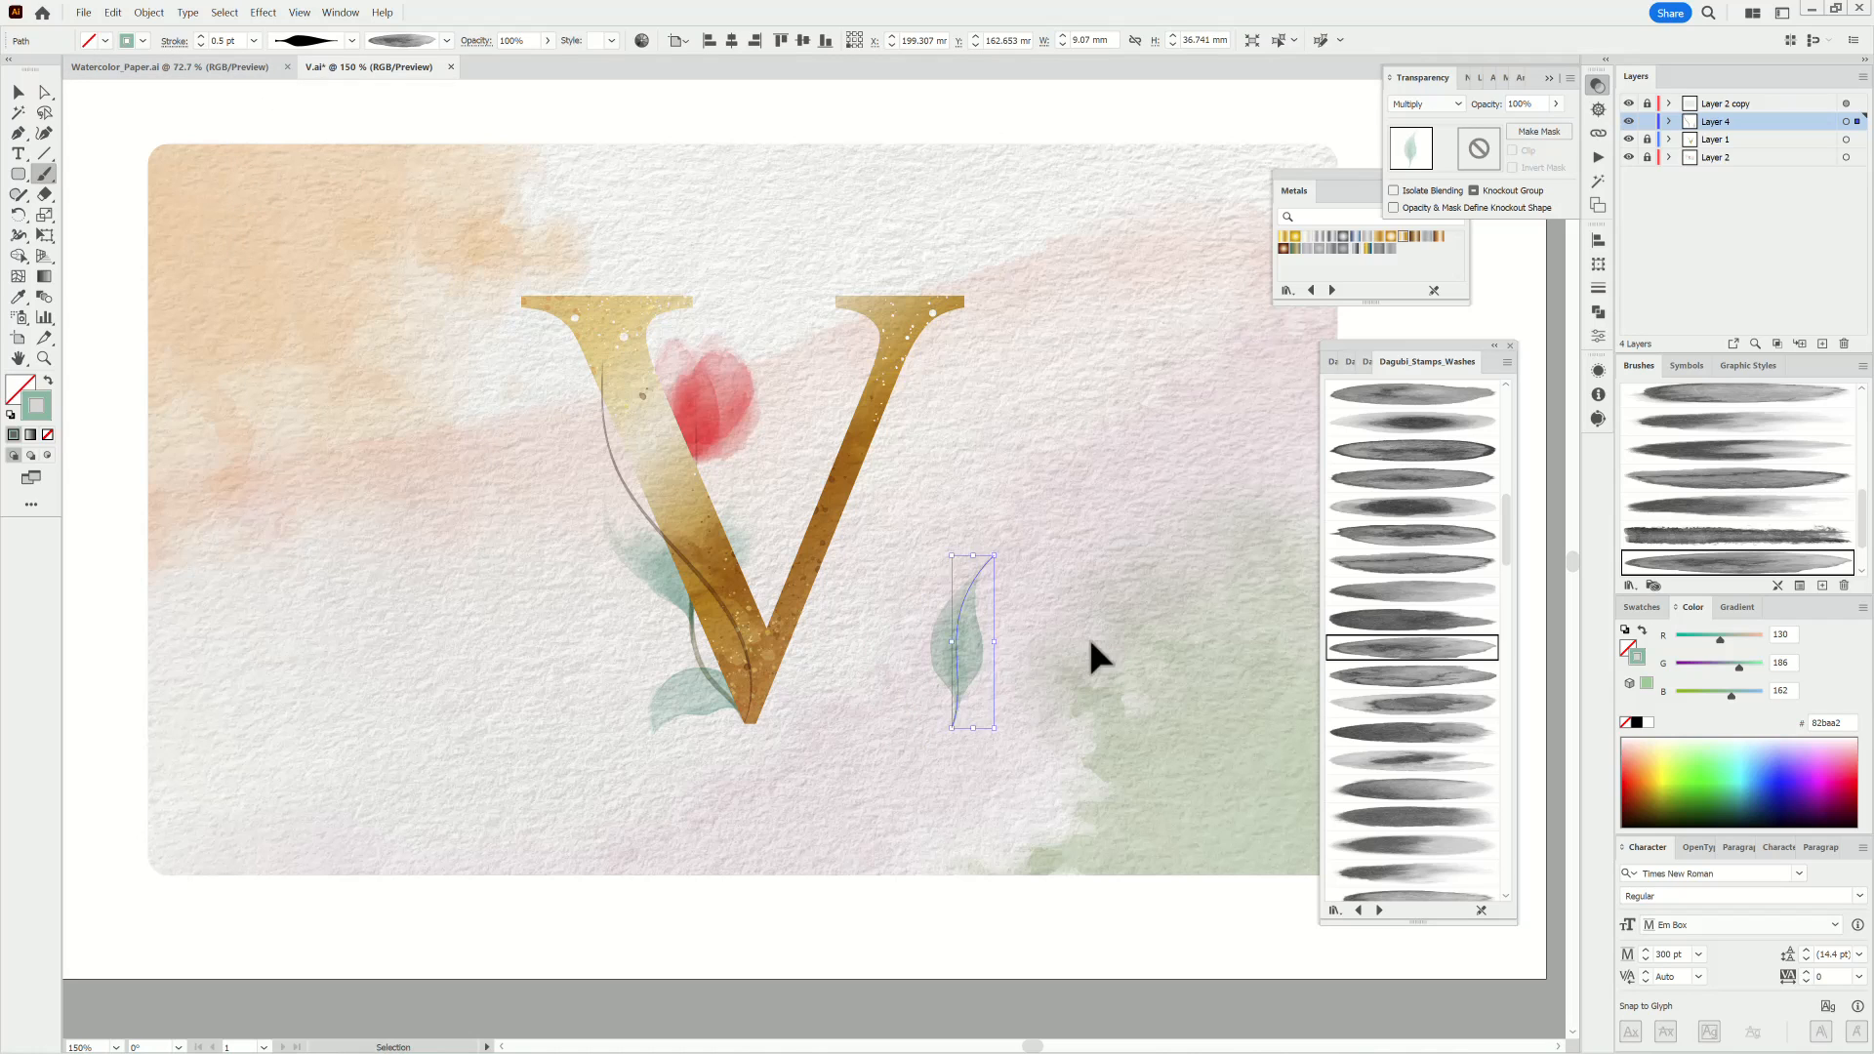
key("Delete")
Paint a leaf about 38 mm tall from the V's base across its right arm and set its blending mode to Darken.
left_click_drag(790, 632, 827, 549)
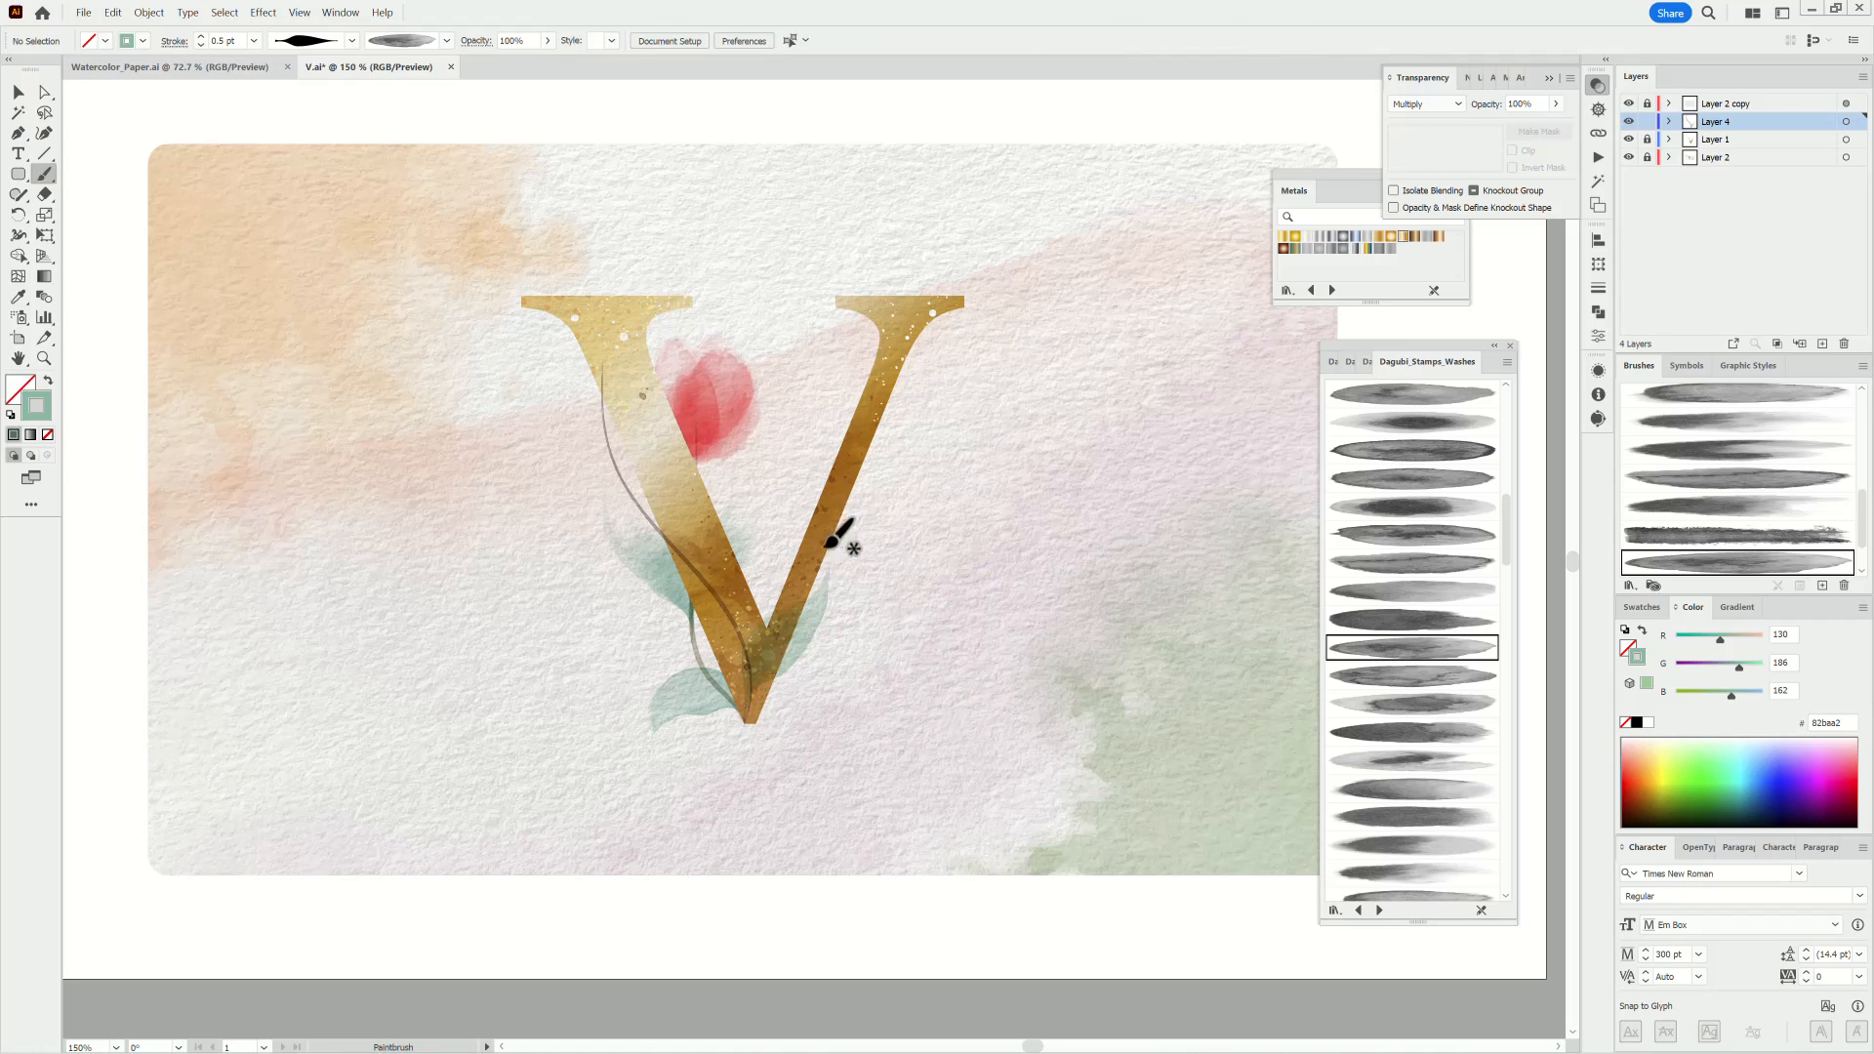
left_click(1434, 104)
left_click(1442, 137)
key("ctrl+shift+a")
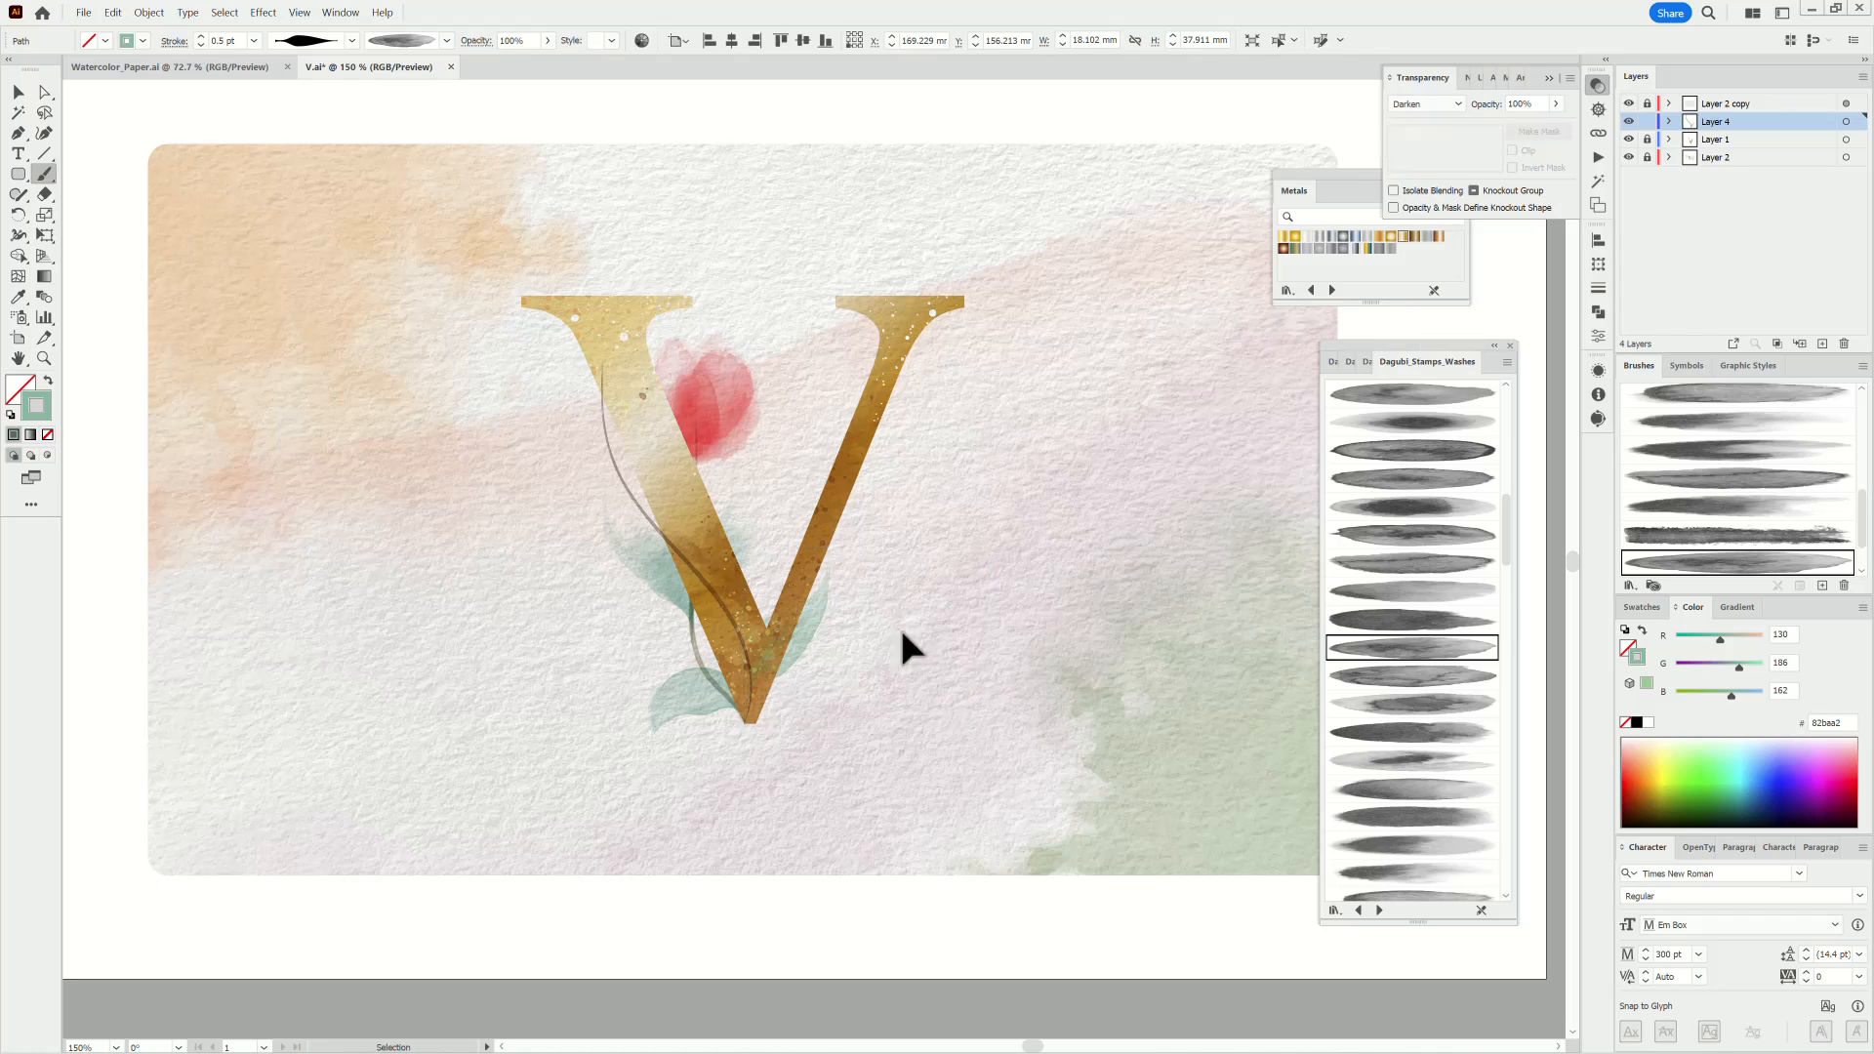
Paint a long curved leaf about 43 by 59 mm sweeping left from the V's base and apply a different wash brush.
left_click_drag(597, 588, 544, 448)
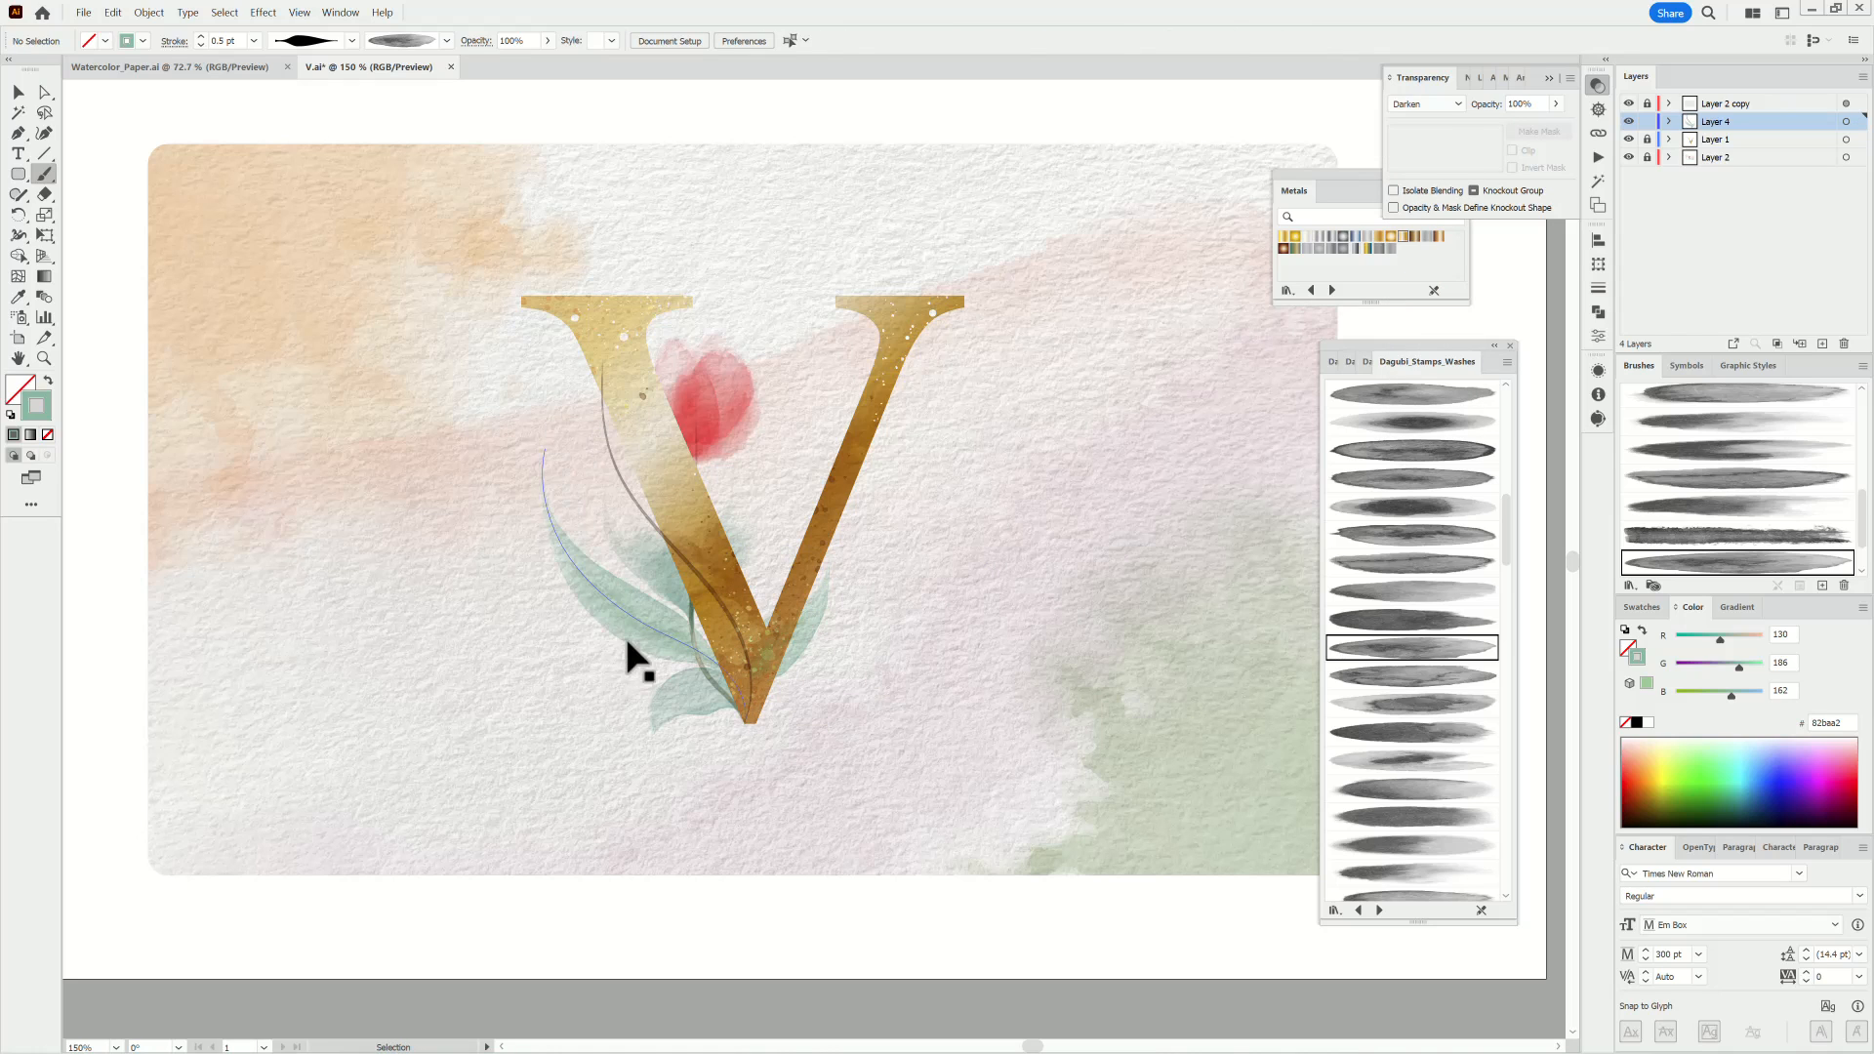
left_click(1363, 676)
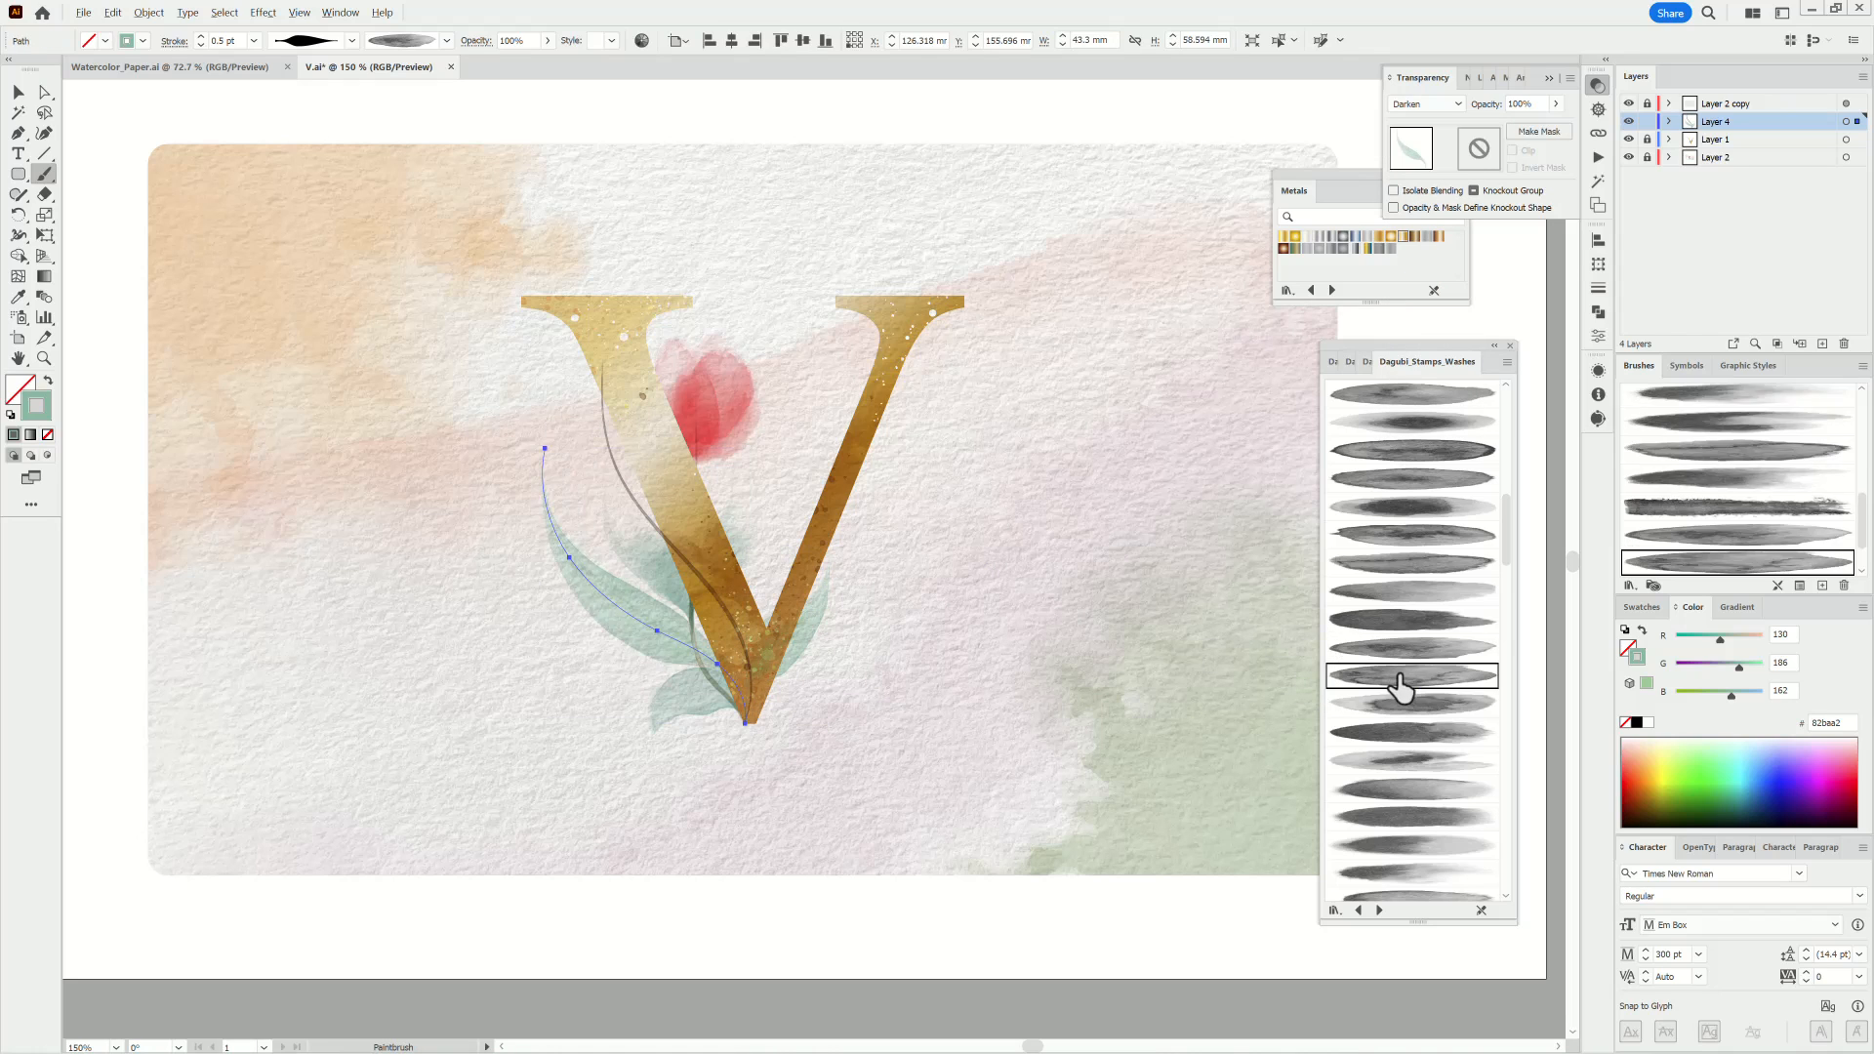
key("ctrl+shift+a")
Paint two deeper green (419671) leaves on either side of the front stem's lower part, using darker wash brushes.
scroll(1423, 697, "down", 8)
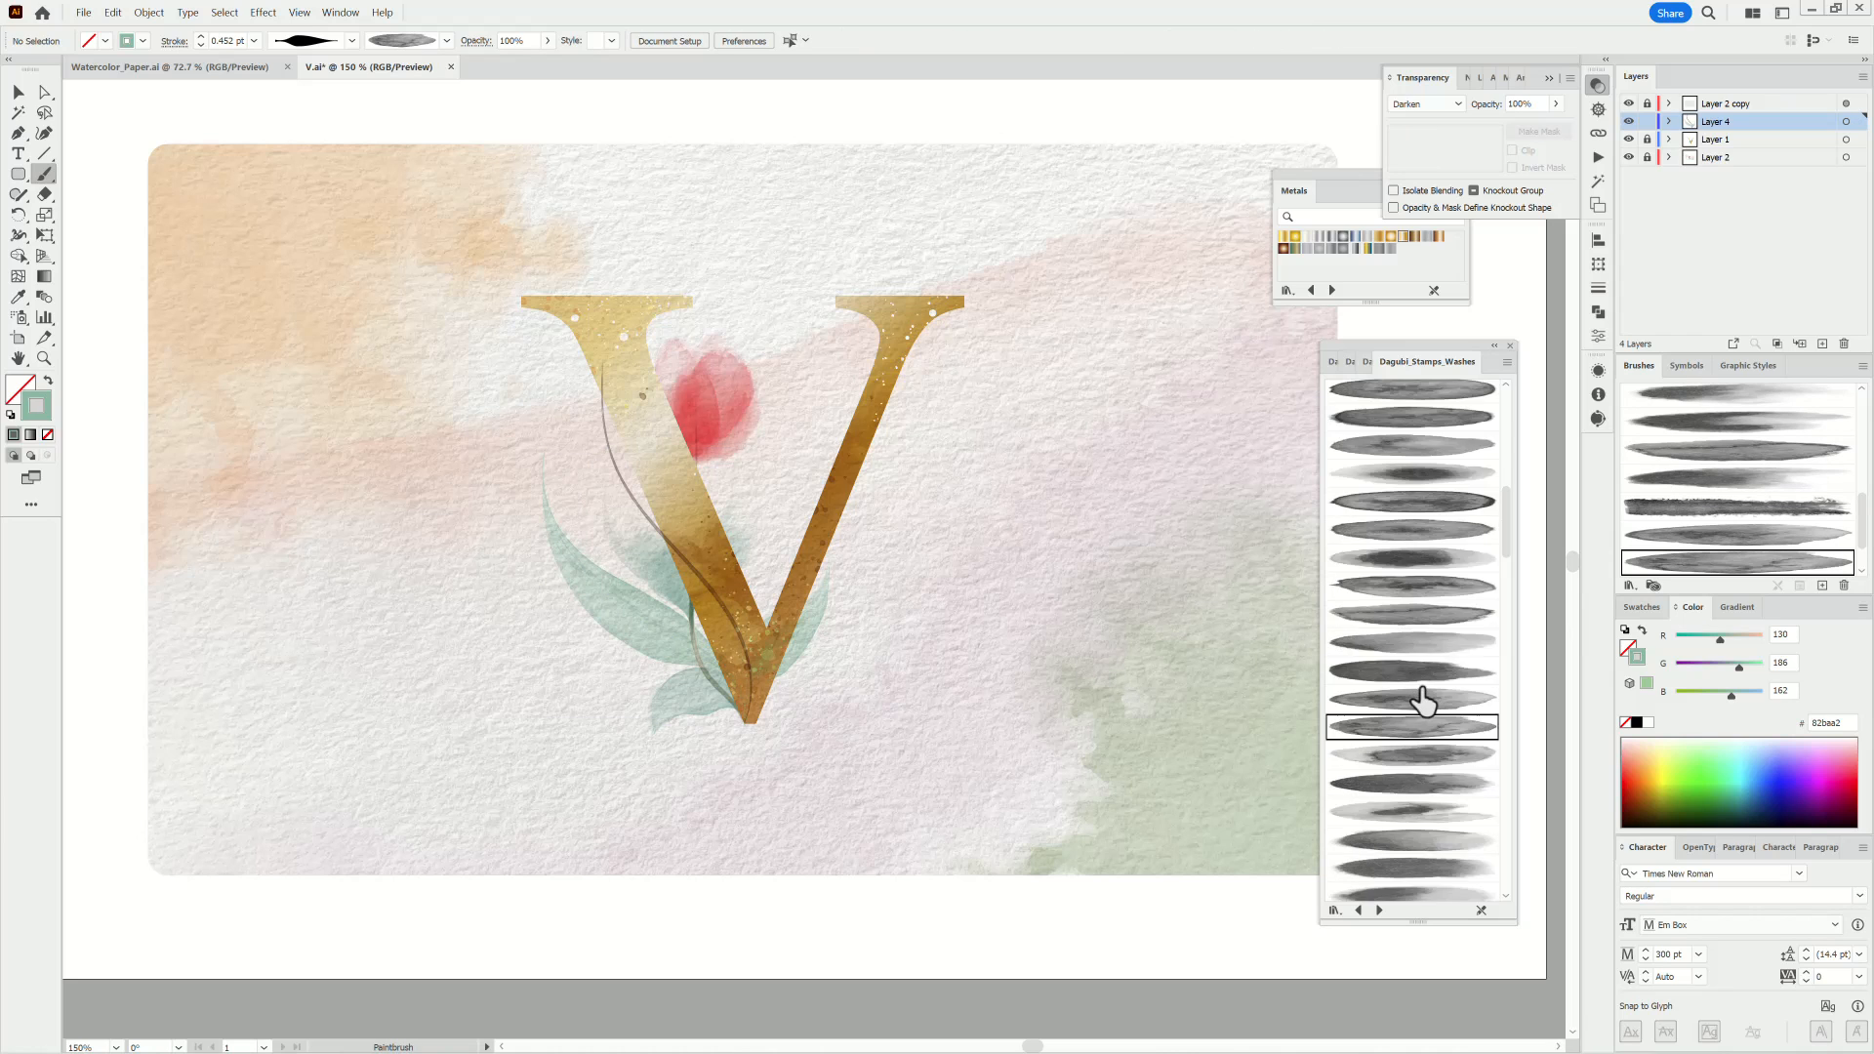
scroll(1420, 699, "down", 1)
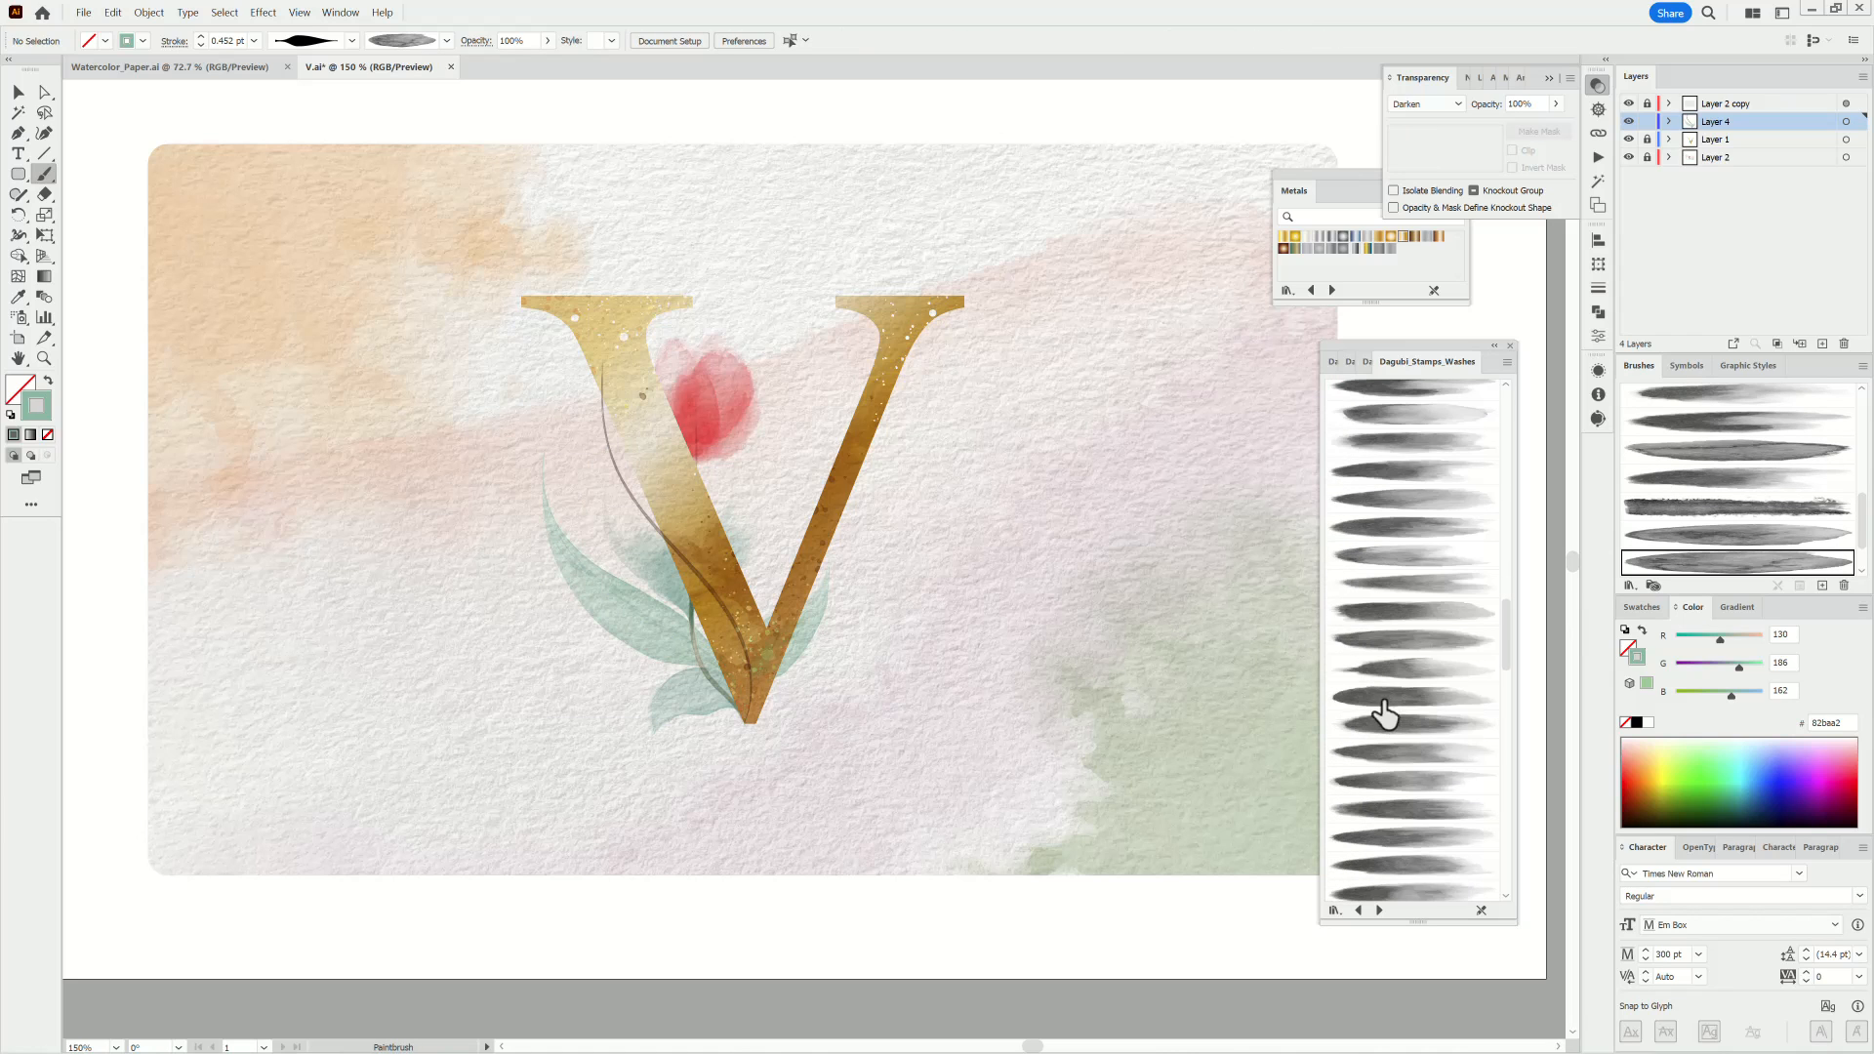
left_click(1384, 697)
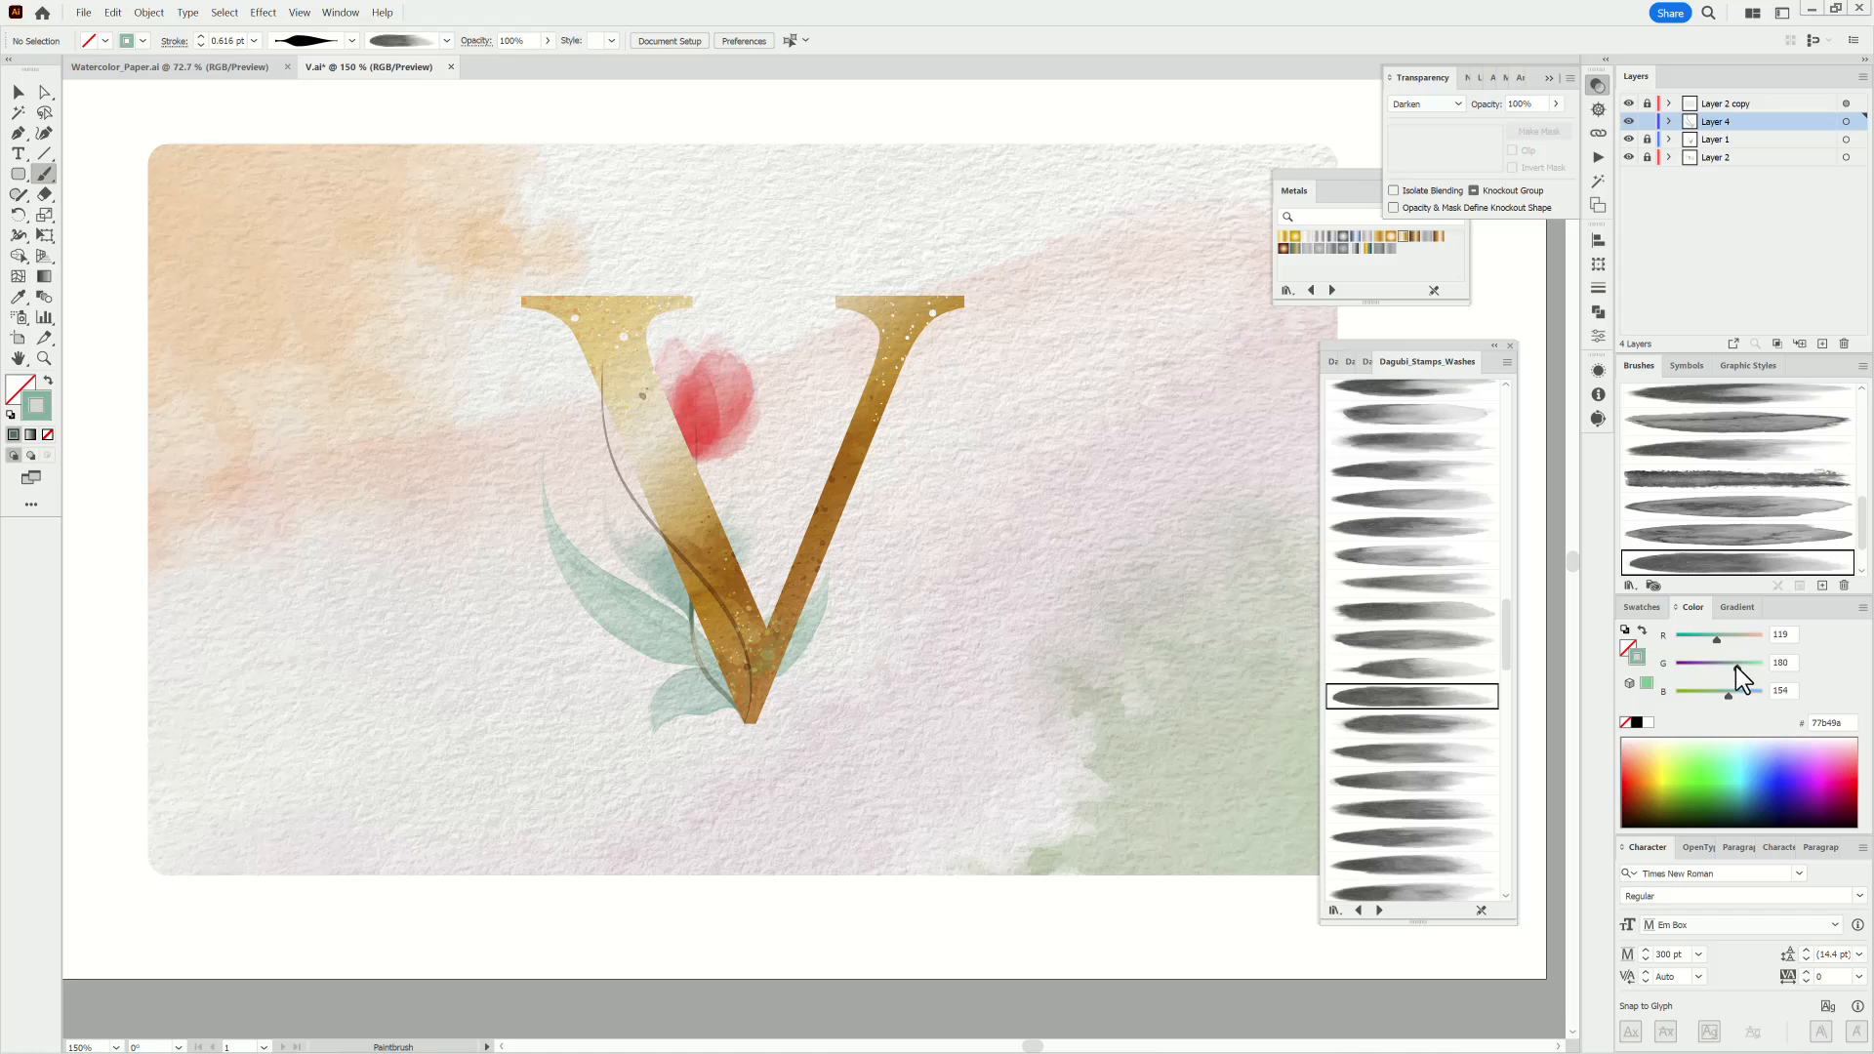
left_click_drag(1735, 666, 1729, 666)
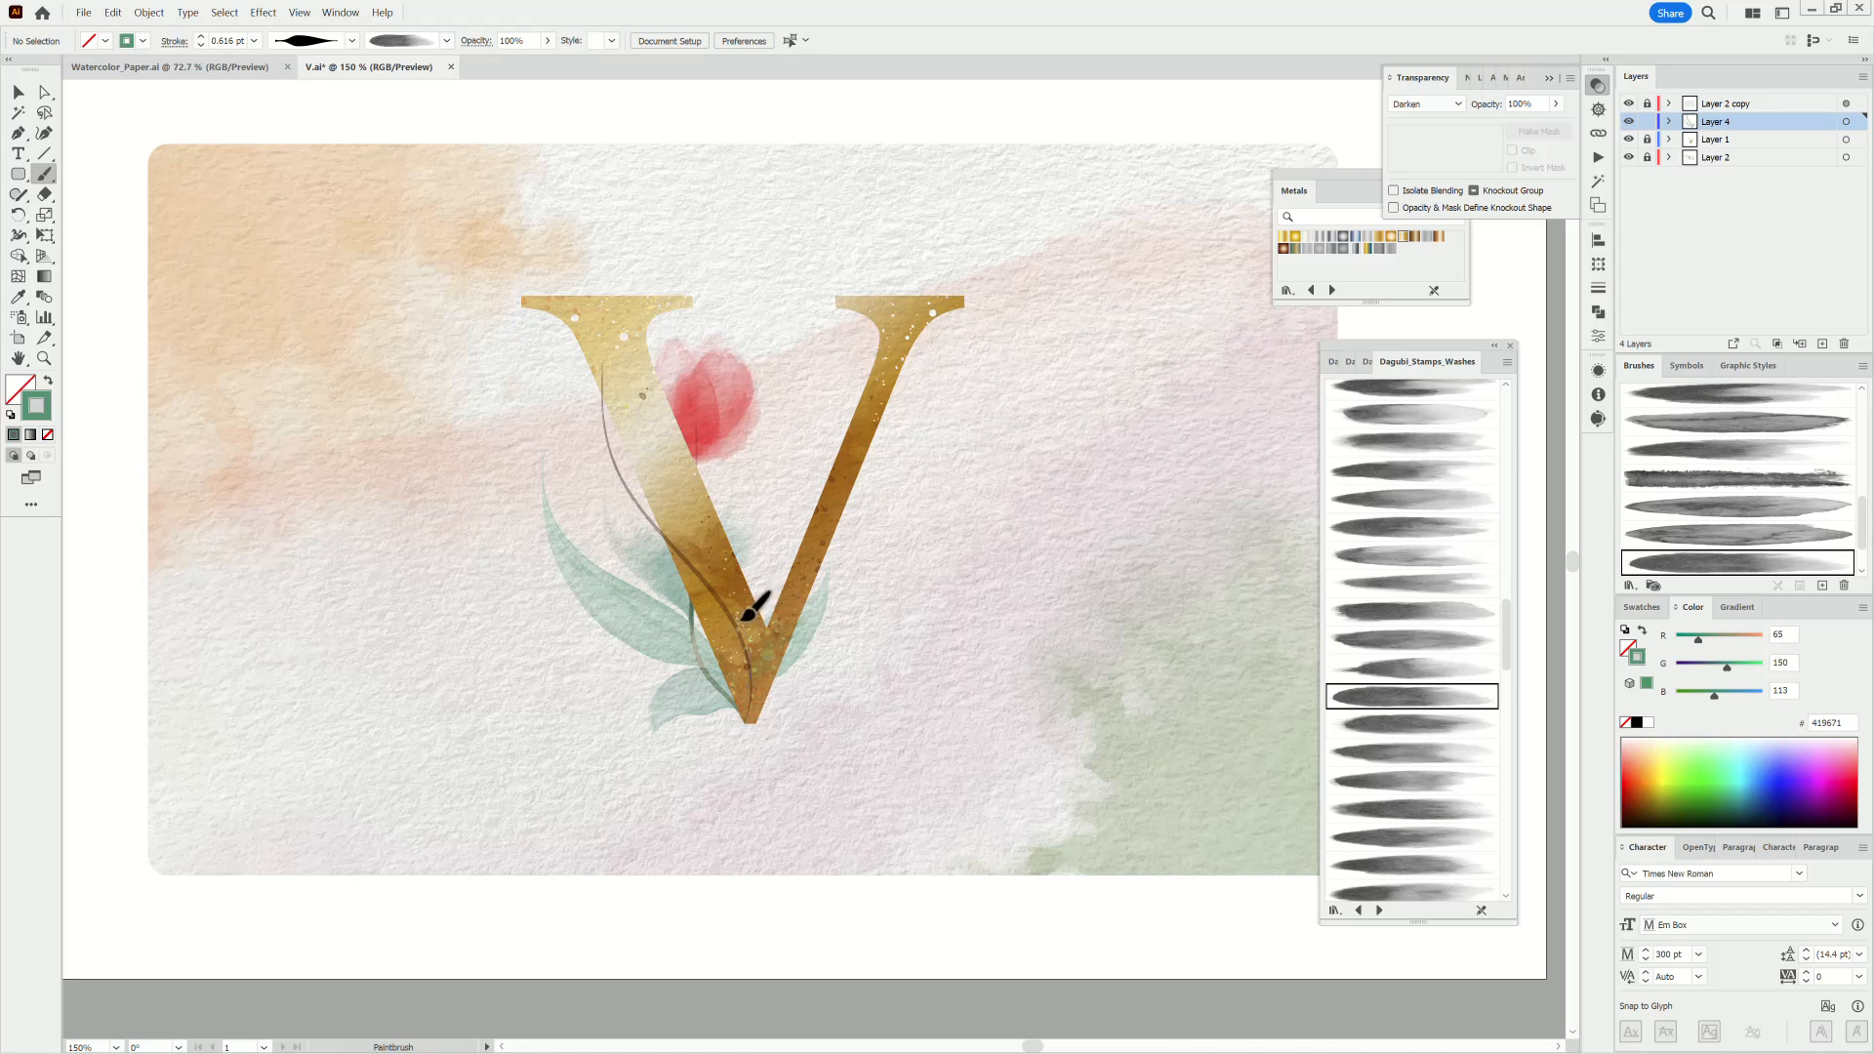
left_click_drag(750, 612, 753, 556)
left_click(1417, 727)
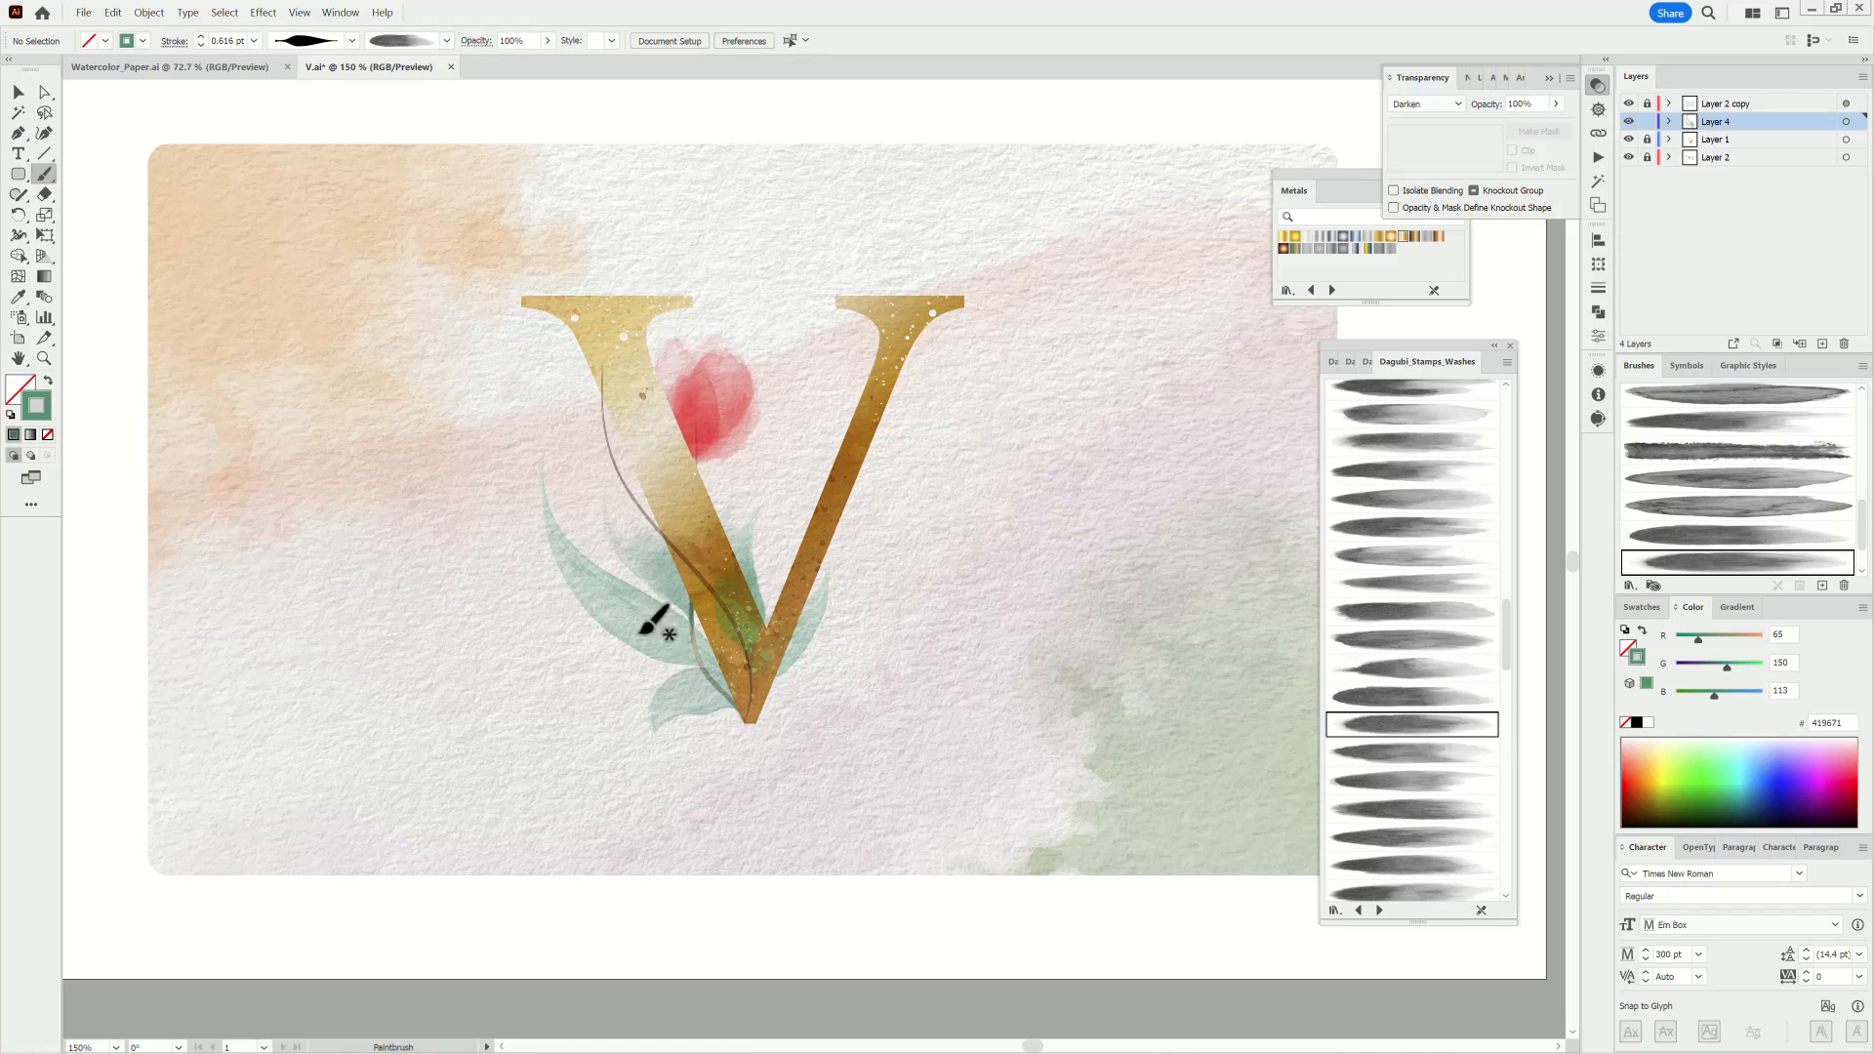
left_click_drag(591, 500, 703, 576)
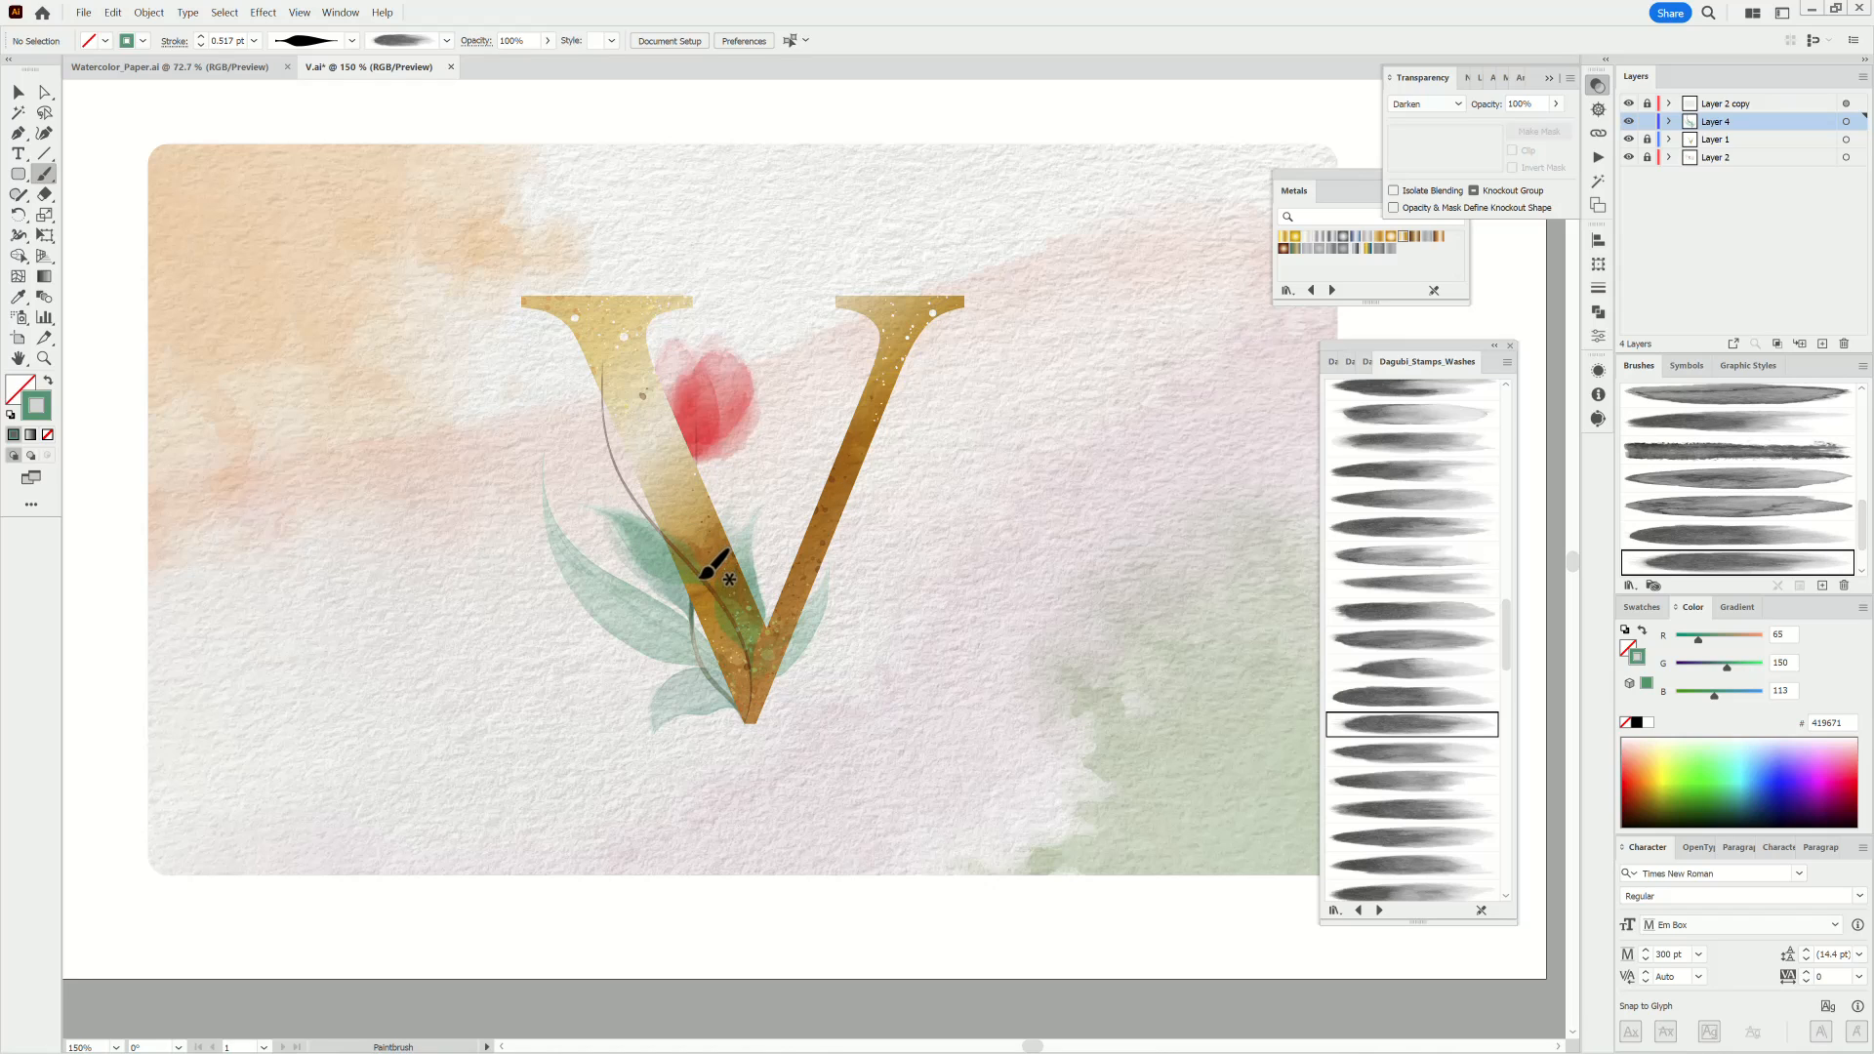
Paint four more leaves along the front stem up to its tip, varying the wash brush and nudging the tip leaf into place.
mouse_move(680, 502)
left_mouse_down()
mouse_move(693, 453)
mouse_move(510, 396)
mouse_move(615, 249)
left_mouse_up()
left_click(1406, 810)
left_click(1425, 832)
left_click_drag(616, 350, 621, 359)
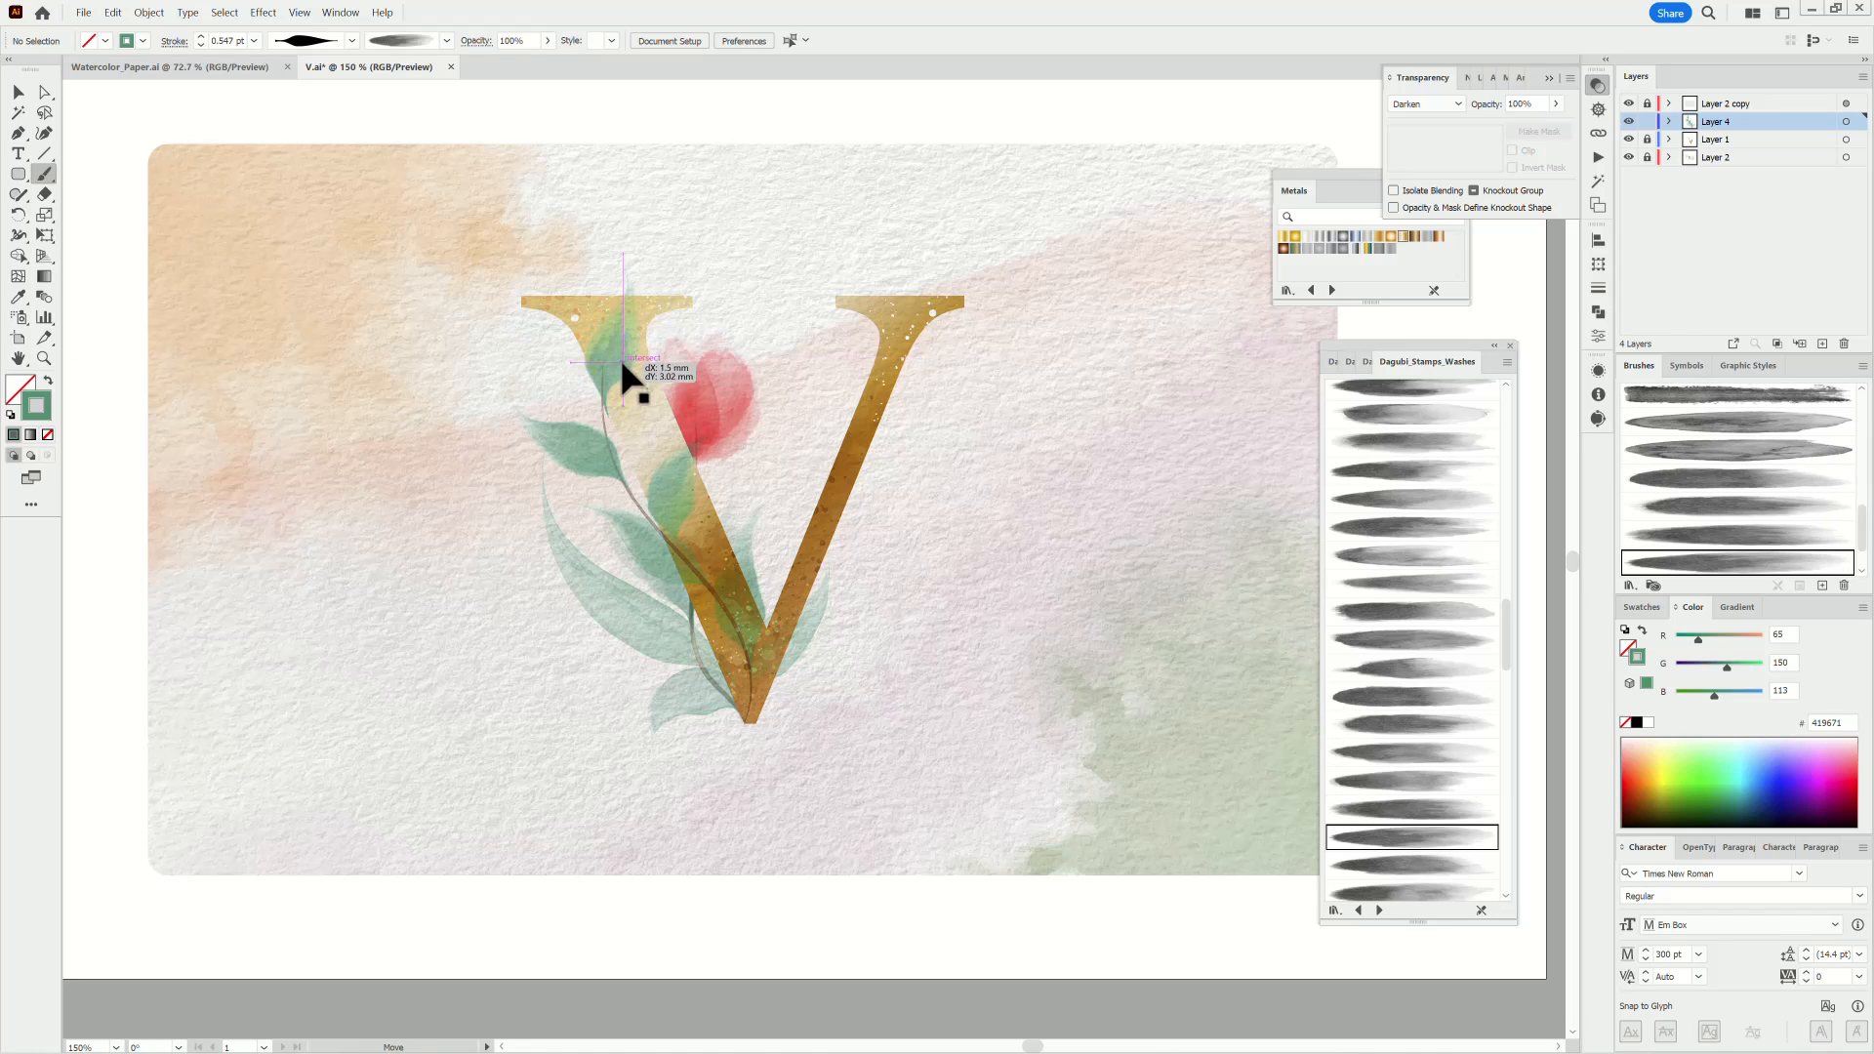
scroll(1389, 802, "down", 2)
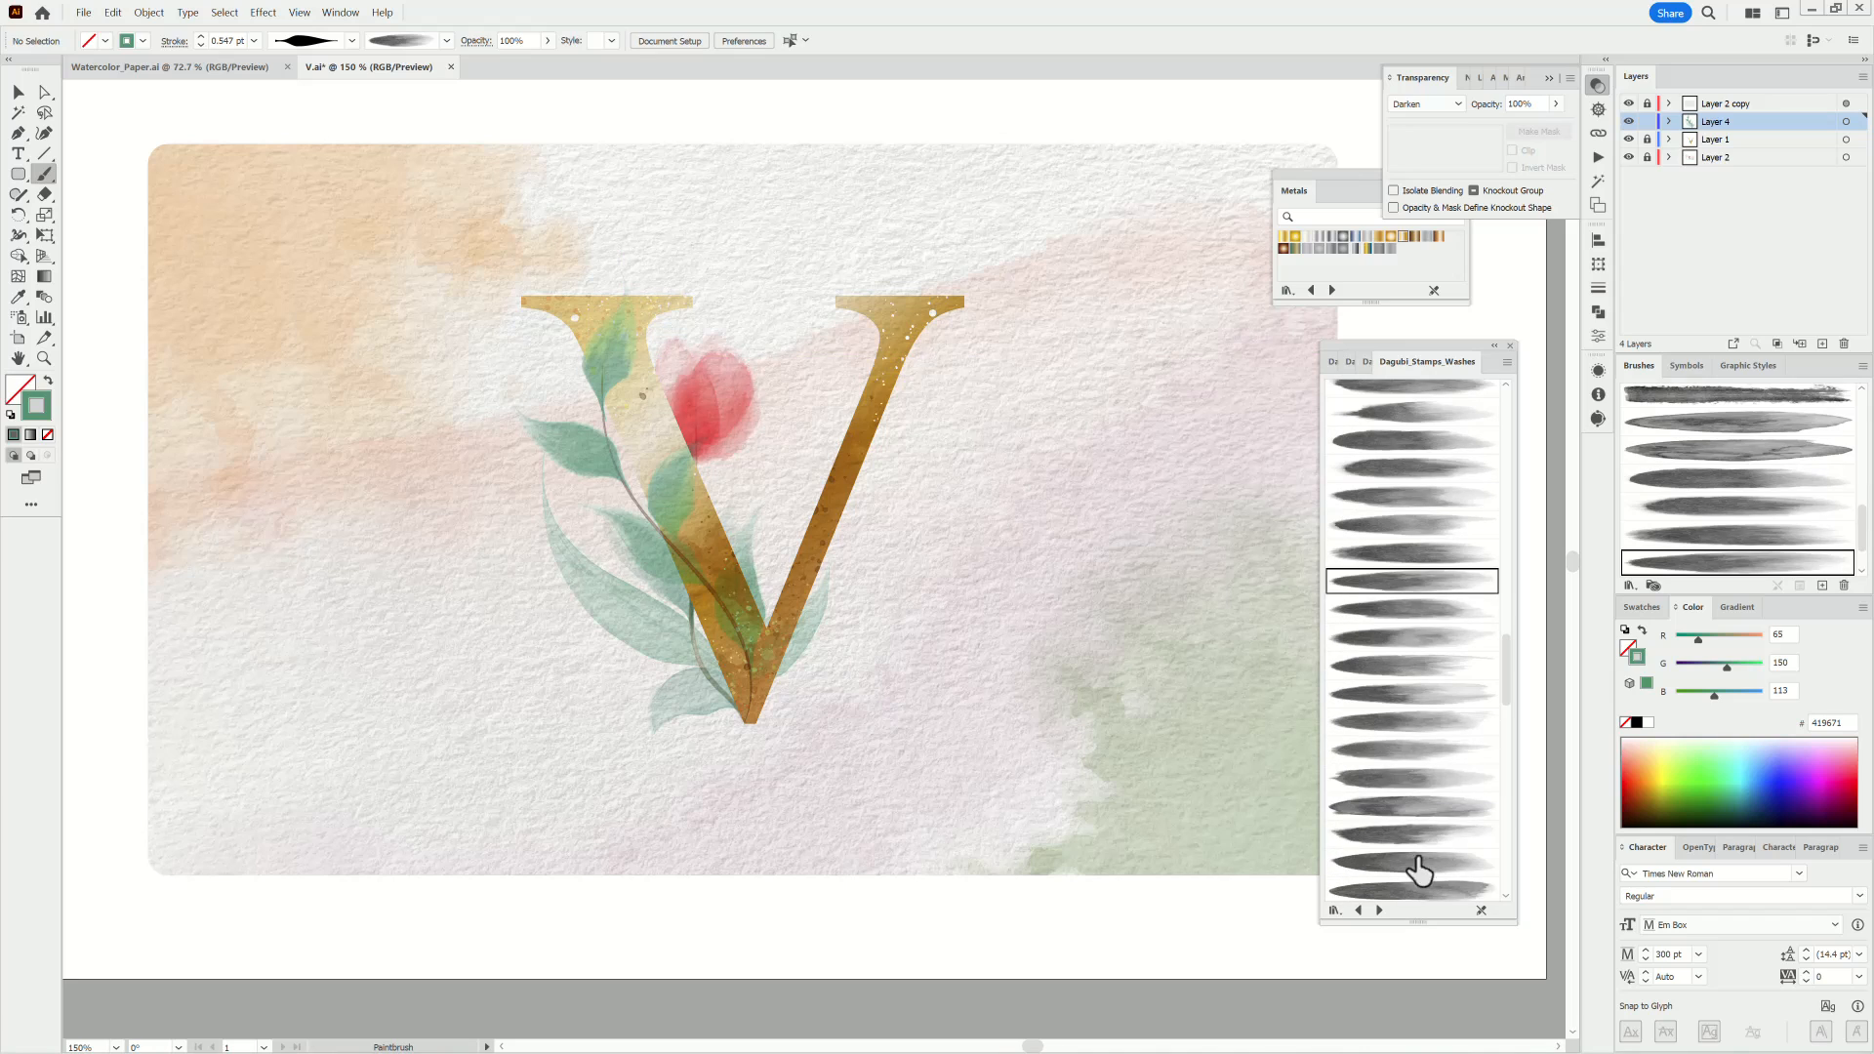
left_click(1395, 808)
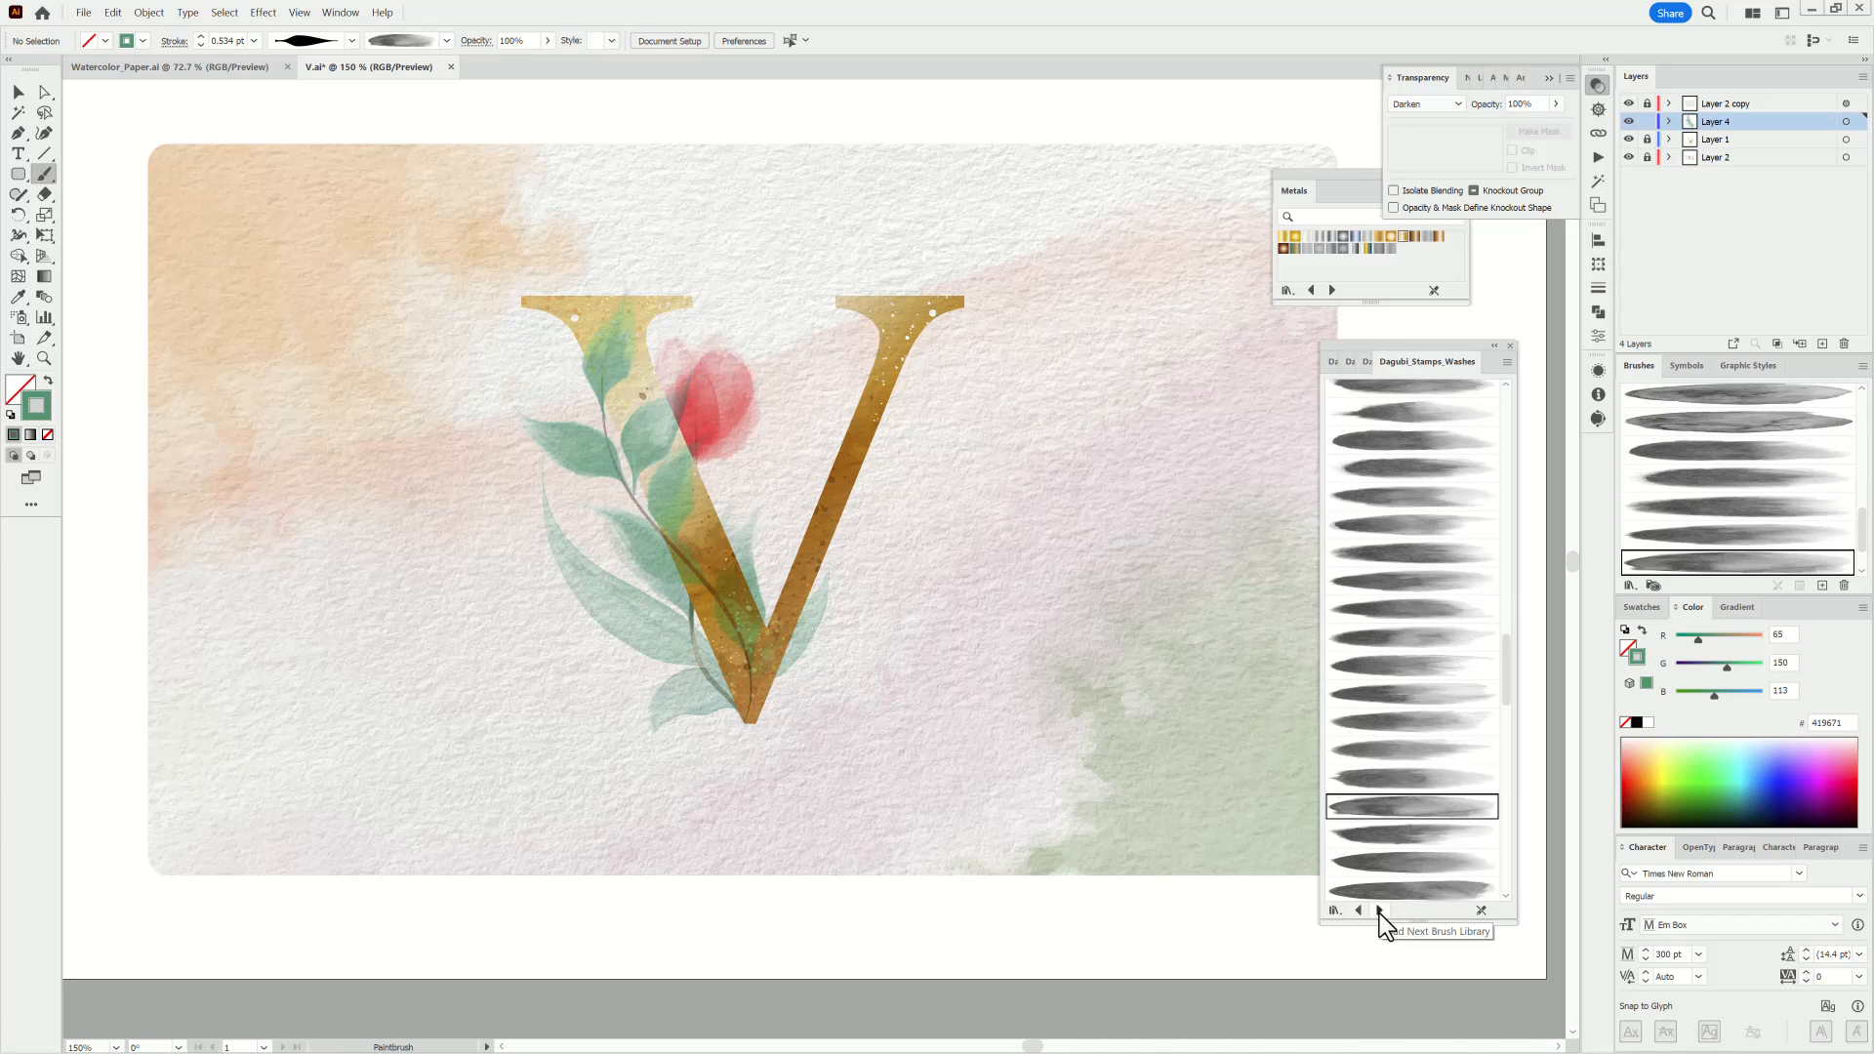
Load the next brush library and paint three Normal-mode leaves around the V's lower part, each with a different wash brush.
left_click(1379, 910)
scroll(1441, 771, "down", 5)
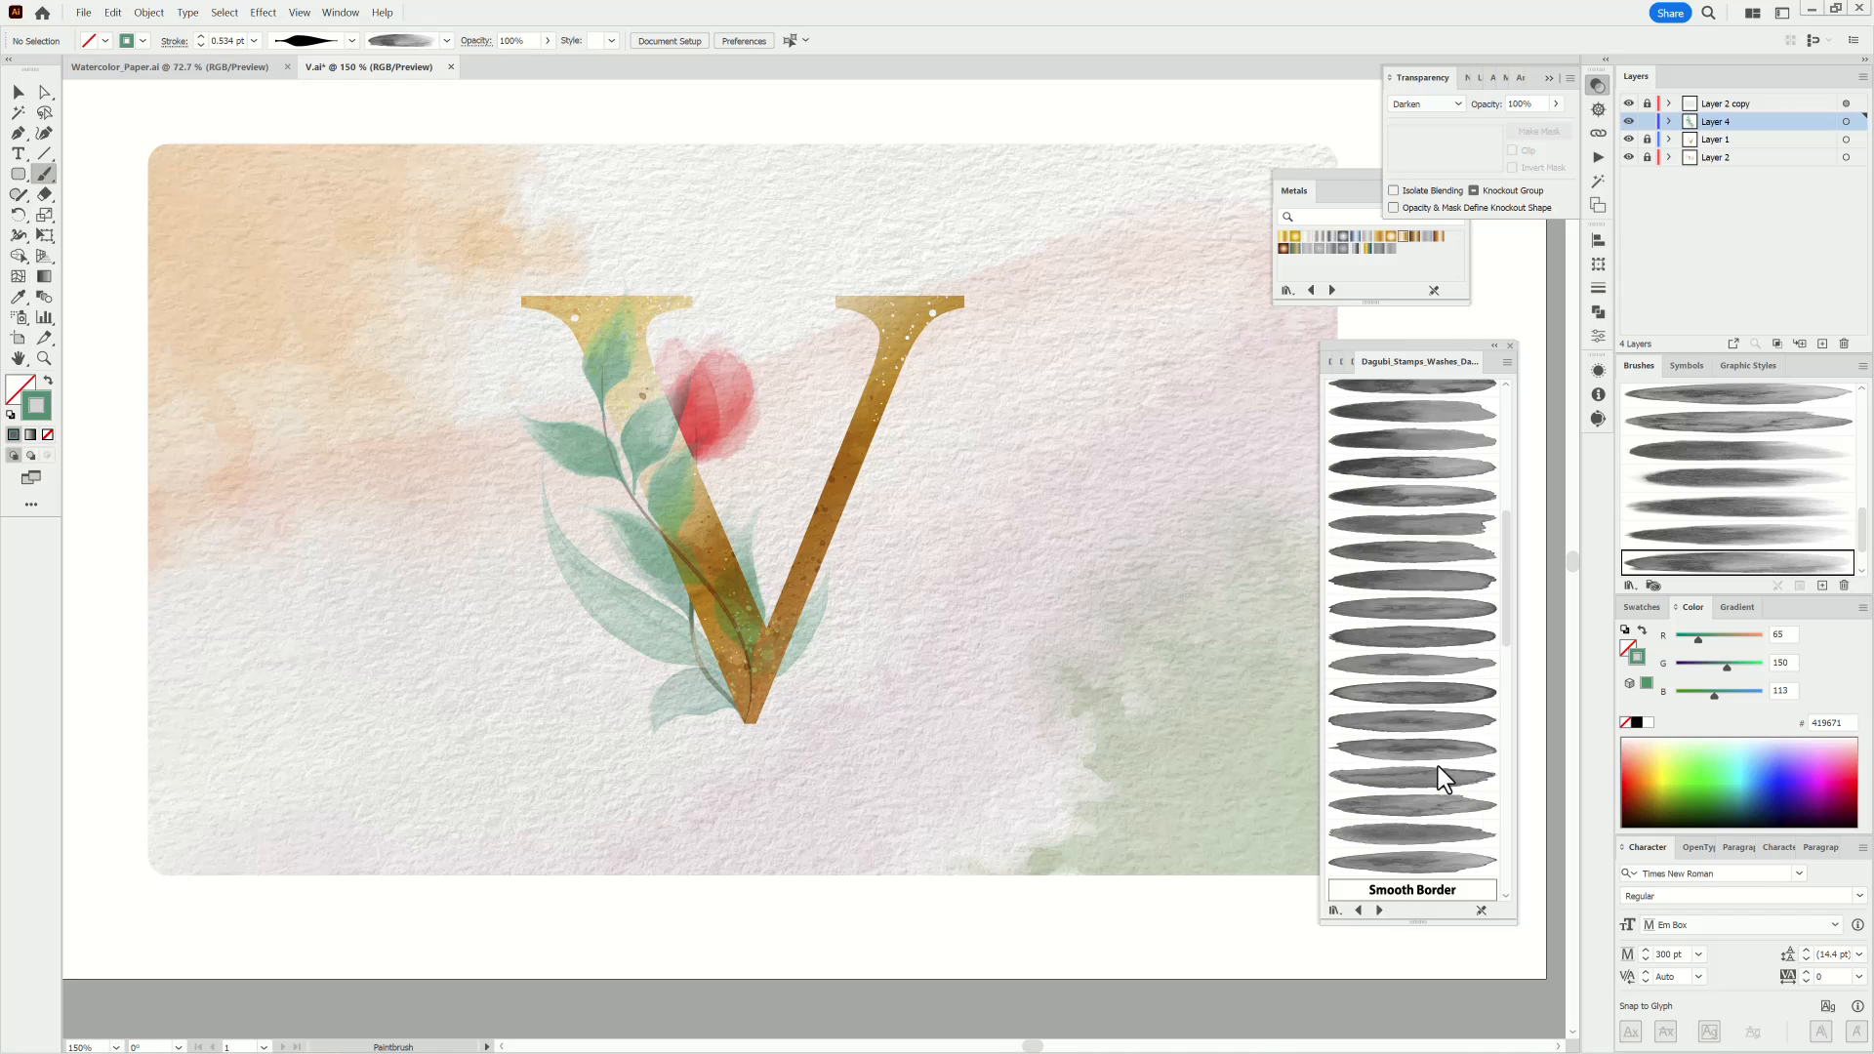
scroll(1433, 781, "up", 1)
left_click(1421, 730)
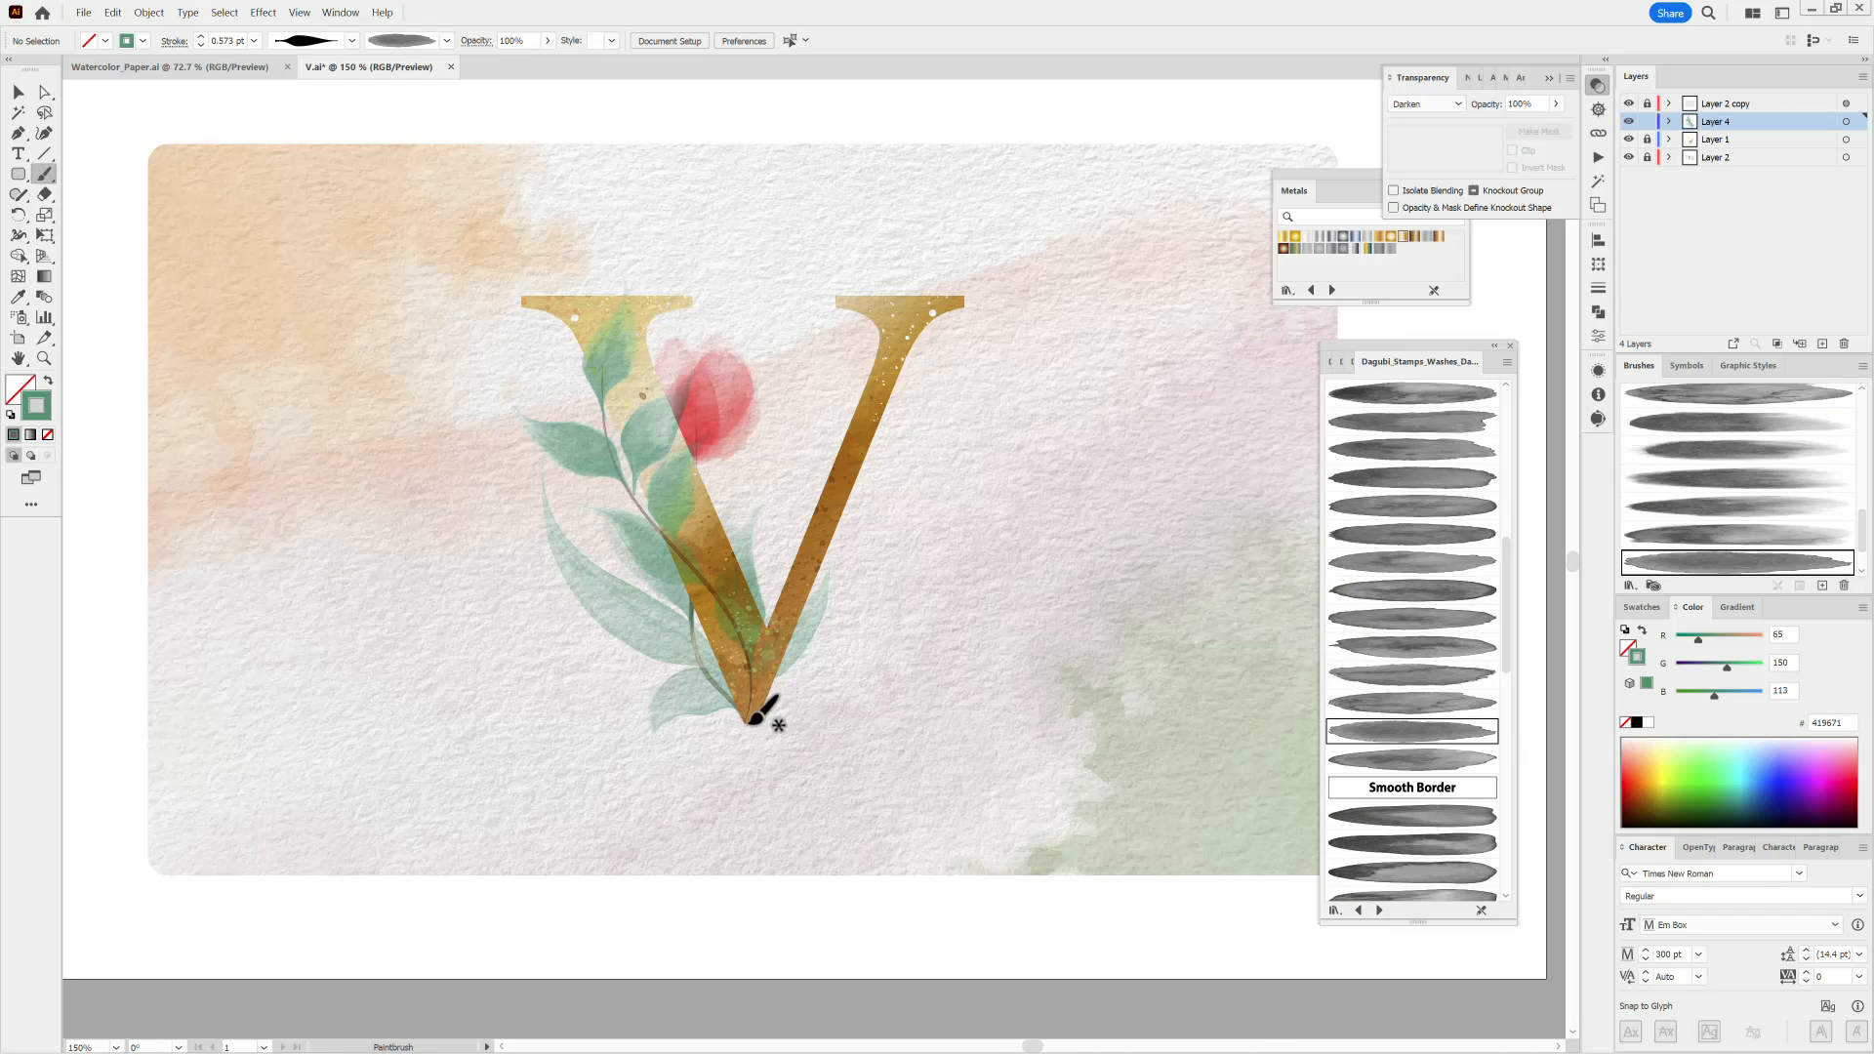
left_click_drag(798, 625, 852, 576)
left_click(1425, 103)
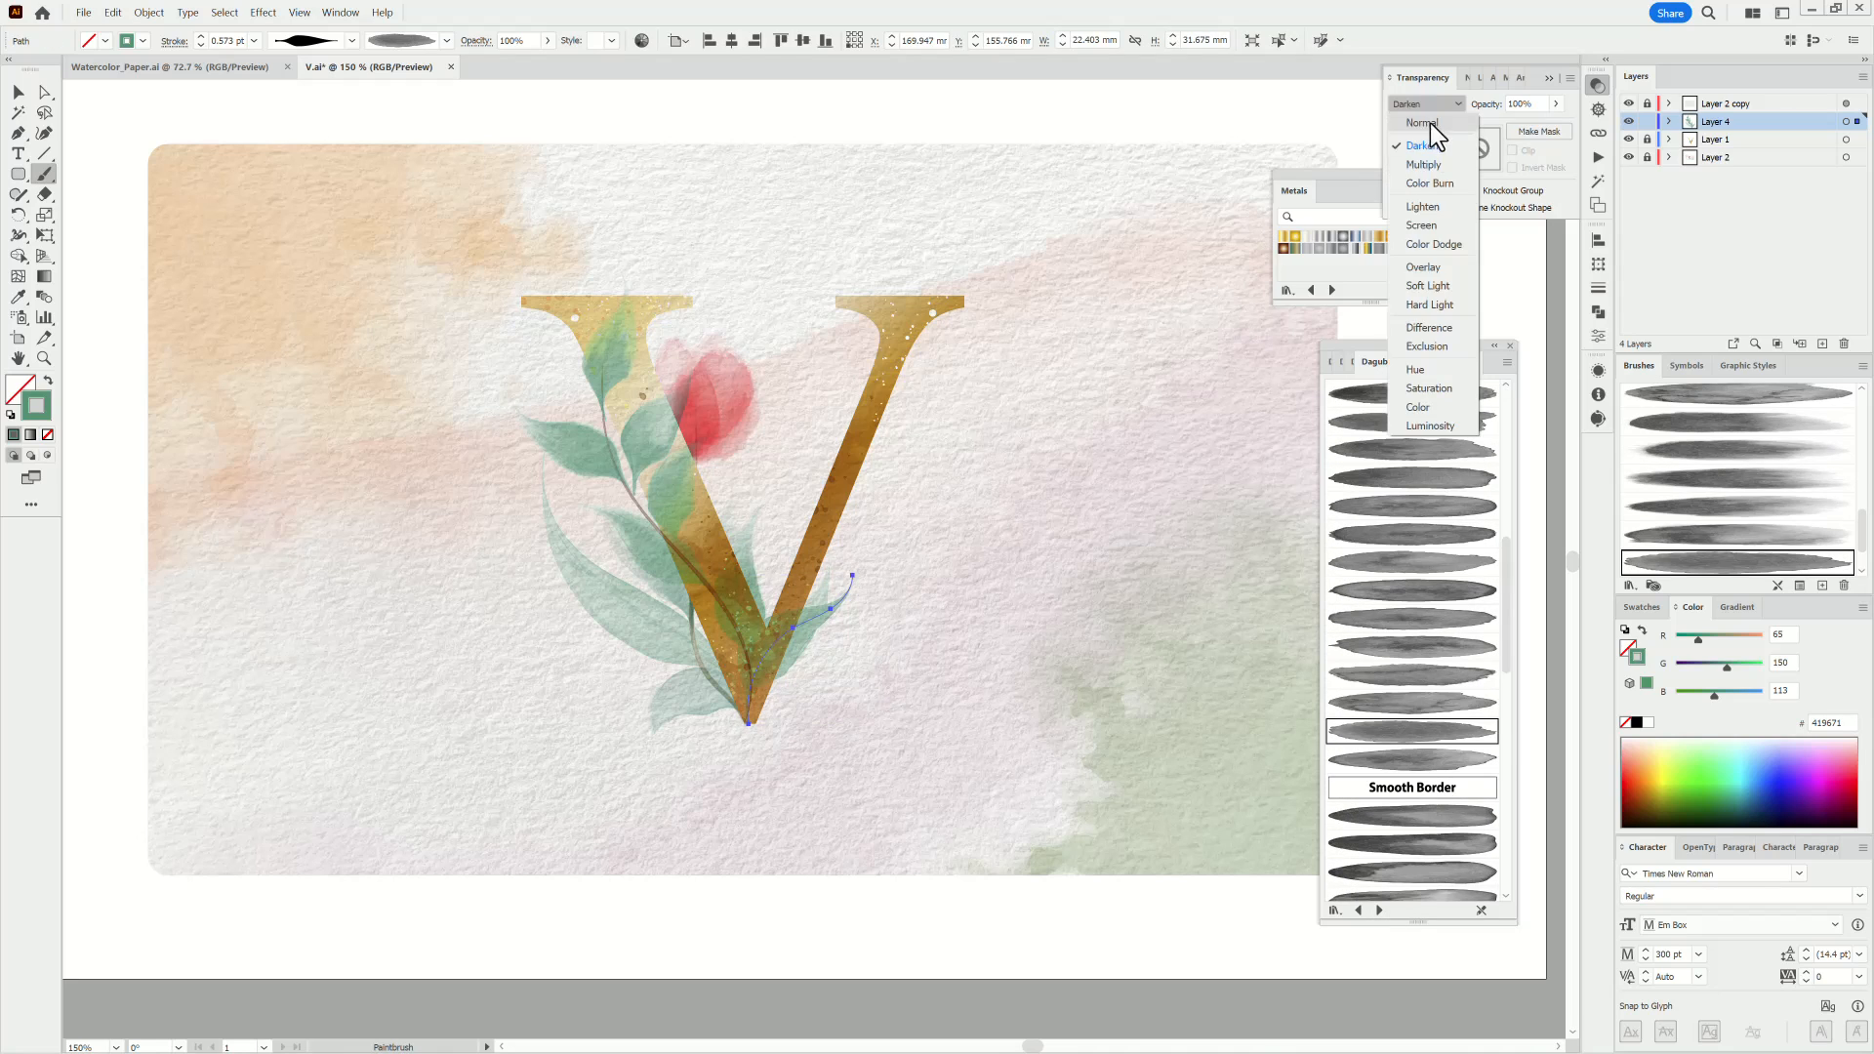
left_click(1431, 123)
left_click(953, 745, "ctrl")
left_click(1412, 702)
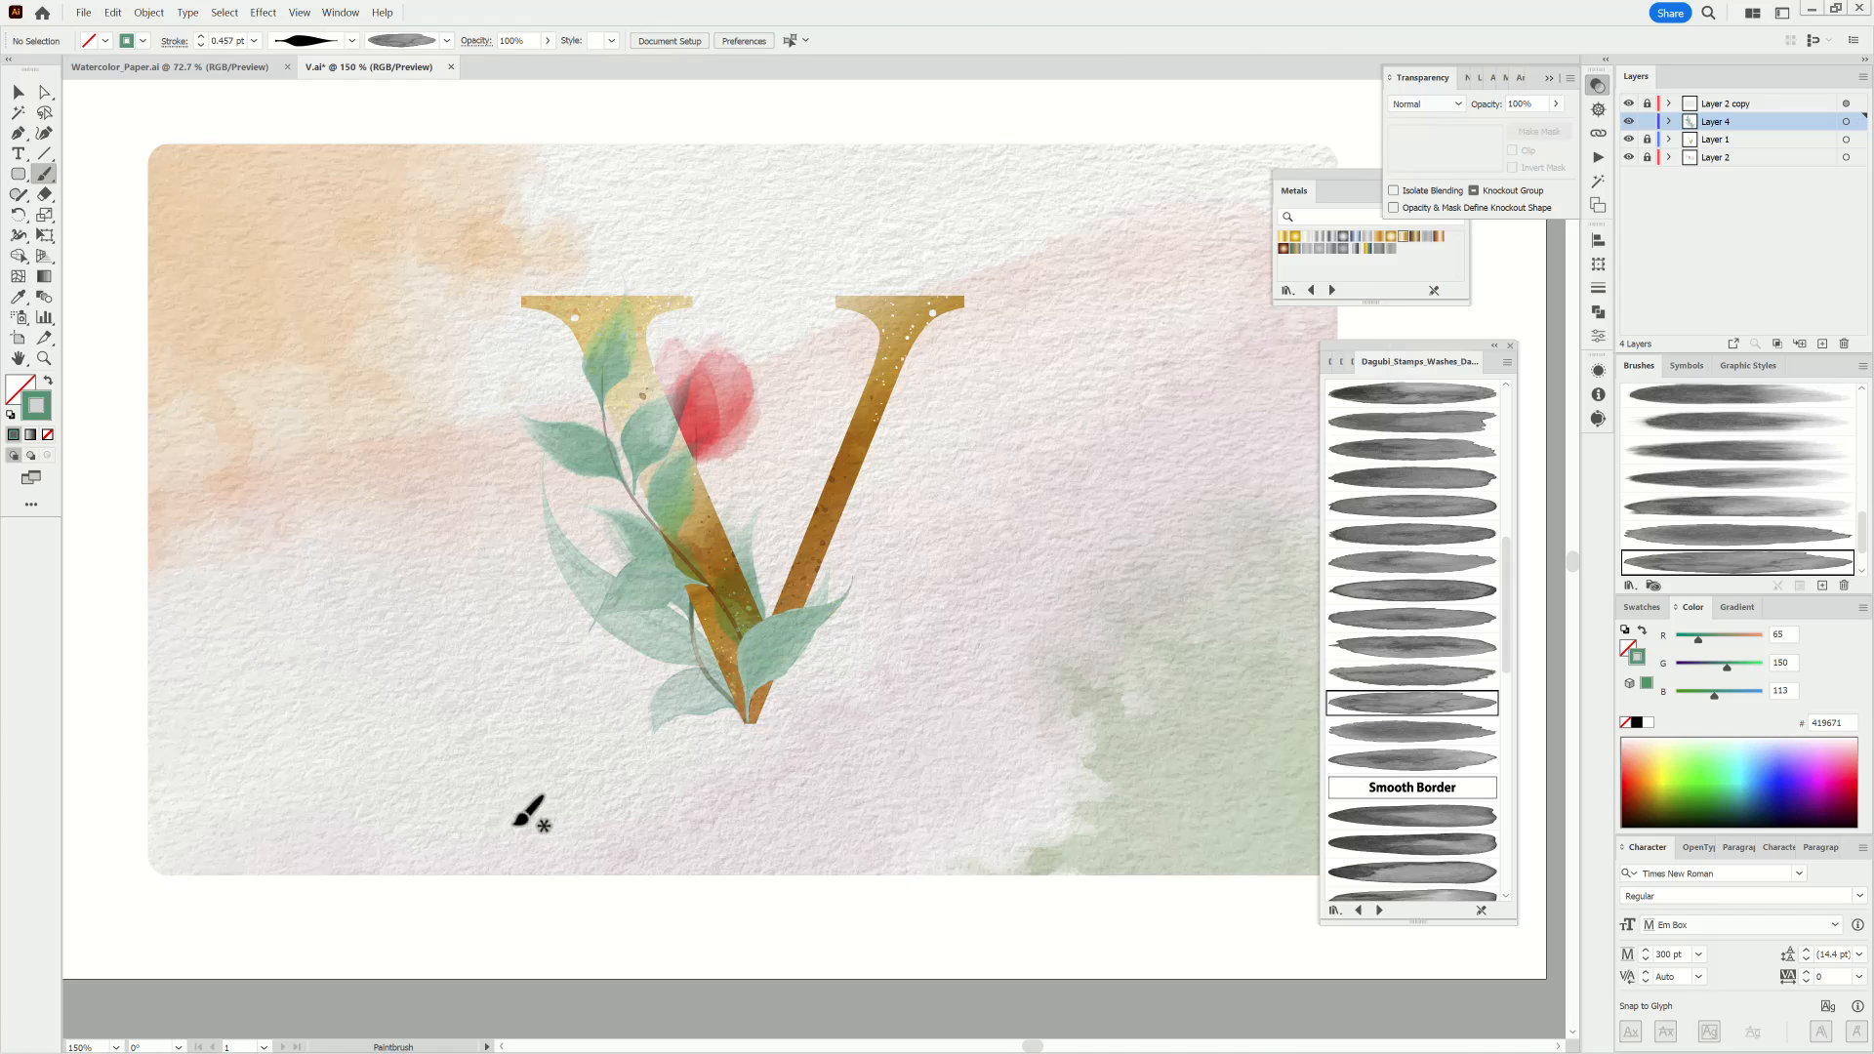
left_click(1364, 673)
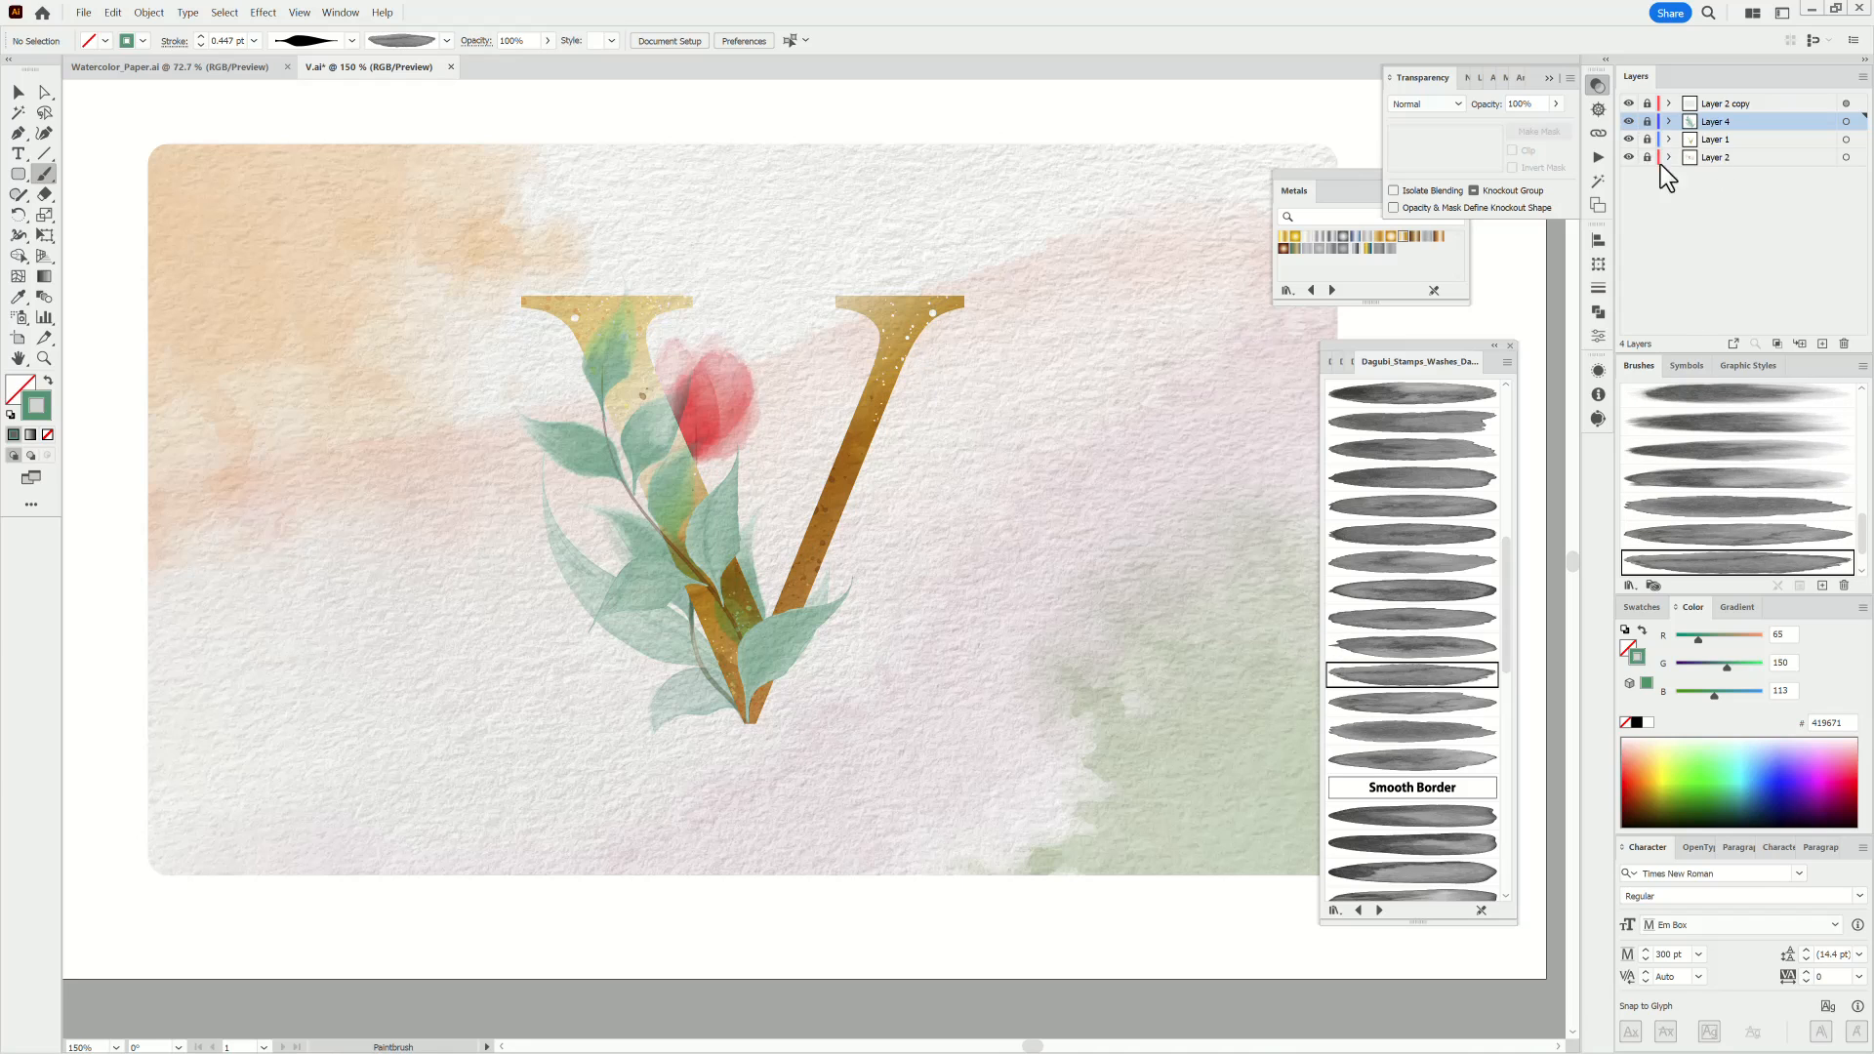
On Layer 2, paint a 0.3 pt grey-green (7c9671) leaf about 23 mm long beside the stem, behind the V's left arm.
left_click(1727, 157)
left_click(1422, 566)
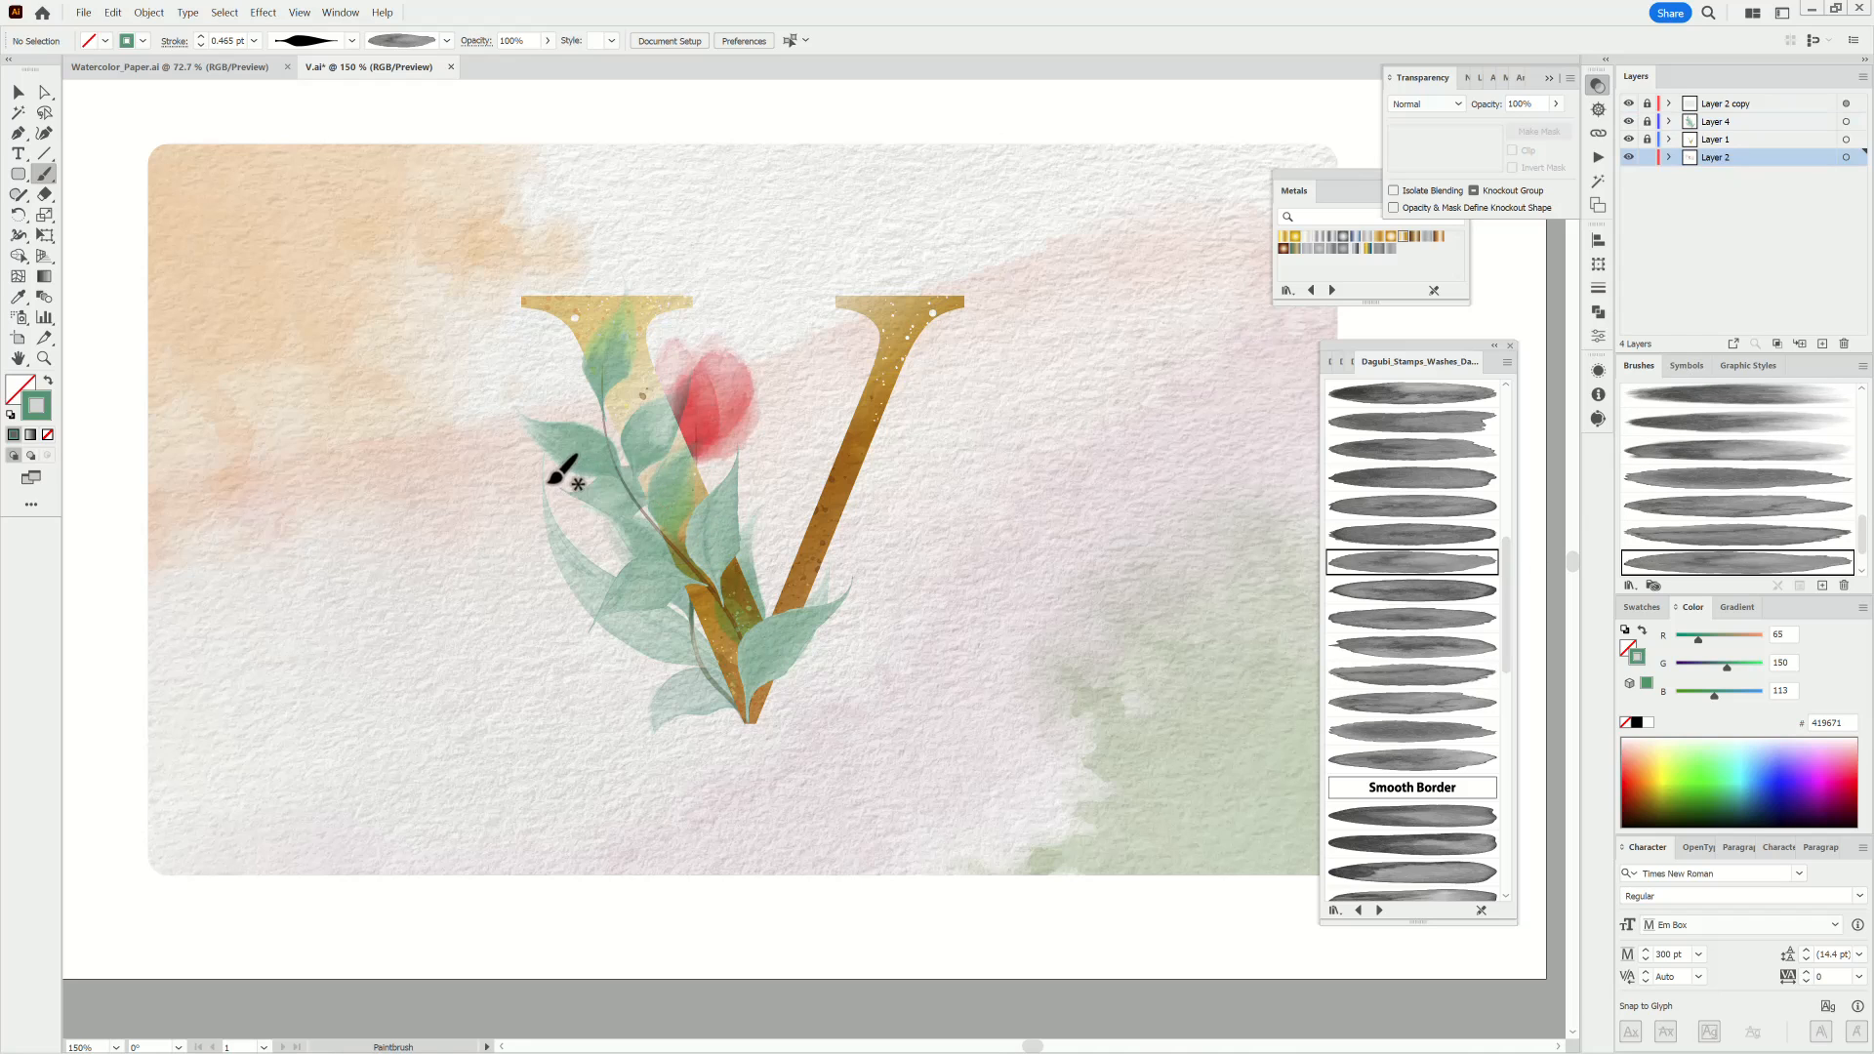
left_click(599, 503, "ctrl")
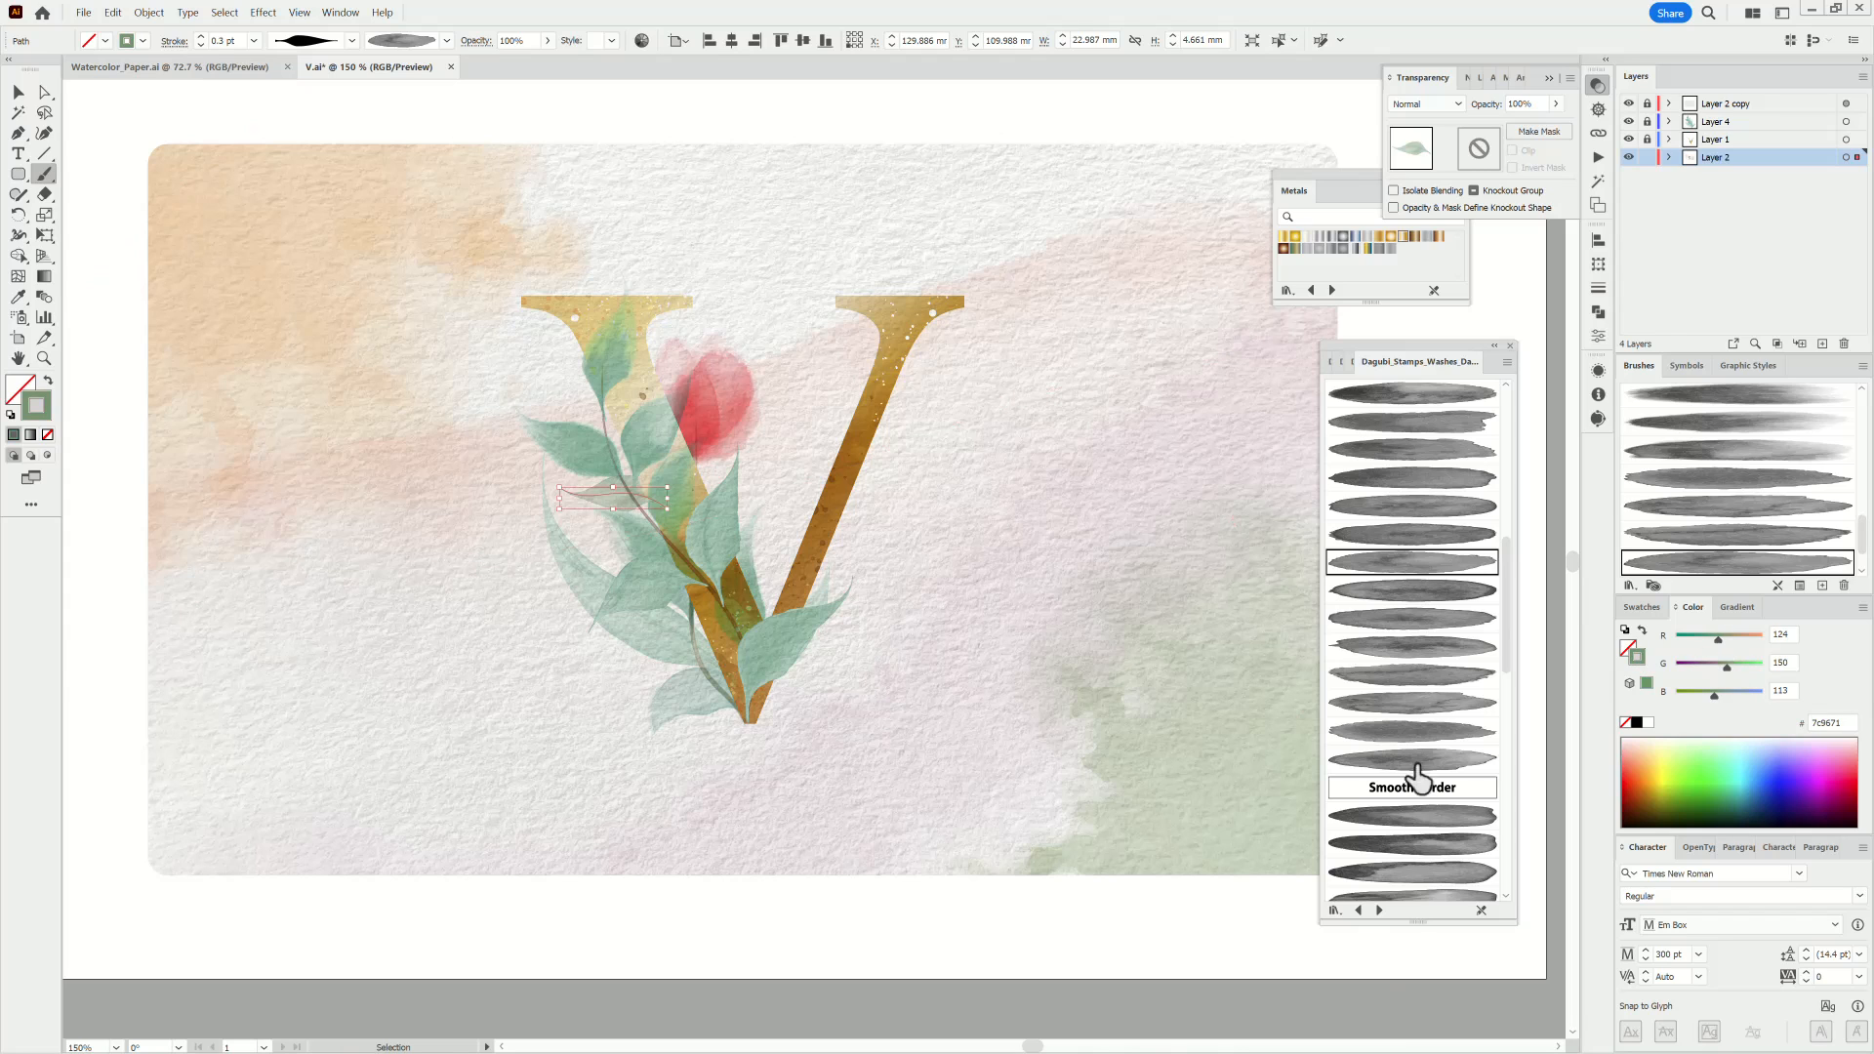
left_click(1120, 782, "ctrl")
Reuse the small grey-green leaf's stroke settings to paint a slender leaf behind the V's right arm.
left_click(1161, 105, "ctrl")
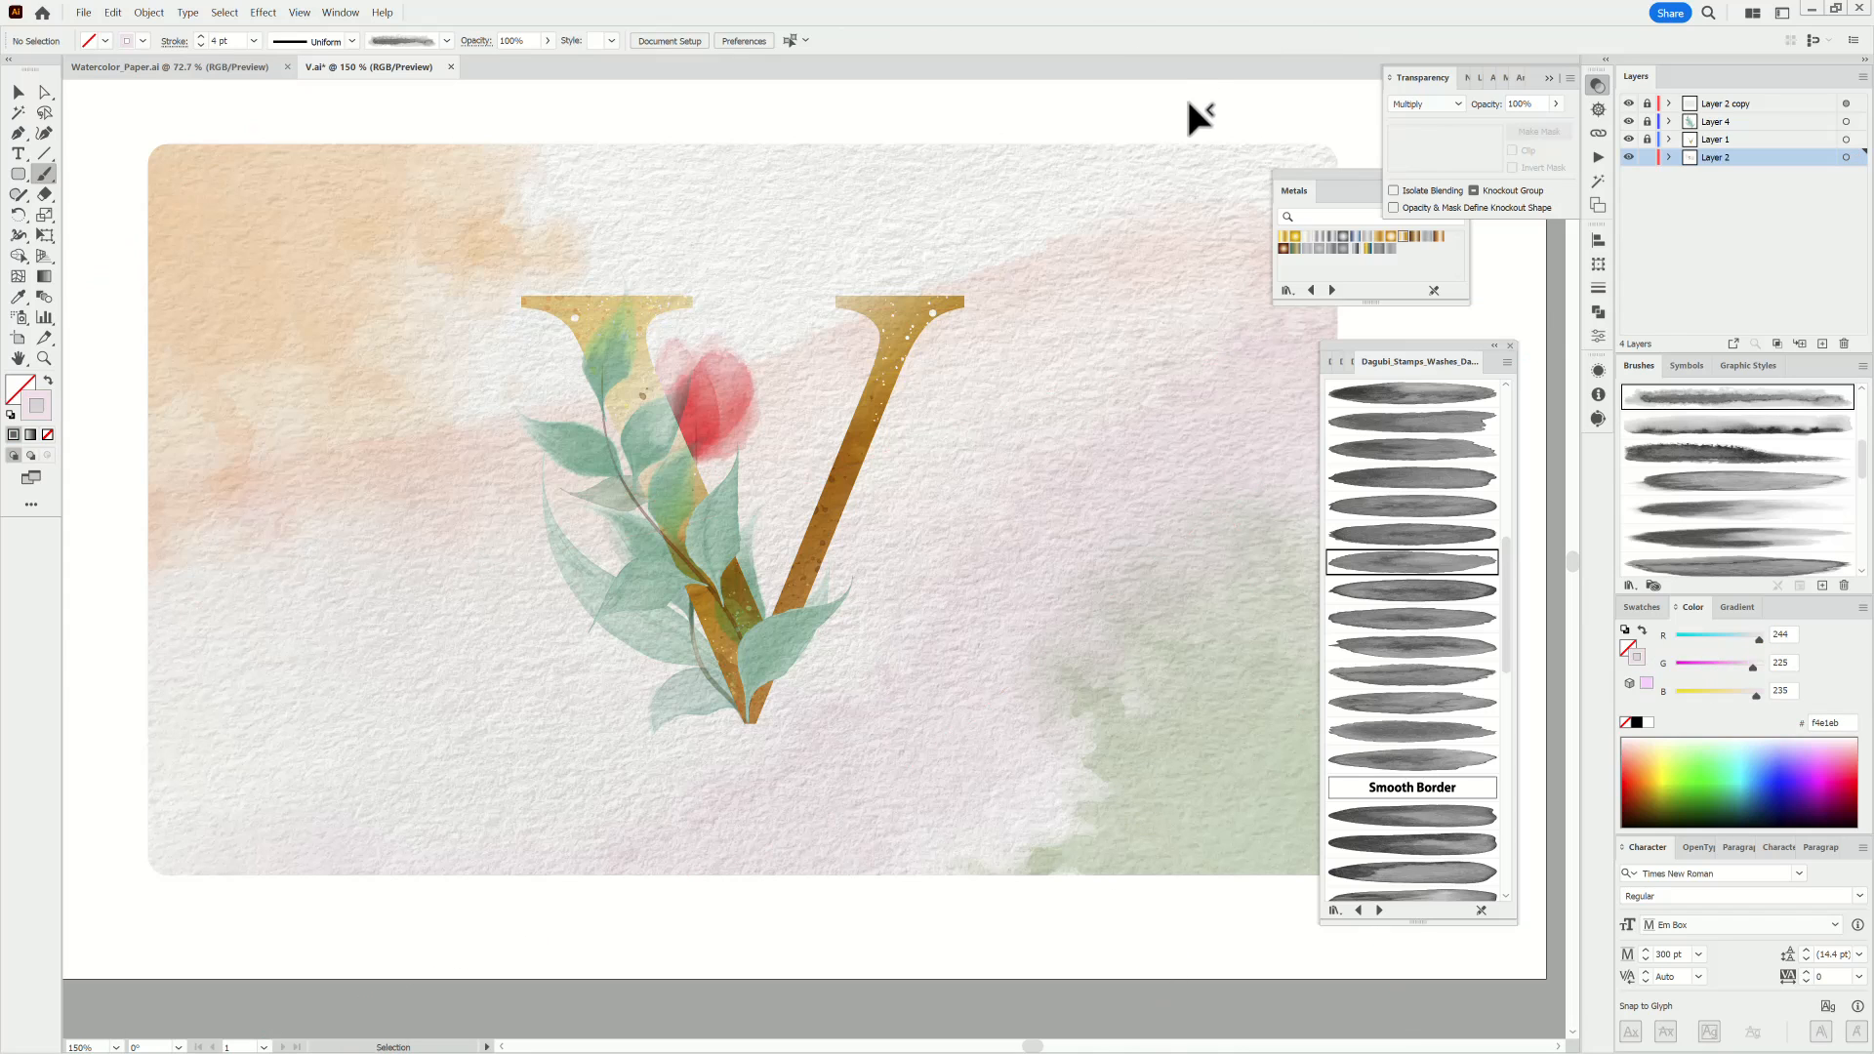
left_click(635, 508, "ctrl")
left_click(224, 12)
left_click(252, 76)
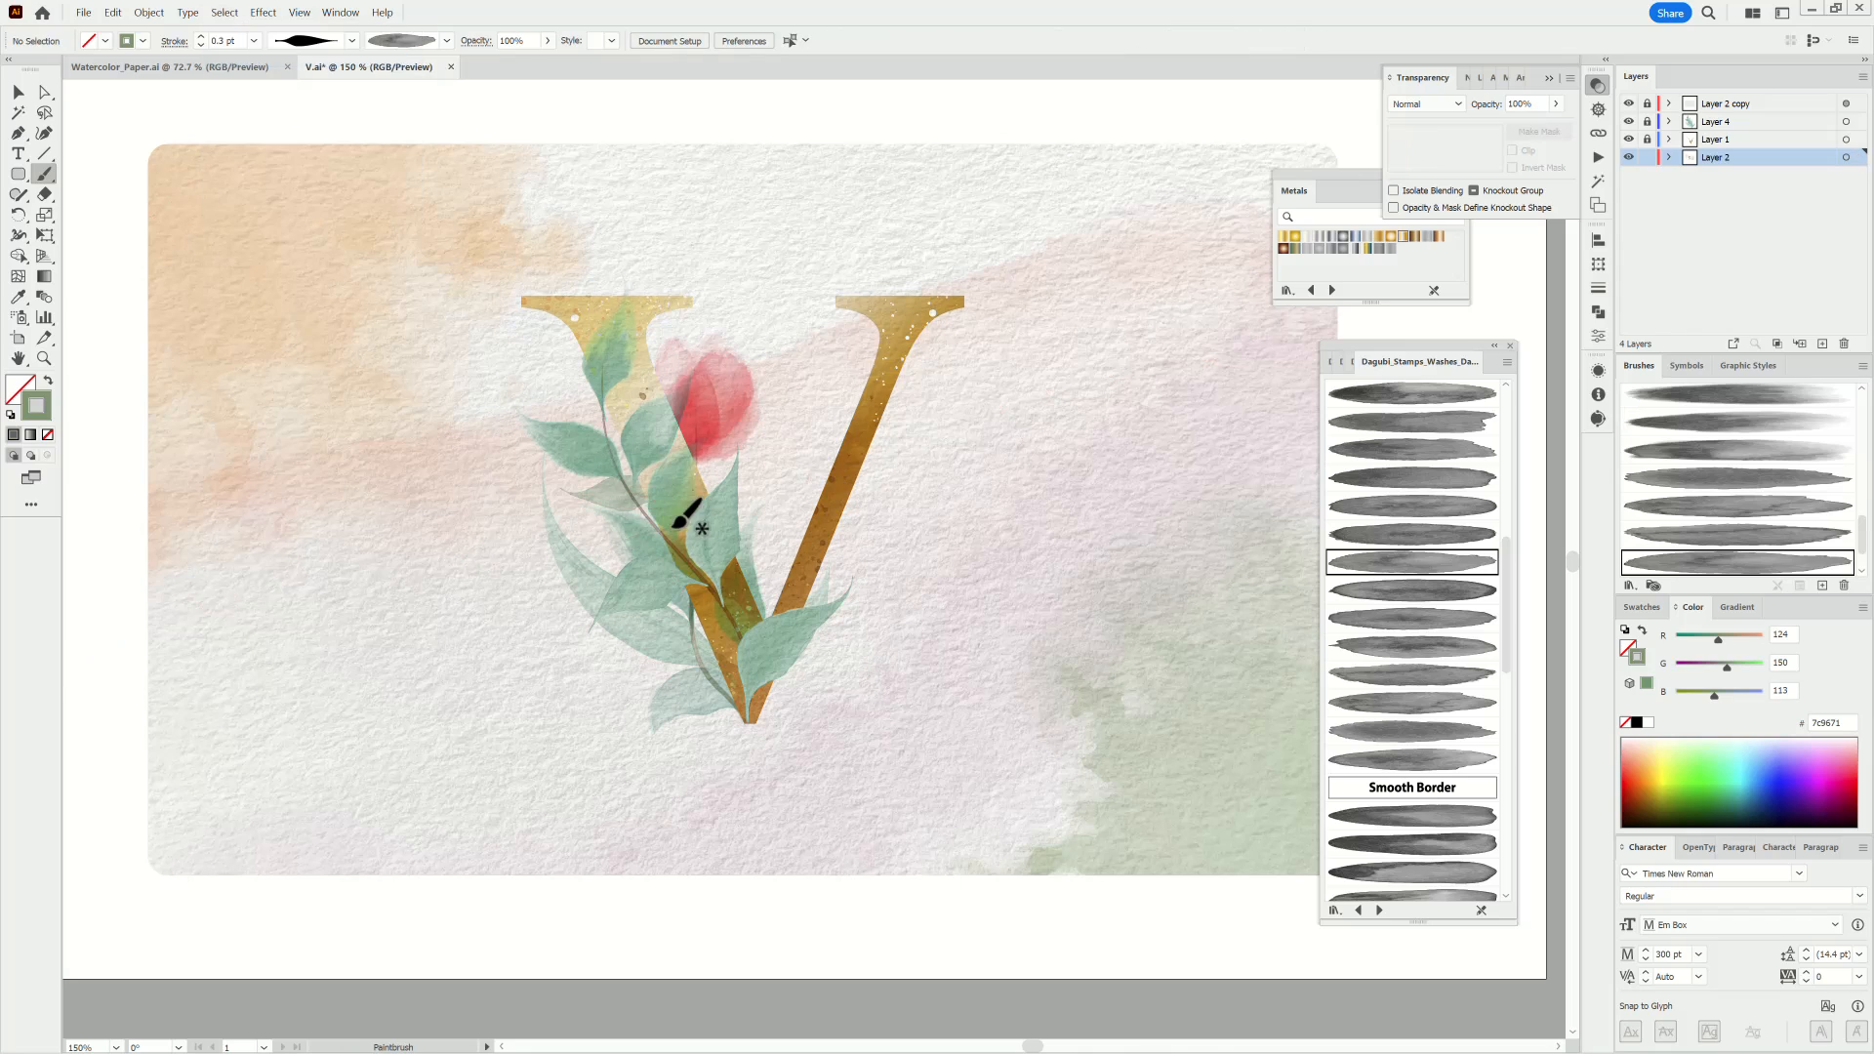
left_click_drag(849, 535, 886, 466)
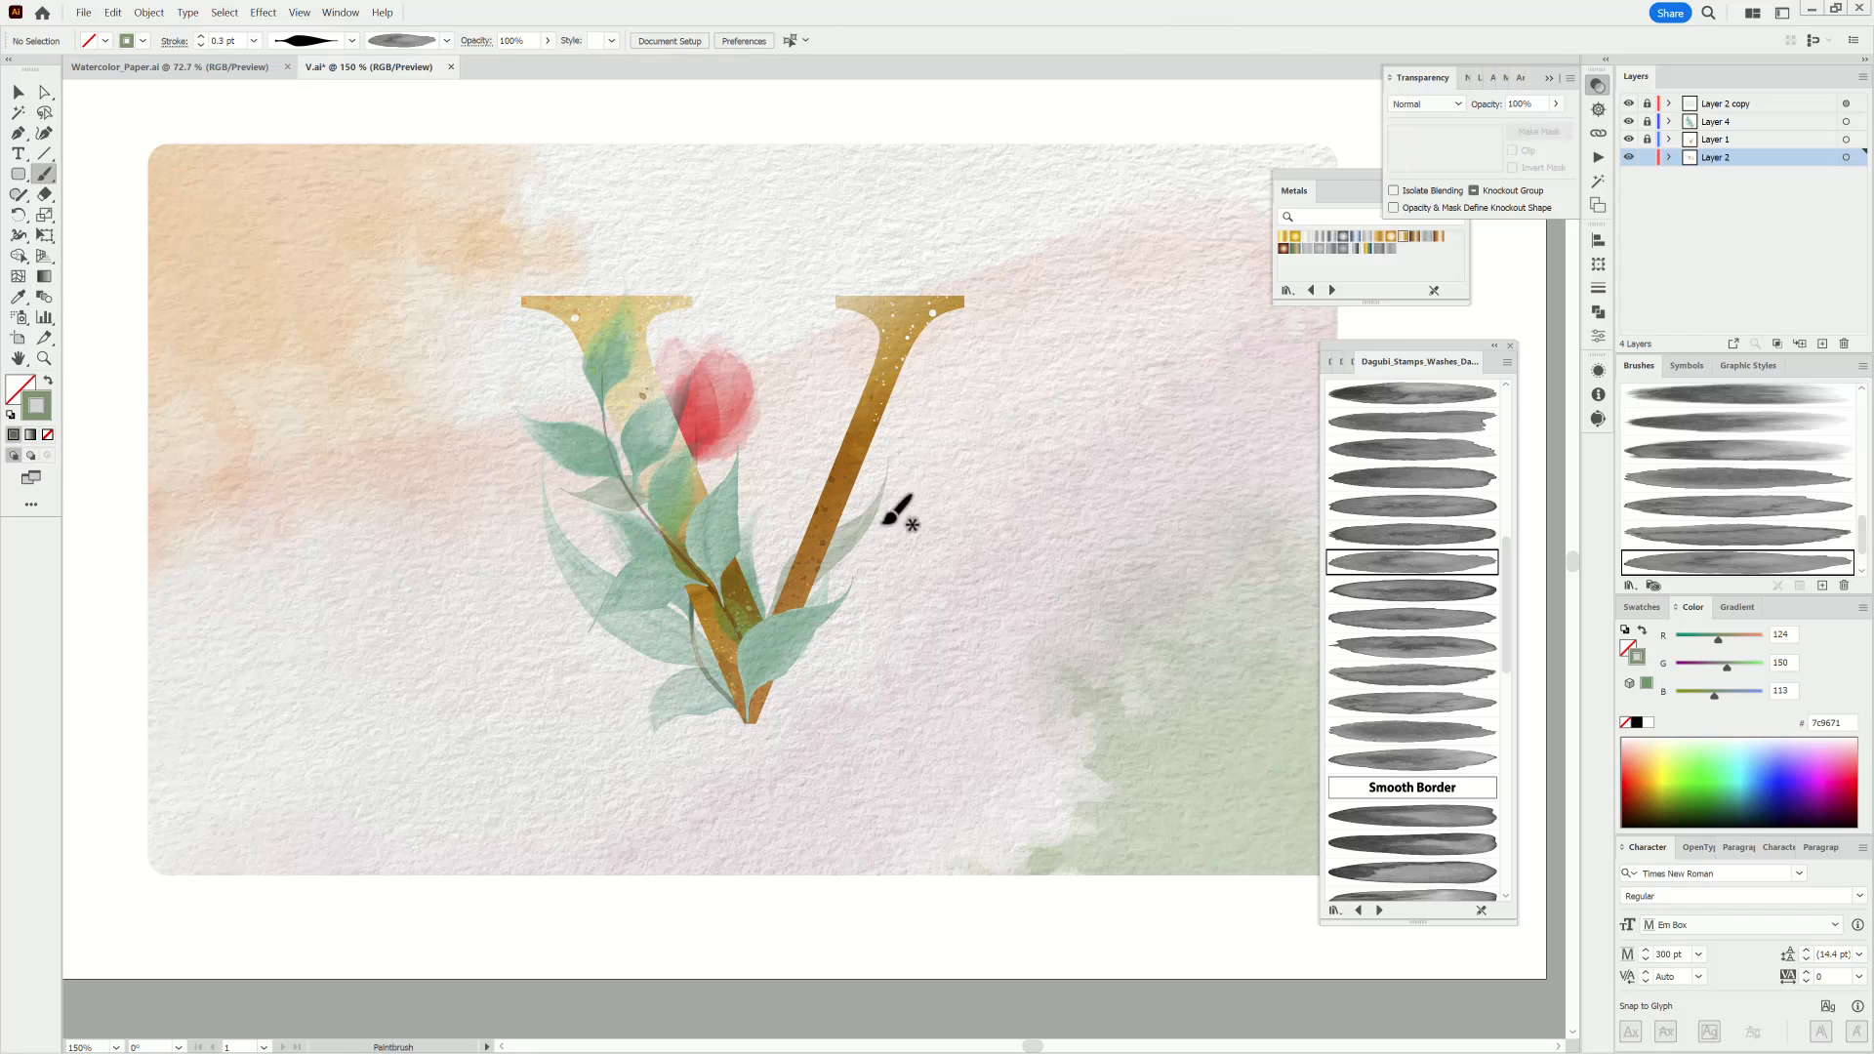
Lock Layer 2, add a new layer above Layer 4 and choose the last brush in the watercolor splatter library.
left_click_drag(845, 531, 845, 532)
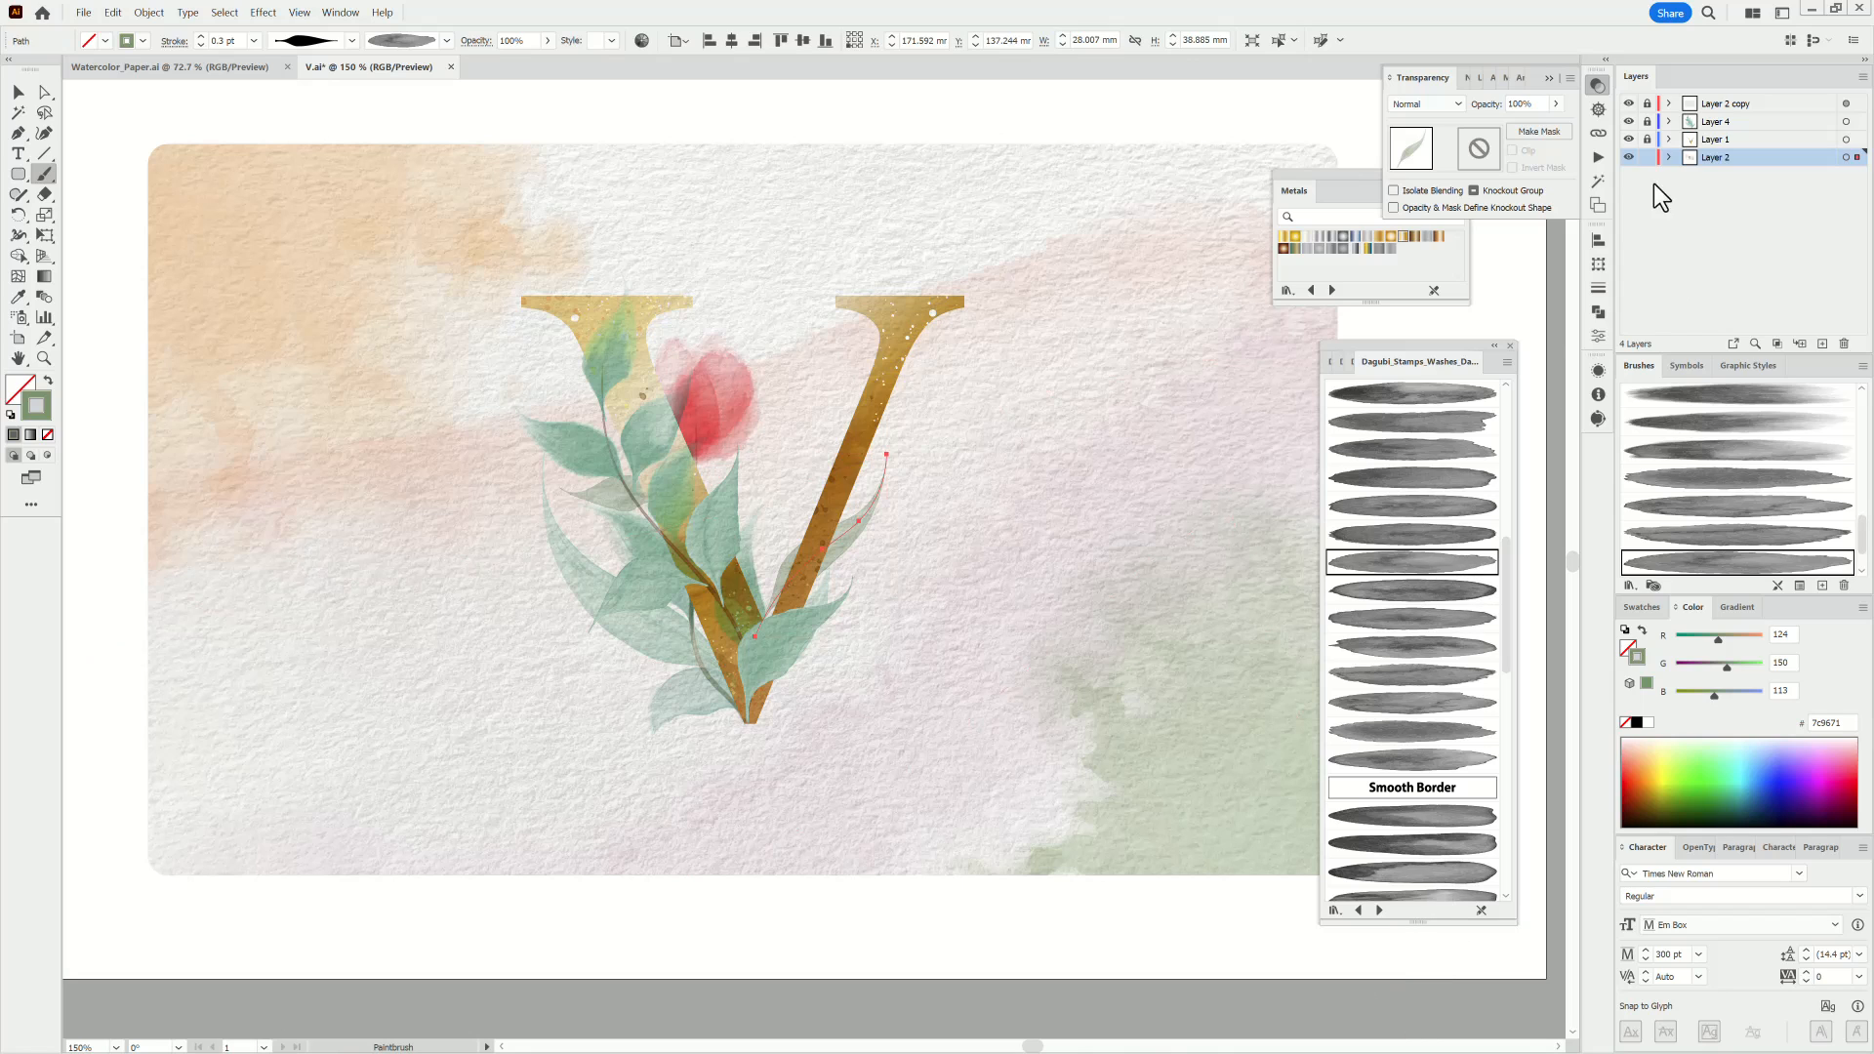
left_click(1648, 157)
left_click(1753, 121)
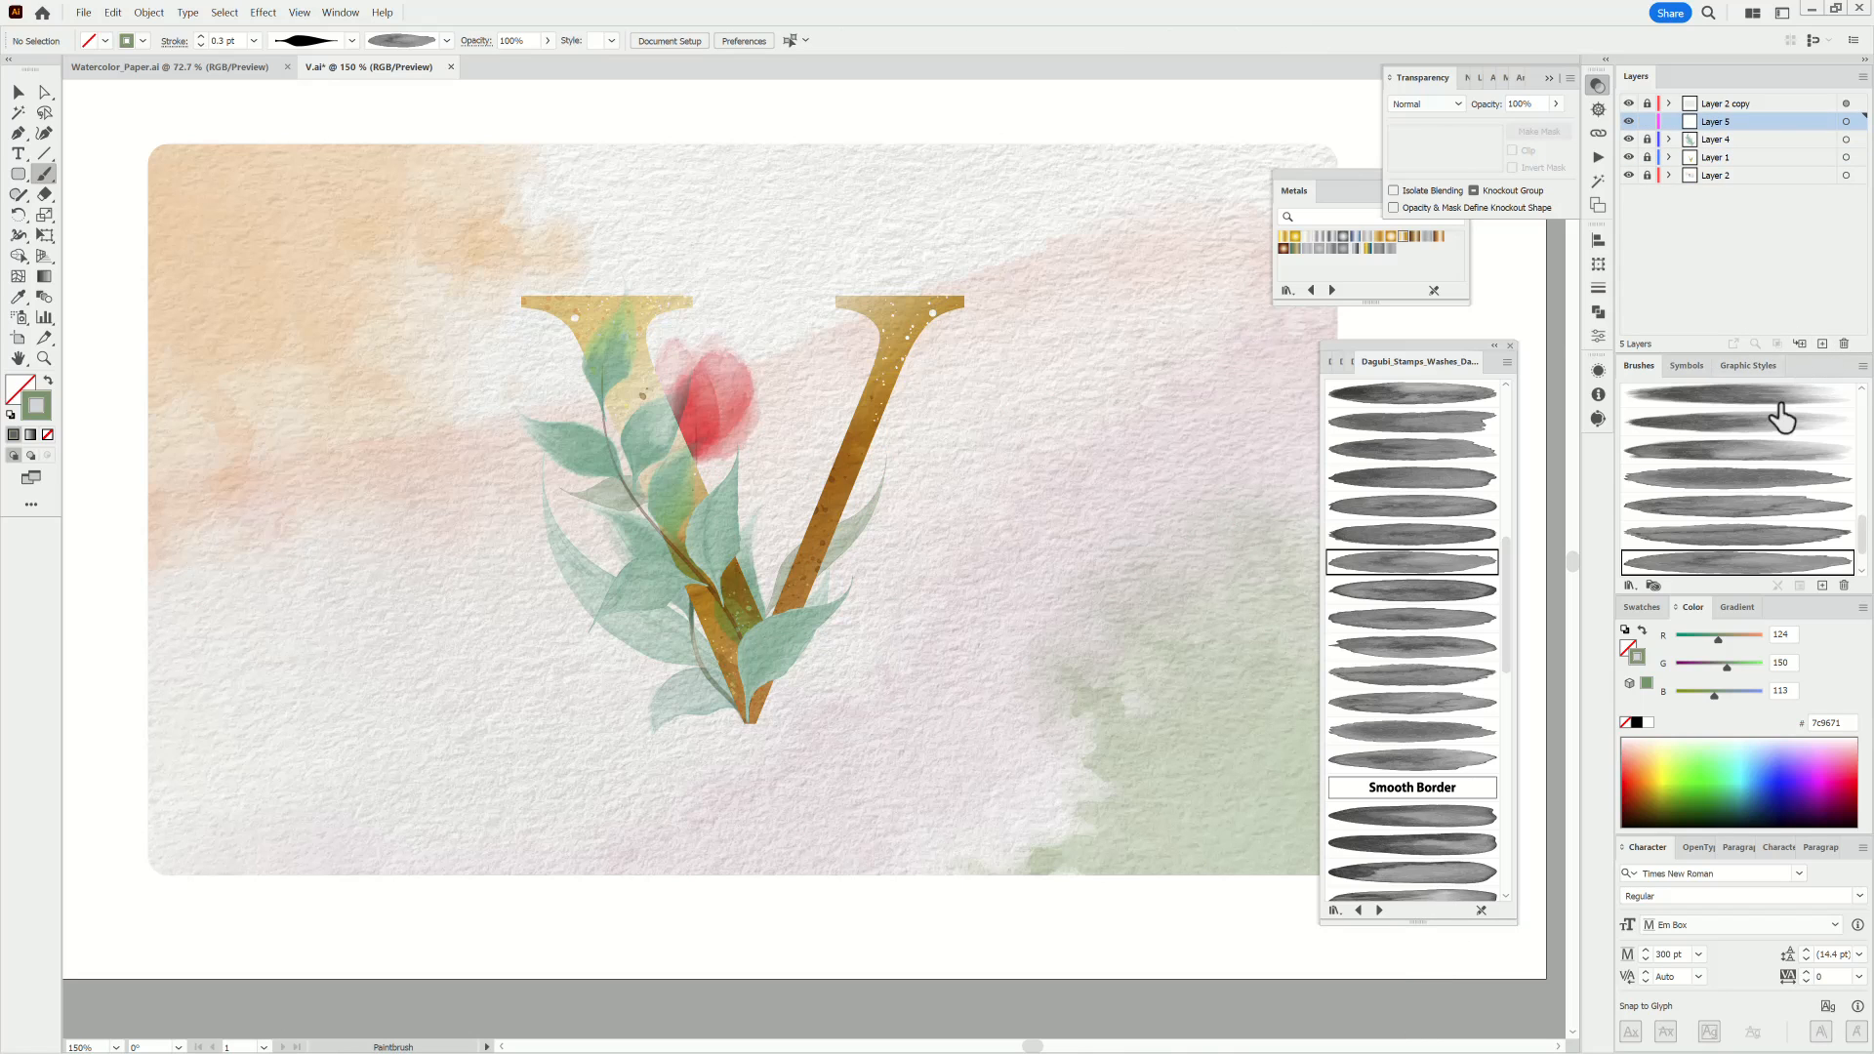
left_click(1331, 362)
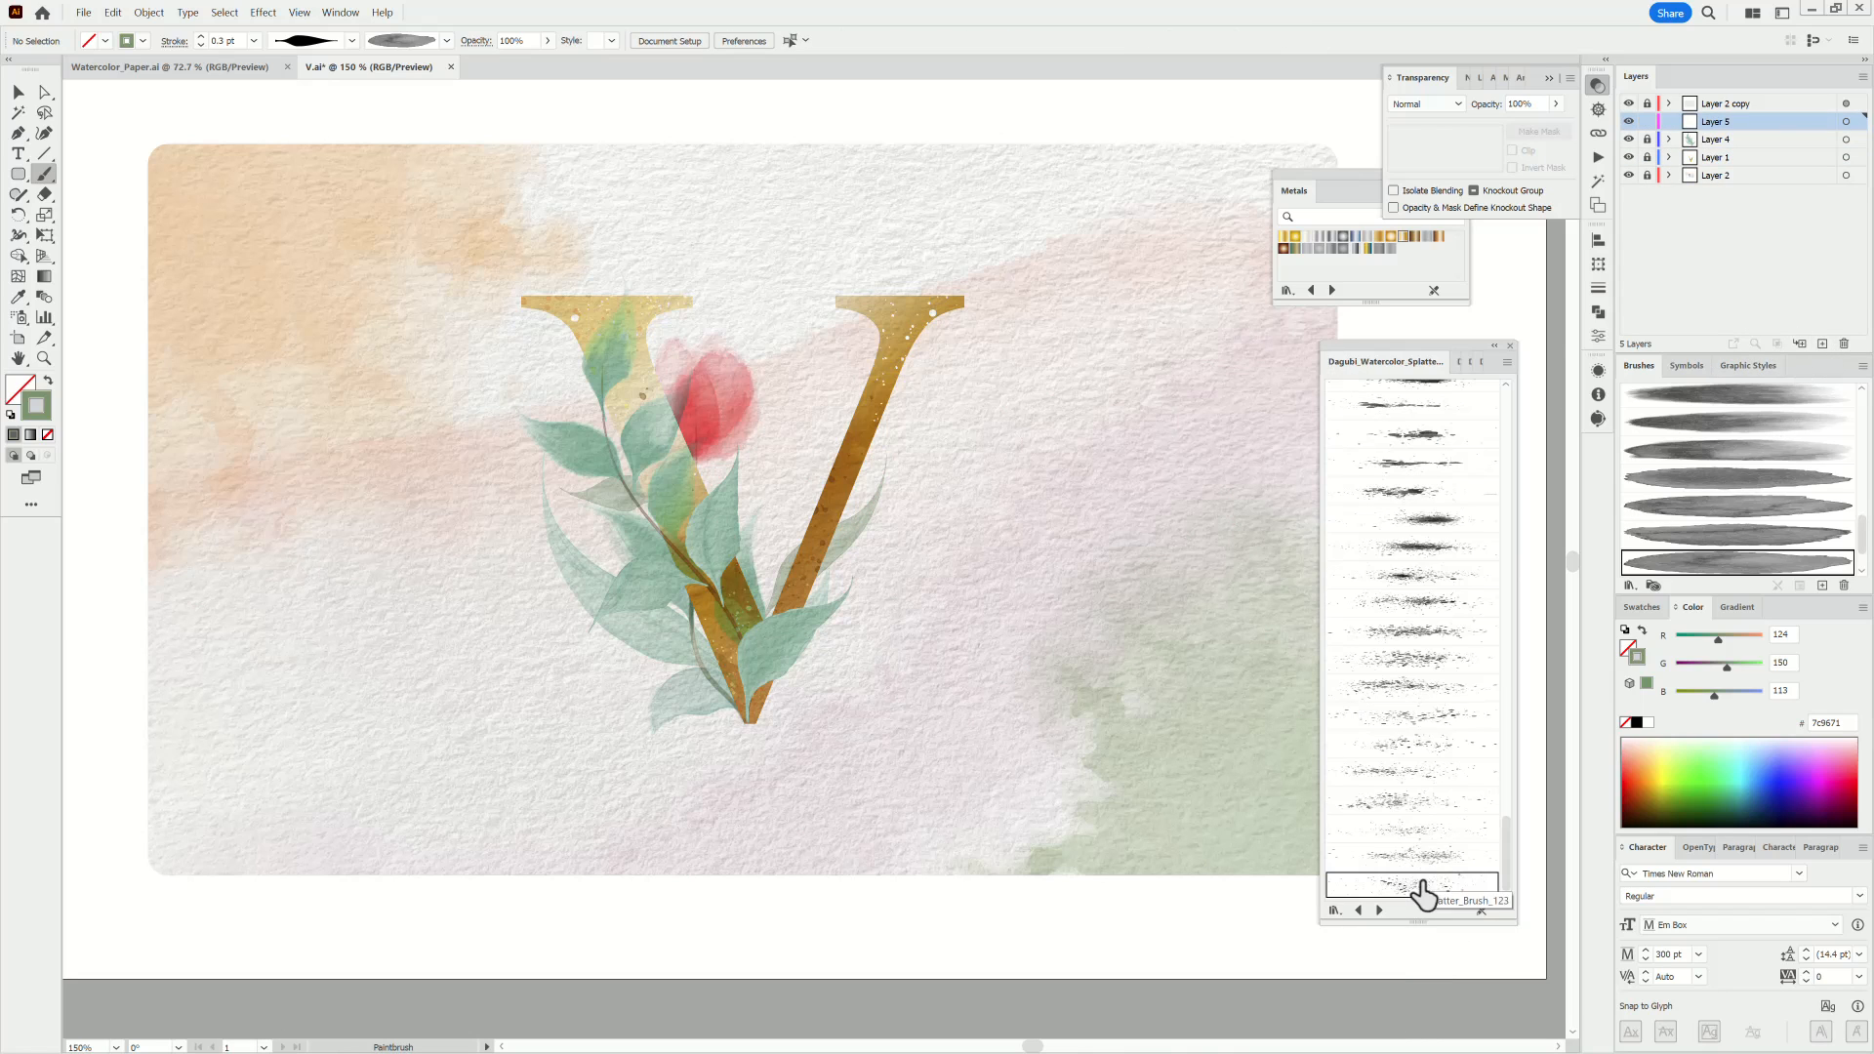
left_click(1415, 886)
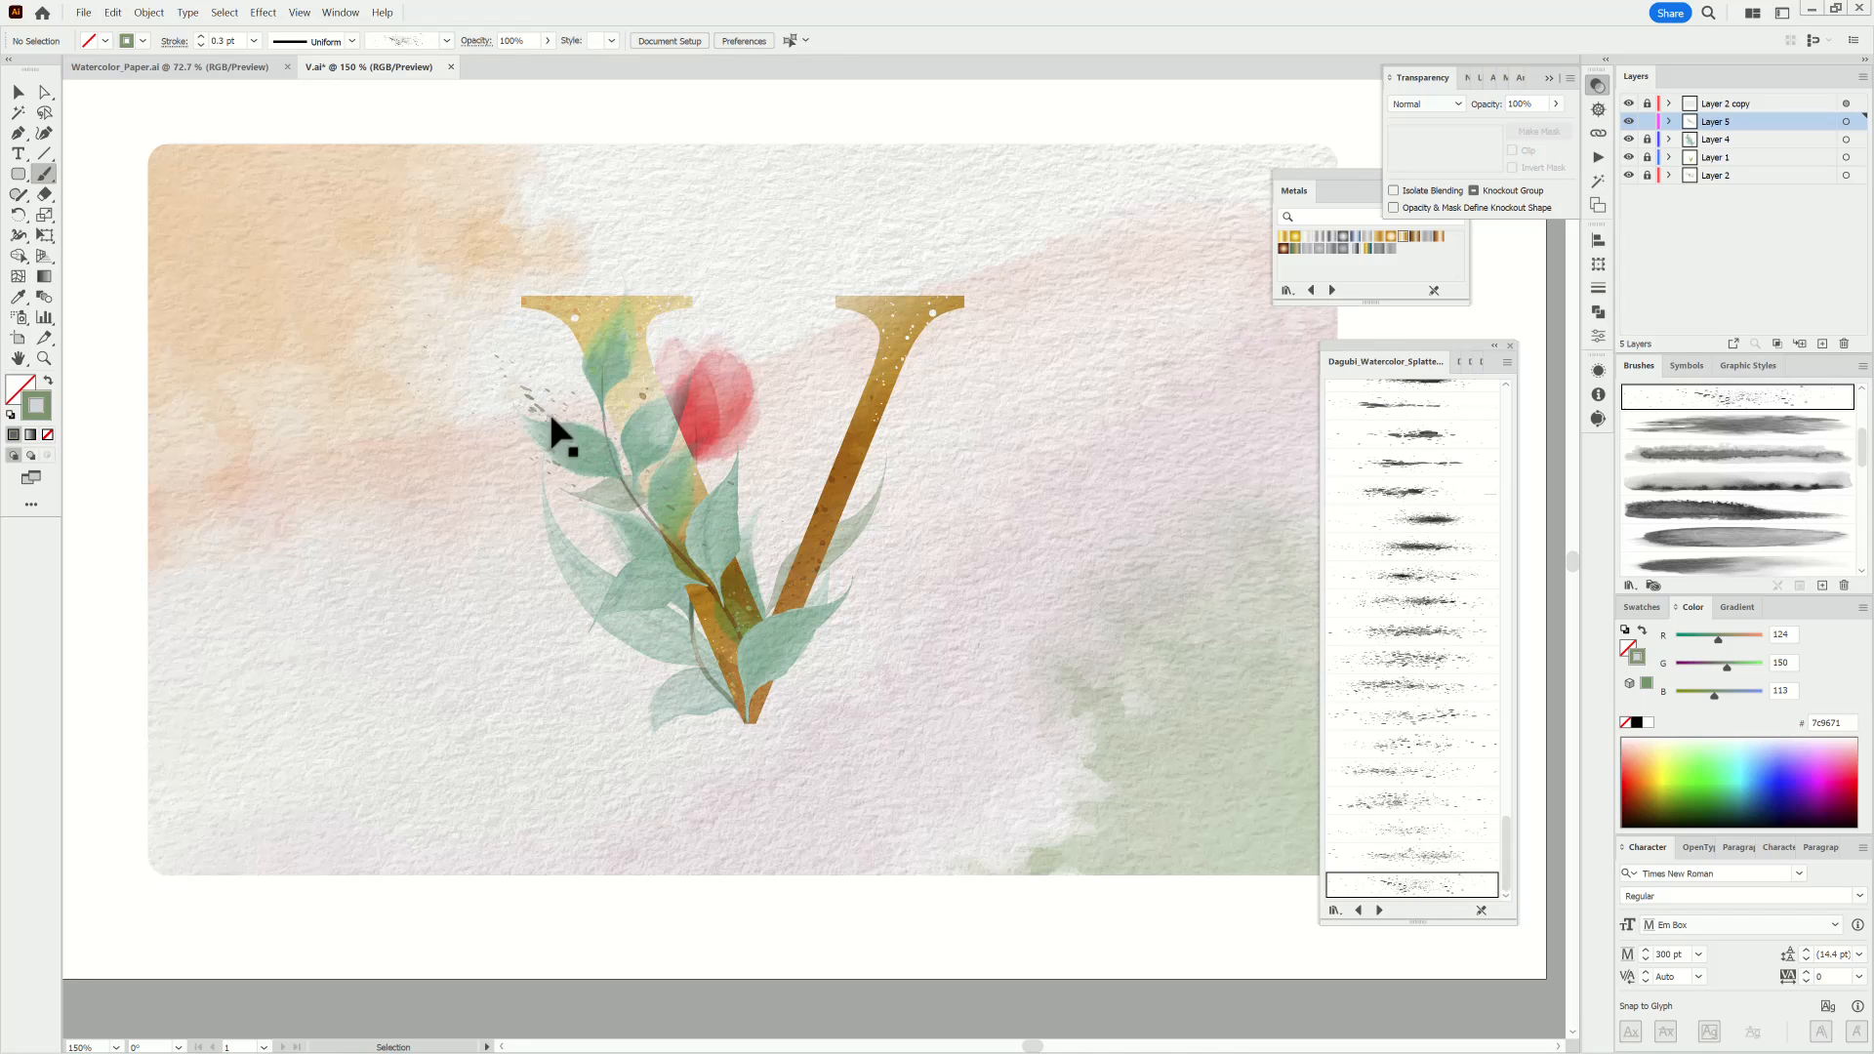
Try a large 1 pt grey-green splatter in Normal mode across the area beside the V's left arm.
left_click_drag(449, 371, 444, 367)
left_click(284, 114)
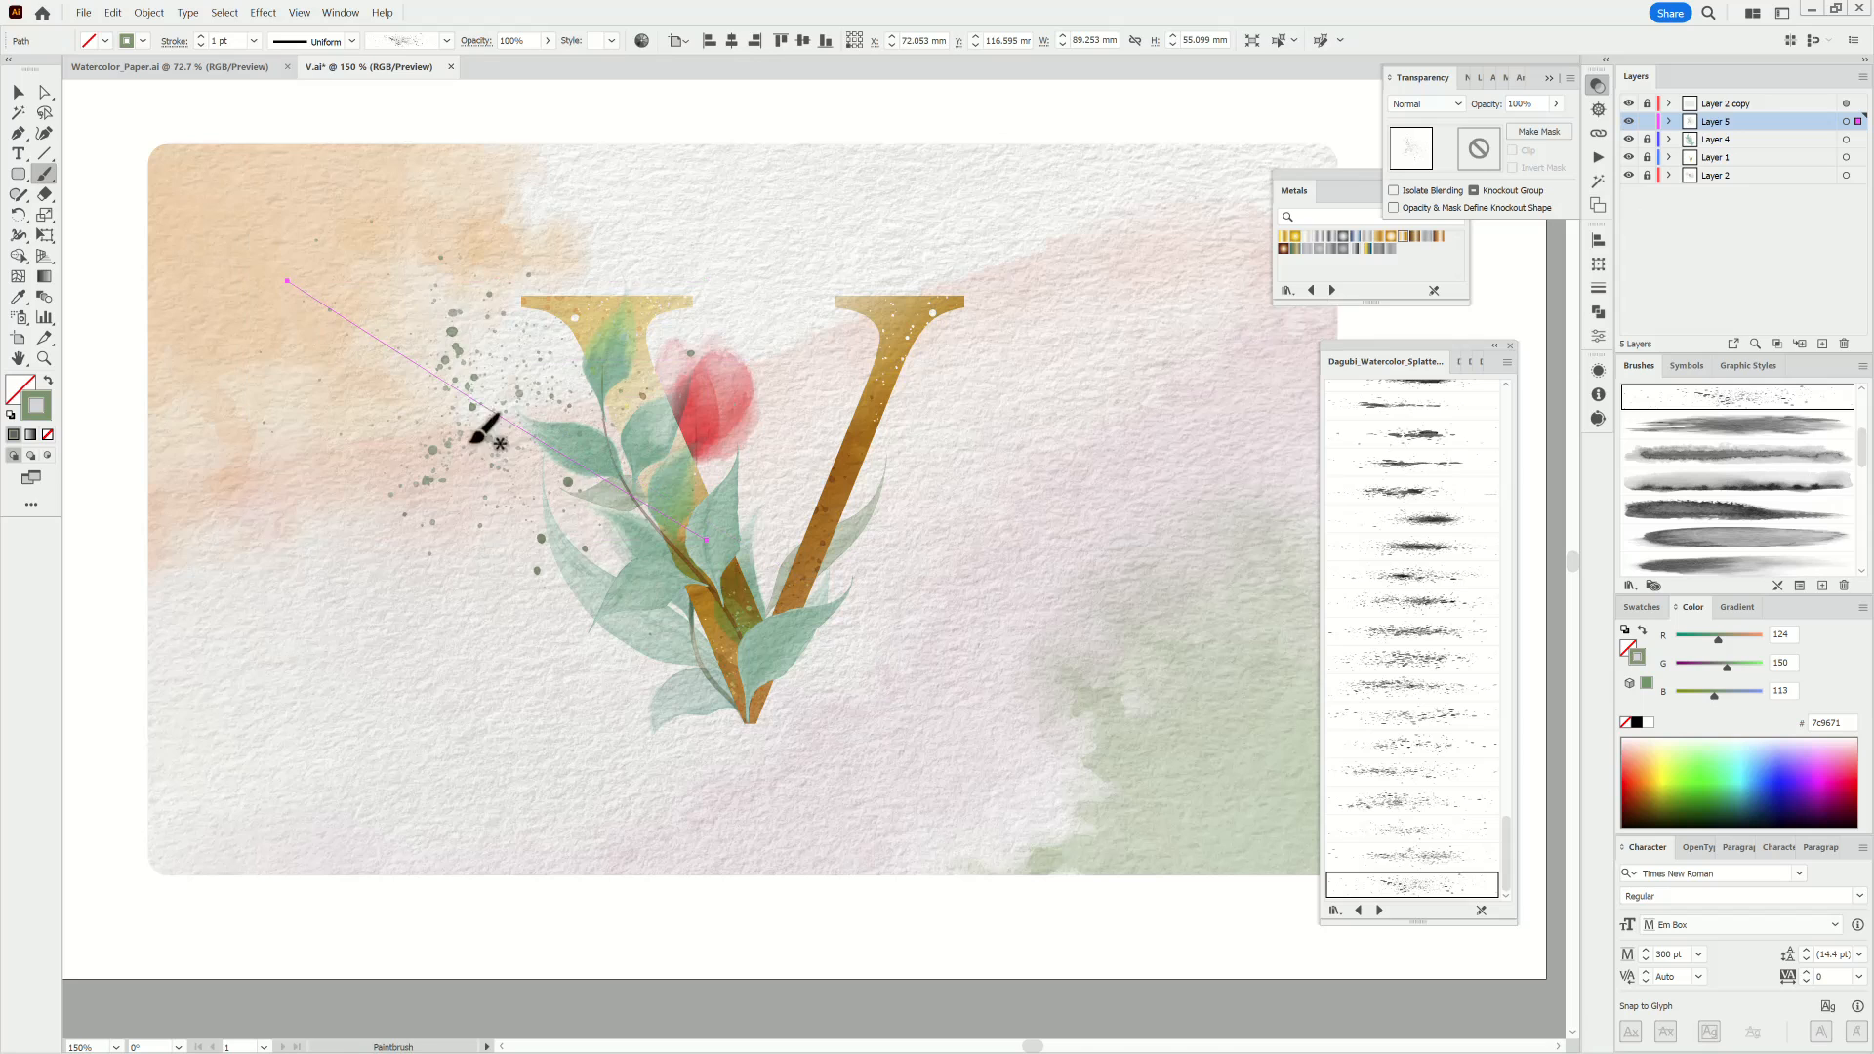
left_click_drag(482, 419, 683, 614)
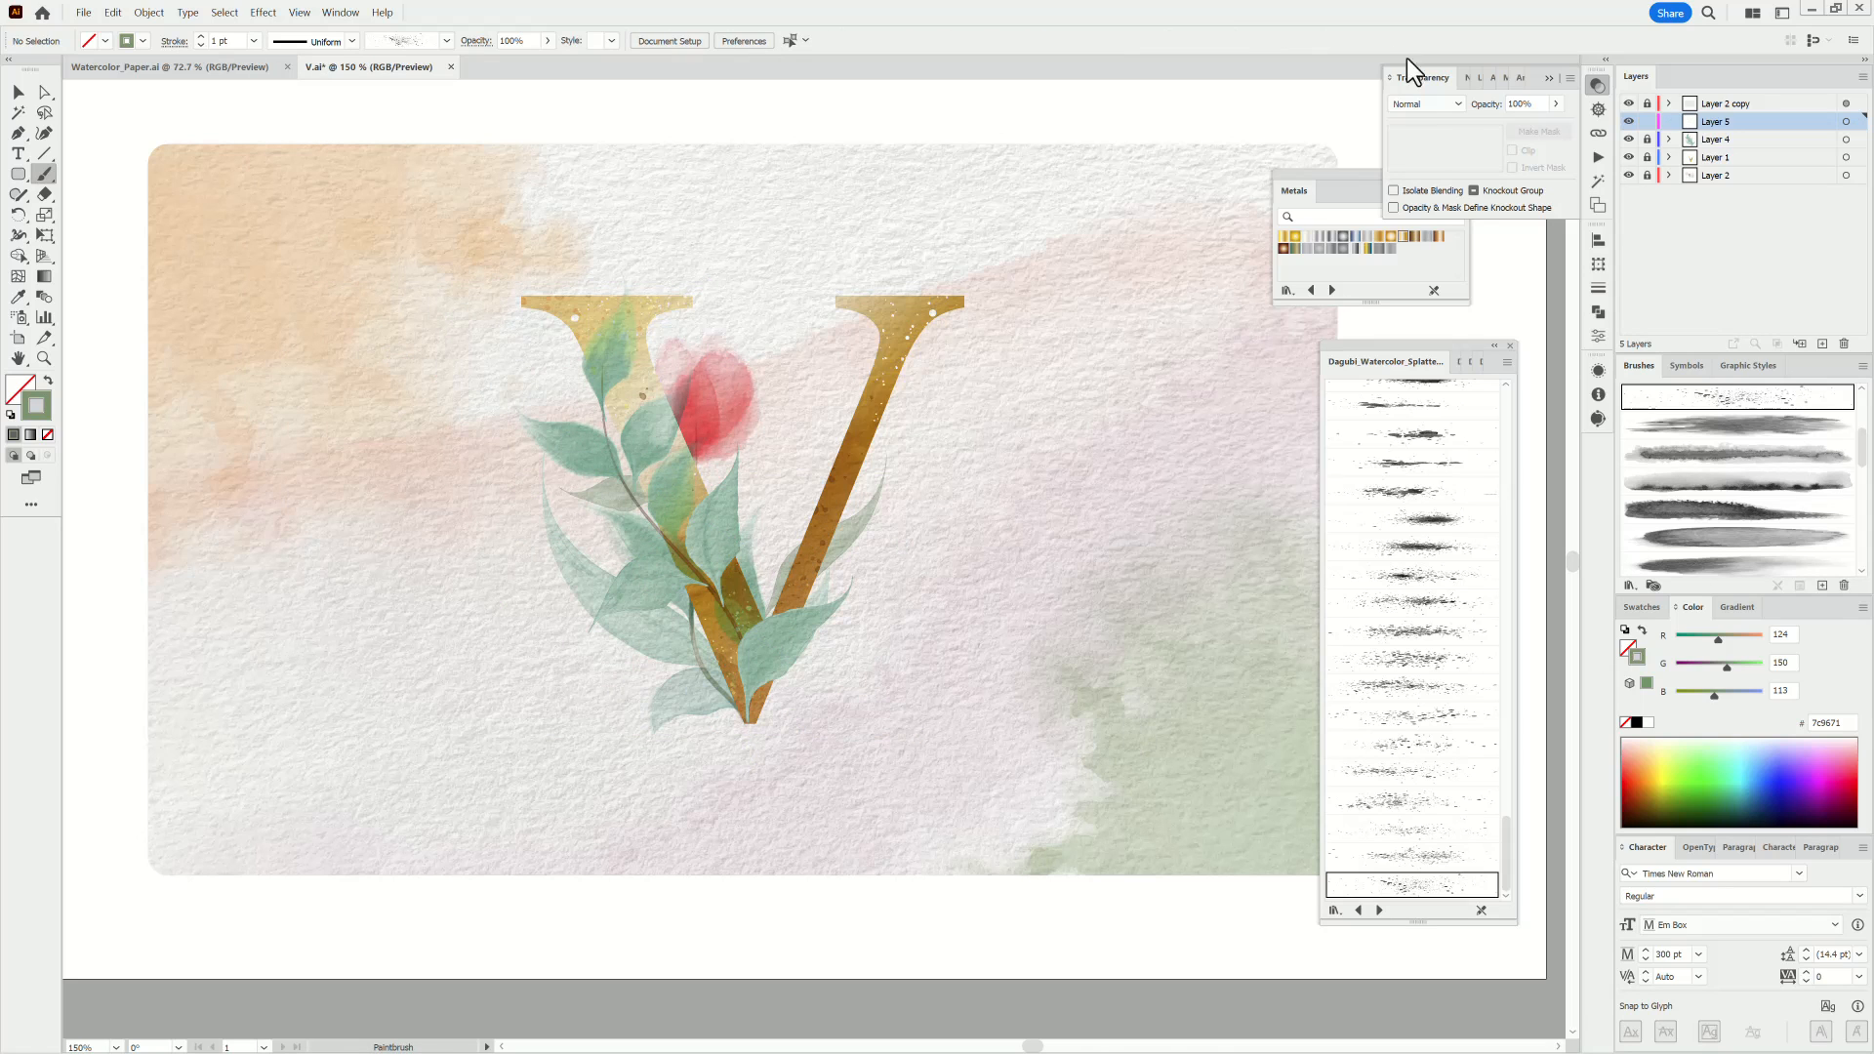
Switch blending to Multiply and paint a small grey-green (7c9671) splatter around the V's base.
left_click(1424, 103)
left_click(1413, 172)
key("ctrl+shift+a")
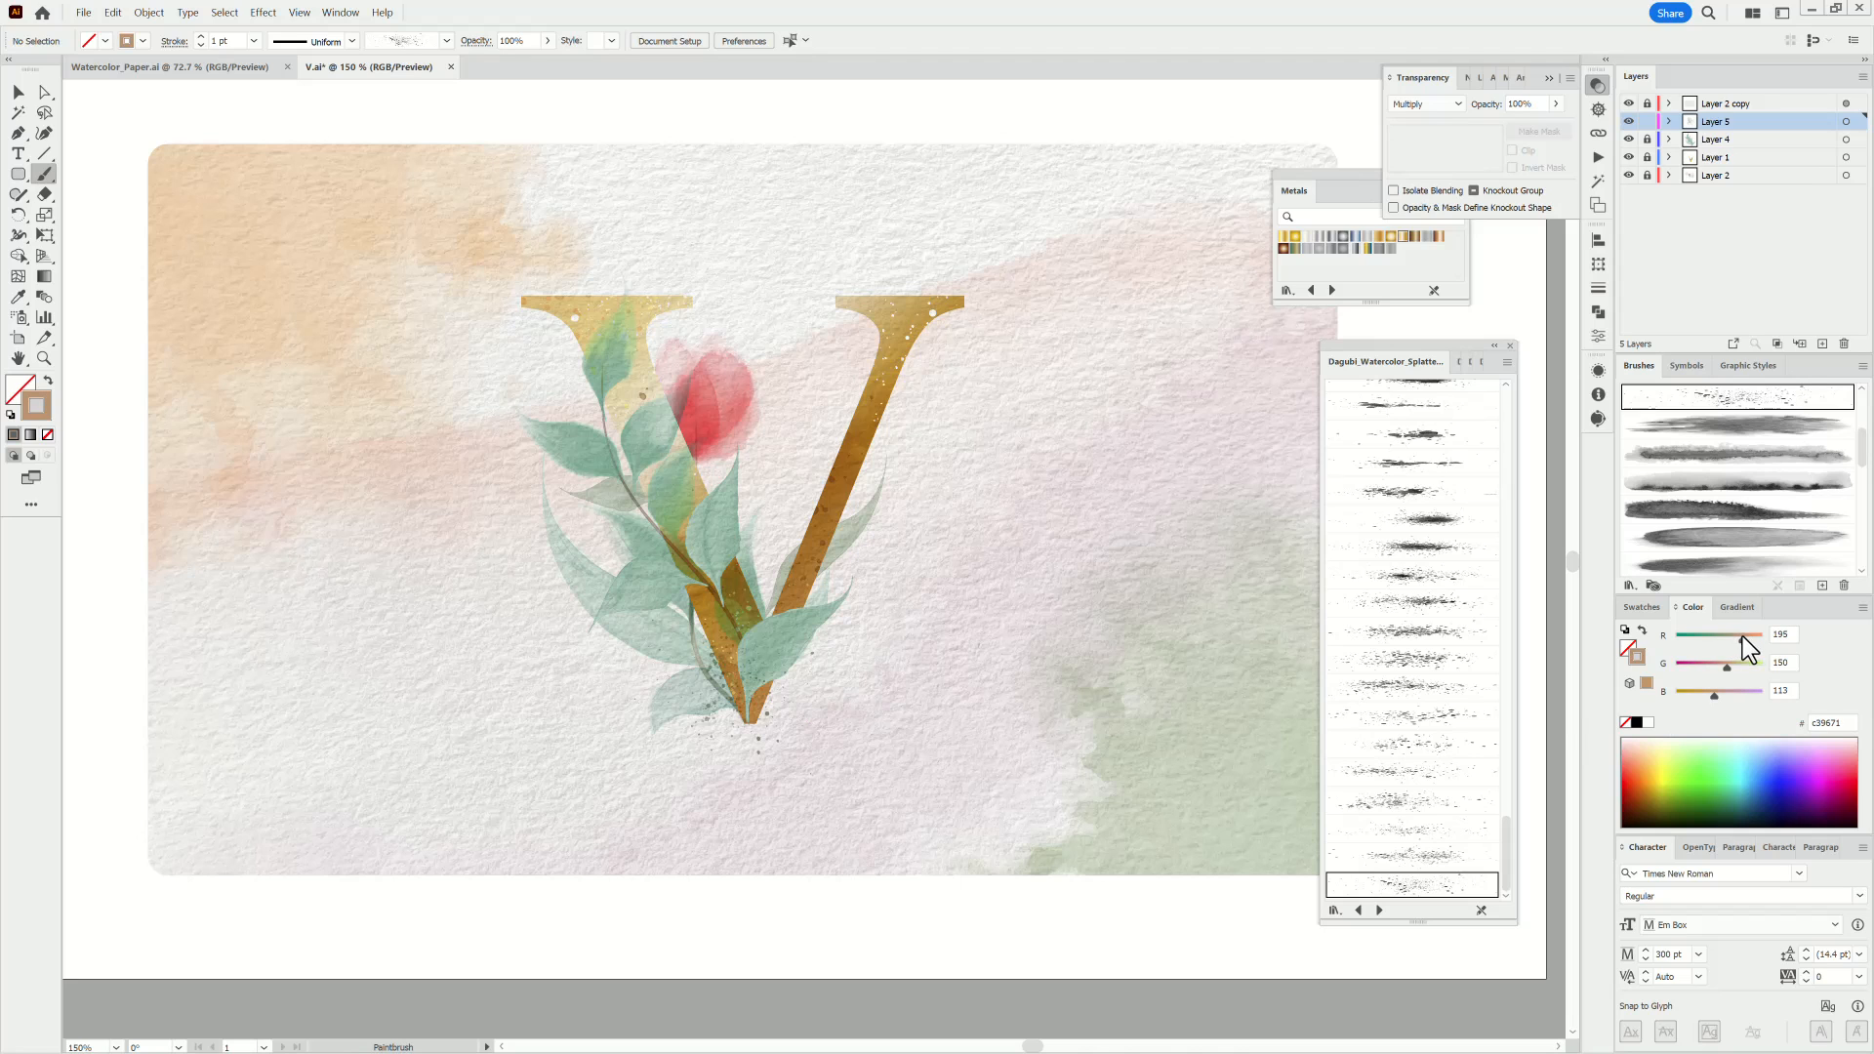
Paint a tan (c39671) Multiply splatter about 100 mm wide diagonally across the V's right arm.
mouse_move(1068, 358)
left_mouse_down()
mouse_move(649, 546)
mouse_move(401, 685)
left_mouse_up()
left_click_drag(905, 468, 941, 494)
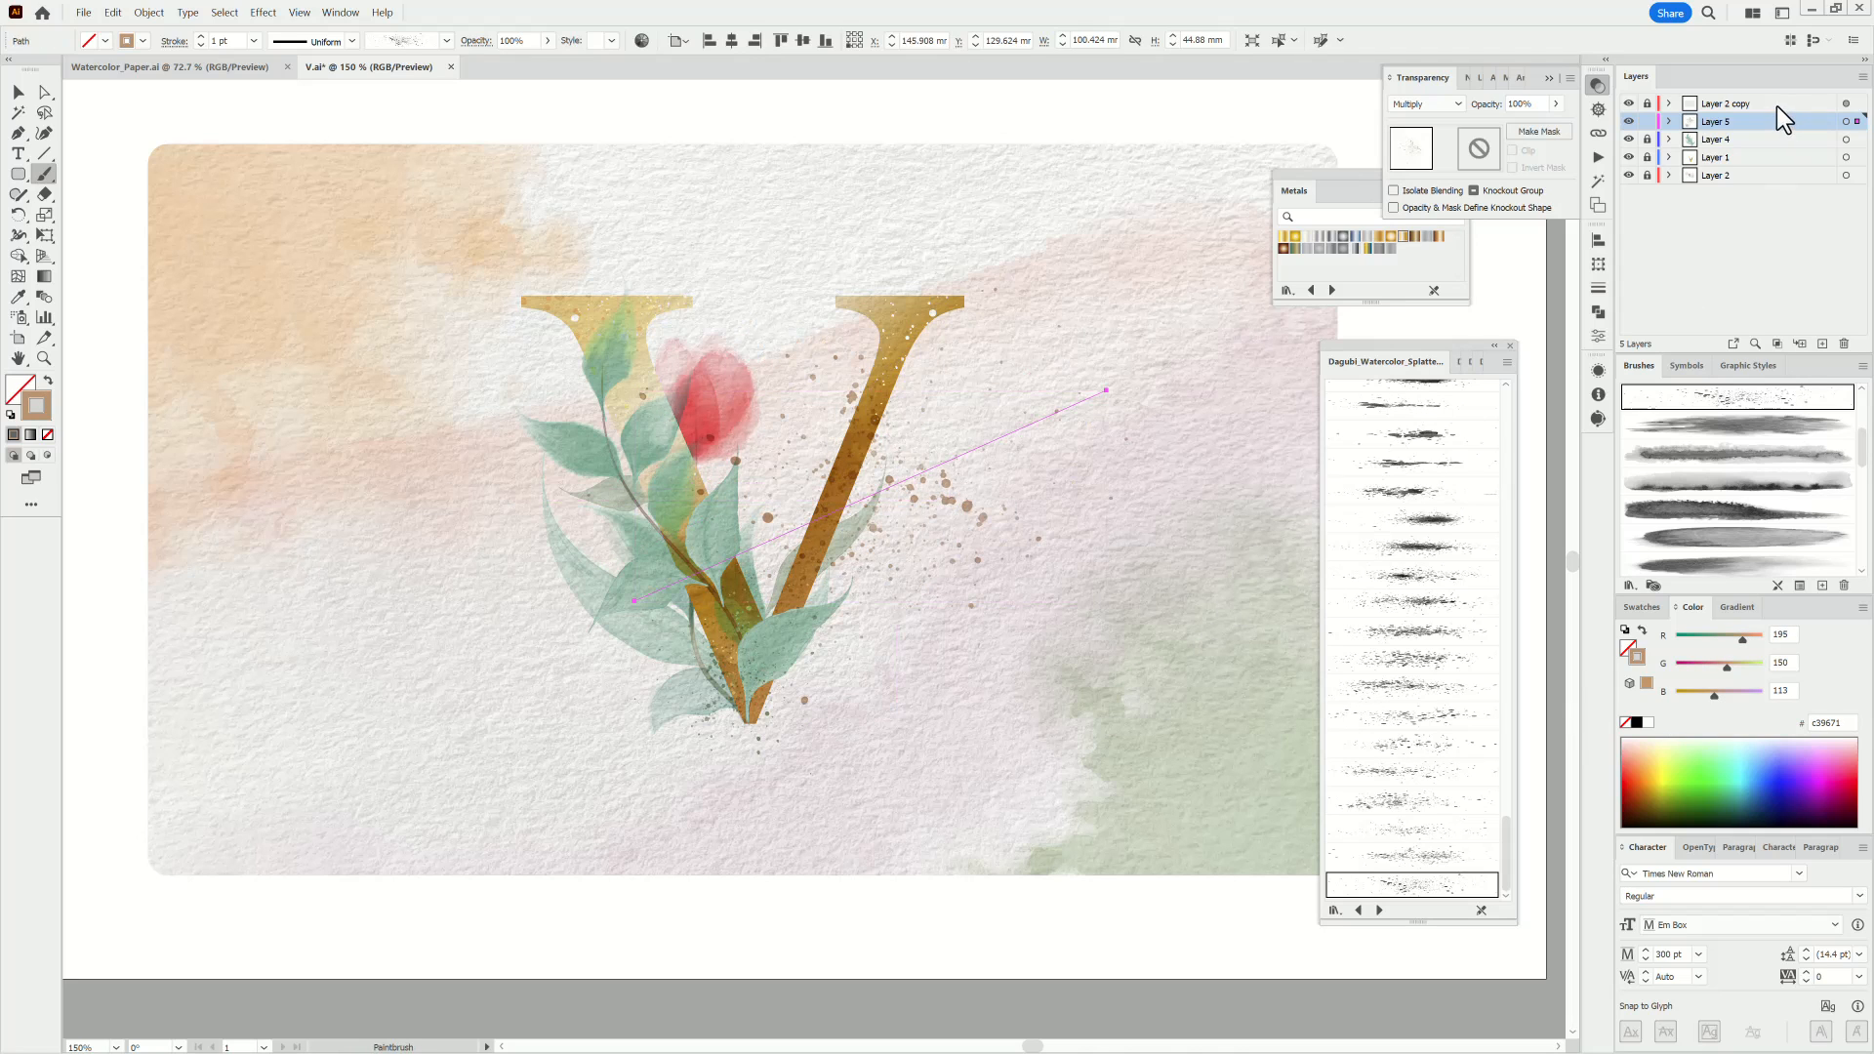
key("ctrl+shift+a")
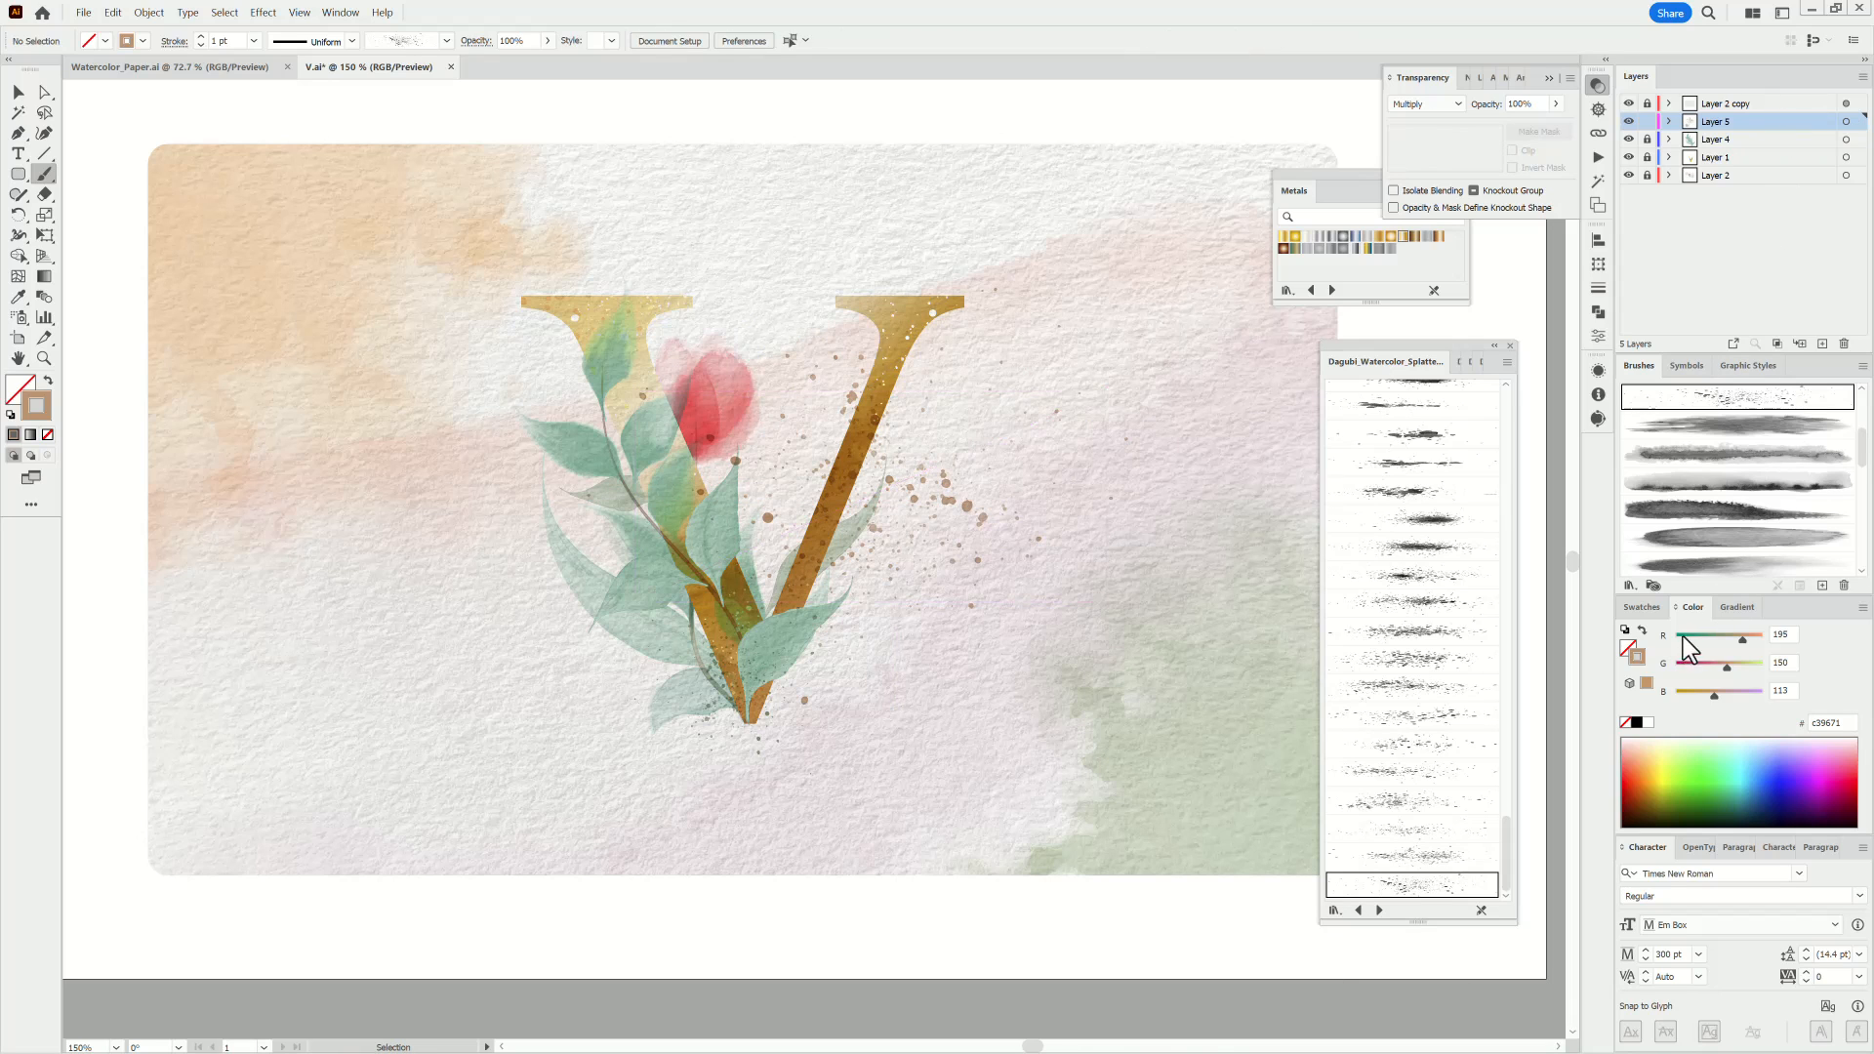
Paint a white (ffffff) Normal-mode splatter with a different splatter brush and reposition it over the lower leaves and right arm.
left_click(1425, 103)
left_click(1415, 109)
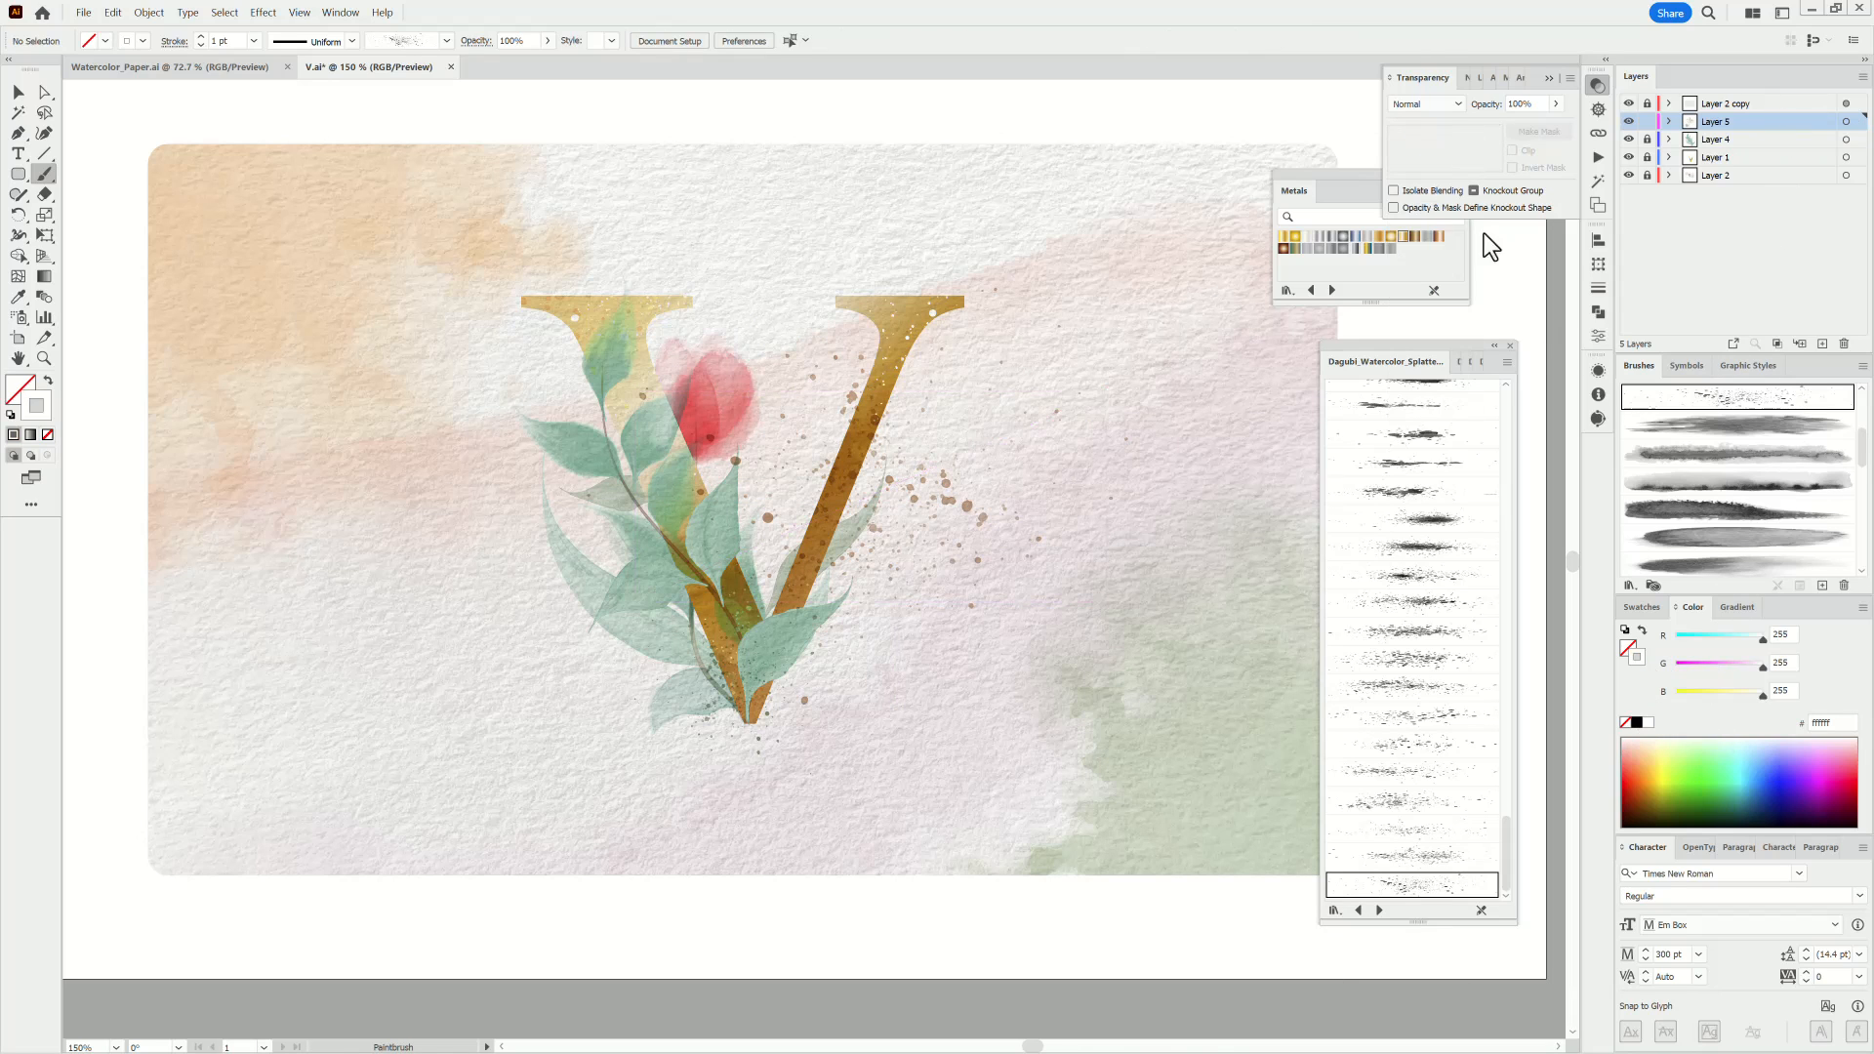
left_click(1466, 802)
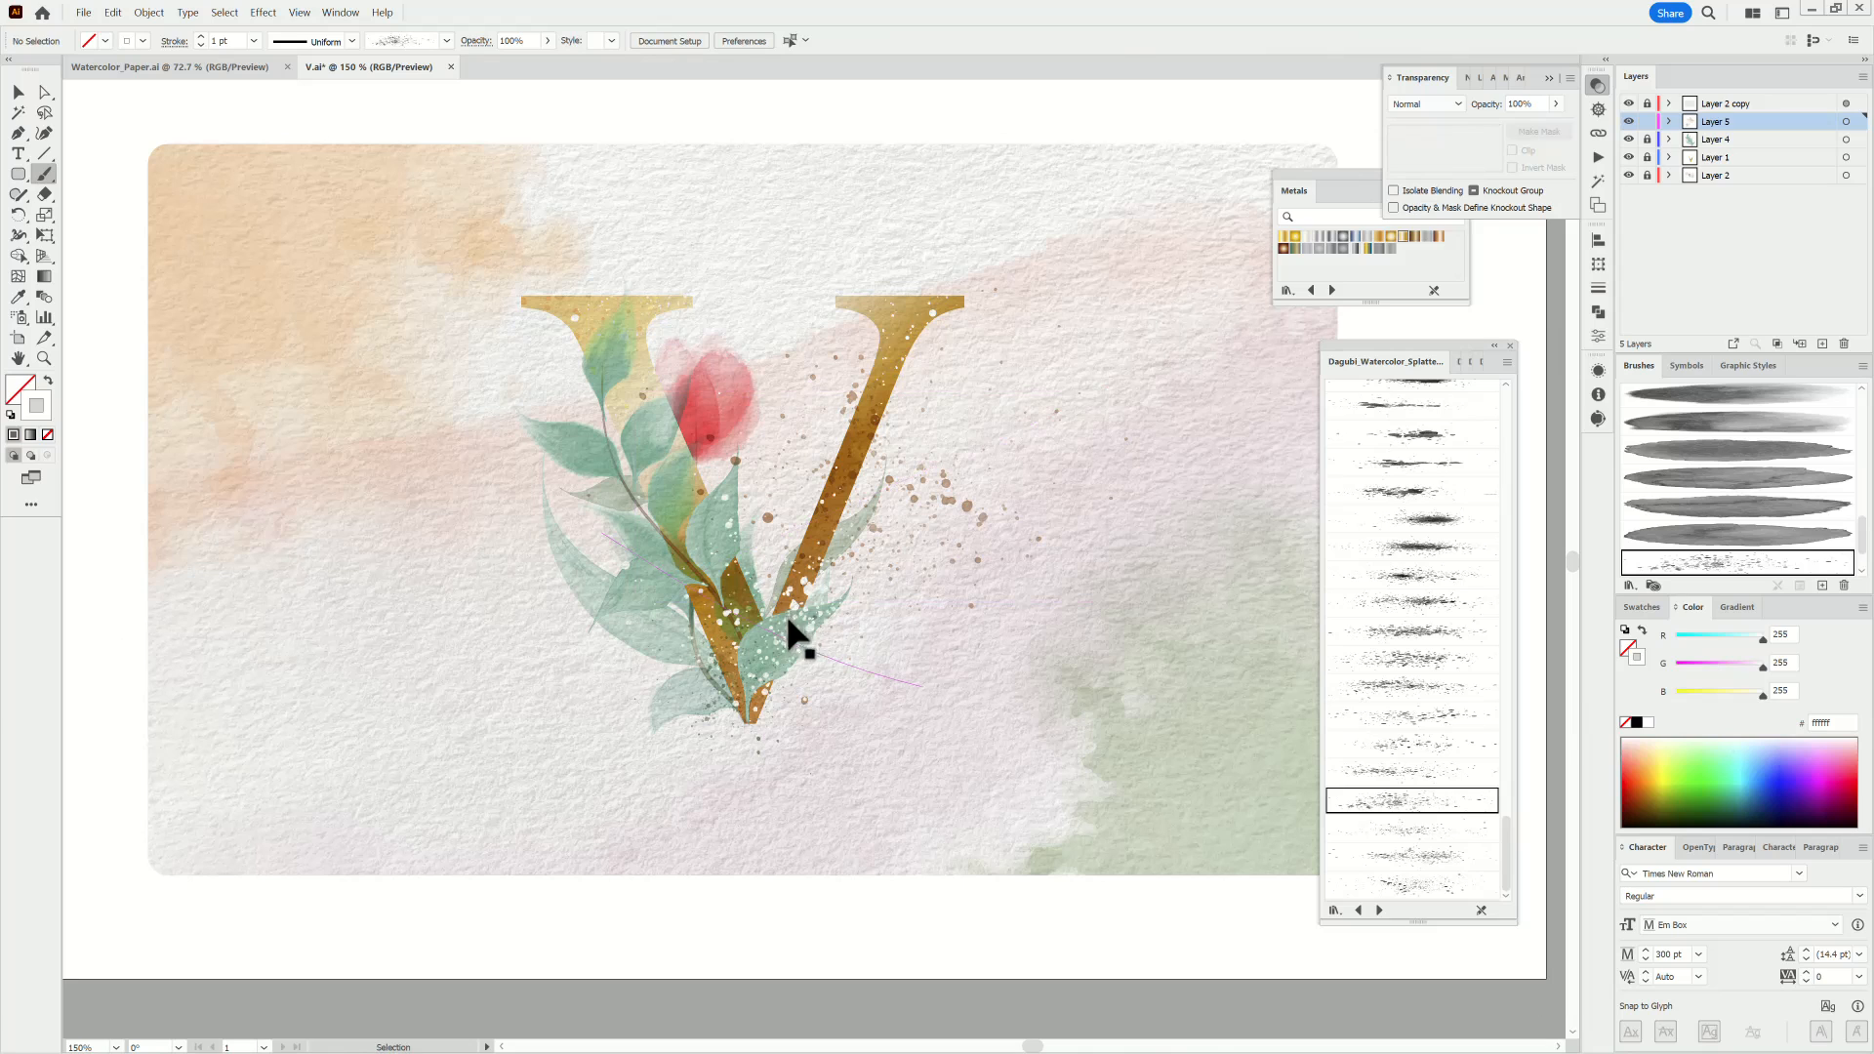
mouse_move(809, 599)
left_mouse_down()
mouse_move(884, 612)
mouse_move(889, 588)
left_mouse_up()
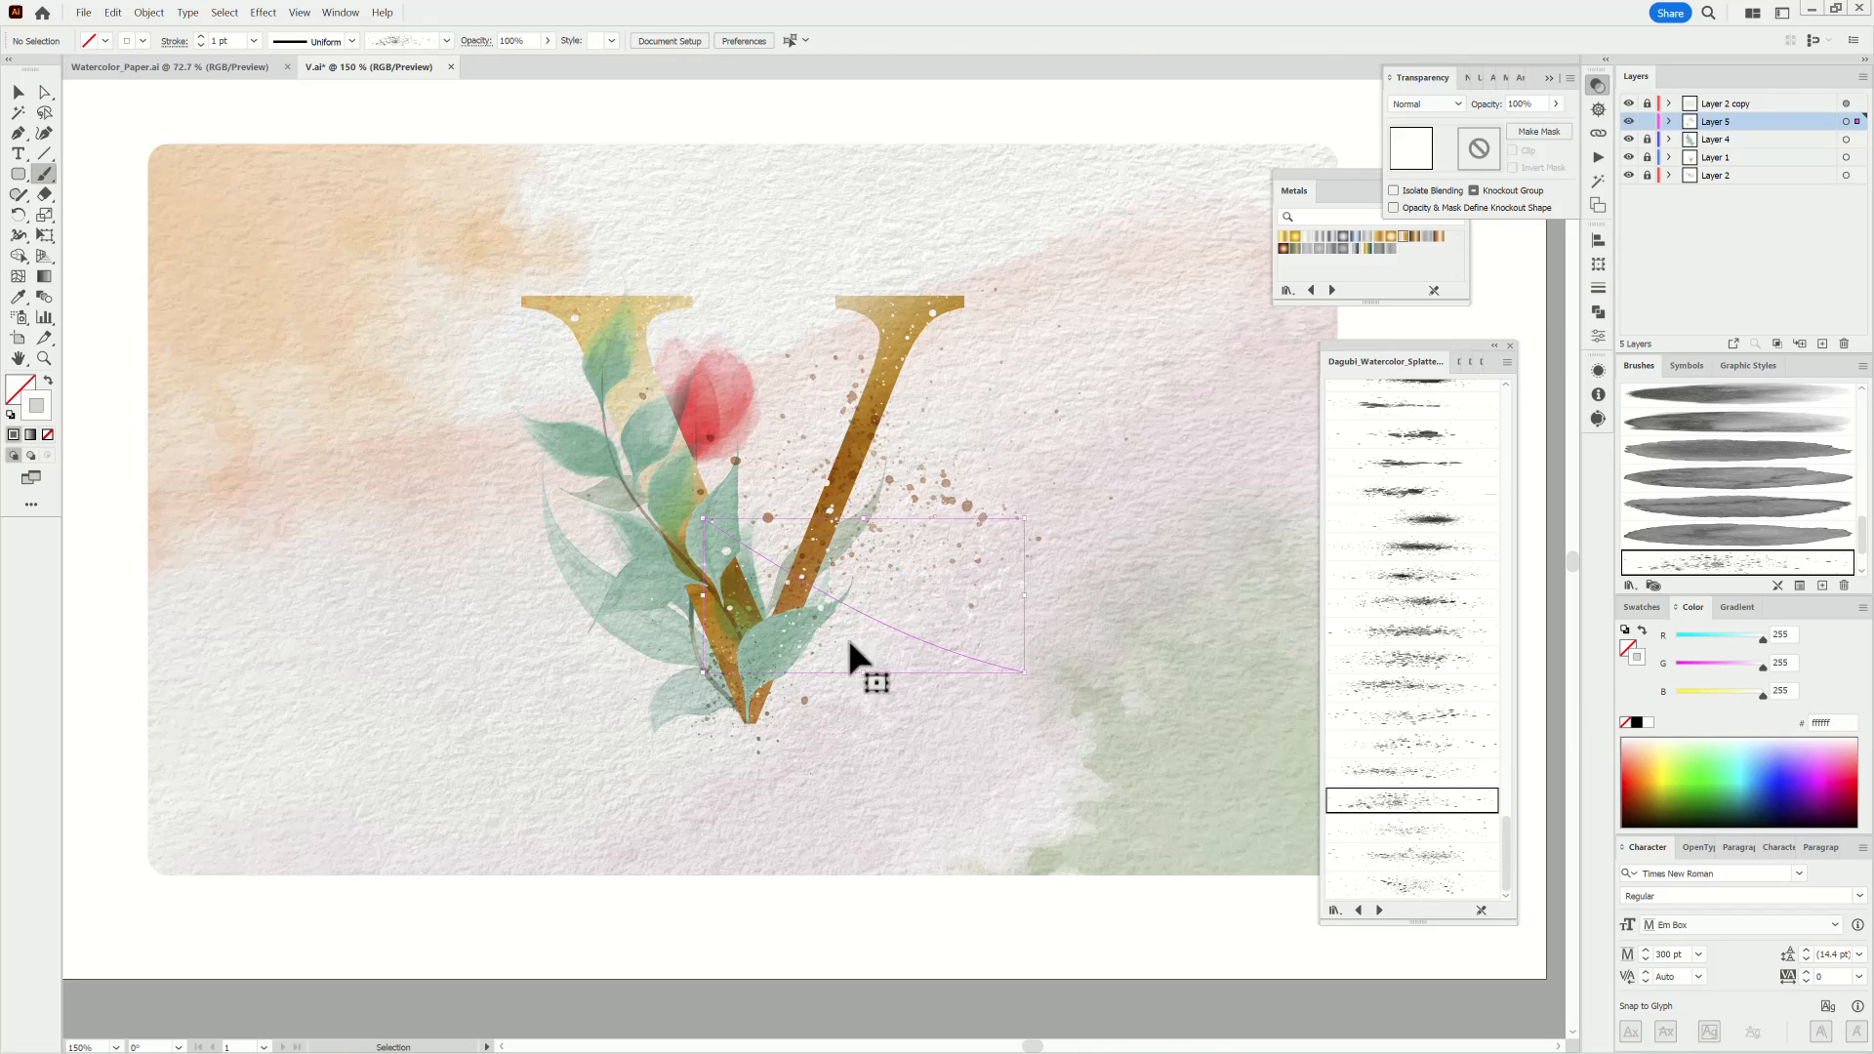
left_click(201, 984, "ctrl")
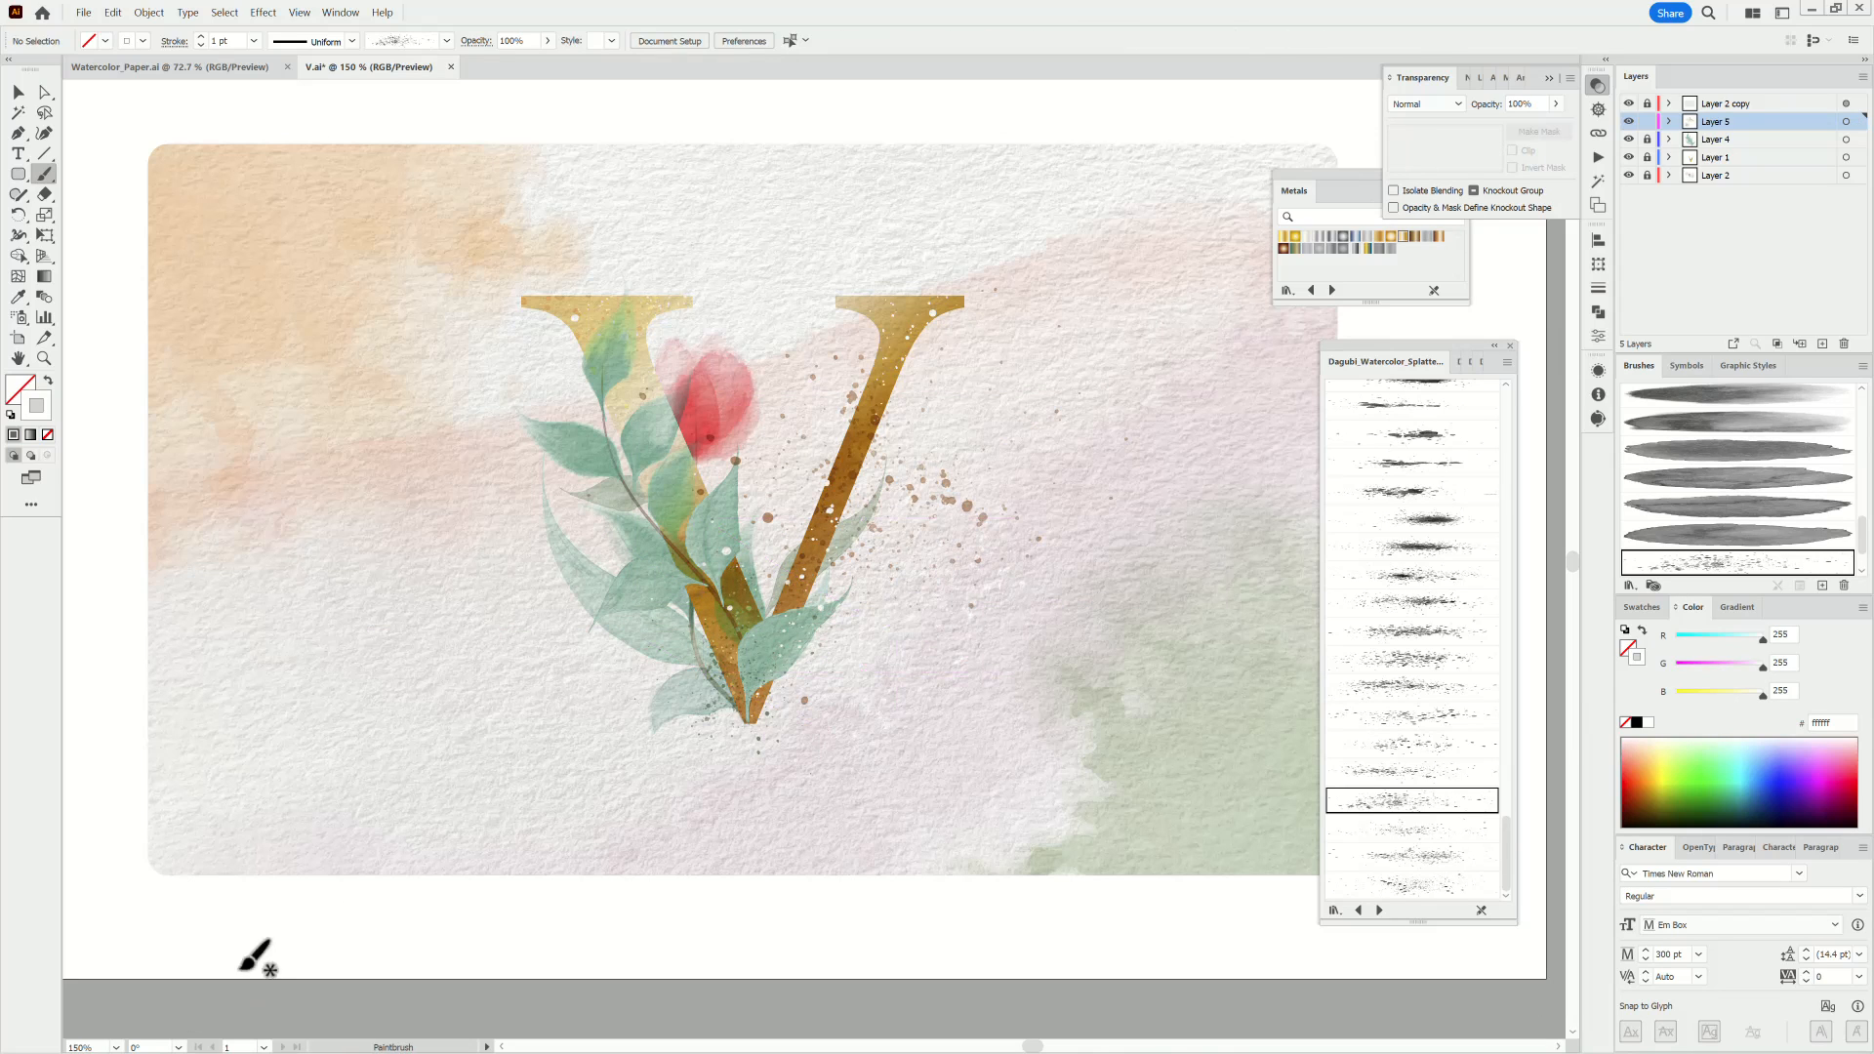
Recolor the V's gold gradient compound path in Layer 1 to a coppery tone with linked colors, hue 26° and saturation 12%.
left_click(1668, 157)
left_click(1836, 309)
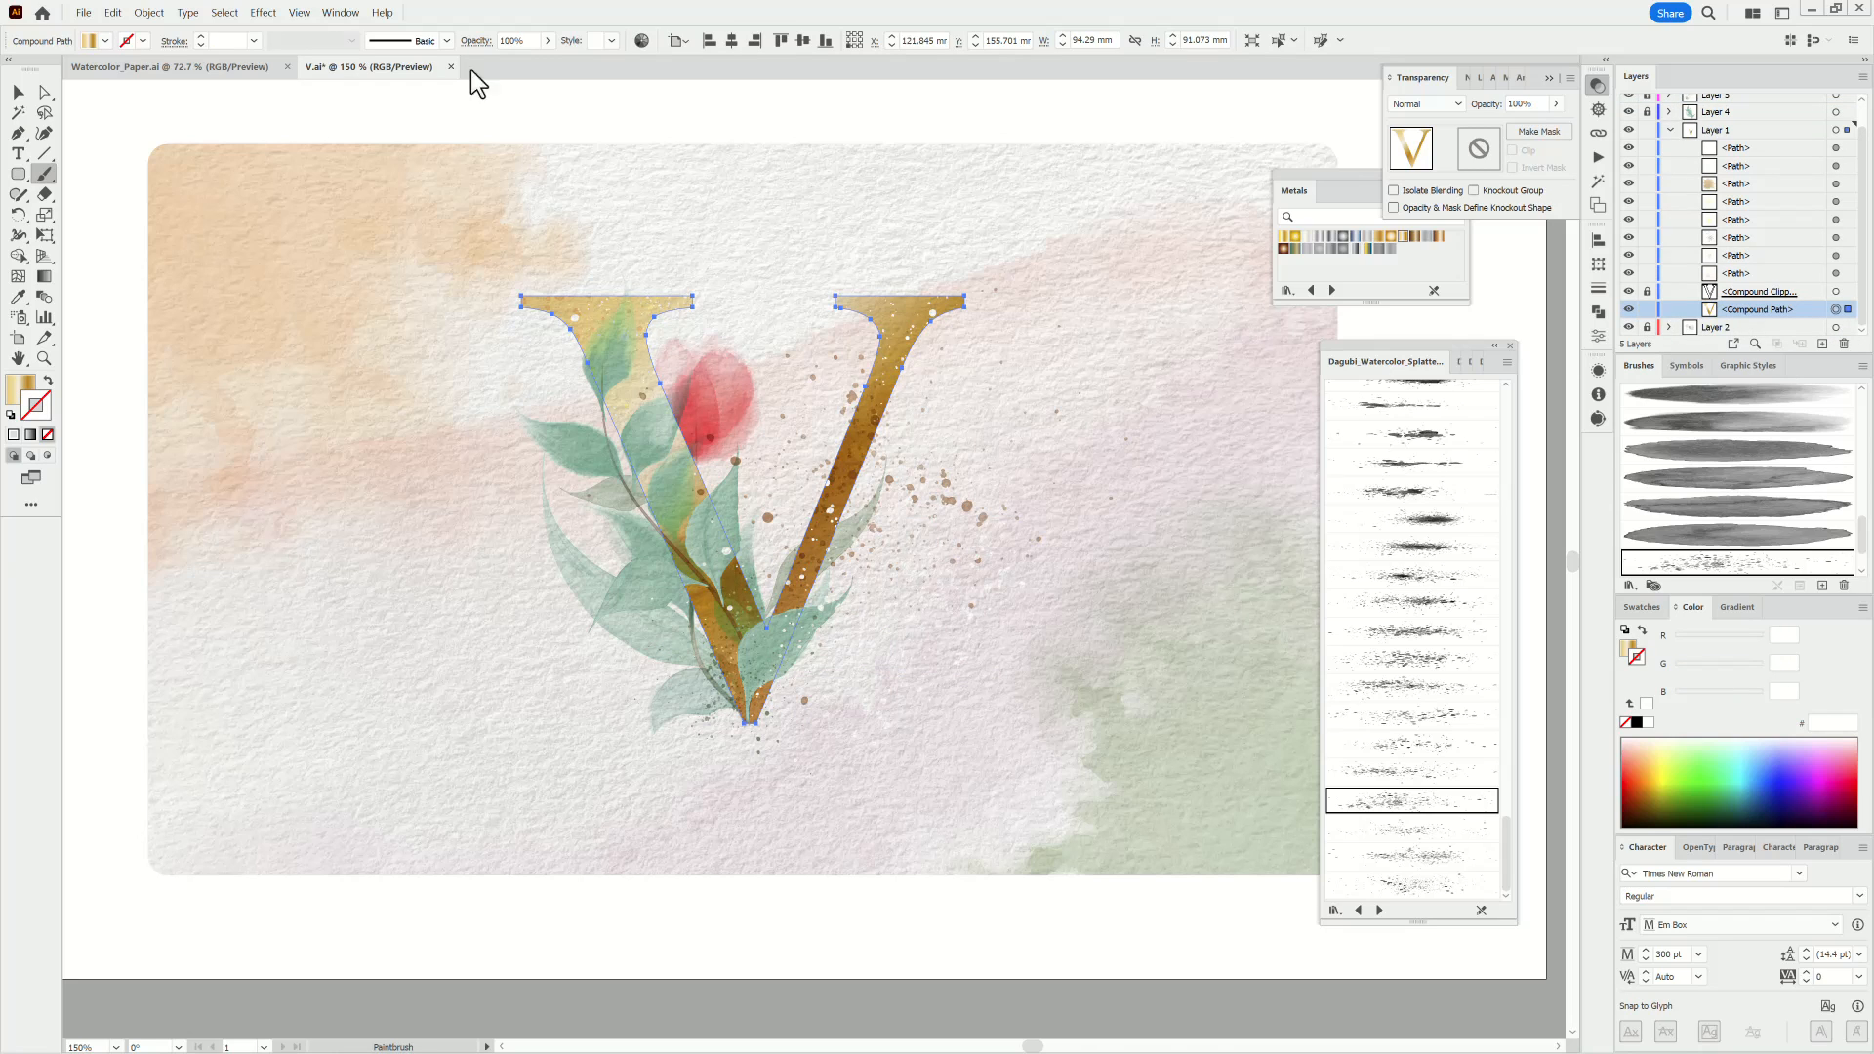
left_click(643, 42)
left_click(1331, 255)
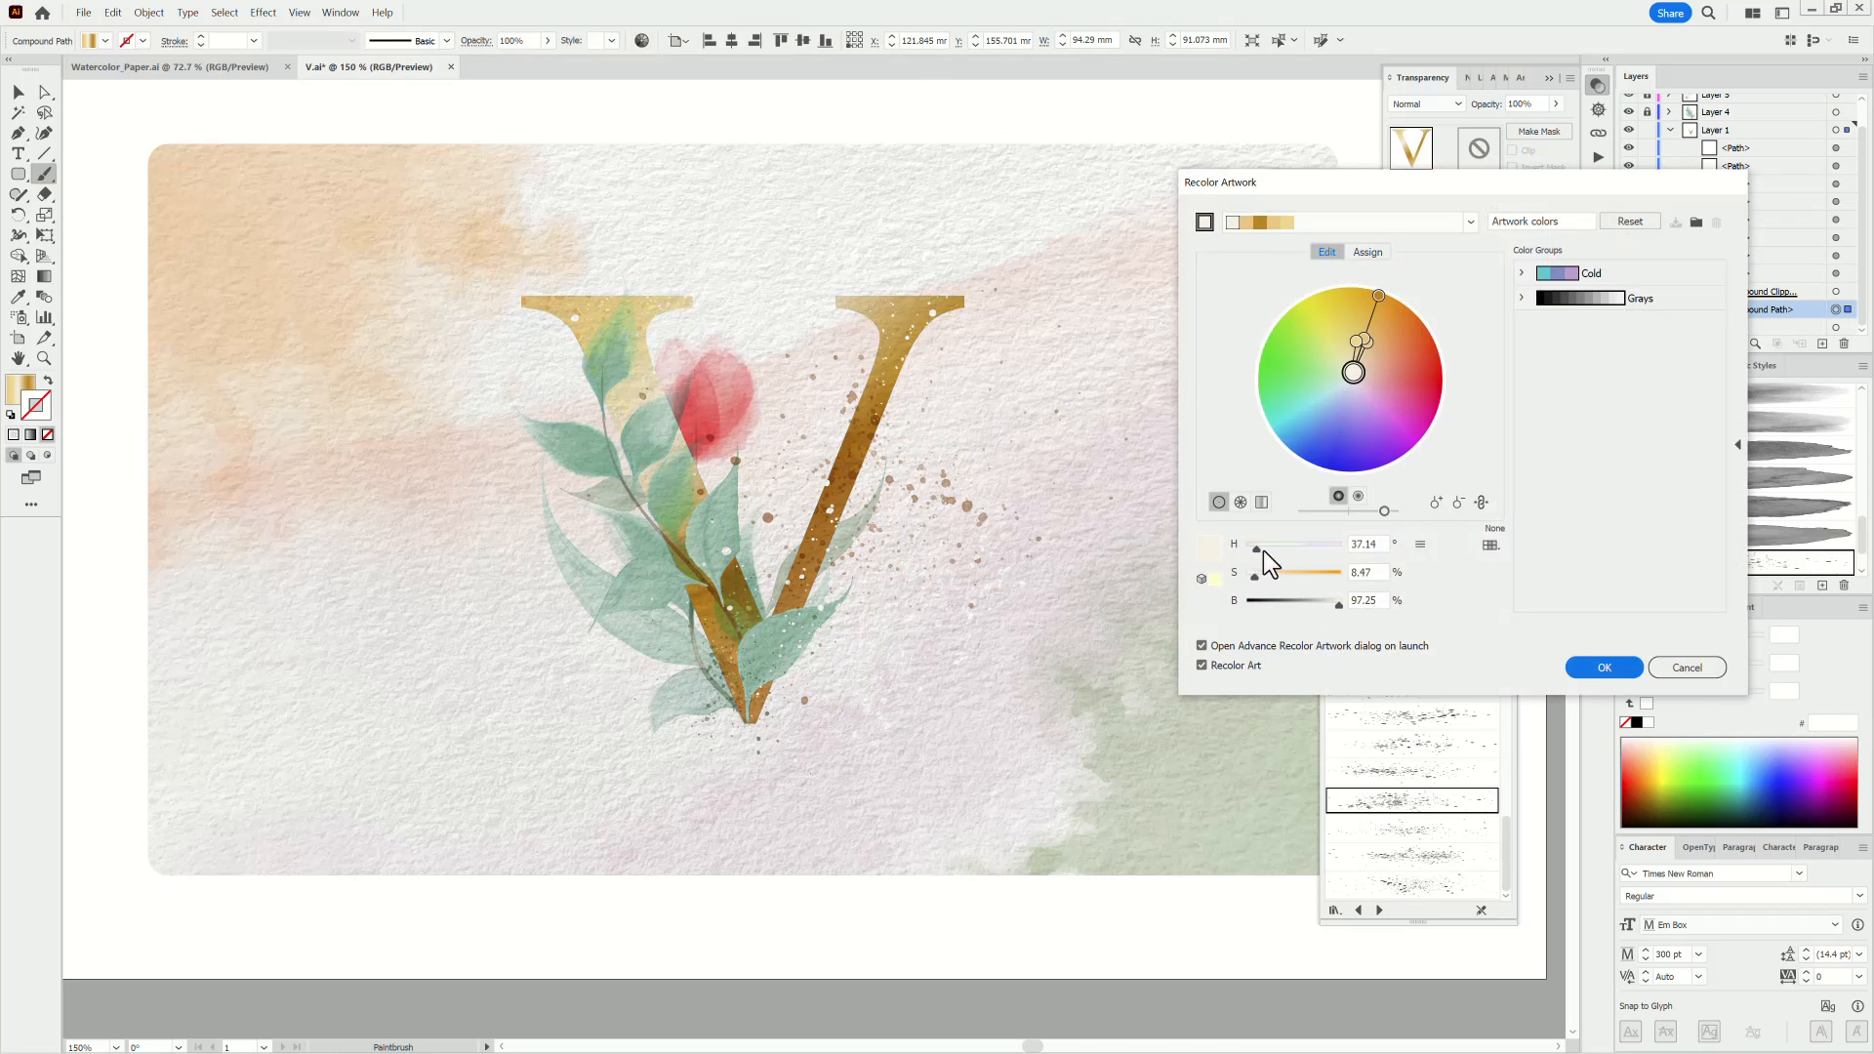
mouse_move(1263, 576)
left_mouse_down()
mouse_move(1292, 577)
mouse_move(1222, 576)
mouse_move(1260, 575)
mouse_move(1261, 548)
mouse_move(1227, 552)
mouse_move(1253, 546)
left_mouse_up()
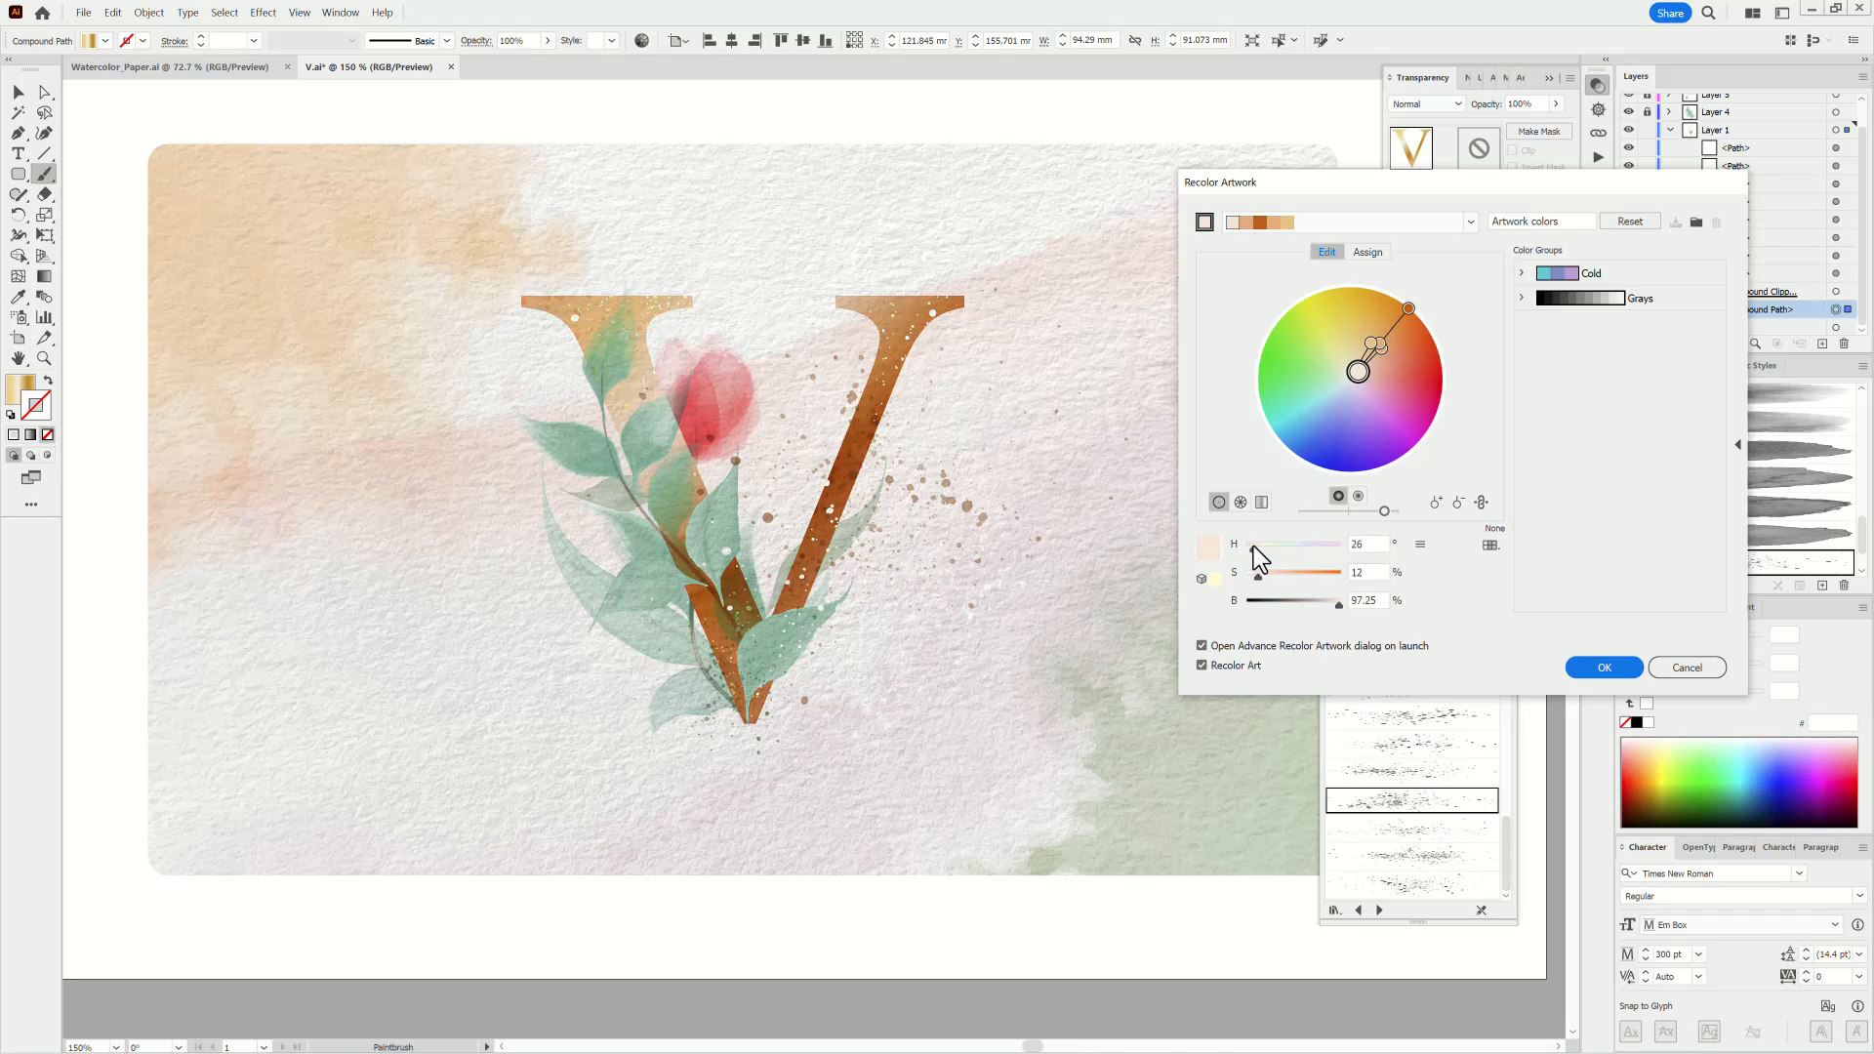
left_click(1606, 667)
Close the floating brush library and Metals panels, deselect the V and show the whole artboard.
left_click(1510, 348)
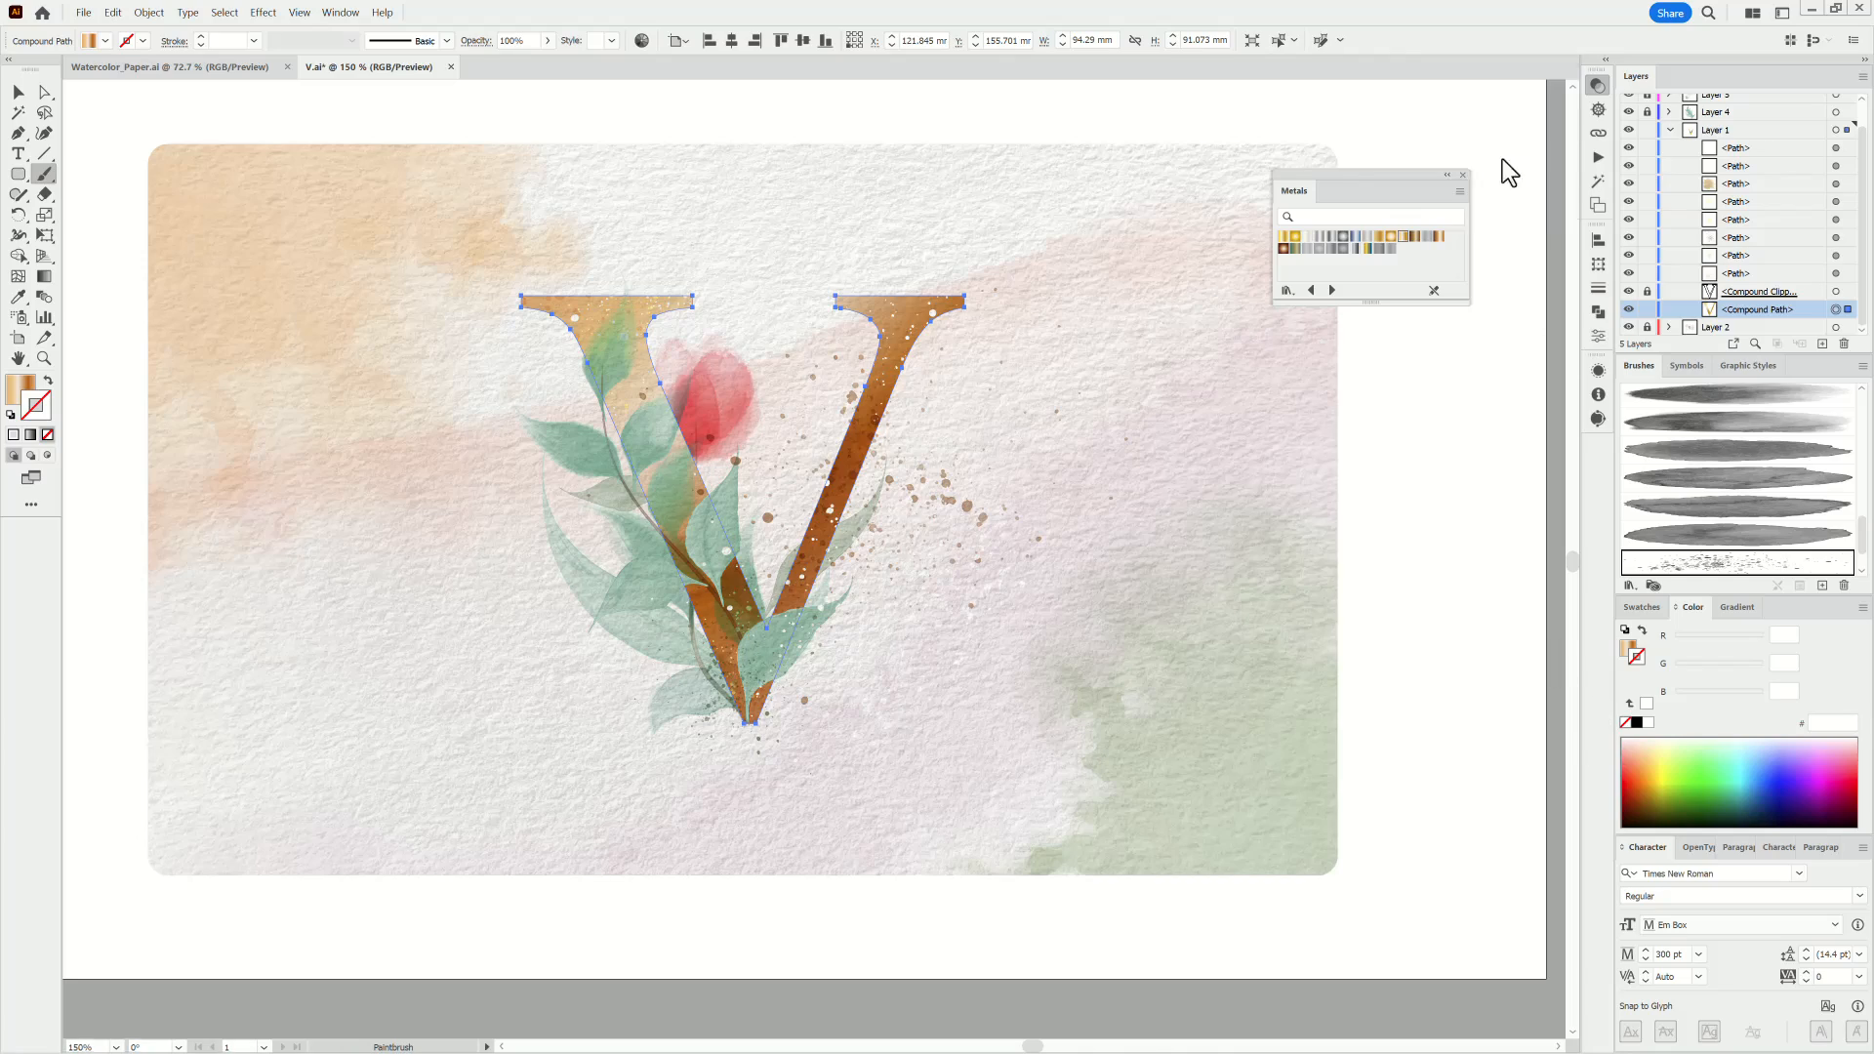
left_click(1462, 175)
key("ctrl+0")
key("ctrl+shift+a")
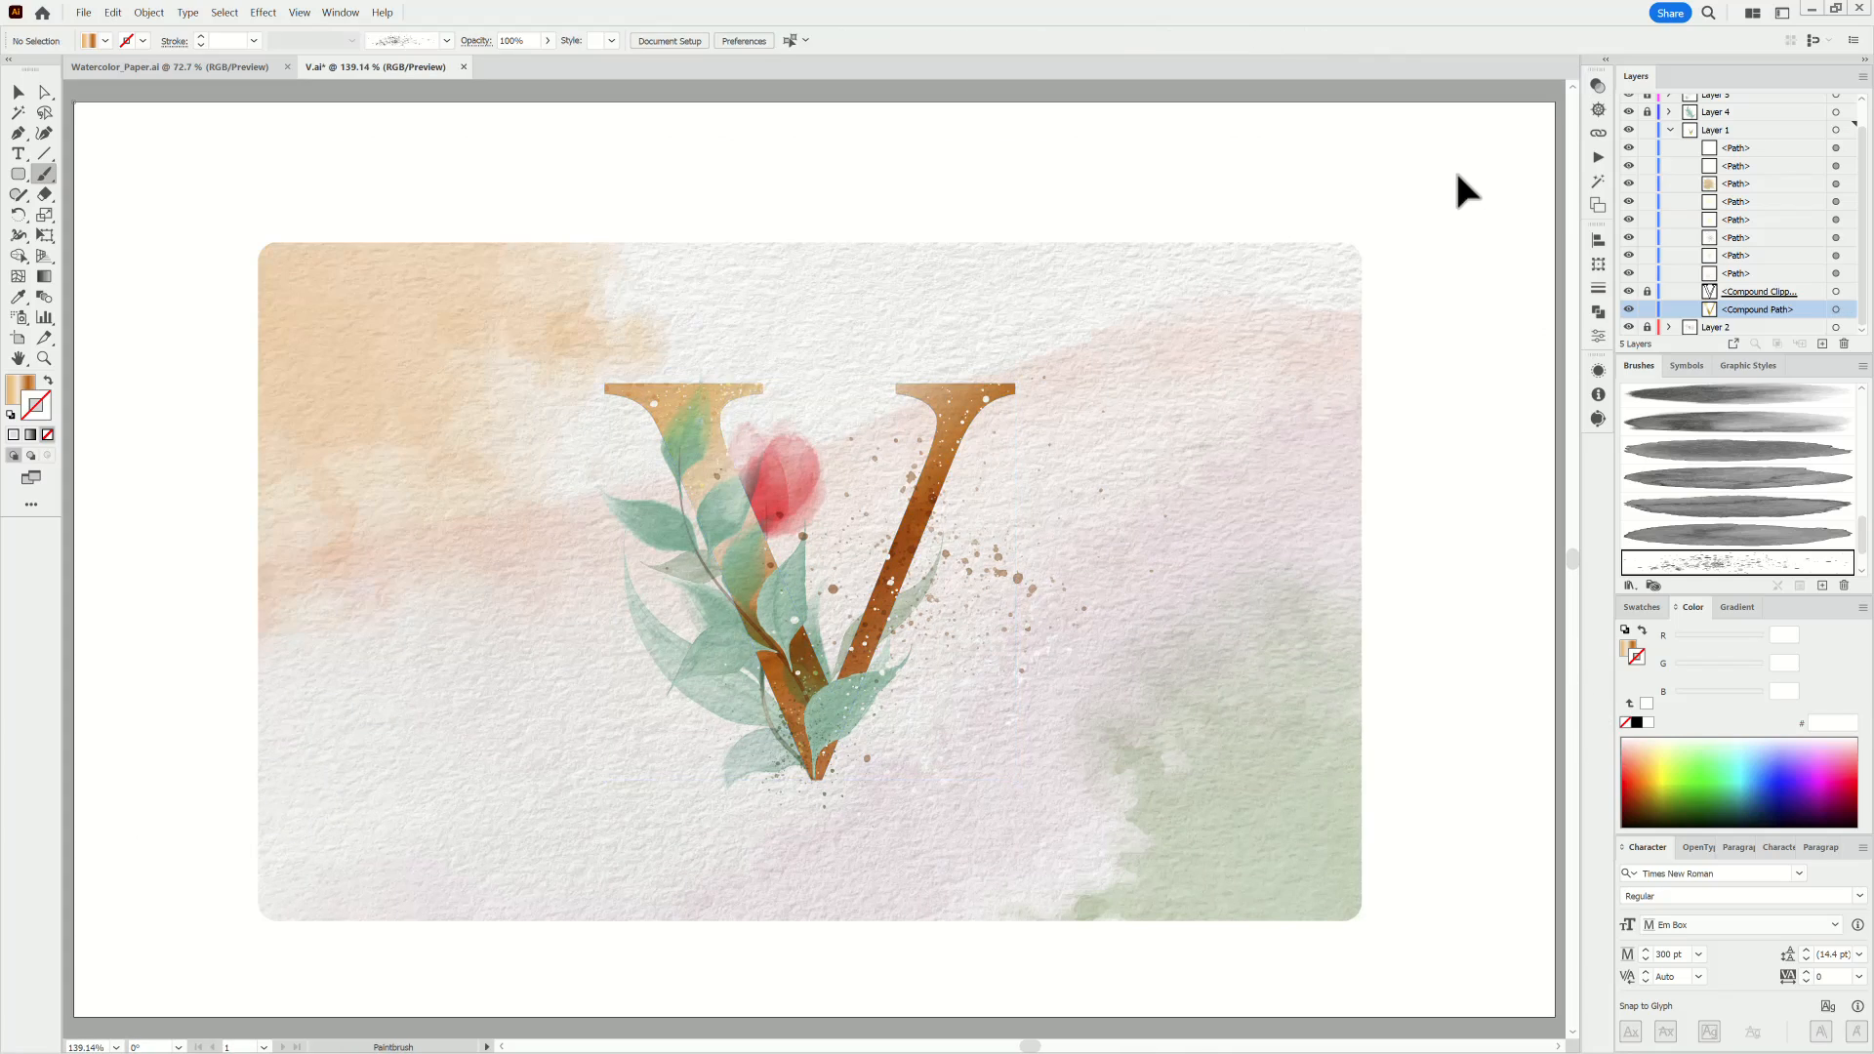